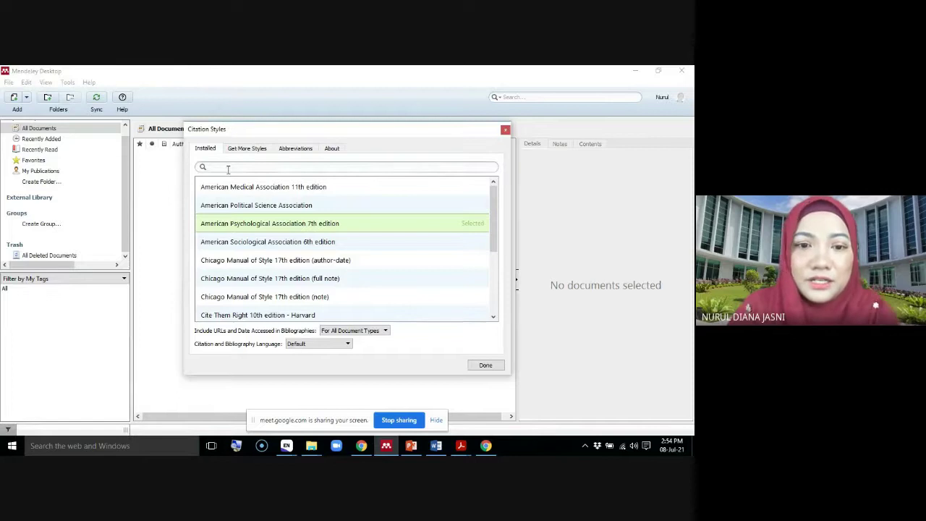
Search the installed citation styles for "American" and for "BMJ".
type("American")
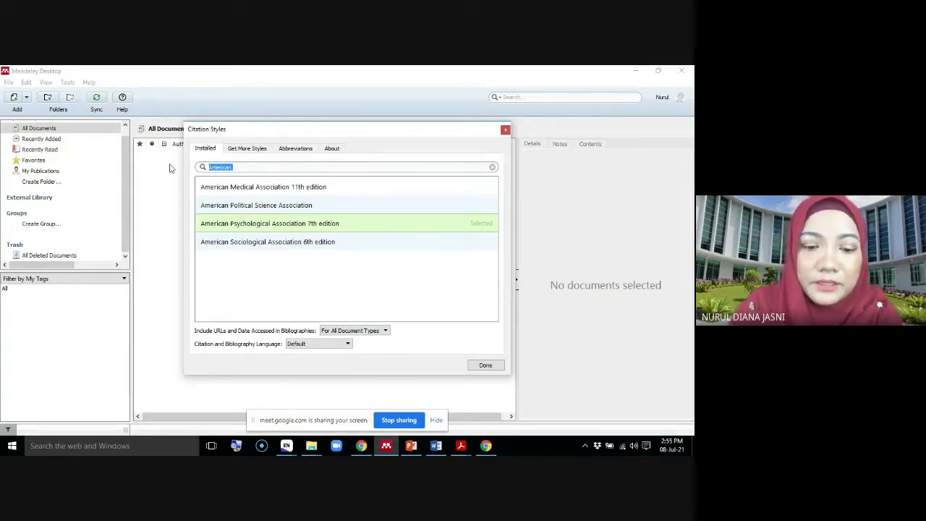
type("BMJ")
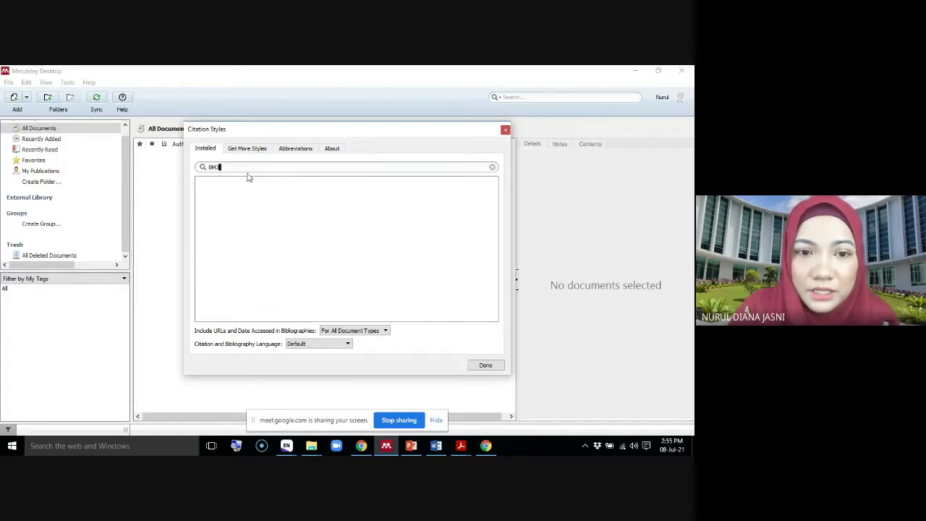
Search the downloadable citation styles for "BMJ", install the BMJ style and close the Citation Styles window.
left_click(247, 149)
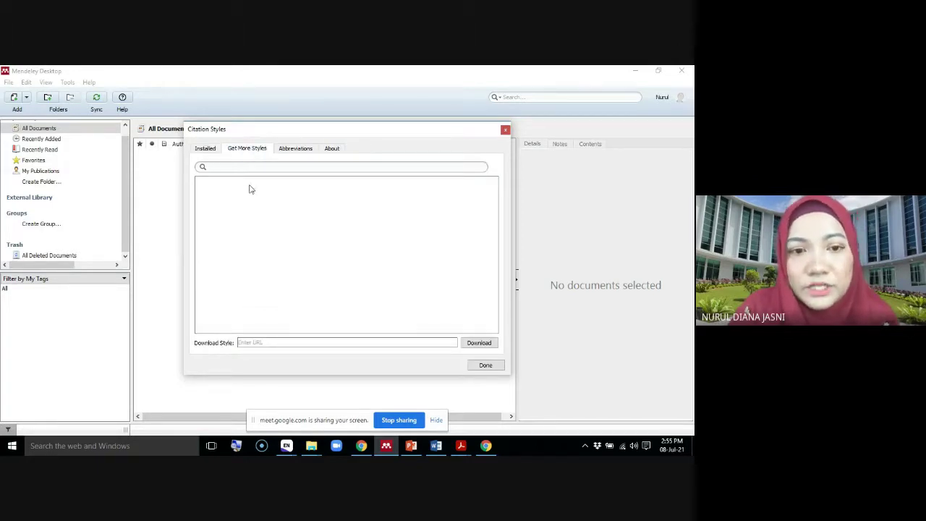
left_click(248, 166)
type("BMJ")
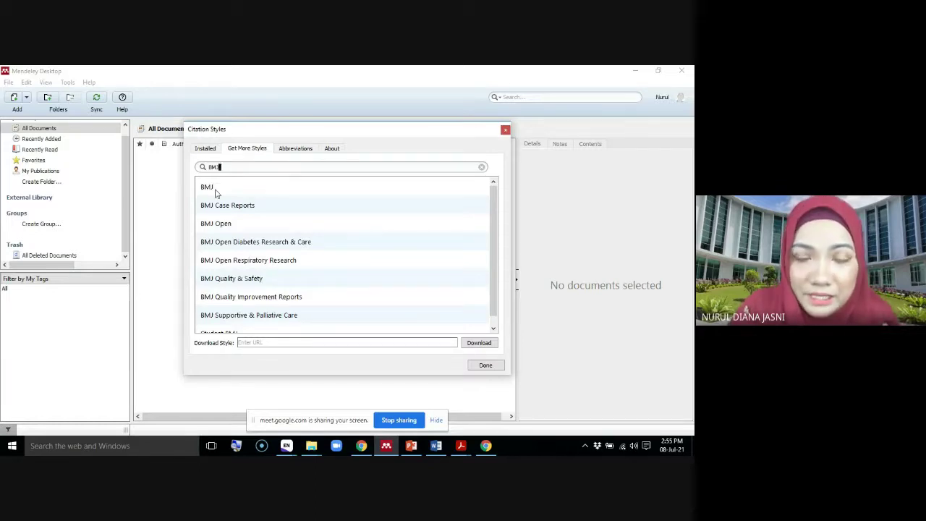
left_click(224, 189)
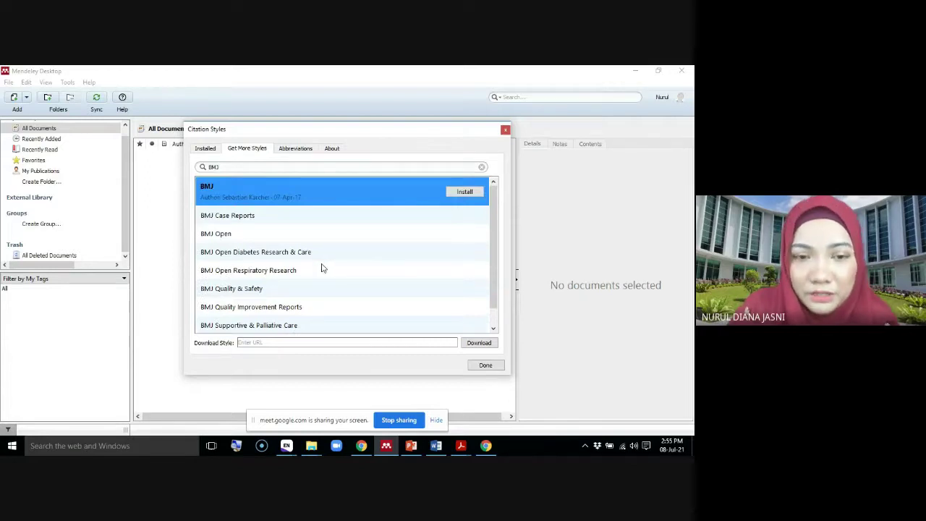
left_click(464, 191)
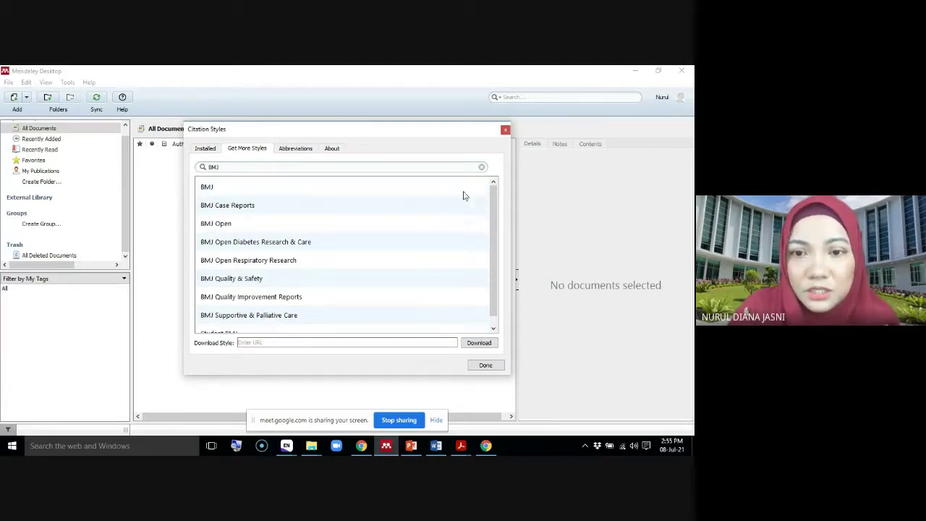
left_click(485, 366)
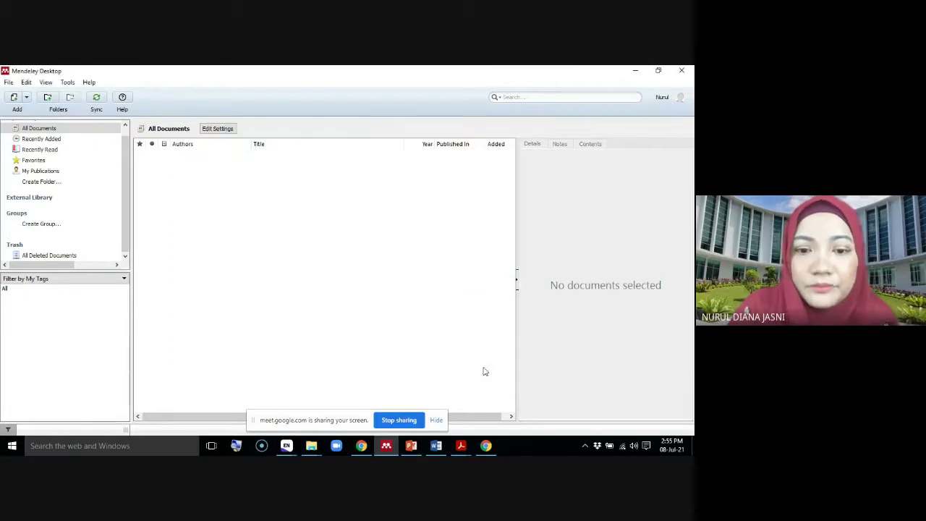
Switch to Word, try to set BMJ as the document's Mendeley citation style, and check the available style list.
left_click(436, 446)
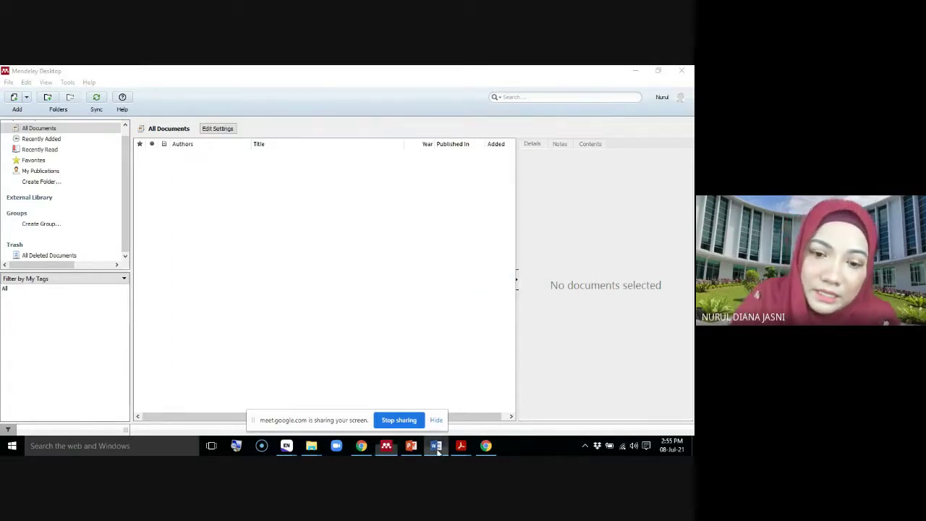
left_click(528, 132)
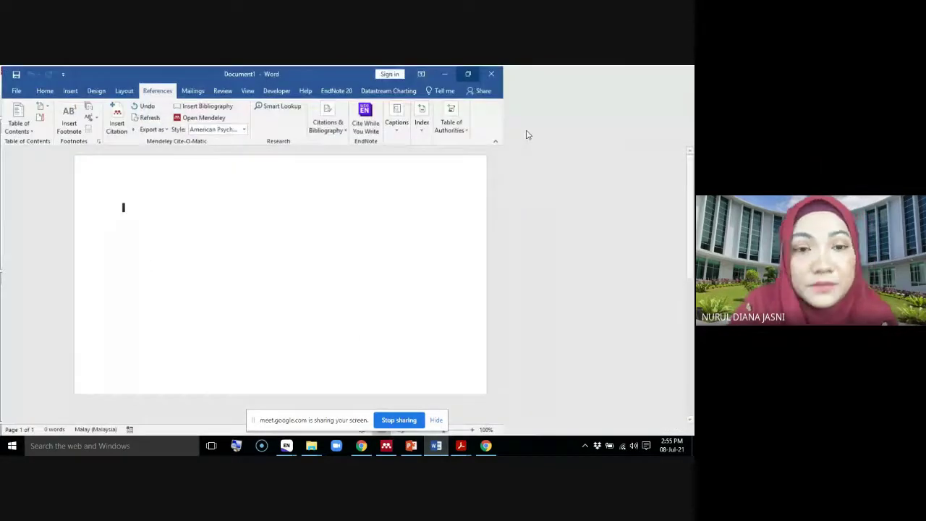
left_click(318, 129)
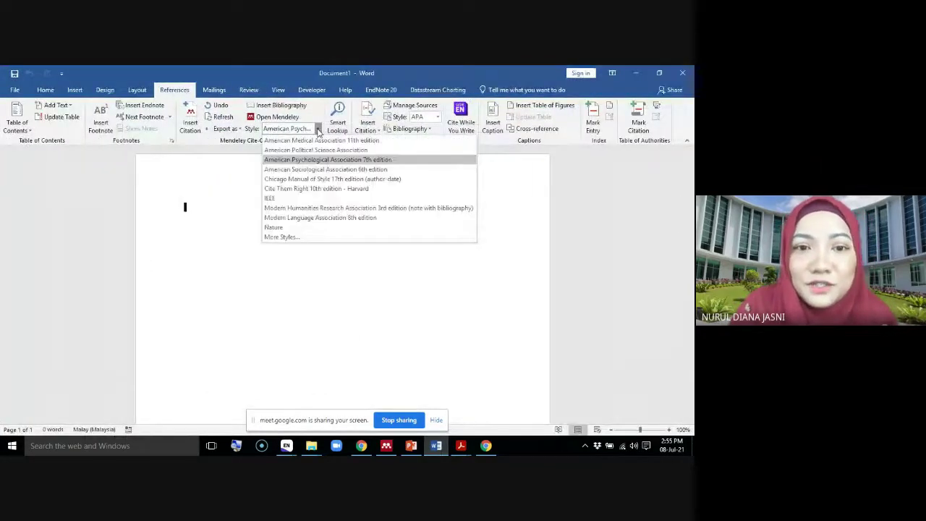
left_click(282, 236)
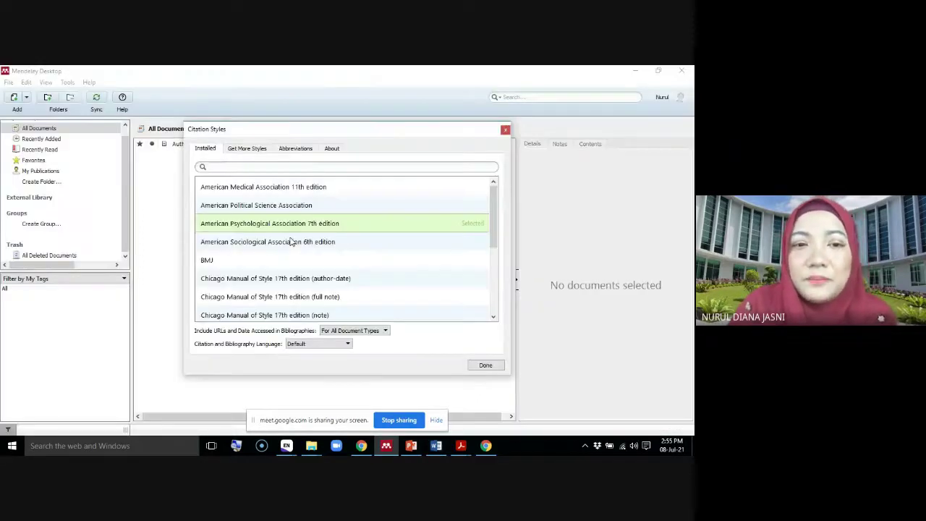
left_click(256, 149)
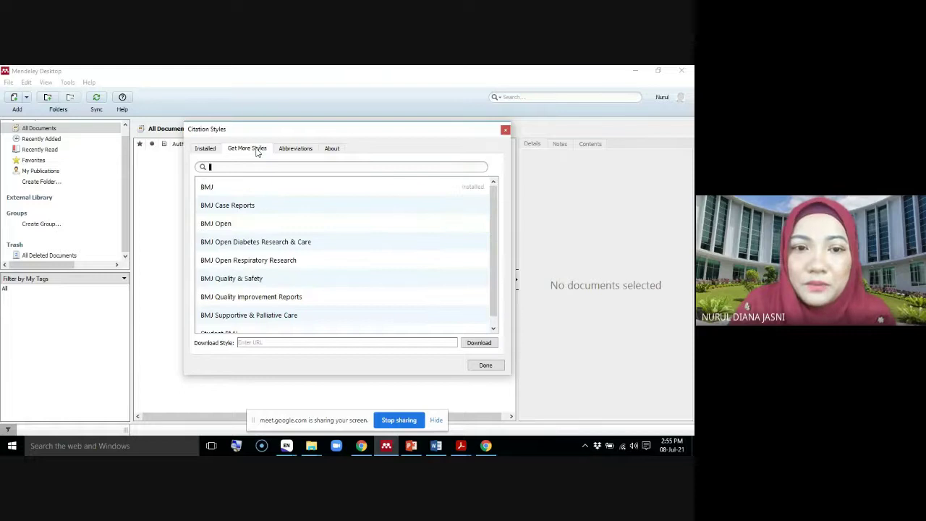
left_click(214, 193)
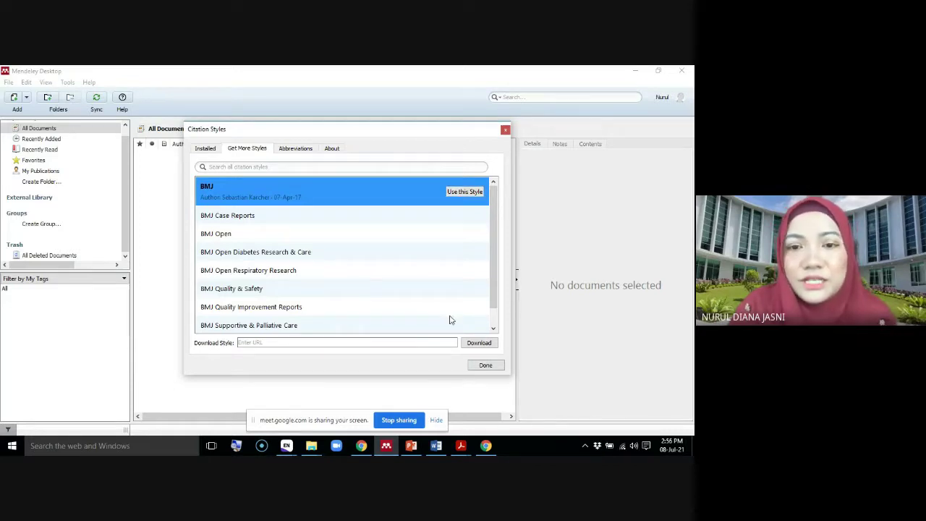
left_click(464, 194)
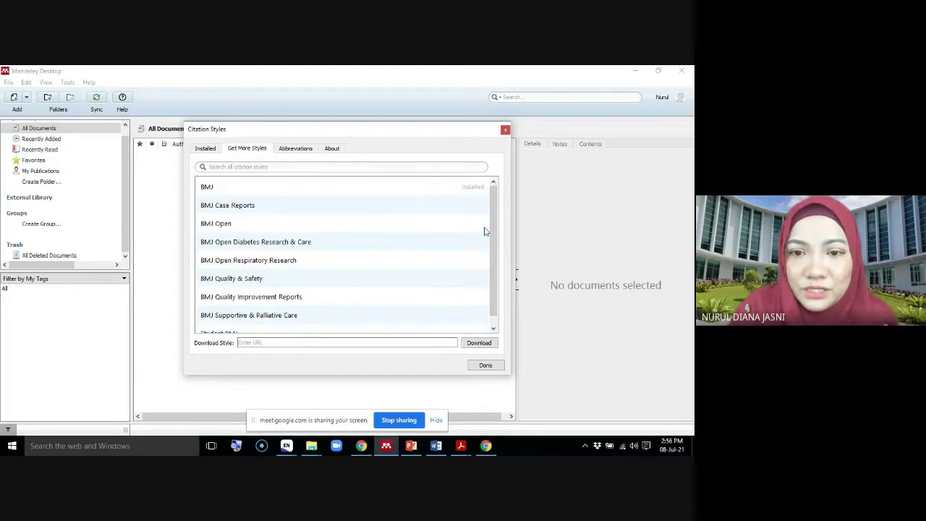
left_click(487, 368)
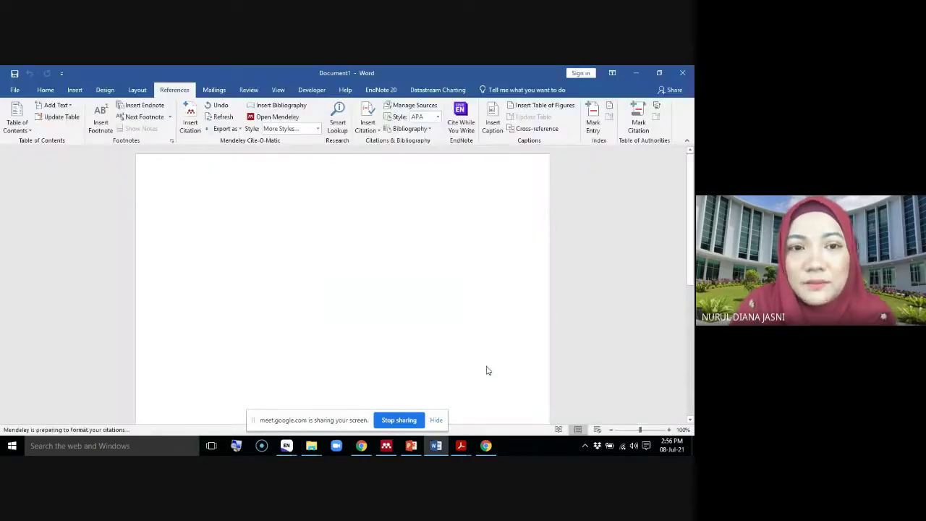
left_click(318, 129)
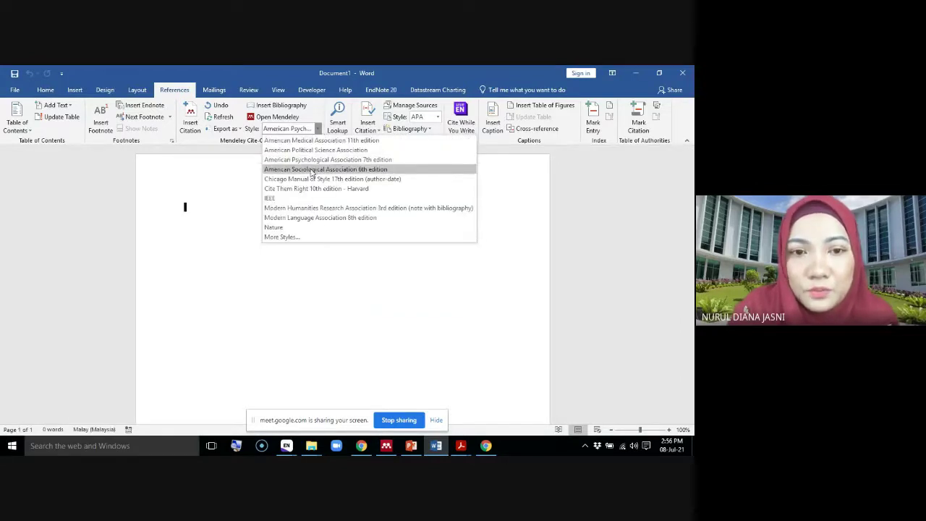
left_click(218, 208)
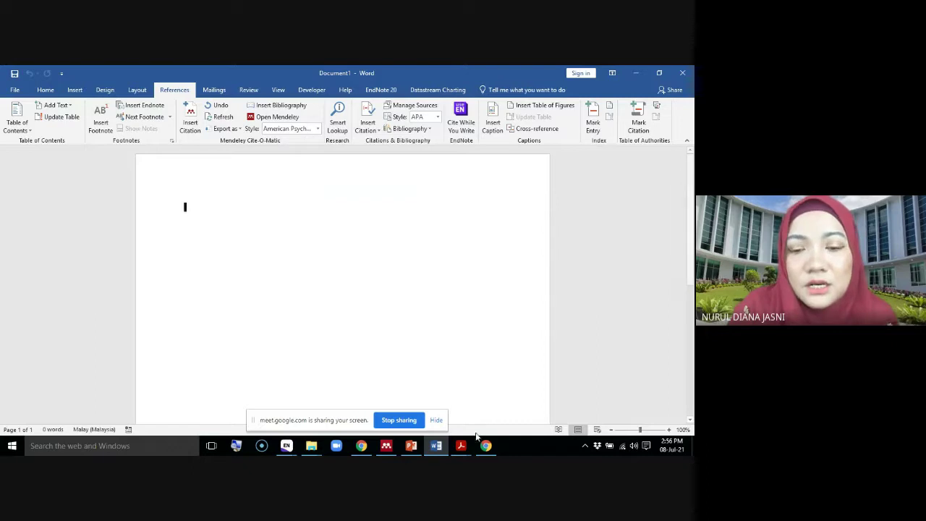
Switch to Mendeley Desktop, choose BMJ as the citation style to use, and sync the library.
left_click(387, 445)
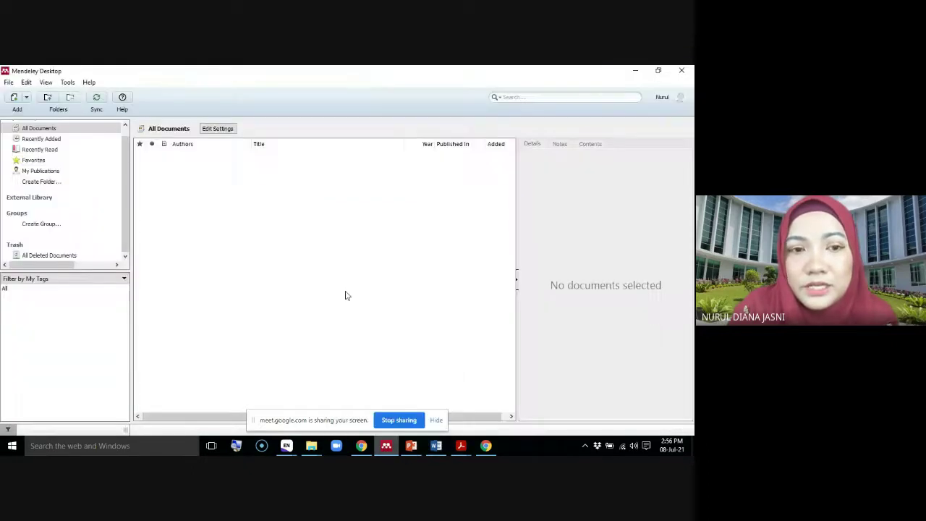
left_click(45, 82)
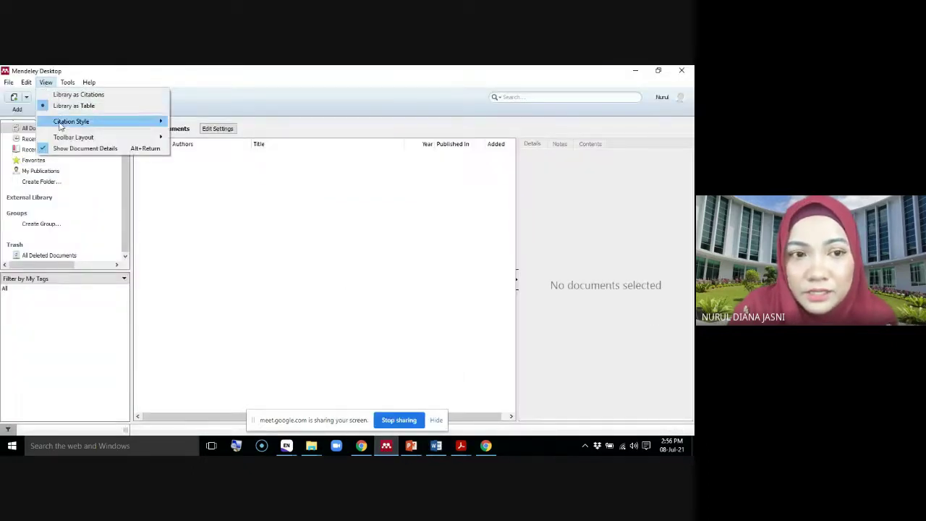
mouse_move(63, 125)
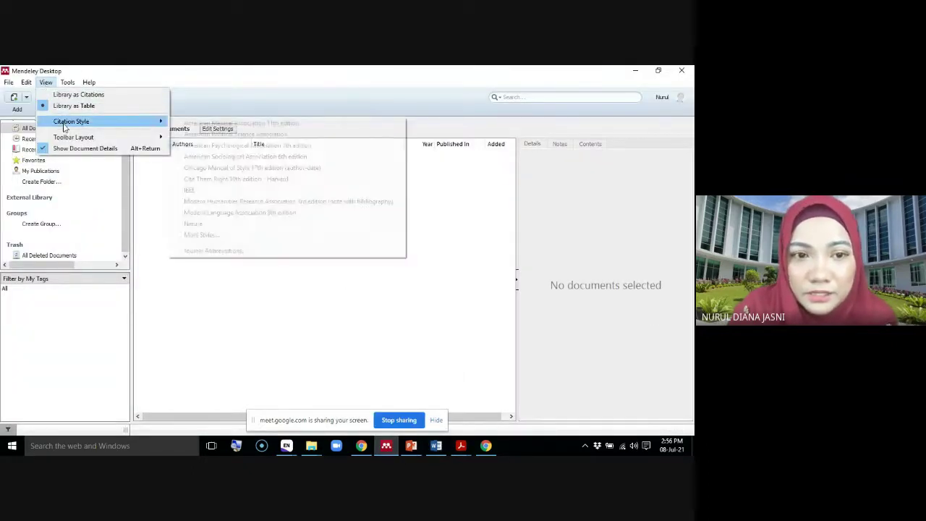
left_click(212, 242)
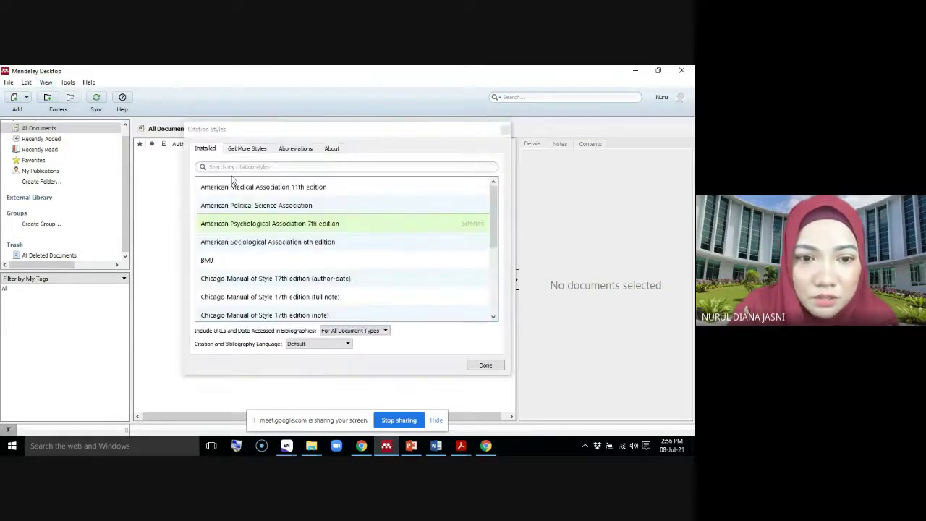
left_click(243, 149)
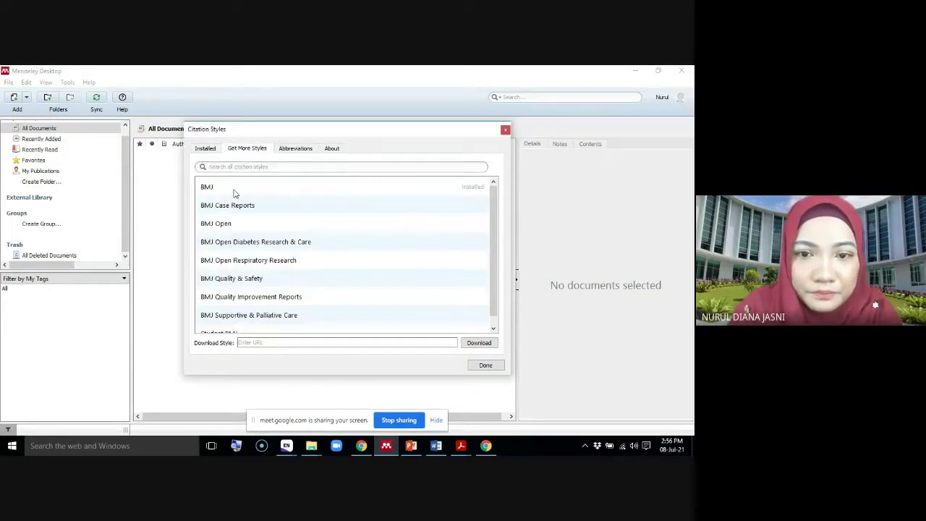
left_click(217, 191)
left_click(464, 191)
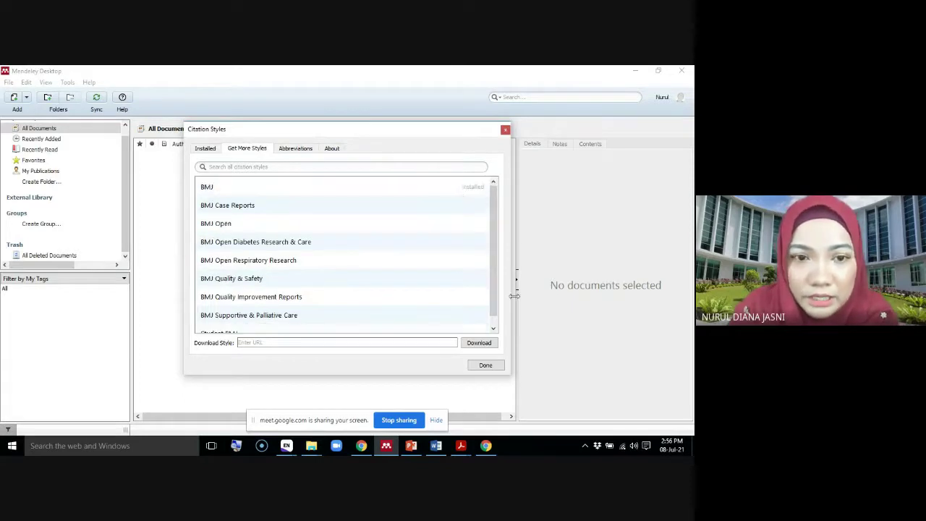
left_click(486, 365)
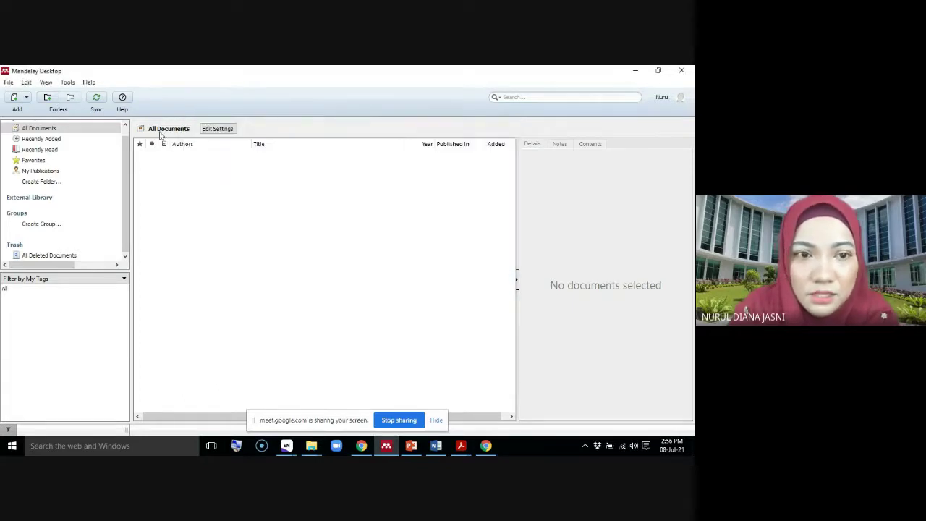
left_click(97, 97)
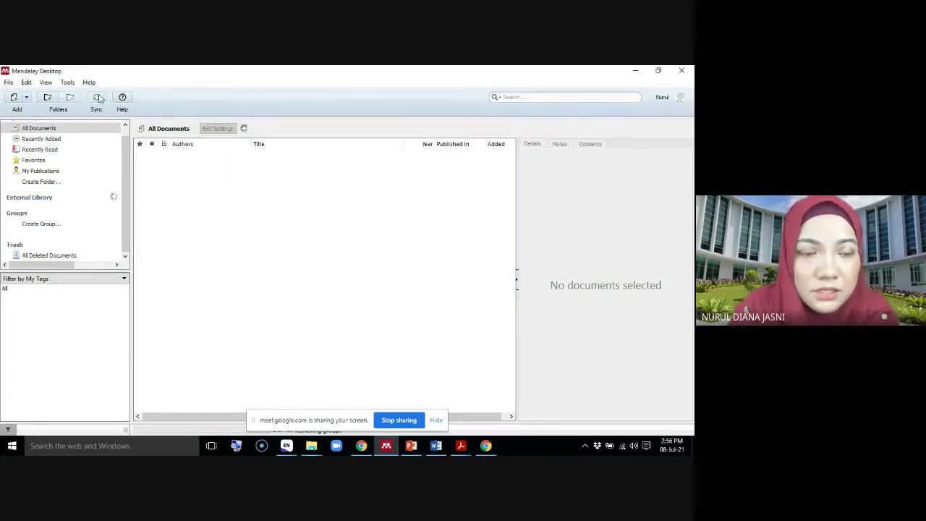
Return to Word and try again to apply BMJ through the additional Mendeley citation styles.
left_click(436, 446)
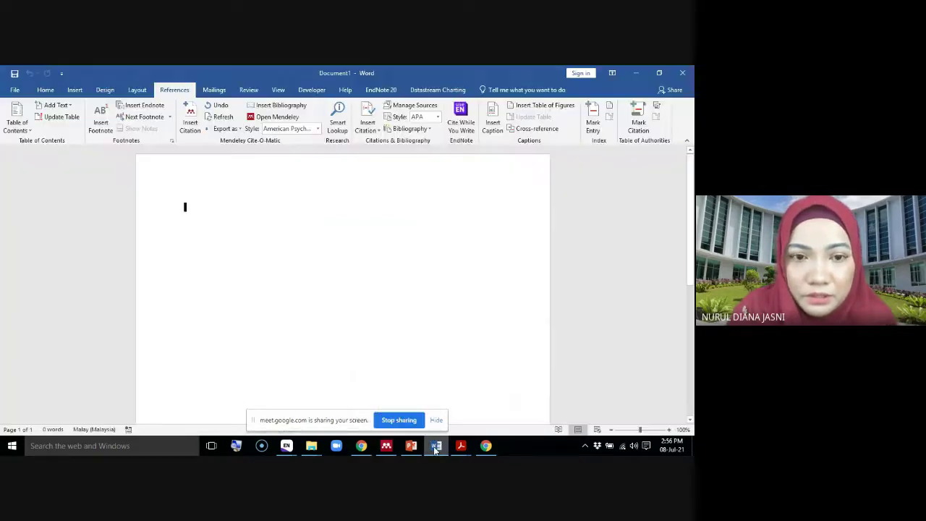
left_click(318, 128)
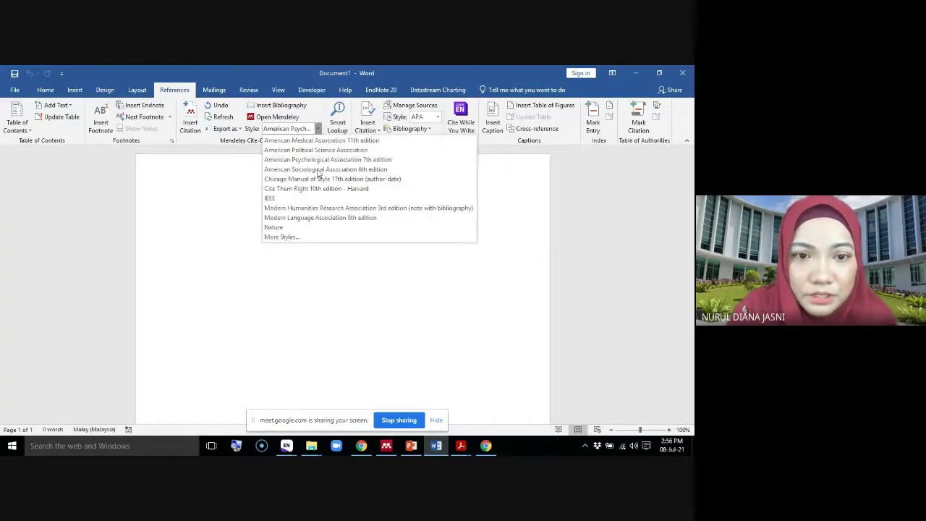
left_click(309, 238)
left_click(241, 150)
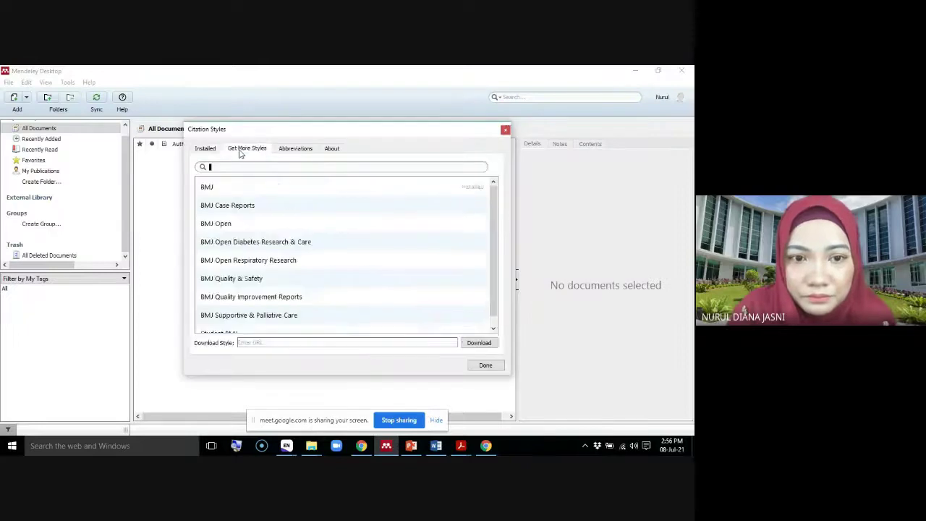
left_click(225, 187)
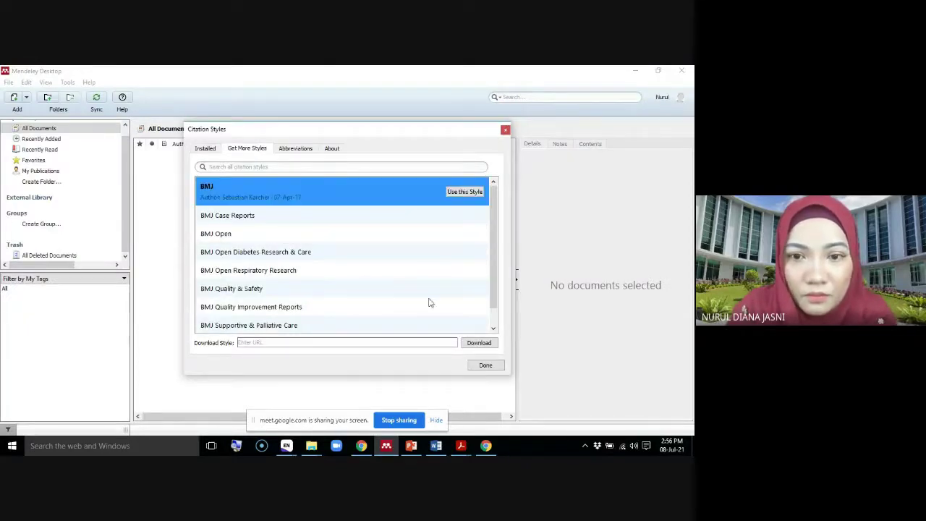
left_click(464, 192)
left_click(486, 365)
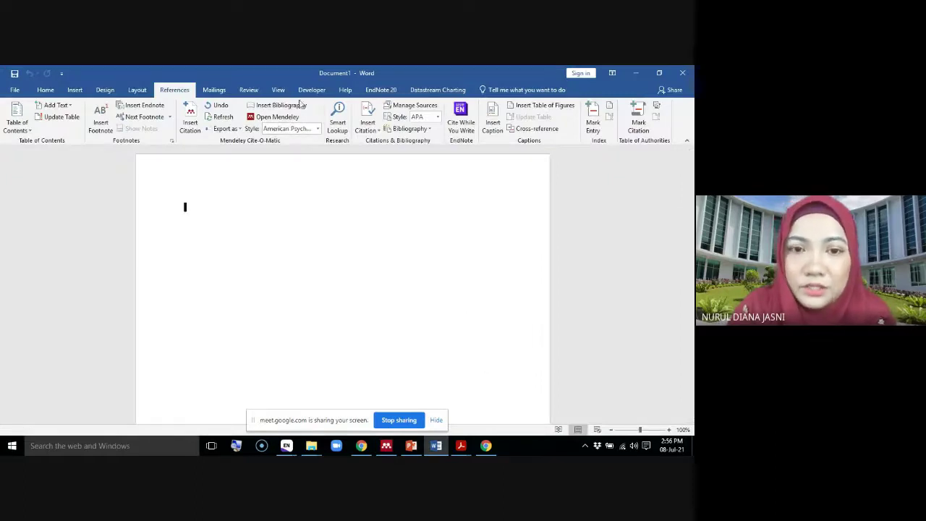
Start closing the Word document and cancel at the save prompt.
left_click(682, 73)
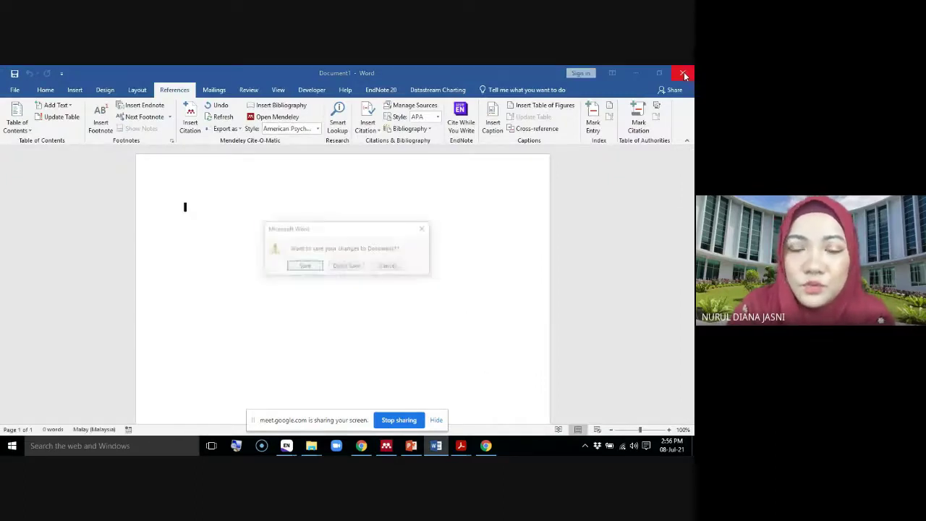
left_click(395, 267)
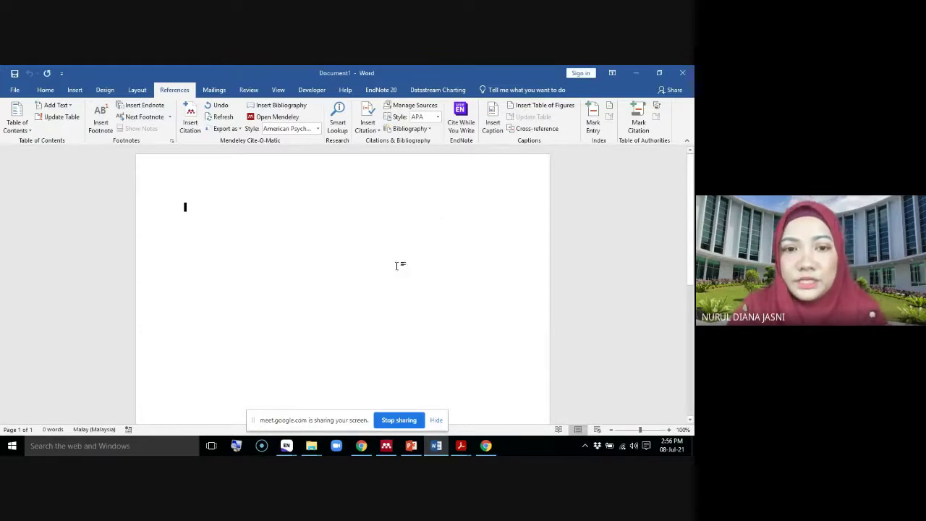
Switch to Mendeley Desktop and check the list of available citation styles.
left_click(386, 445)
left_click(45, 82)
mouse_move(70, 123)
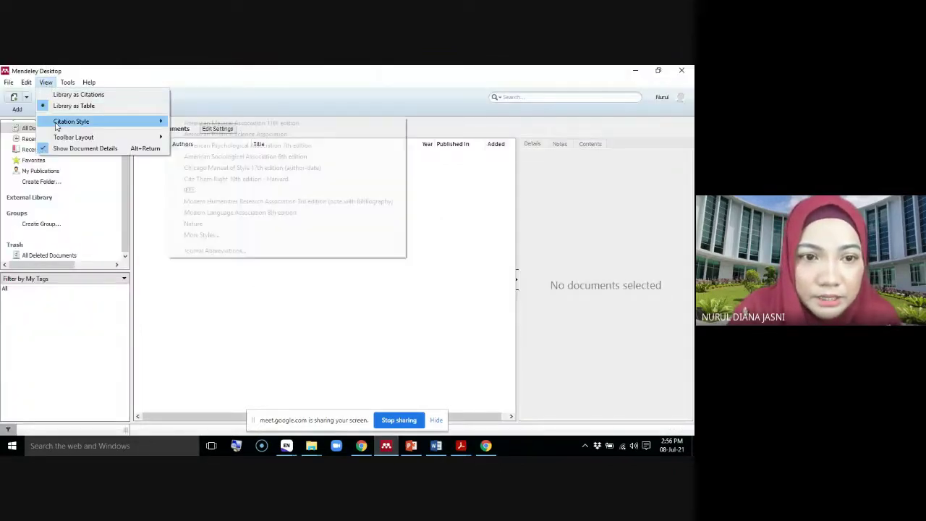
left_click(461, 196)
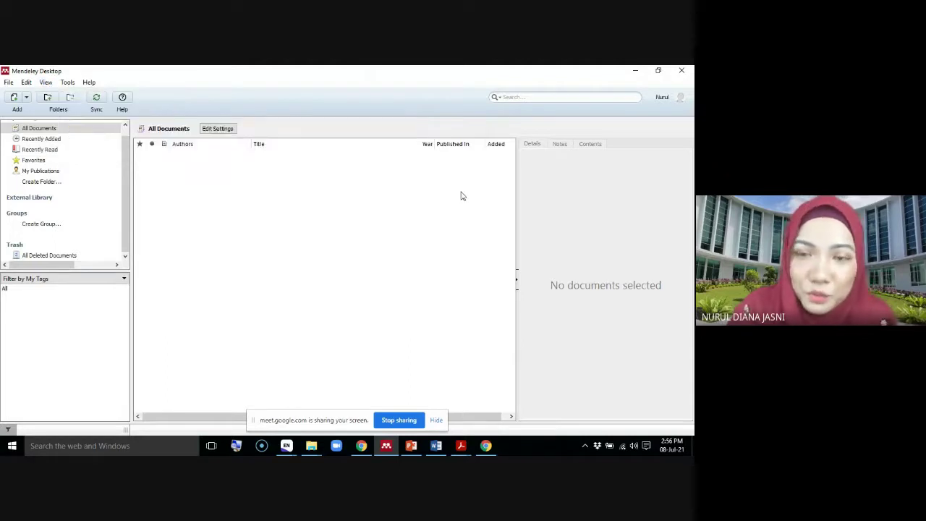
mouse_move(410, 446)
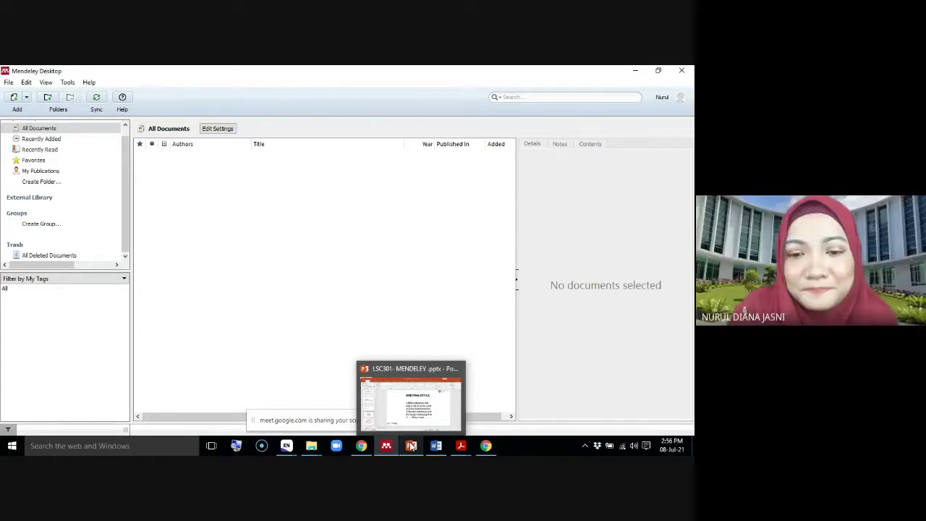
Switch to Word and apply BMJ from the installed Mendeley citation styles as the document's citation style.
left_click(436, 446)
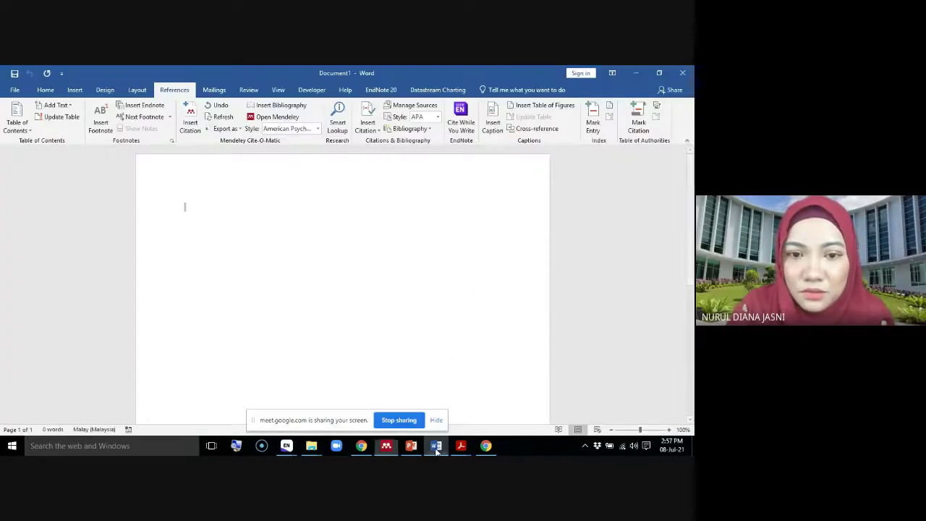
left_click(317, 129)
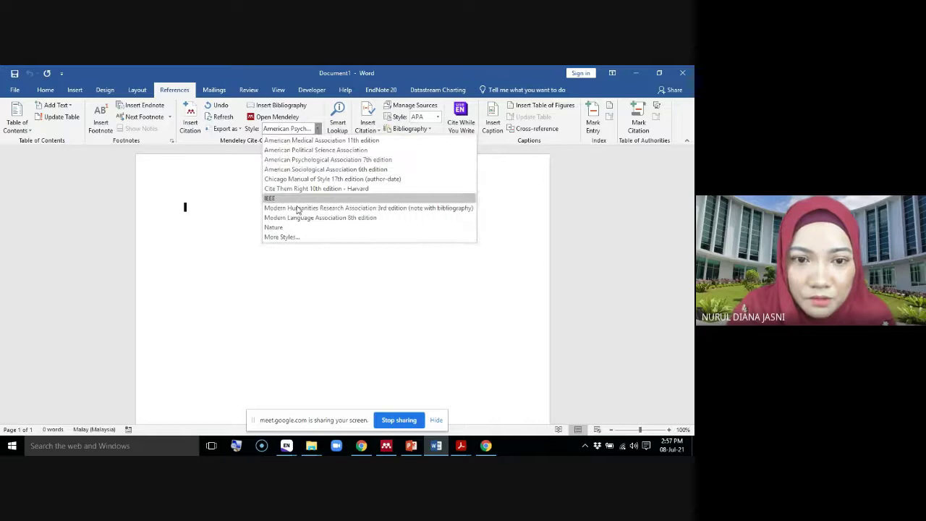
left_click(289, 237)
left_click(248, 149)
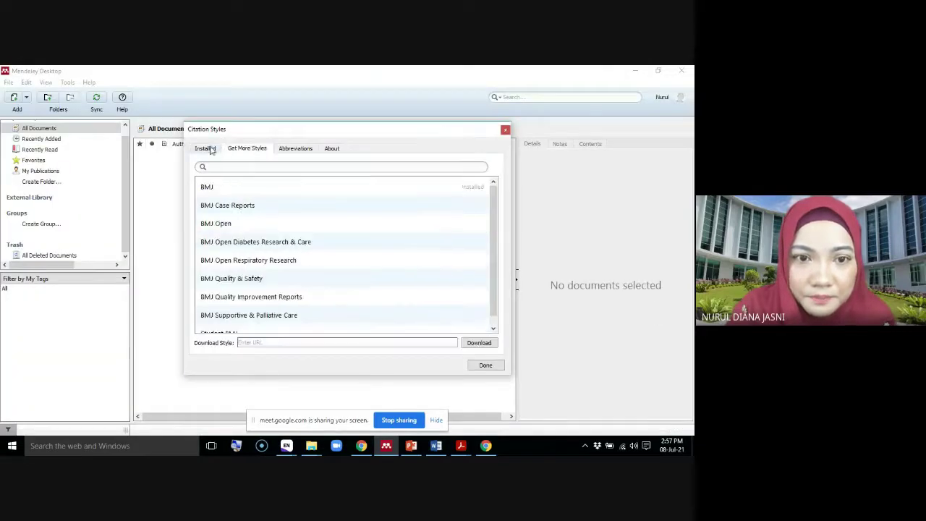
left_click(207, 149)
left_click(247, 262)
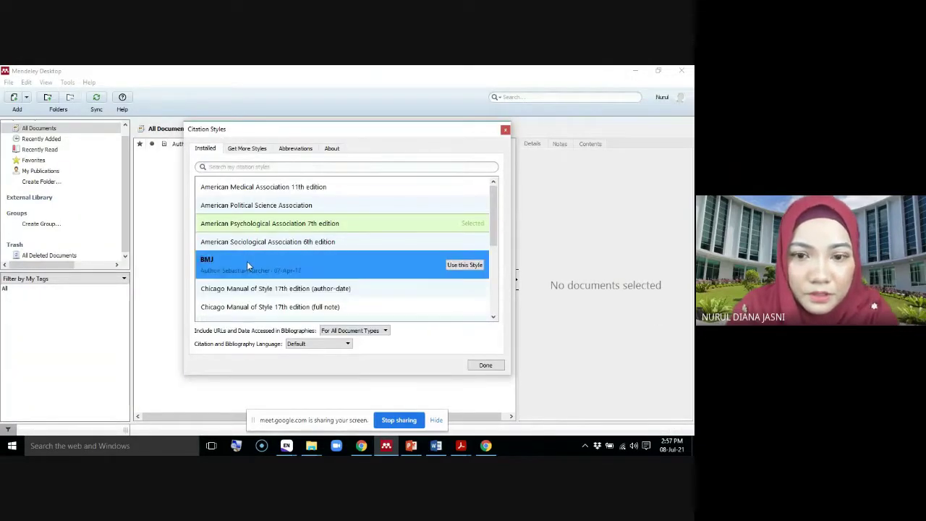
left_click(463, 263)
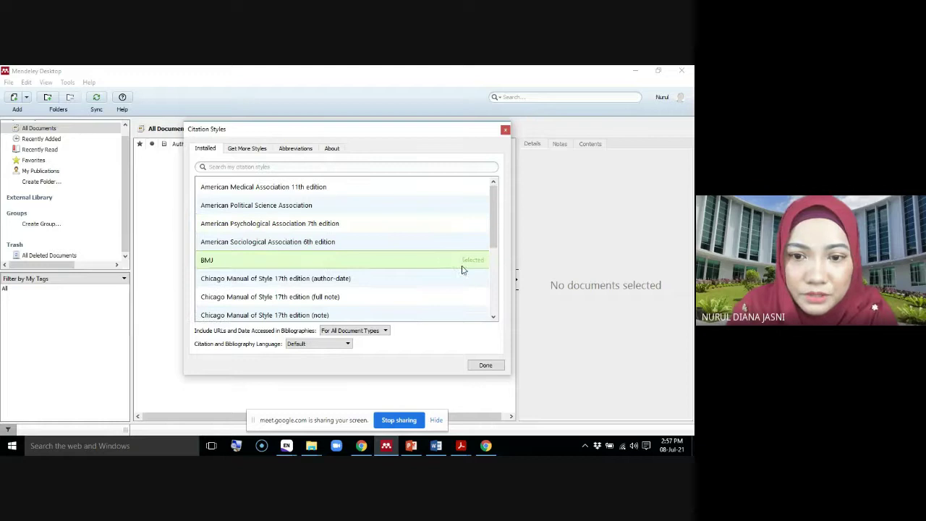
left_click(485, 365)
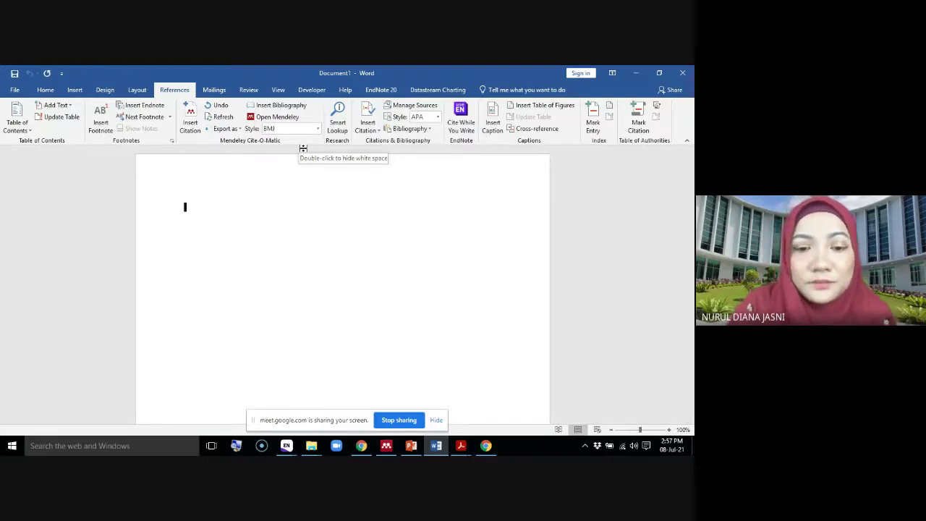
Switch to Chrome, read the Google Meet chat, and briefly open the Mendeley Web Importer on the Mendeley search page.
left_click(361, 445)
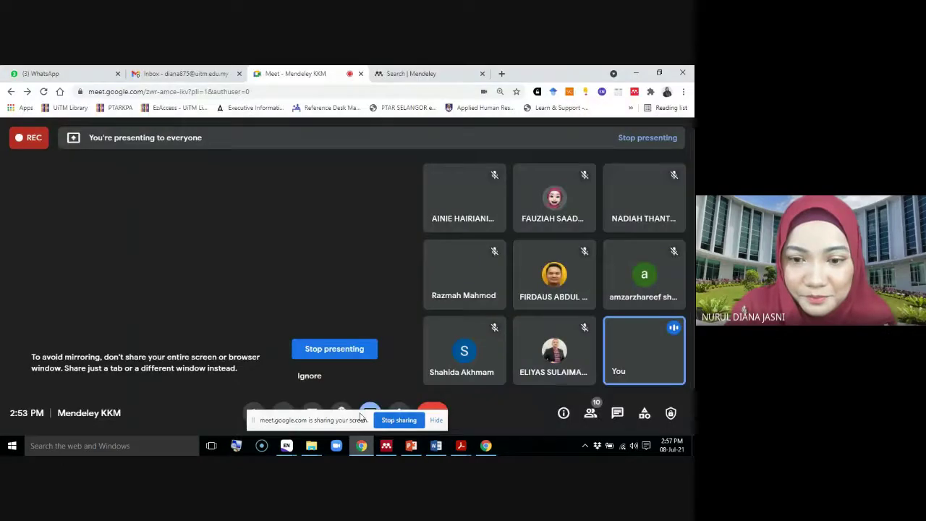
left_click(619, 423)
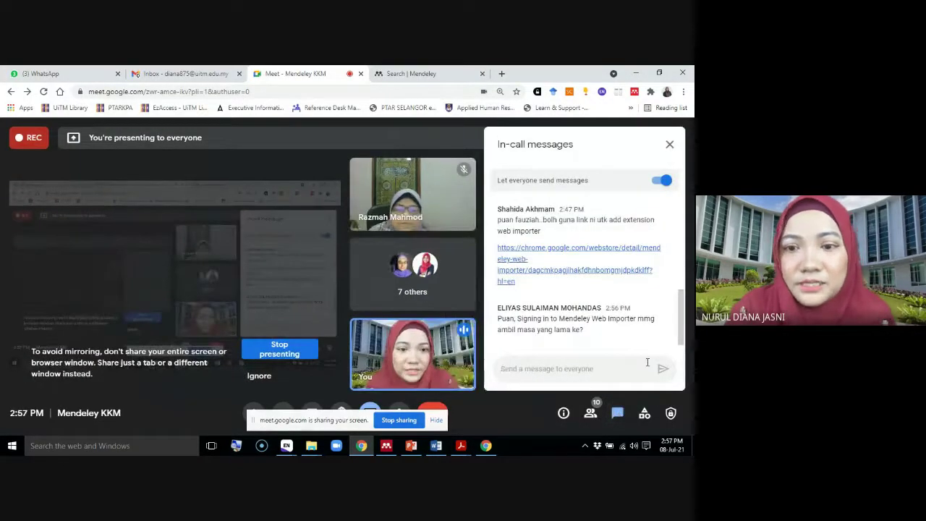
left_click(410, 73)
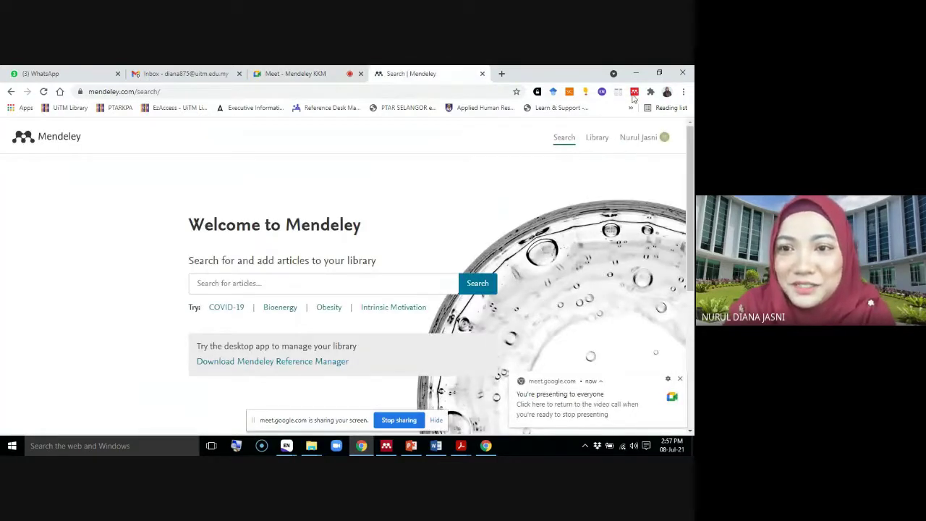
left_click(635, 93)
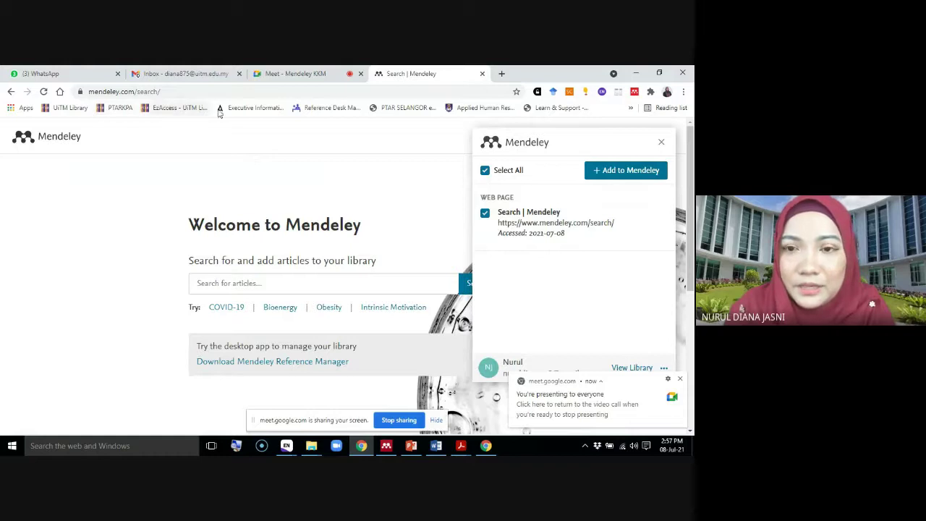
left_click(661, 142)
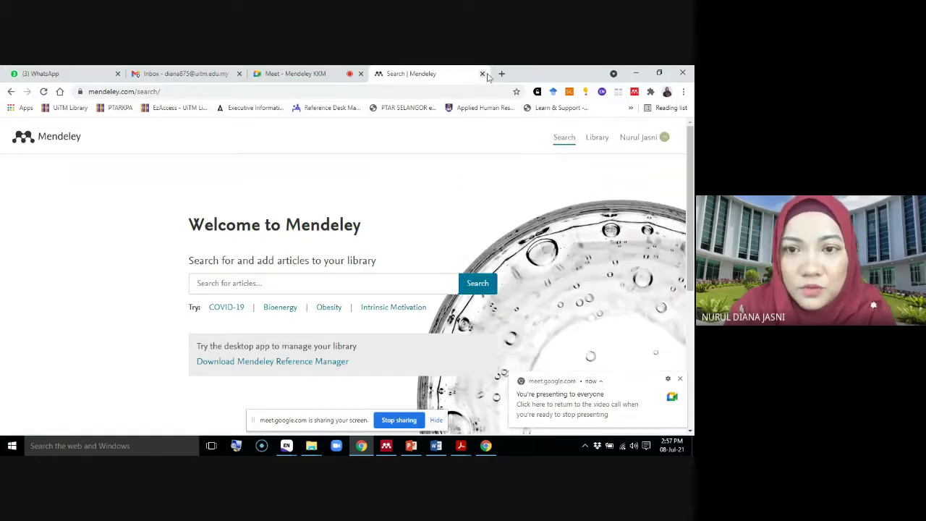
Search for "google scholar" in a new browser tab and return to the Google Meet call while it loads.
left_click(501, 73)
type("google")
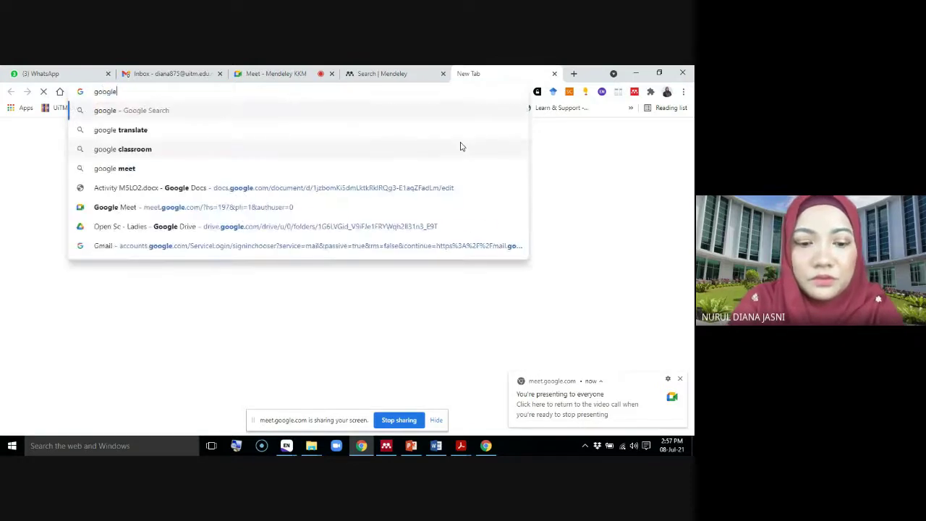
type(" scholar")
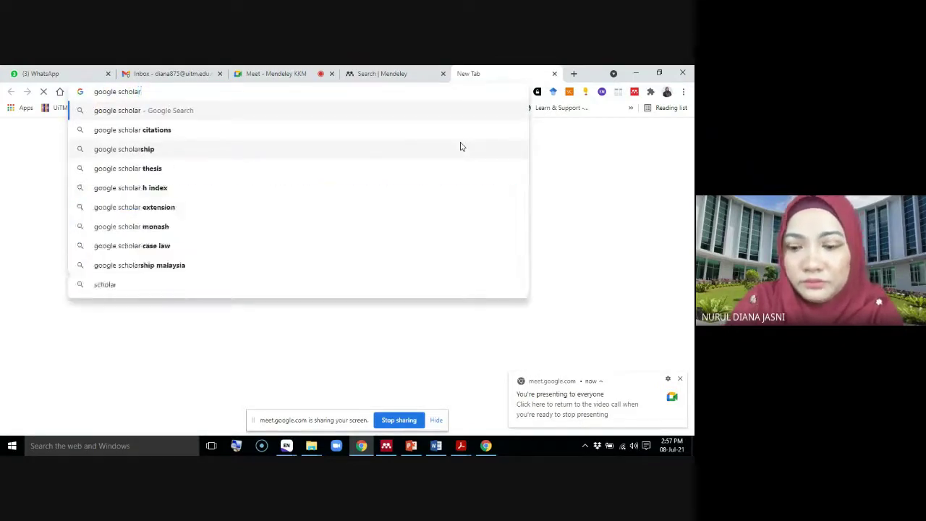
key("Return")
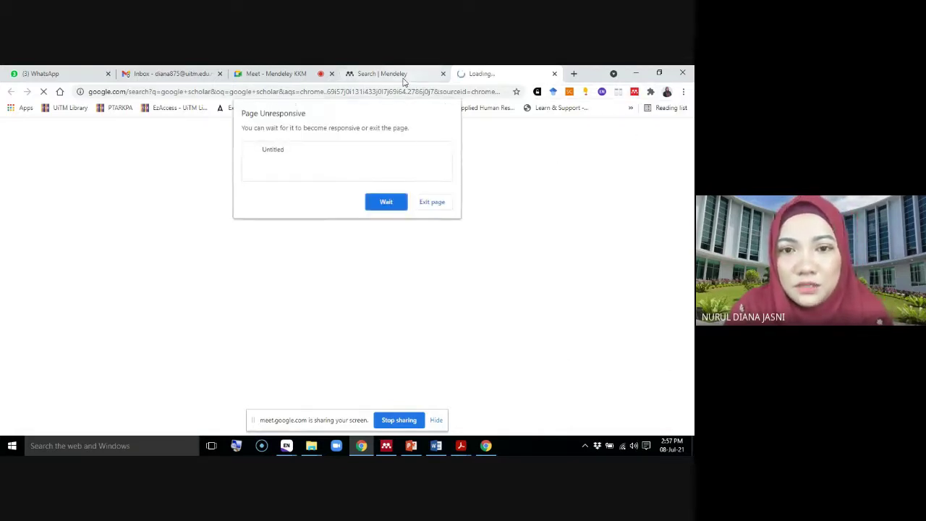
left_click(394, 209)
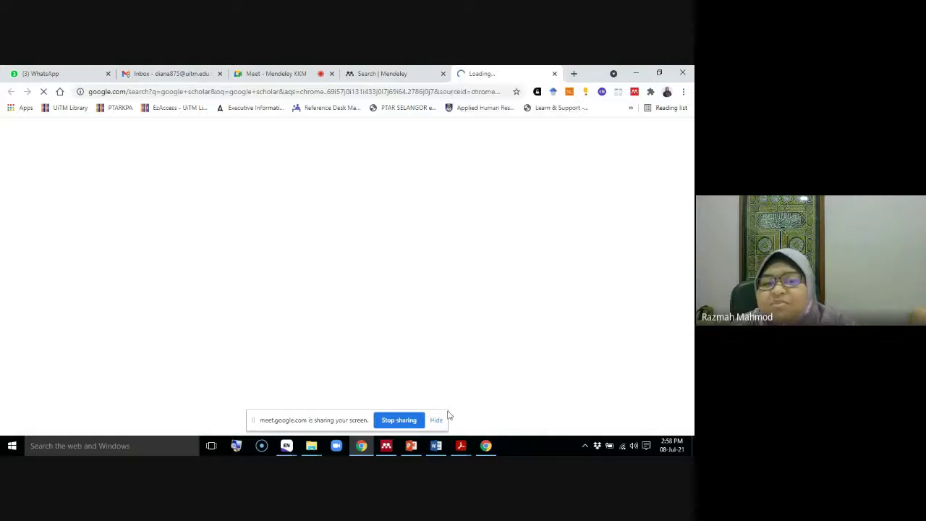
left_click(275, 73)
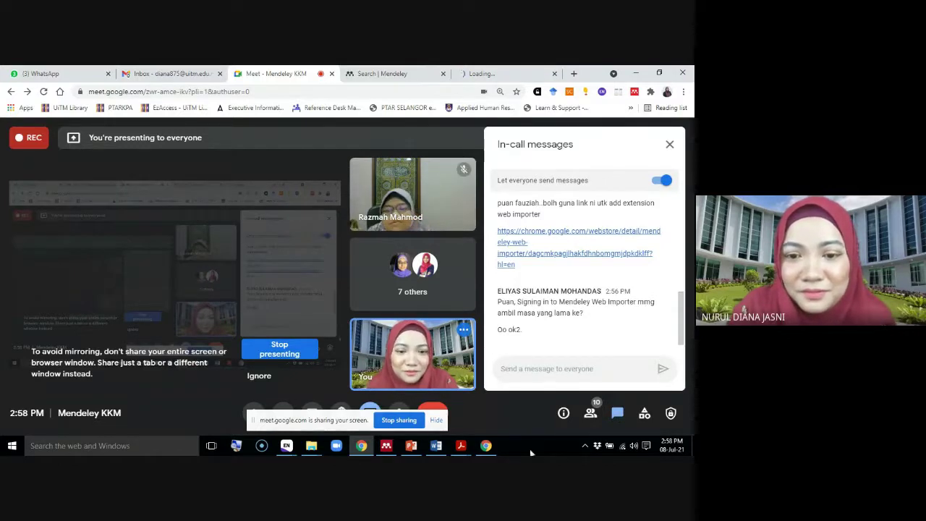
Switch to Word and set the Mendeley citation style to American Psychological Association 7th edition.
mouse_move(436, 447)
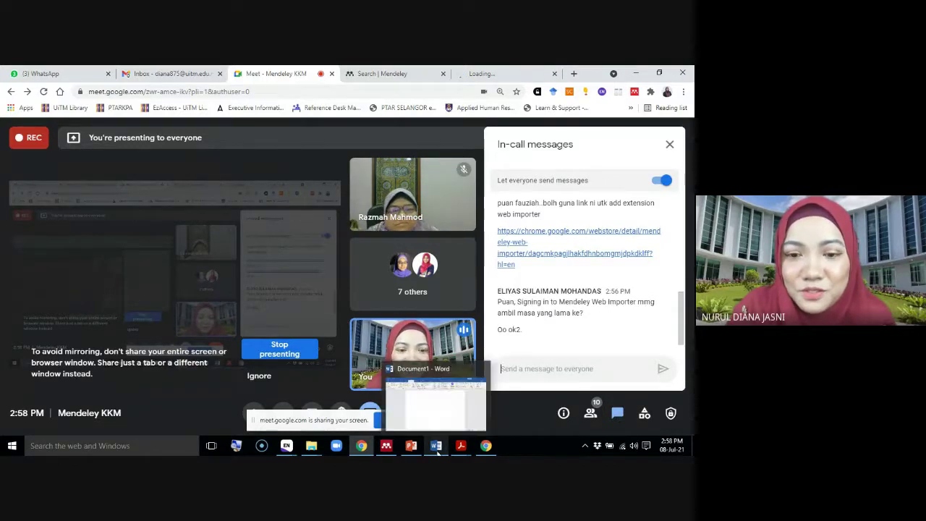
left_click(436, 446)
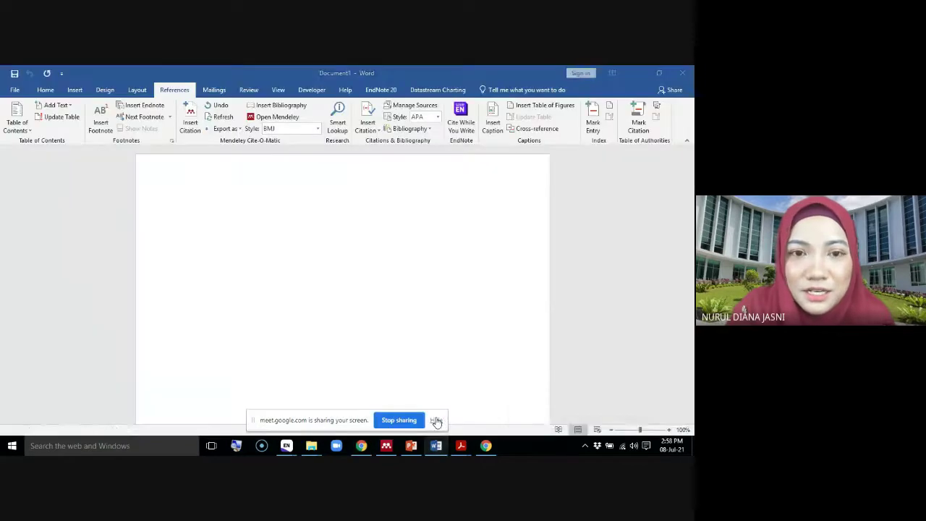
left_click(316, 129)
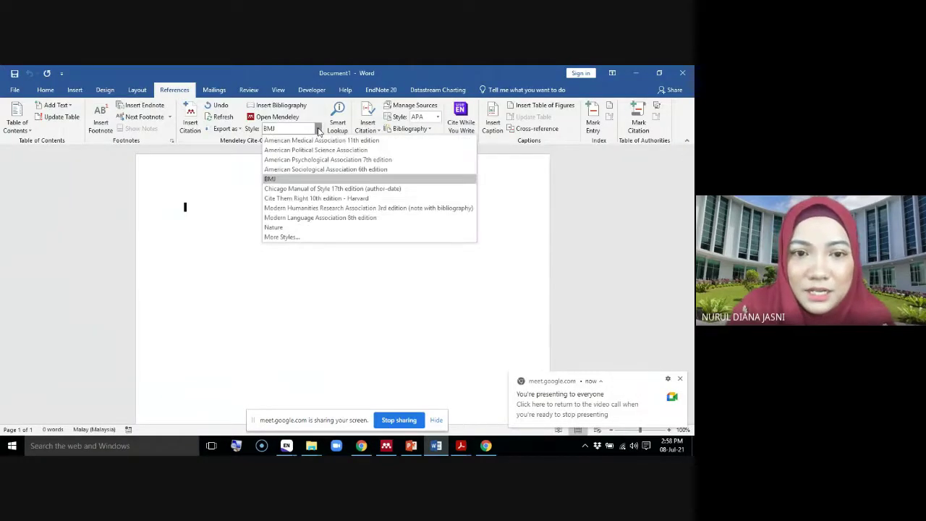
left_click(304, 160)
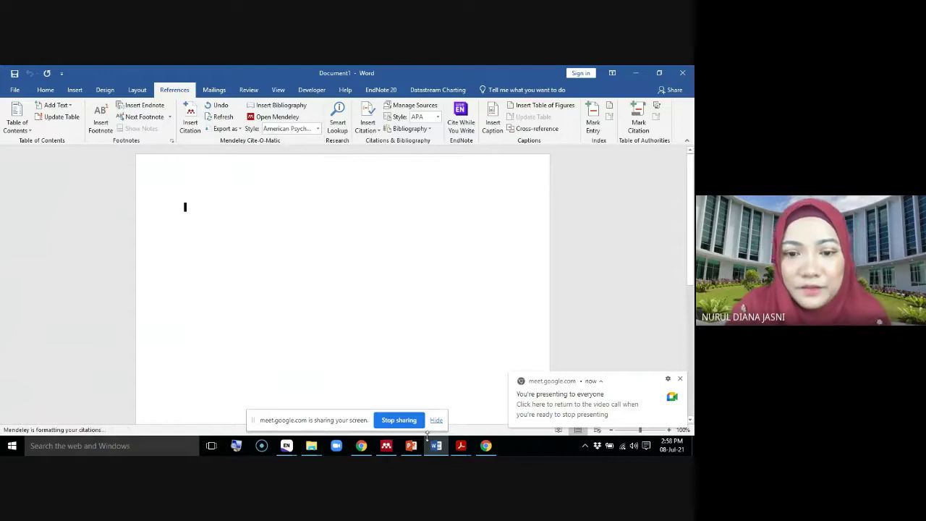
Switch to Mendeley Desktop, set the citation style to American Psychological Association 7th edition, and check the selection.
left_click(386, 446)
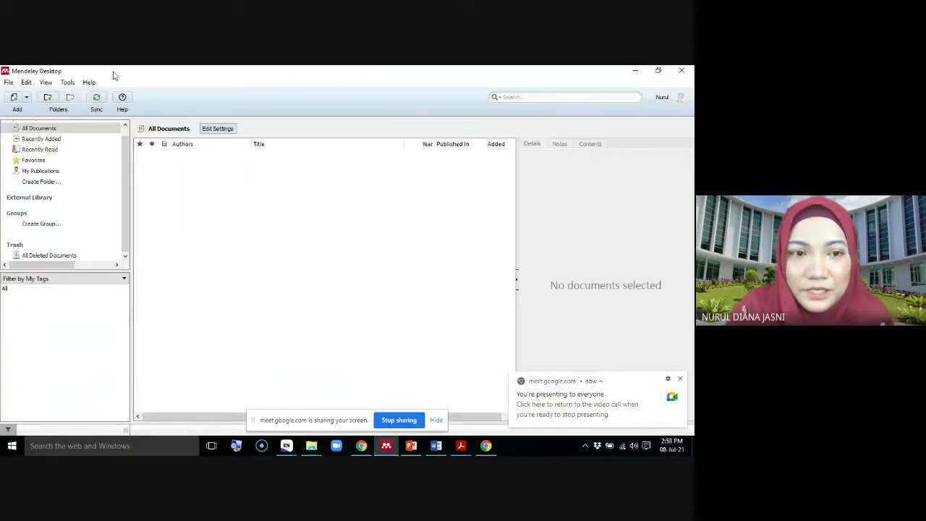
left_click(46, 82)
mouse_move(72, 121)
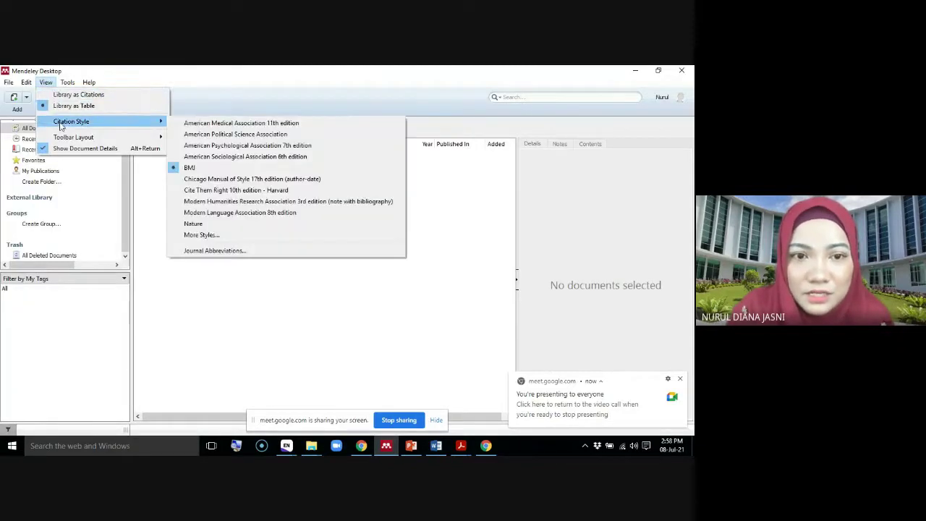
left_click(282, 147)
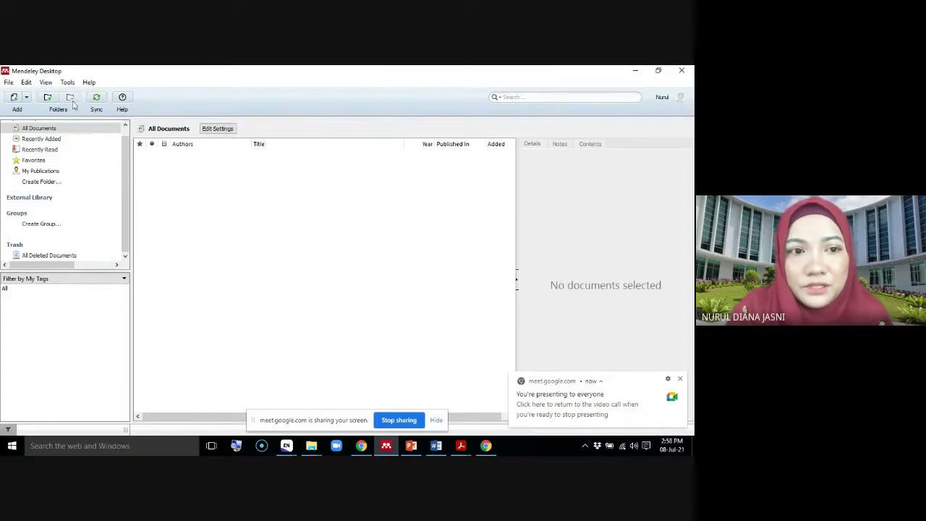
left_click(46, 82)
mouse_move(63, 123)
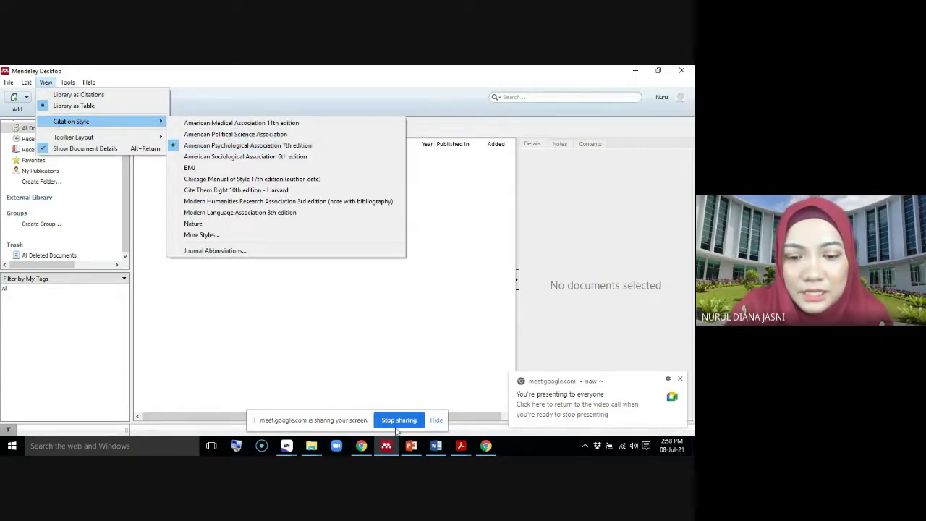
Return to Word, check the list of Mendeley citation styles, and minimize the document window.
left_click(437, 445)
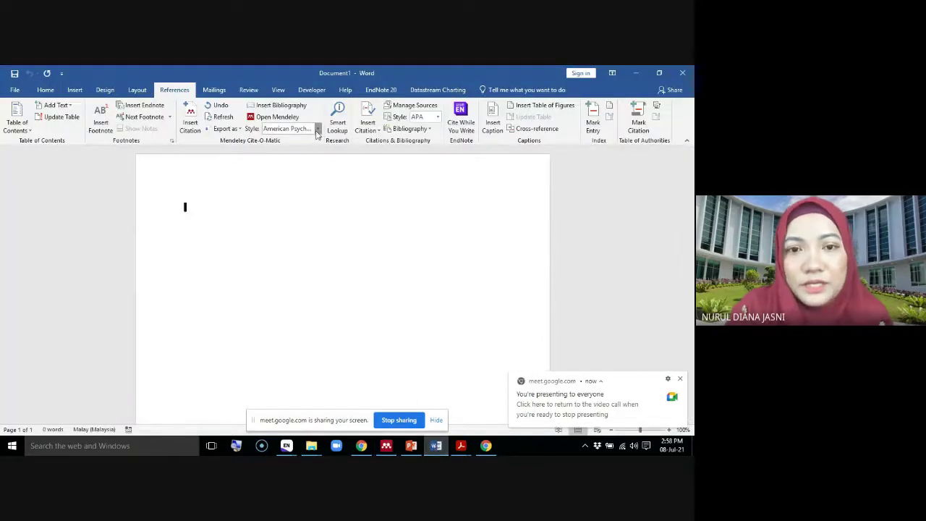
left_click(317, 133)
left_click(237, 255)
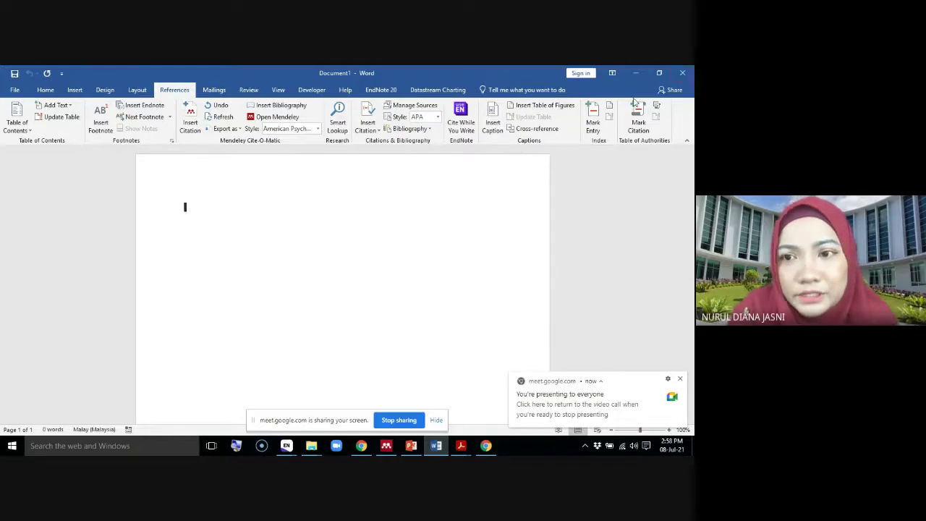
left_click(635, 73)
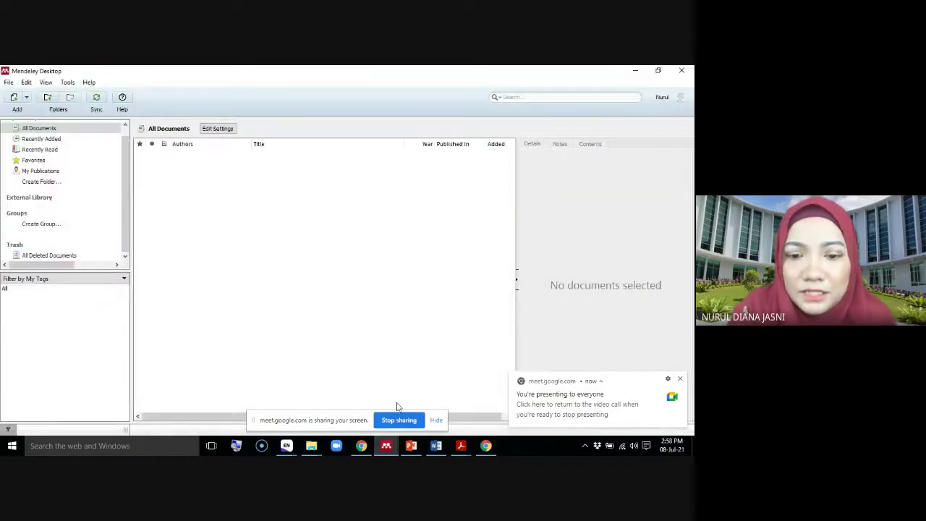
Check the Google Meet chat in Chrome, return to Mendeley Desktop, and dismiss the presenting notification.
left_click(364, 450)
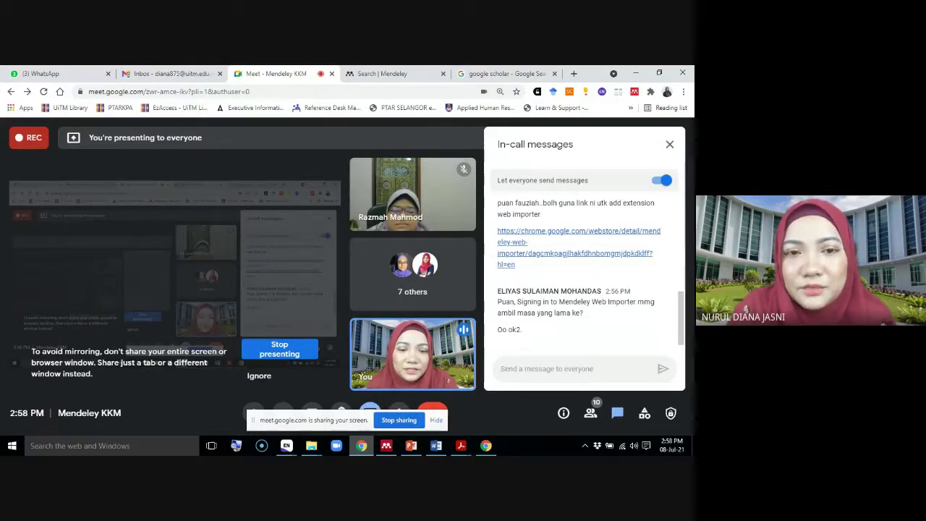
left_click(387, 445)
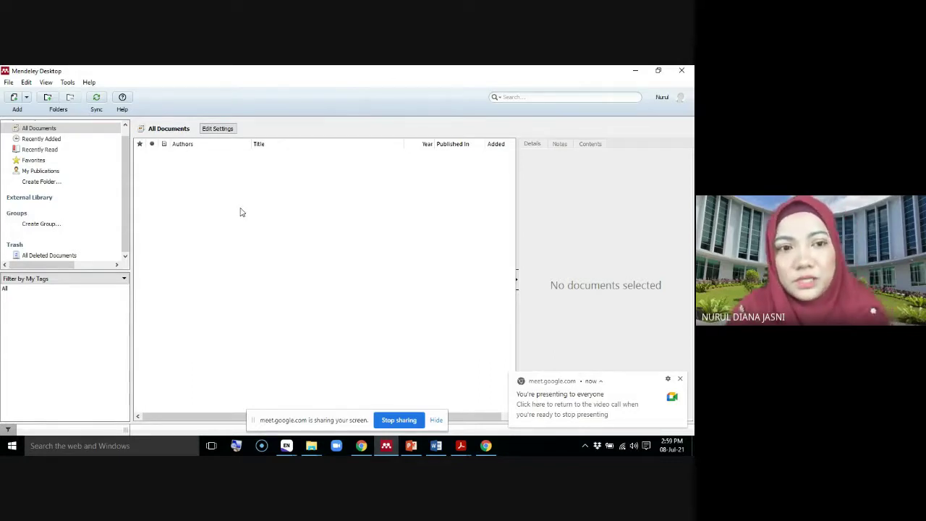
left_click(680, 380)
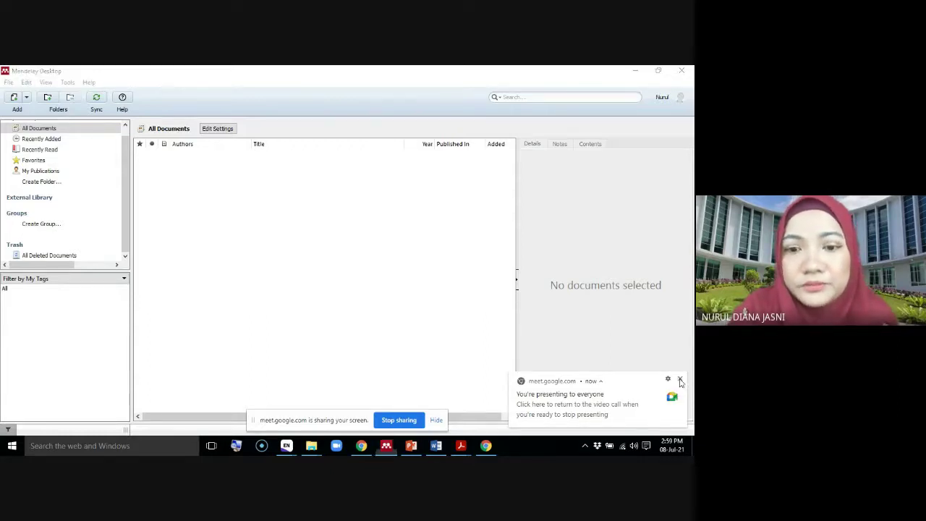
Switch to PowerPoint, start the slide show from slide 10, and advance to the APA Citation & References slide.
left_click(411, 447)
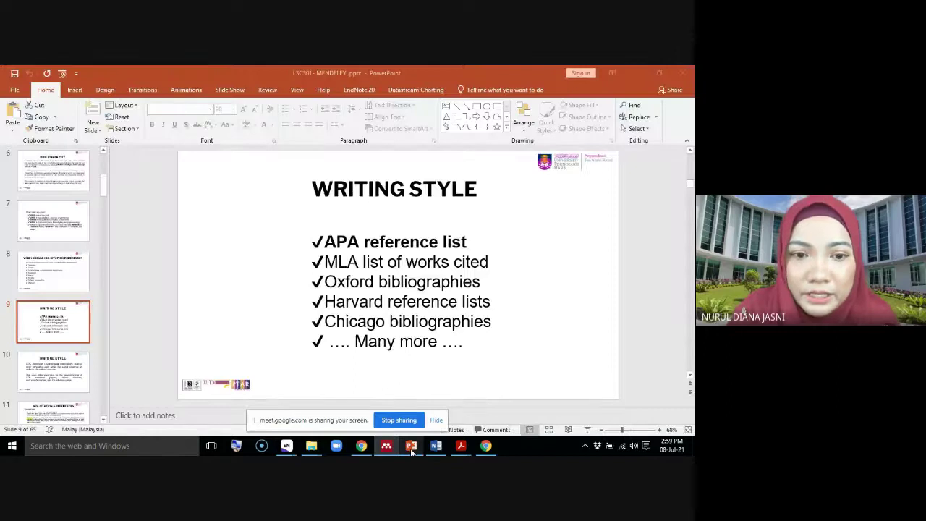
key("Page_Down")
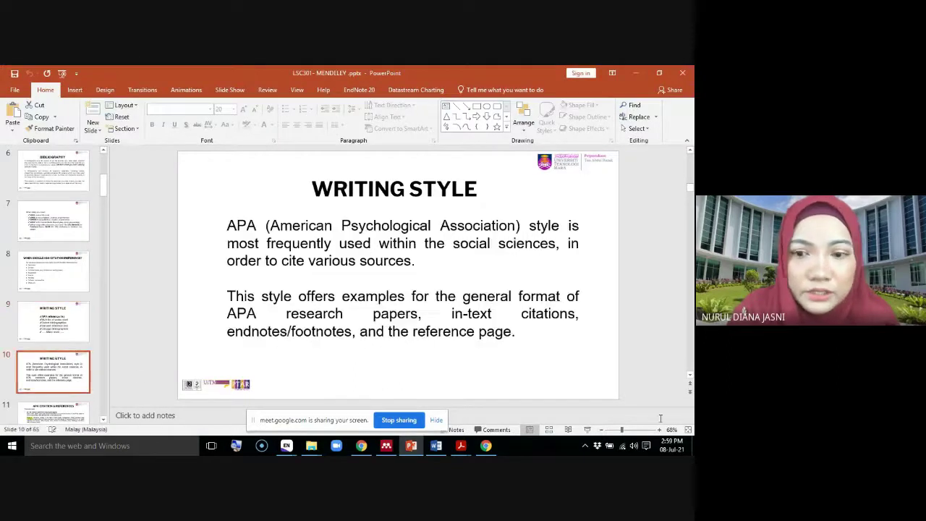
left_click(588, 429)
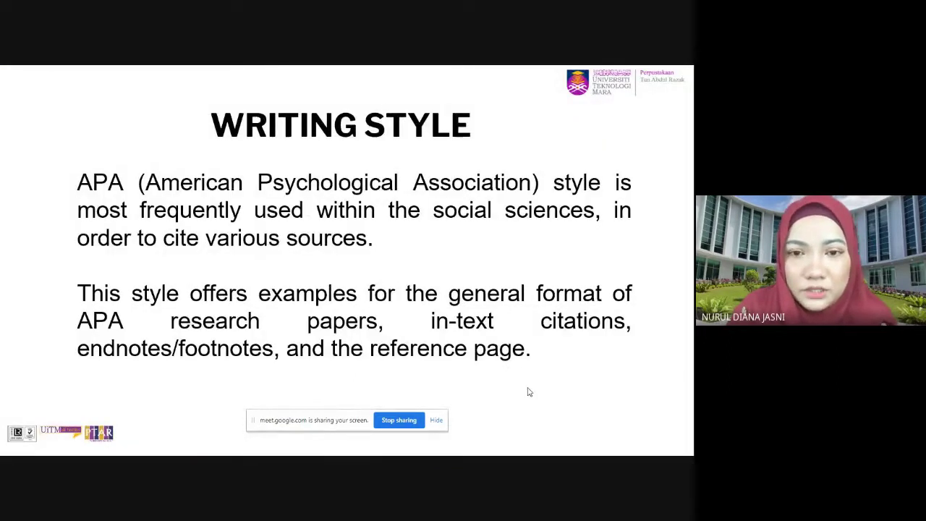
key("Page_Down")
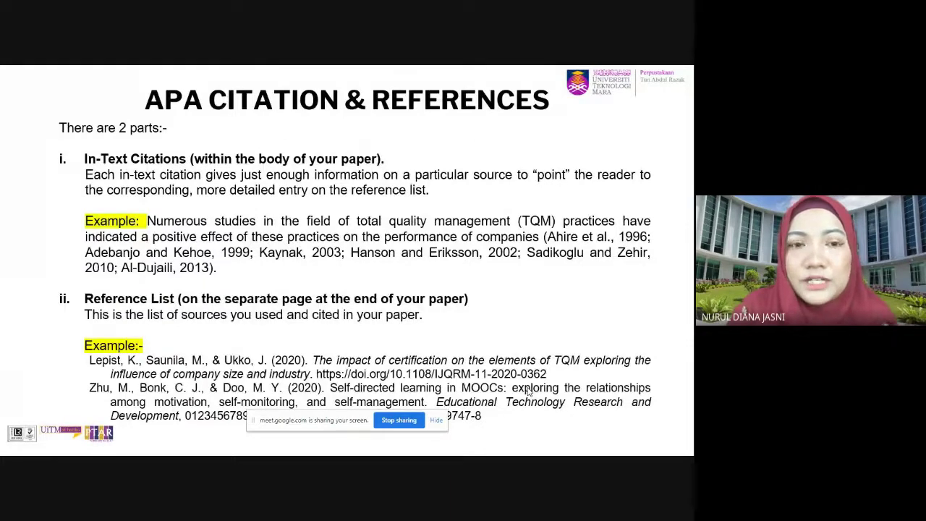
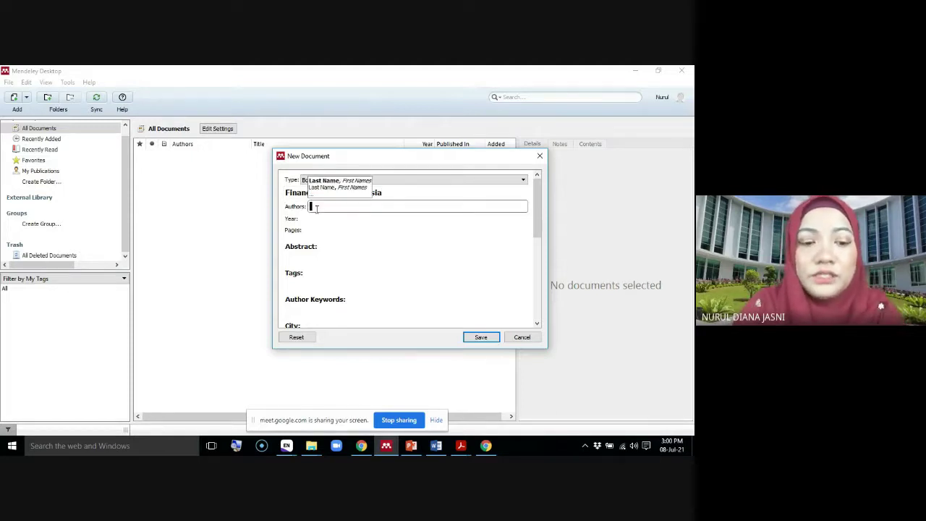
Enter the first author's full name in the authors of the new Book entry.
type("Andrew")
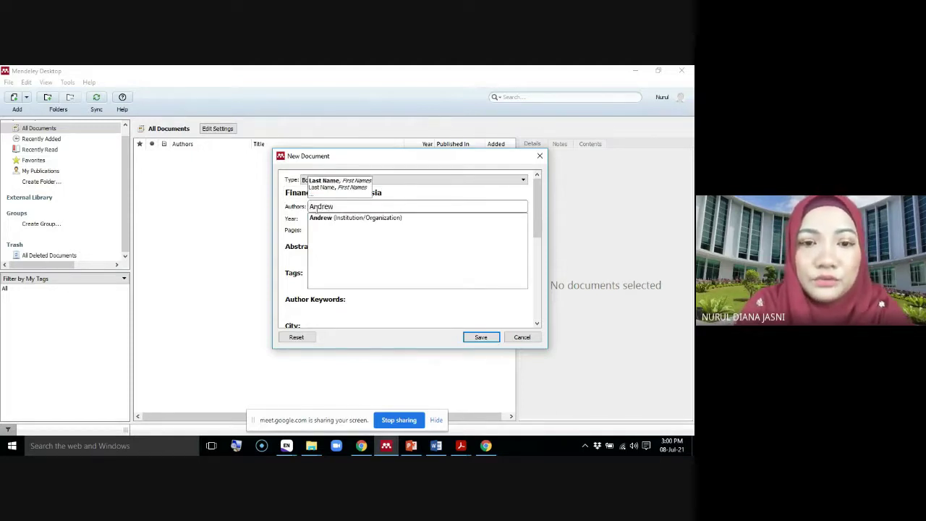
type(" S. Stiles")
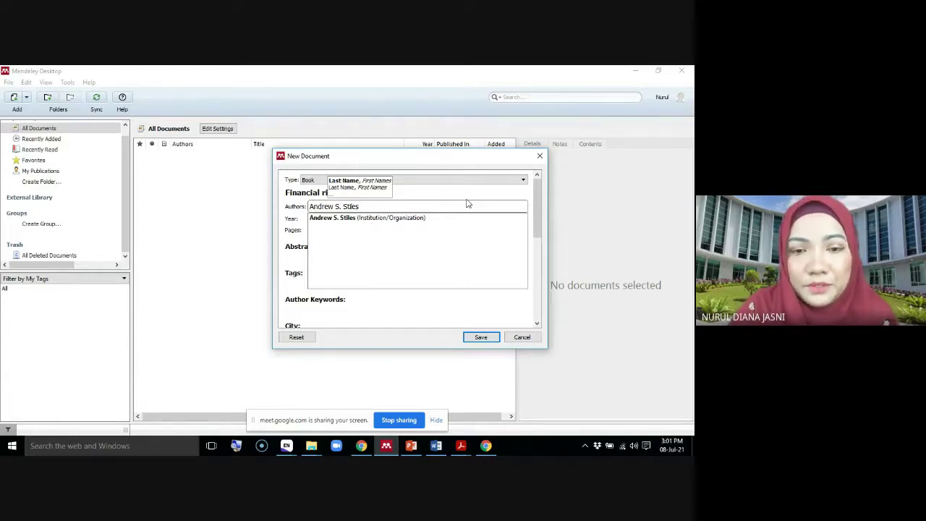
key("Return")
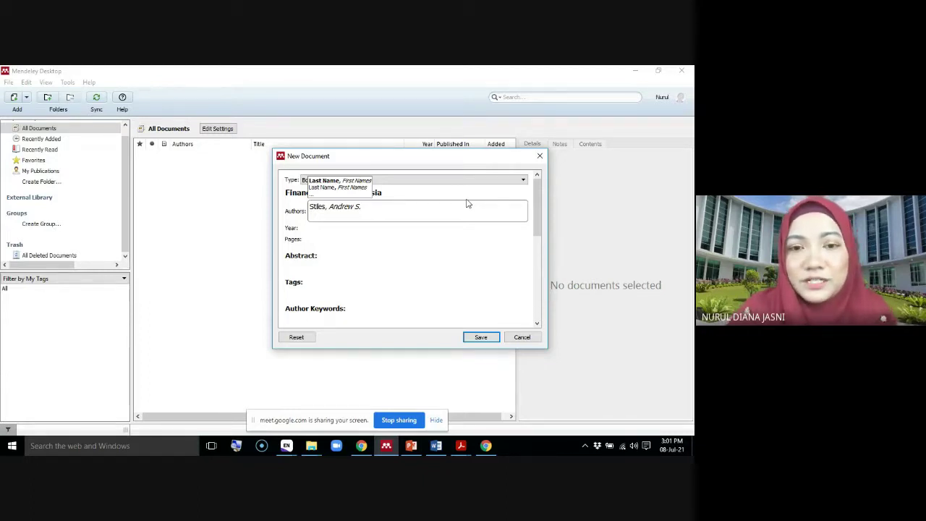
Add Bank Negara Malaysia as the second author of the new Book entry, using the Institution/Organization suggestion.
type("bank")
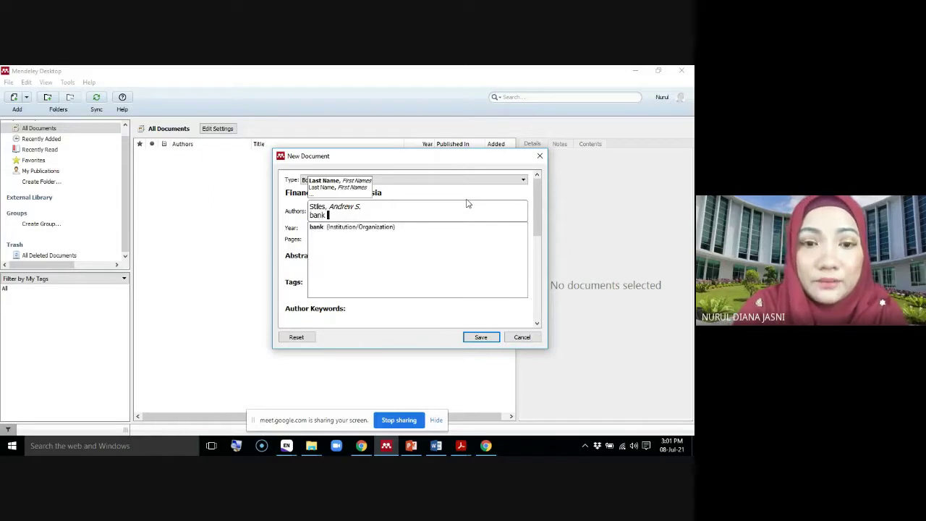
key("BackSpace")
key("BackSpace")
key("BackSpace")
key("BackSpace")
type("N")
key("BackSpace")
type("Bank Negar")
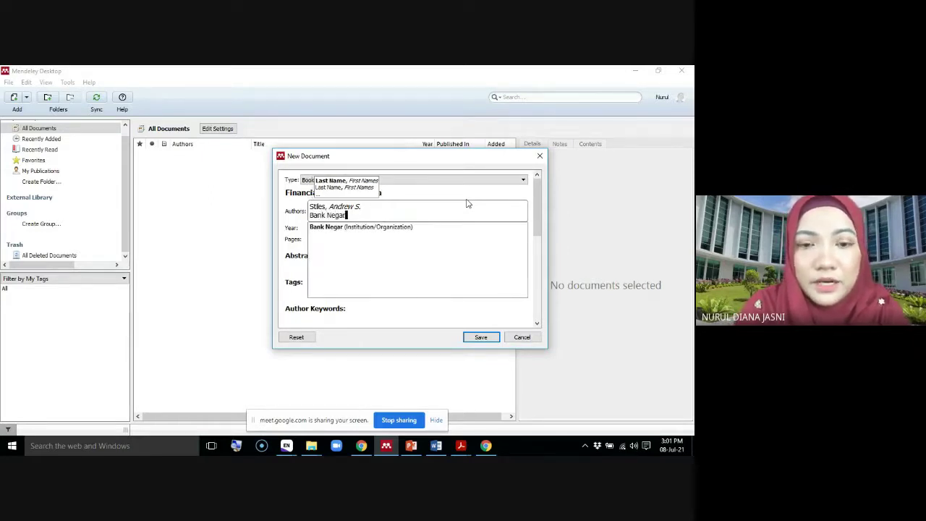
type("a Malaysia")
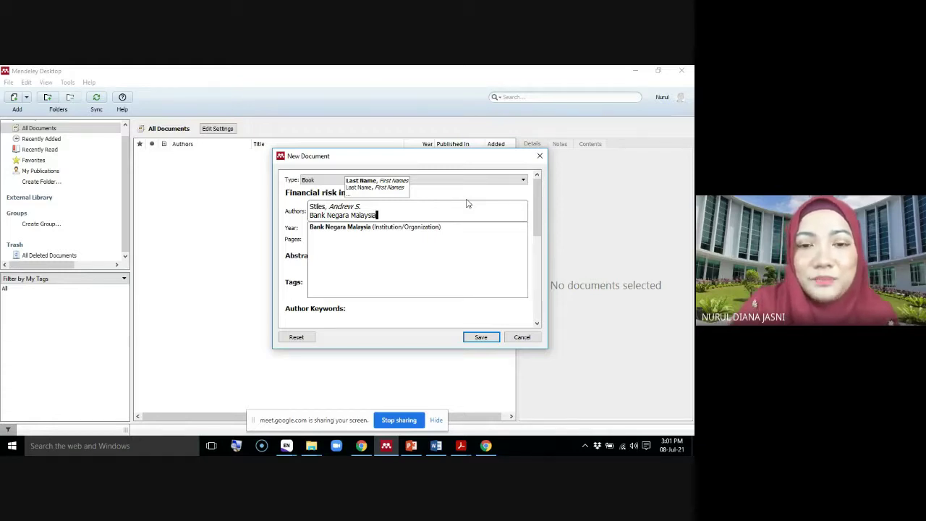
left_click(430, 229)
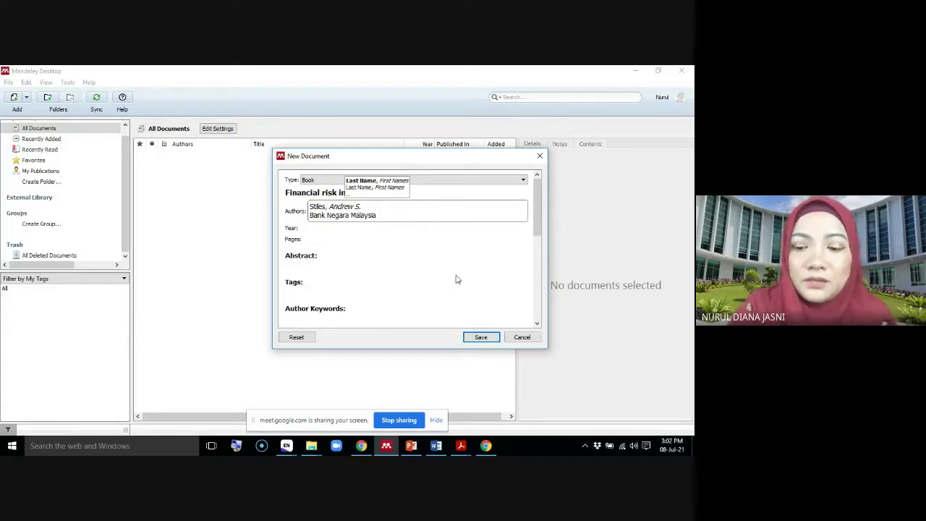
Add a third author's full name to the new Book entry, accepting the Institution/Organization suggestion.
key("Return")
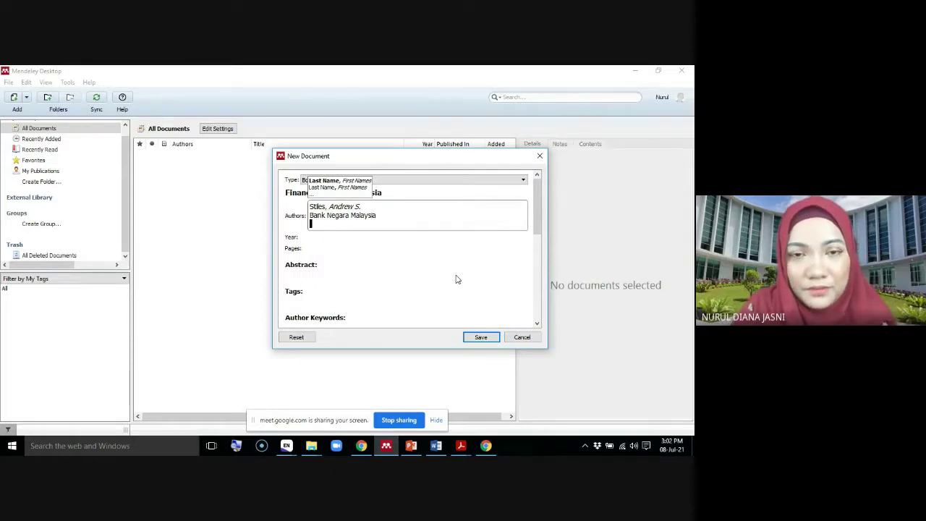
type("A")
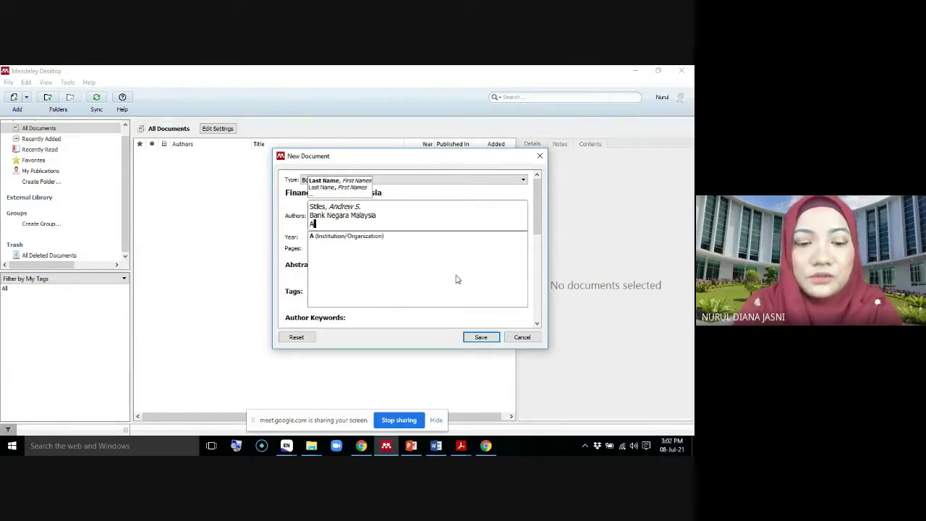
type("smah Omar")
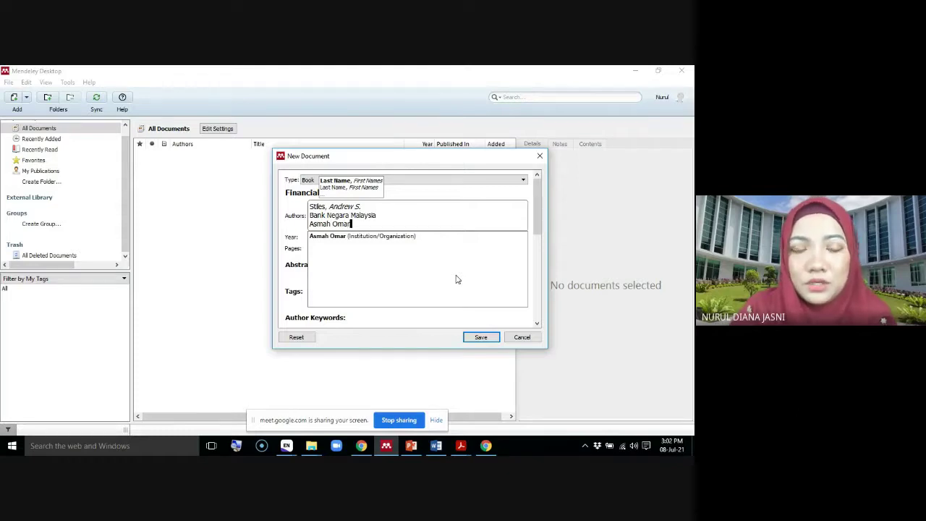
left_click(362, 239)
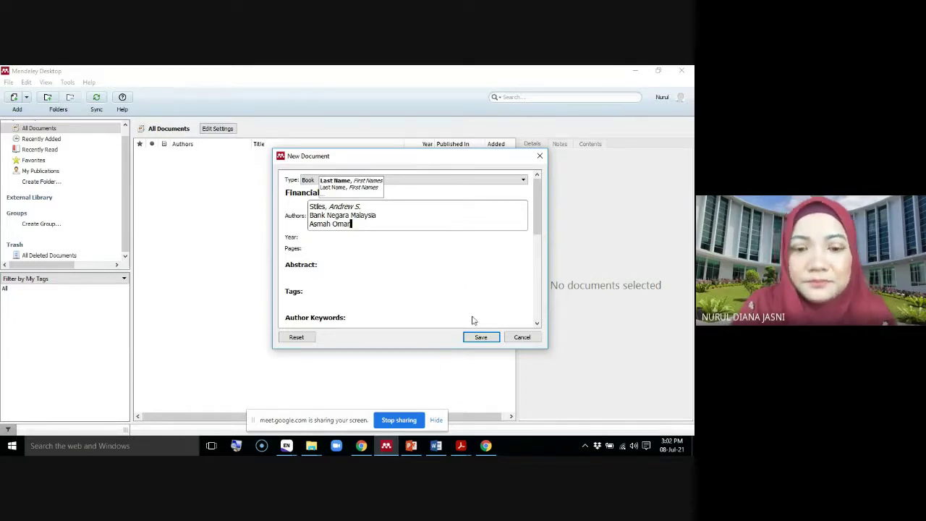
Check the Google Meet chat in Chrome, return to Mendeley Desktop, and cancel the new document entry.
mouse_move(364, 450)
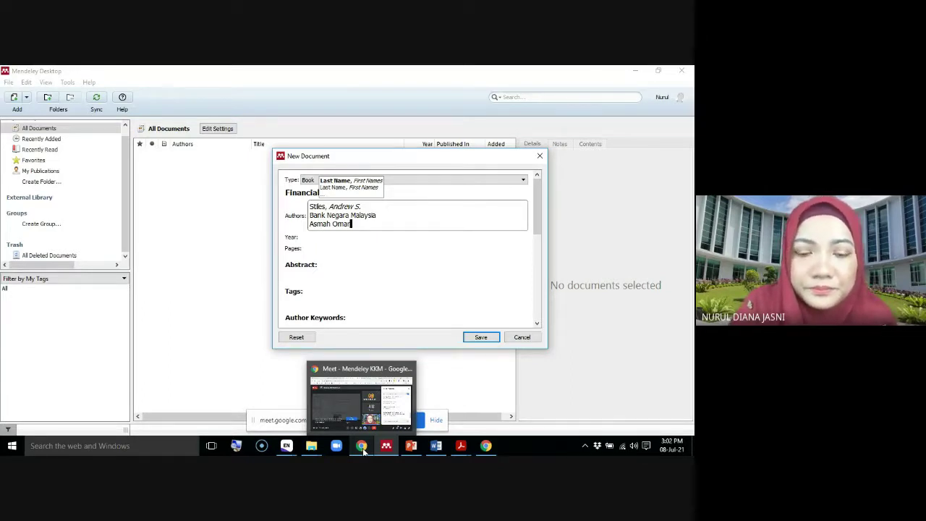
left_click(362, 446)
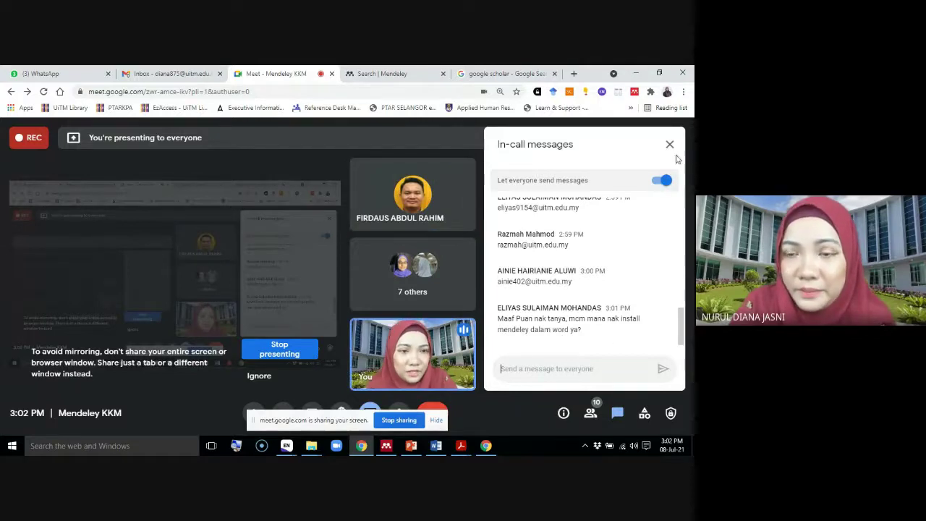
left_click(636, 73)
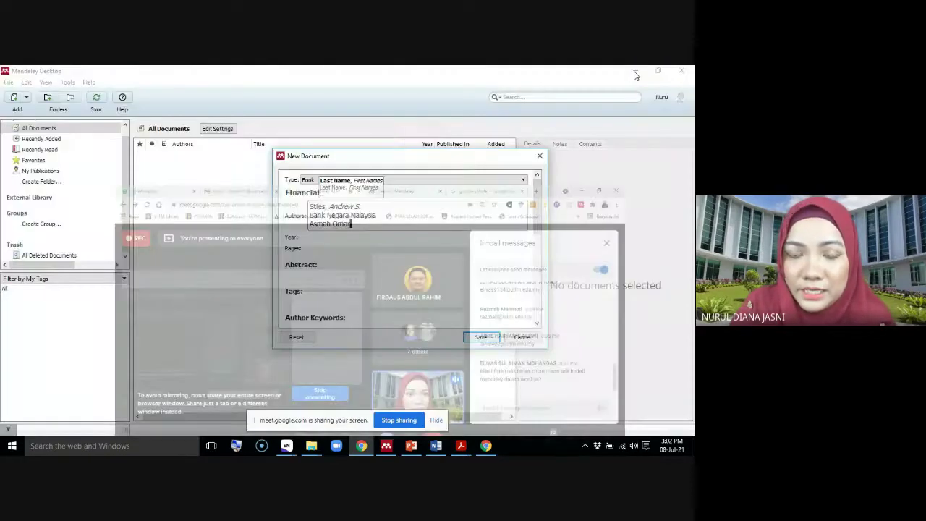
left_click(523, 339)
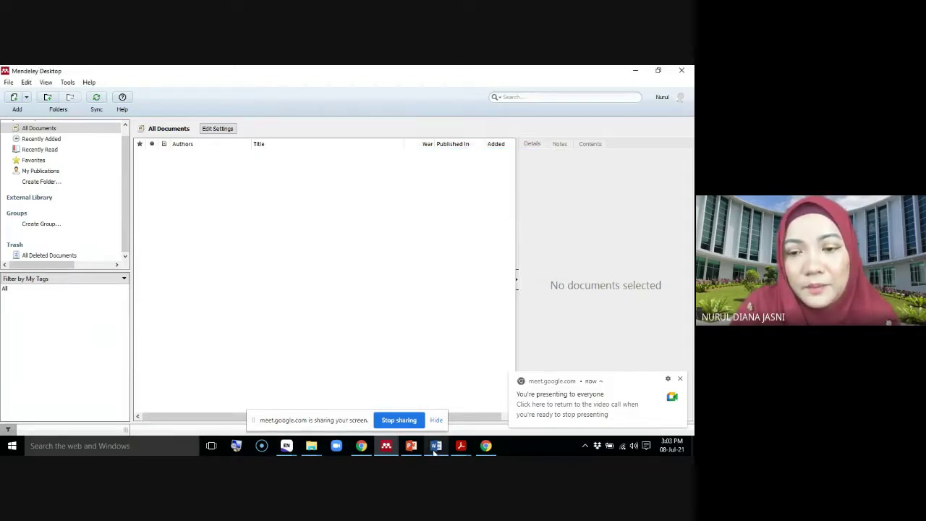
Show where Mendeley Desktop manages its MS Word plug-in without changing it, and switch to Word.
mouse_move(434, 451)
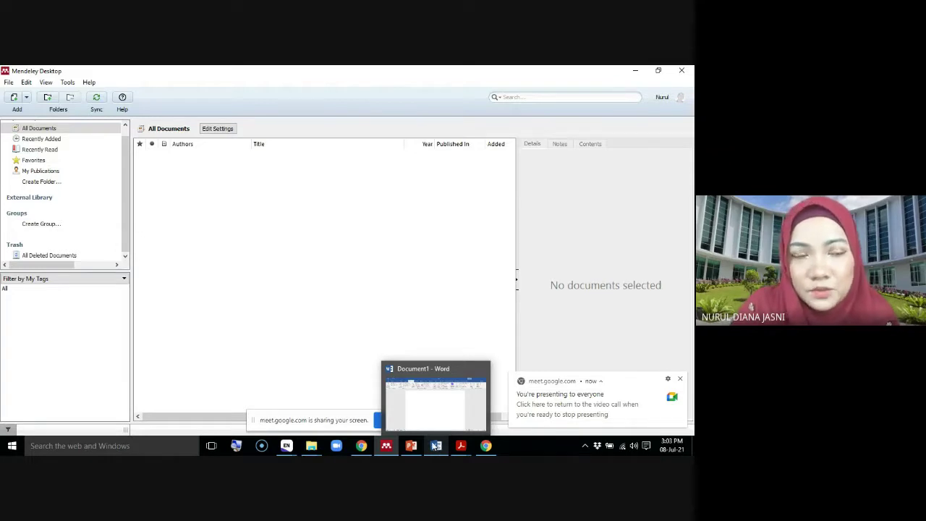
left_click(67, 83)
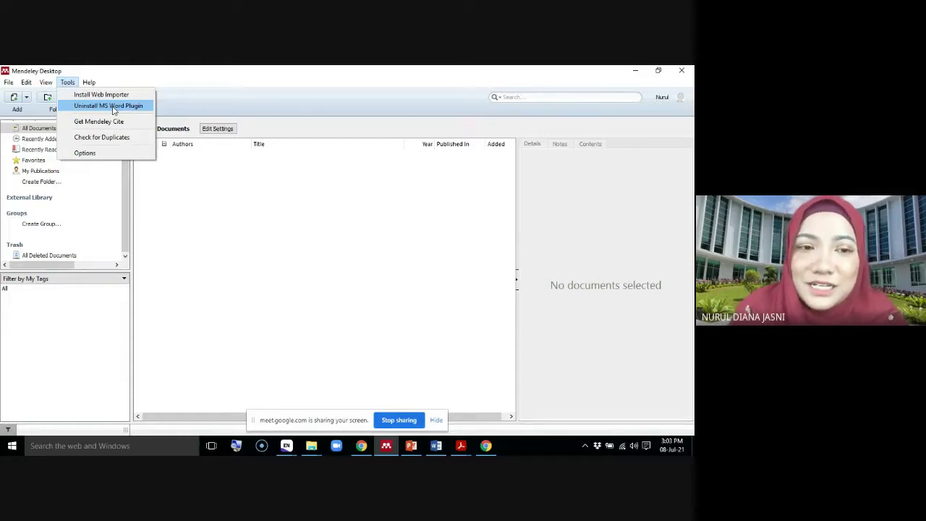
left_click(236, 267)
left_click(436, 446)
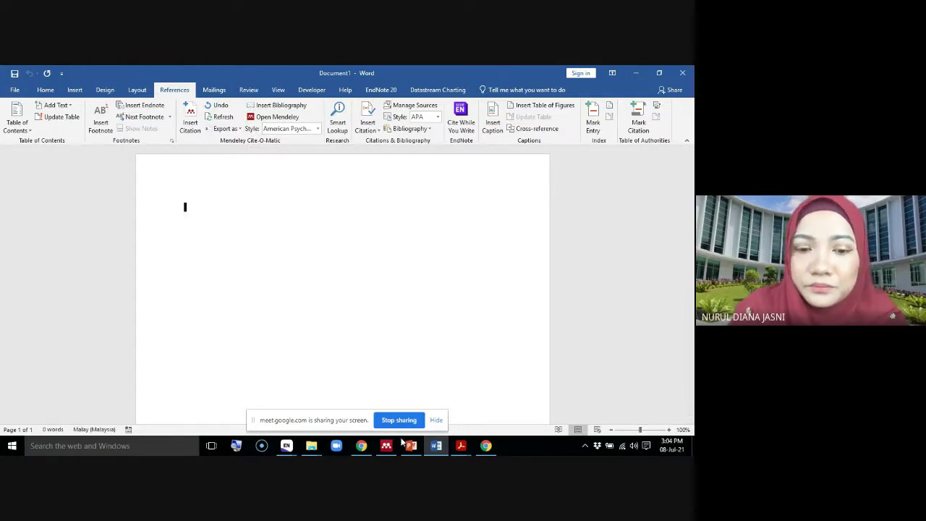
Switch to Google Meet in Chrome and check the in-call chat for participants' replies.
mouse_move(360, 448)
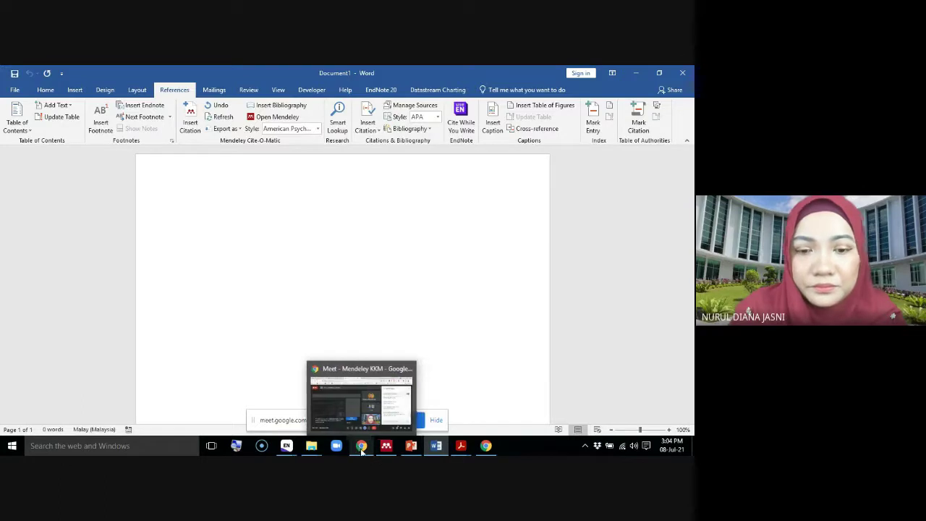
left_click(361, 450)
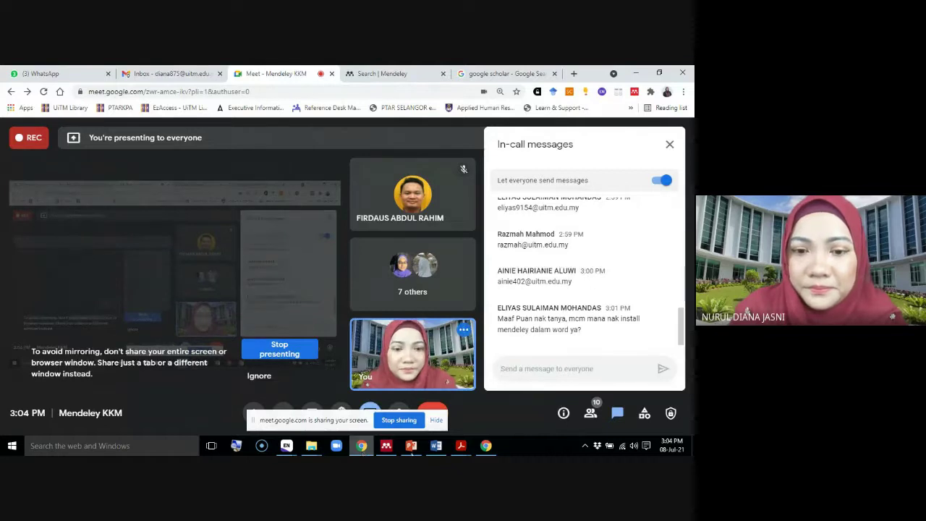
mouse_move(436, 450)
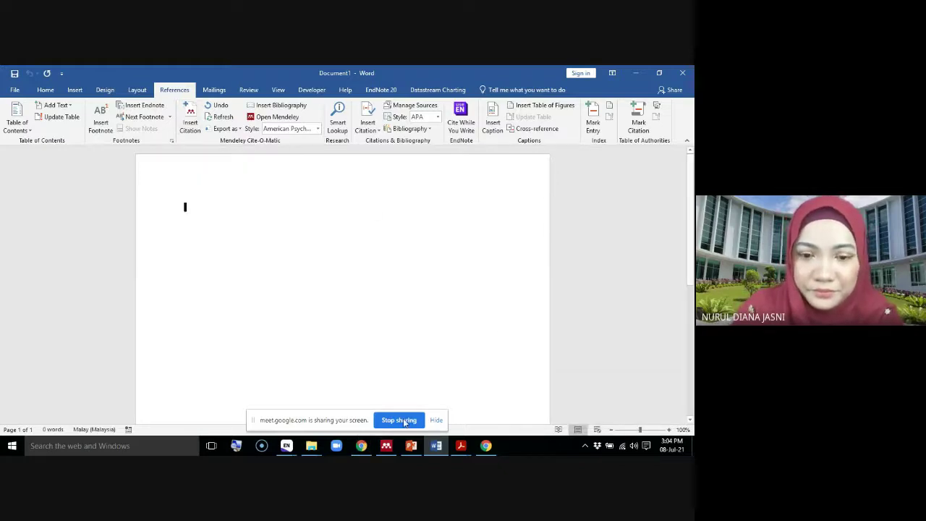
left_click(361, 446)
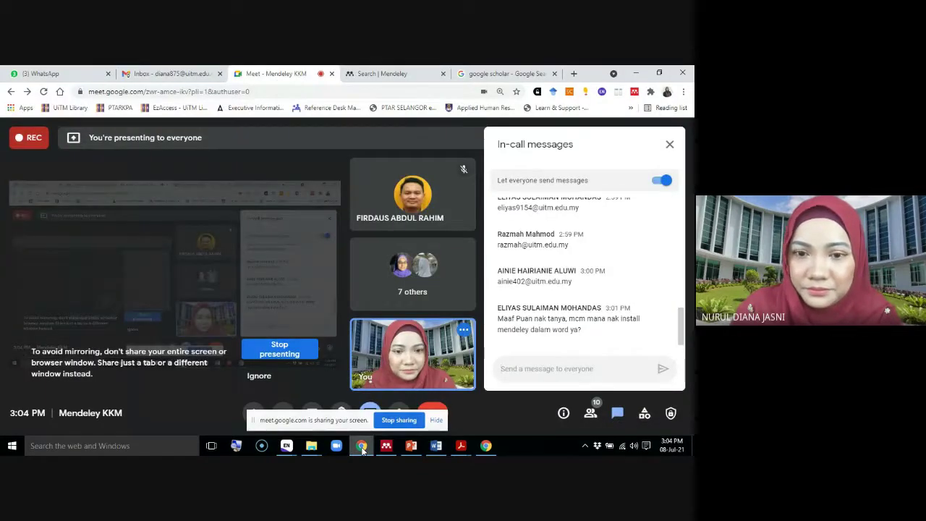
left_click(552, 368)
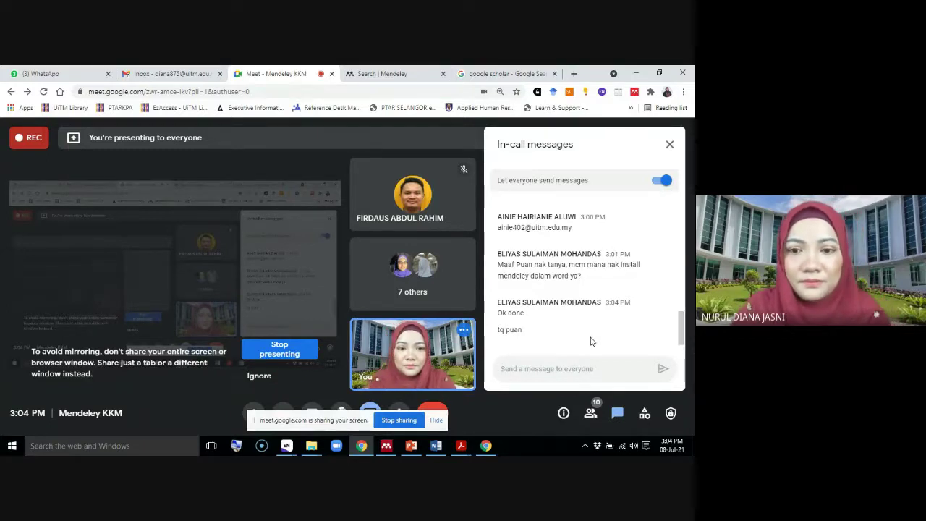
Return to Word, open the built-in form for a new citation source, review its source types, and cancel it.
left_click(436, 447)
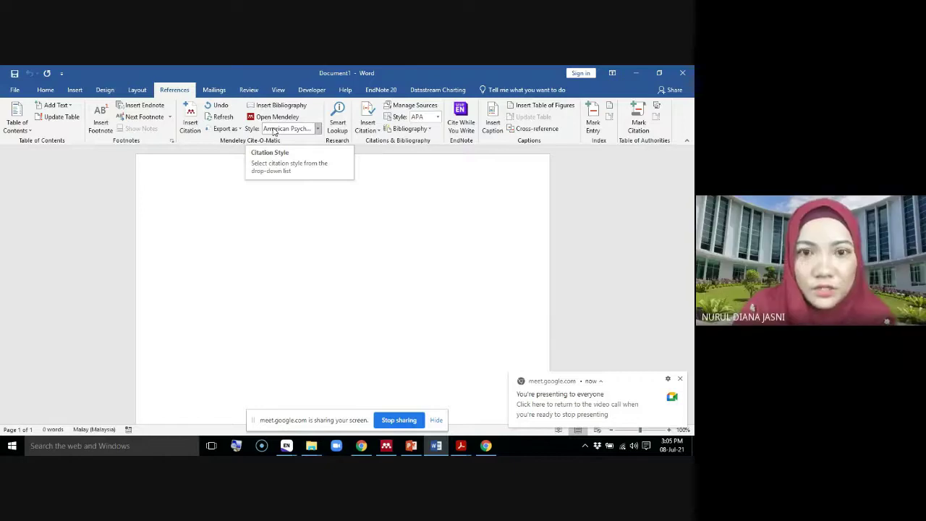
left_click(369, 120)
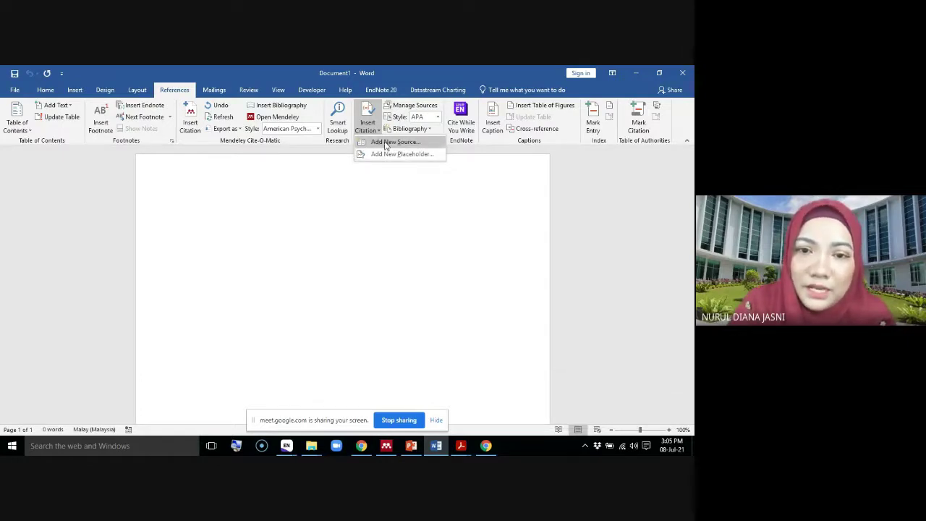
left_click(387, 142)
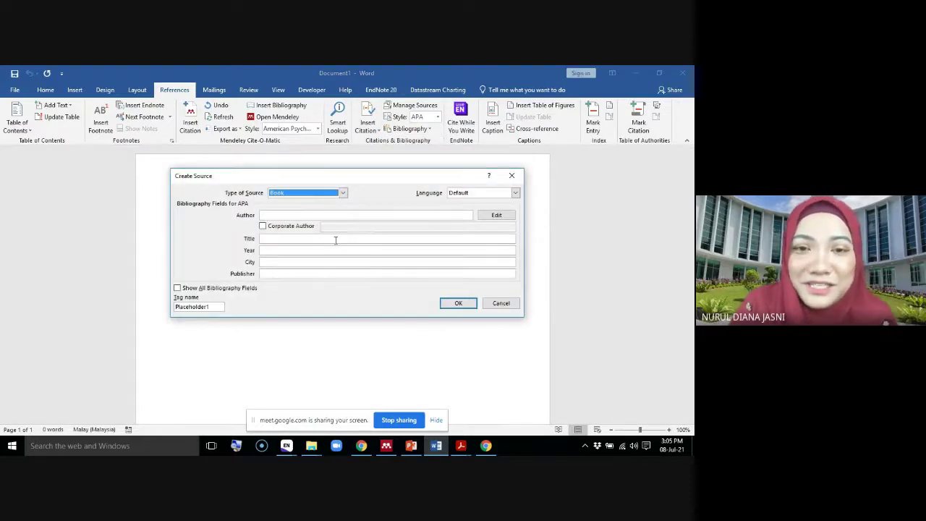
left_click(343, 192)
mouse_move(344, 211)
left_mouse_down()
mouse_move(343, 243)
mouse_move(344, 206)
mouse_move(346, 228)
mouse_move(344, 210)
mouse_move(344, 221)
left_mouse_up()
left_click(500, 303)
left_click(501, 303)
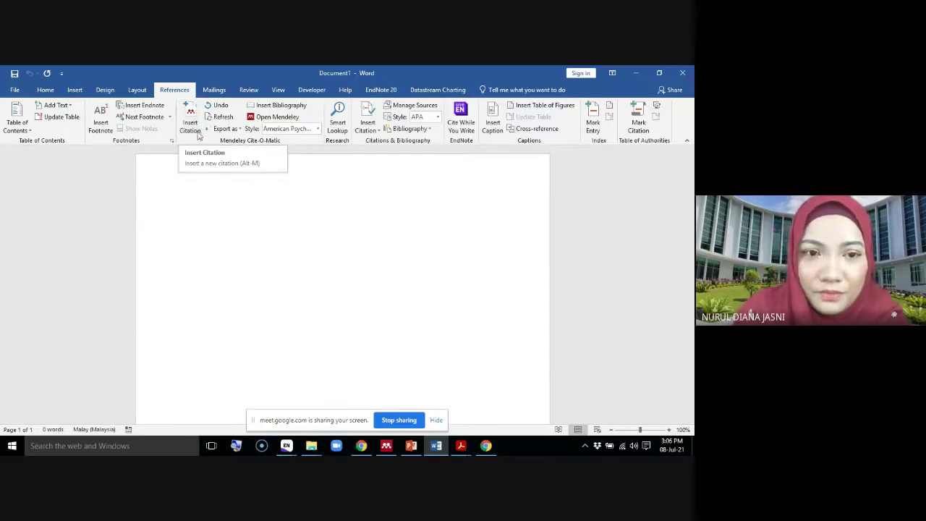
Open Mendeley Desktop from Word's plug-in, return to the document, and check the Google Meet call in Chrome.
left_click(271, 116)
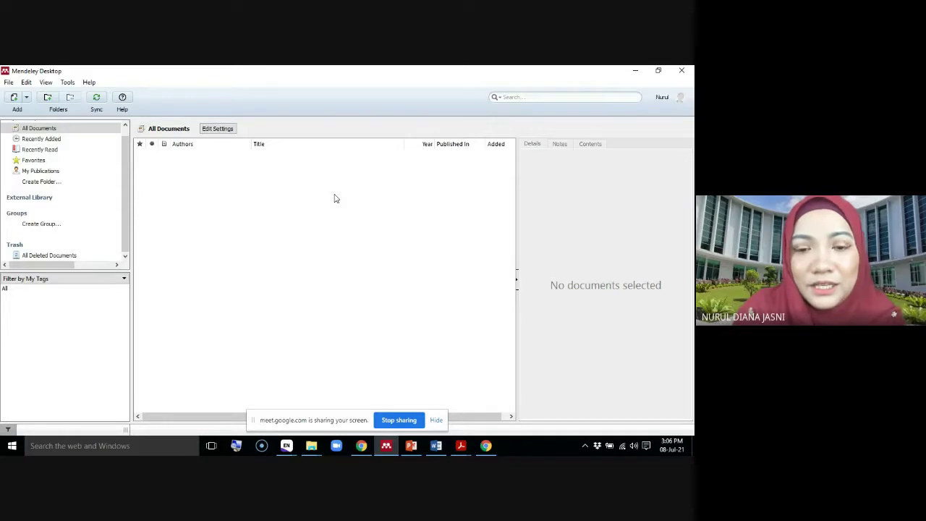
left_click(436, 445)
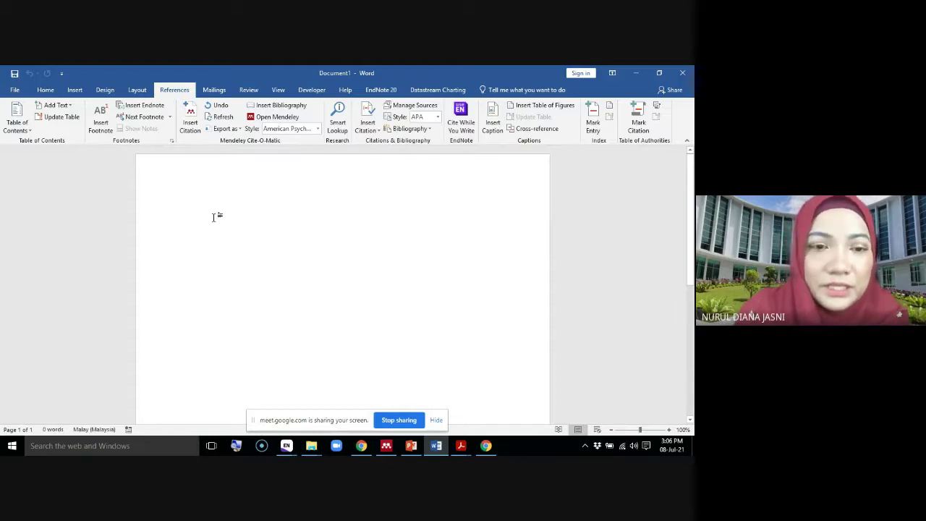
left_click(361, 445)
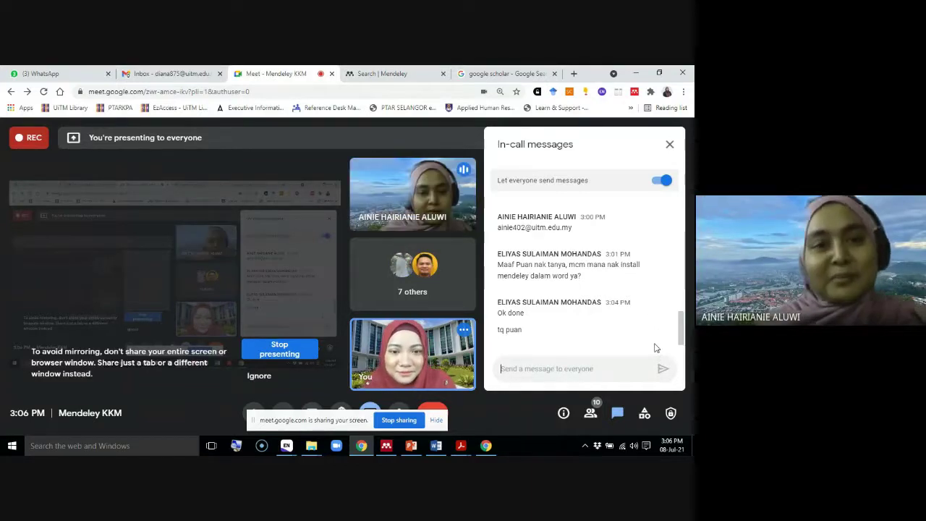
mouse_move(442, 450)
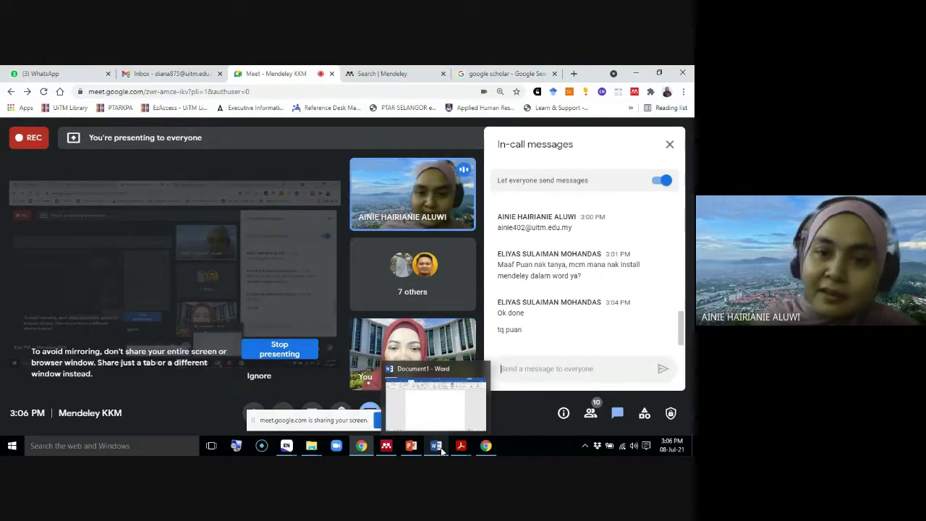
left_click(411, 409)
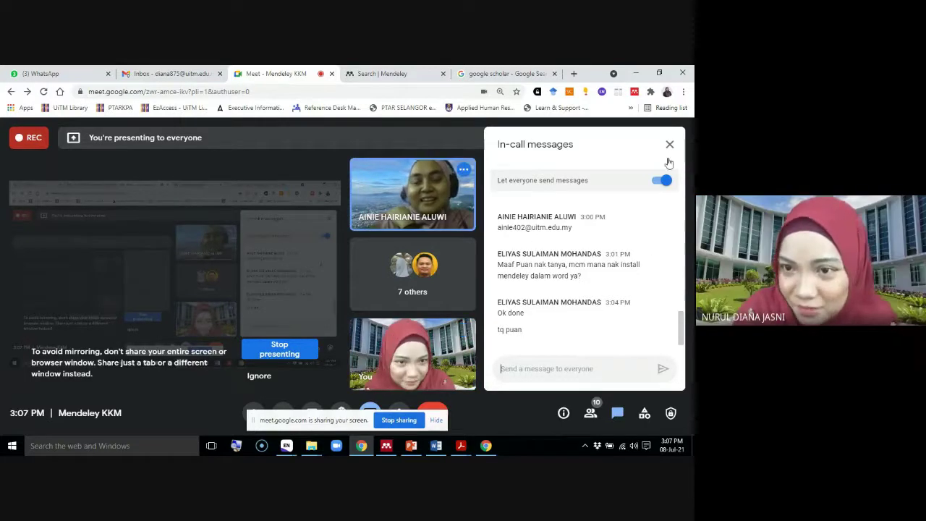
Switch to PowerPoint, start the slide show from slide 13, and advance to the Reference List APA Style slide on books.
left_click(411, 447)
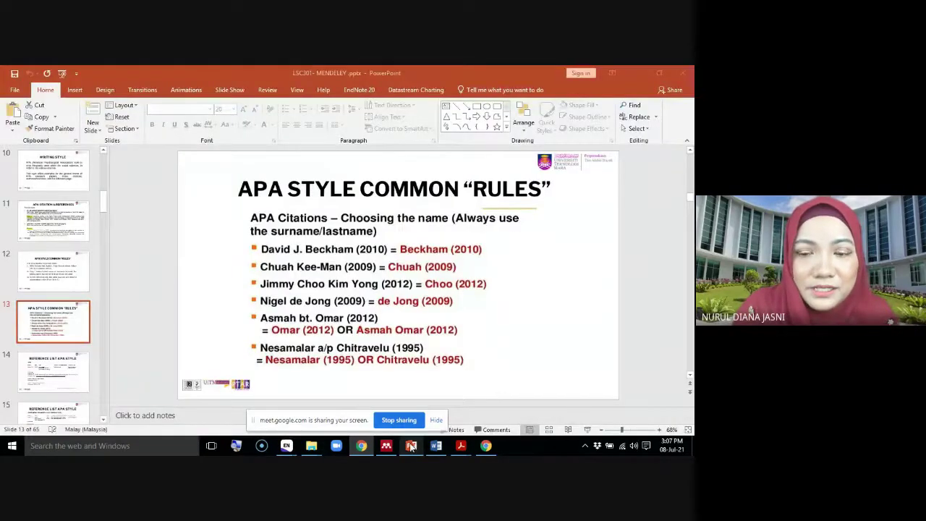
left_click(684, 381)
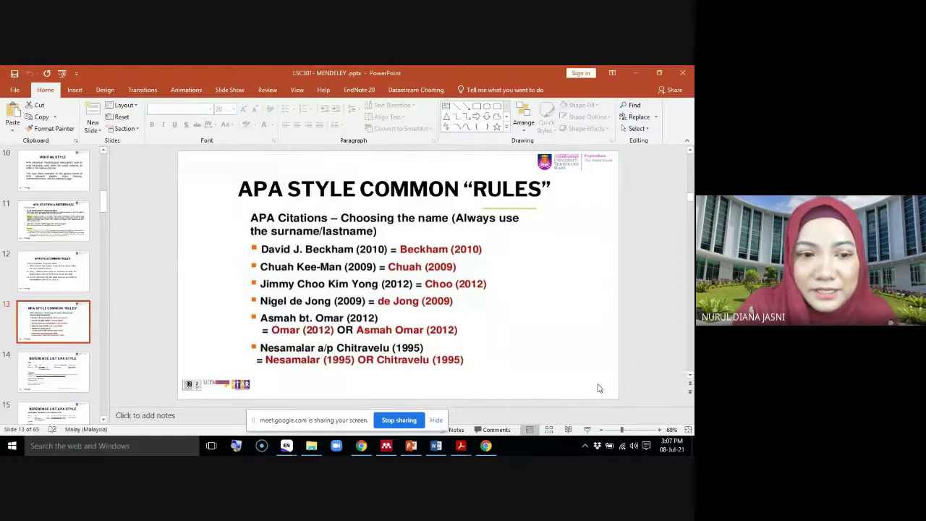
left_click(587, 430)
left_click(559, 406)
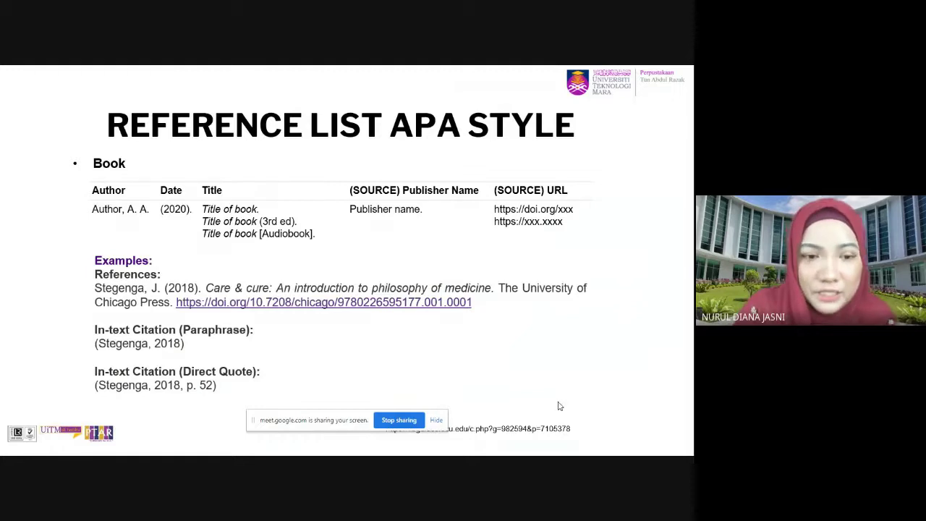
Advance the slide show through the journal article and webpage reference slides to the Citing Medicine - NLM Style slide.
left_click(560, 406)
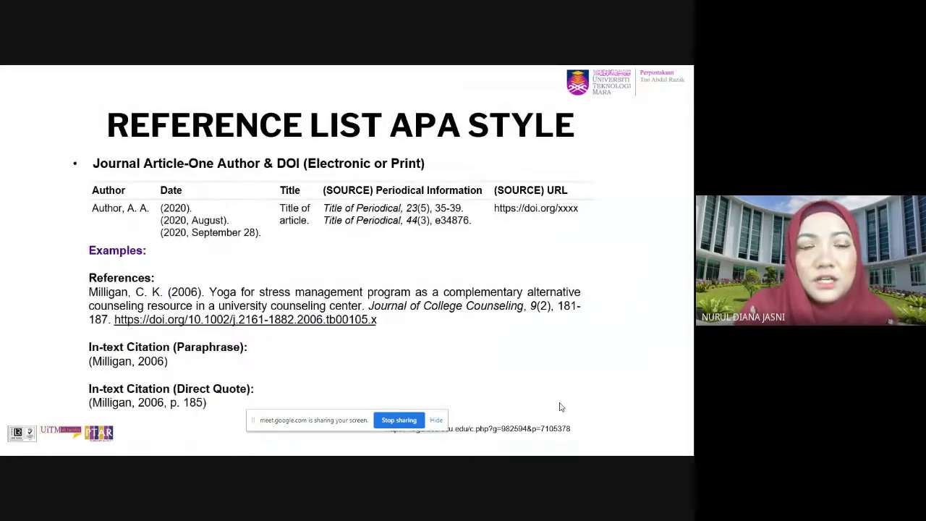
left_click(560, 408)
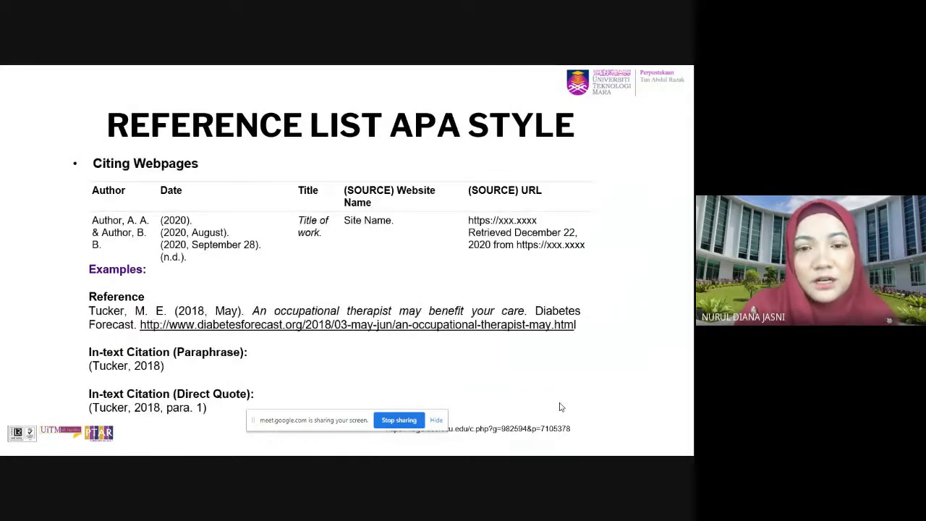
left_click(560, 407)
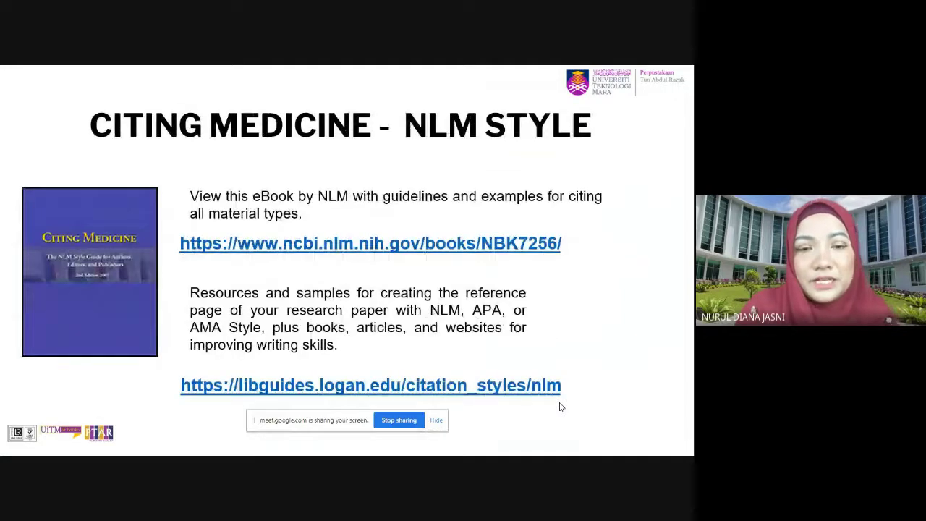
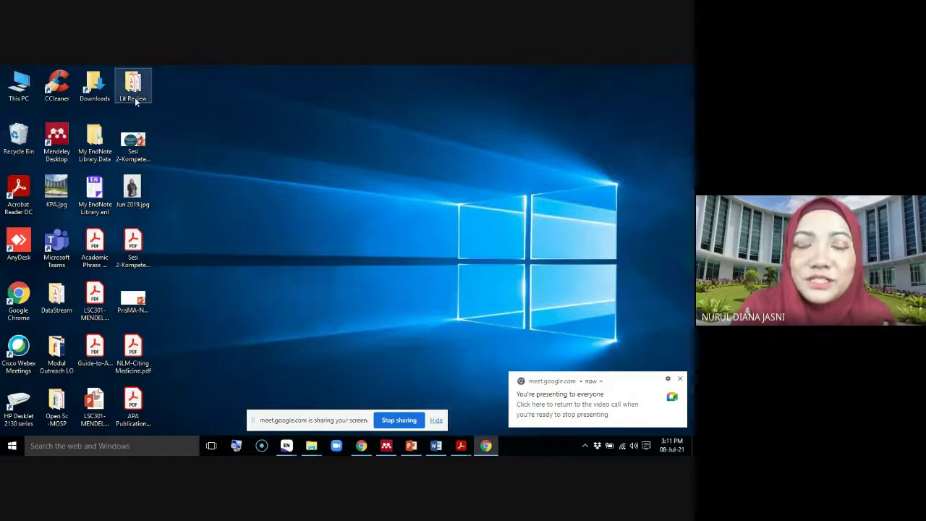
Open This PC from the desktop, maximize the window to view the local drives, and minimize it.
left_click(135, 93)
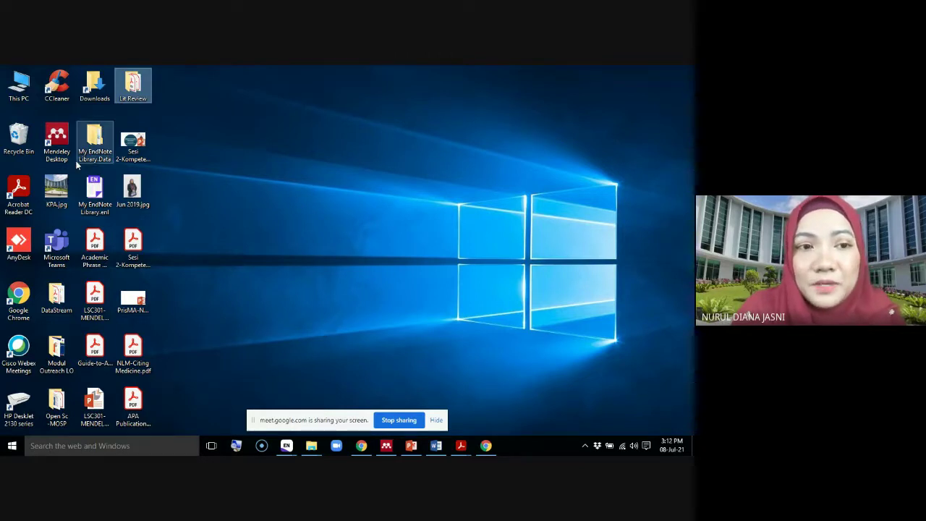
left_click(21, 89)
double_click(20, 88)
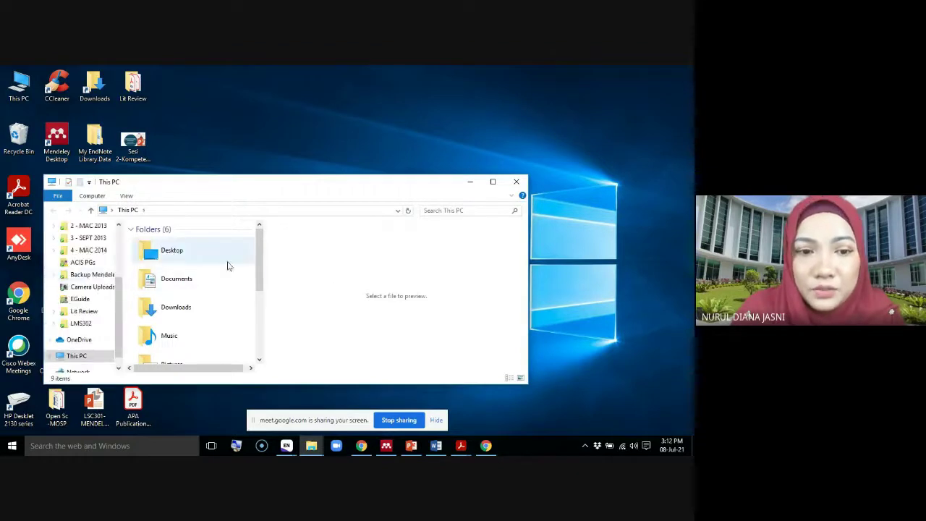
left_click_drag(263, 269, 262, 334)
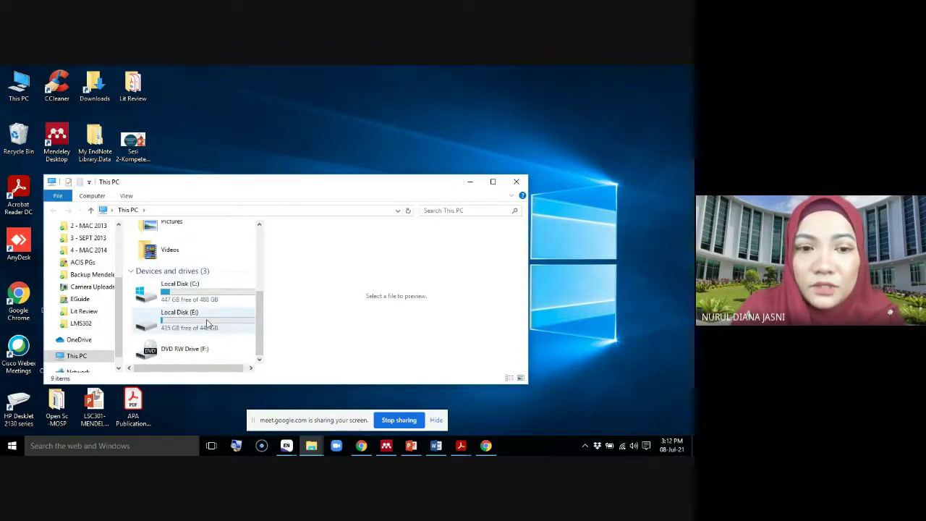
left_click(493, 182)
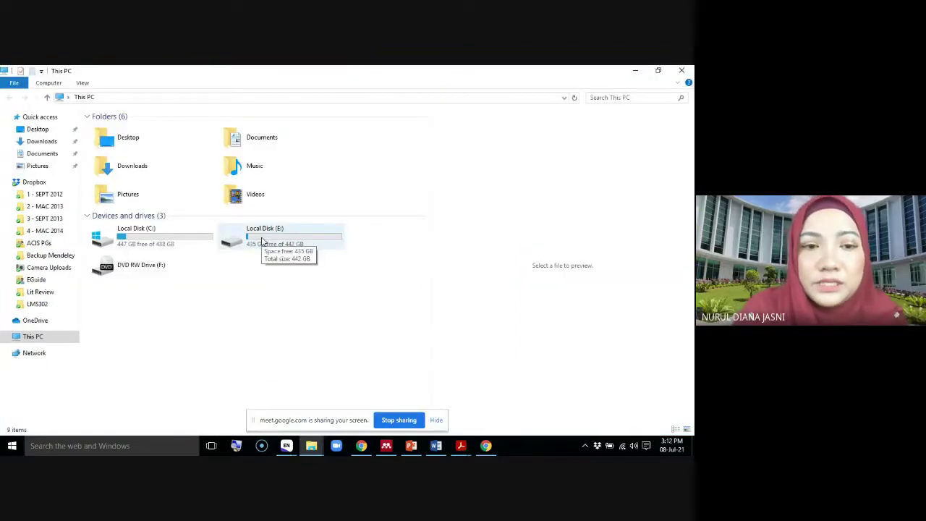
left_click(635, 70)
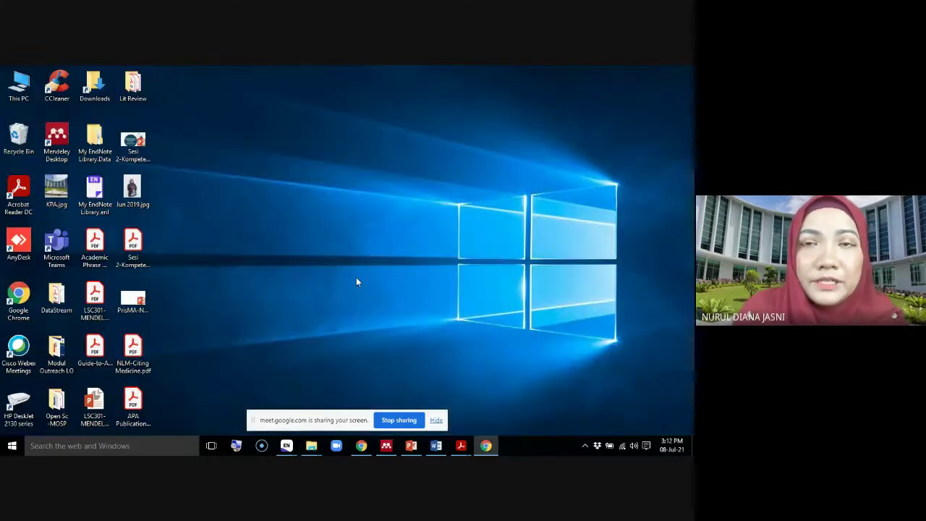
Show the Mendeley Desktop library and the Mendeley search page in Chrome, then minimize both windows.
left_click(385, 446)
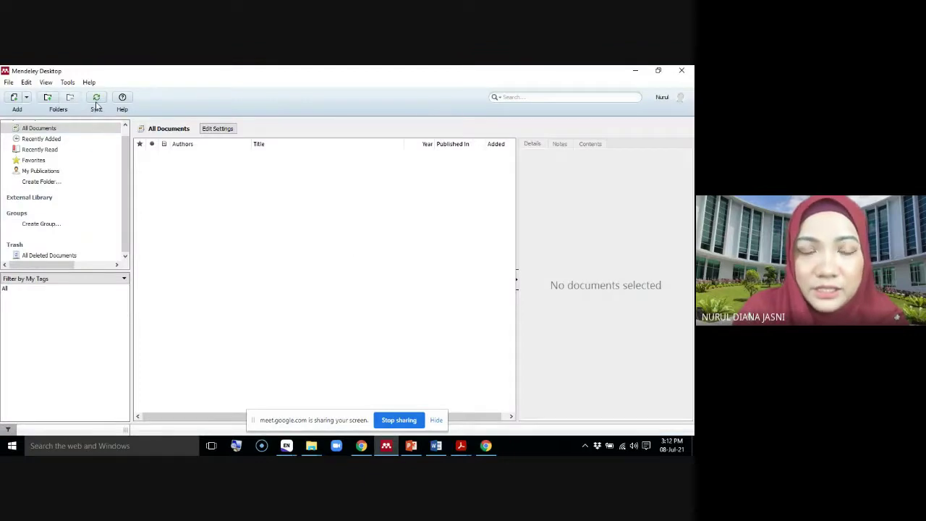
left_click(362, 446)
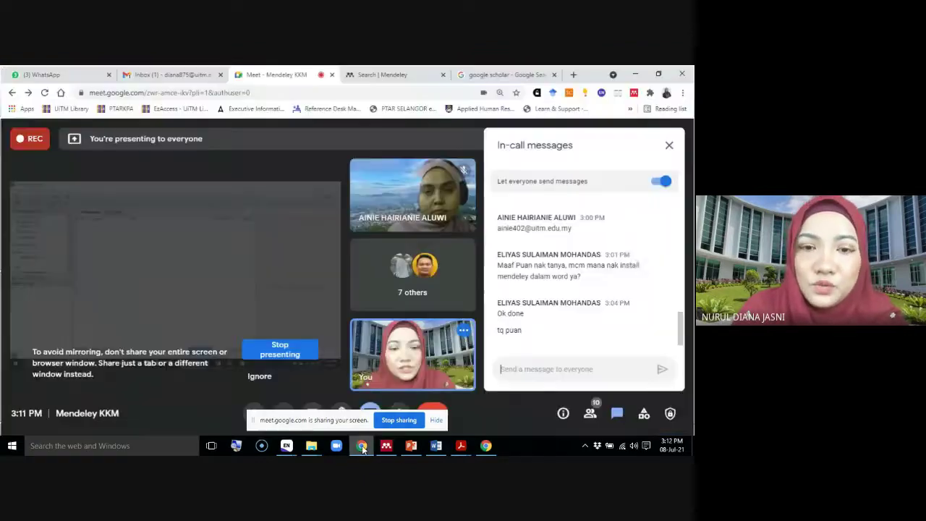
left_click(382, 73)
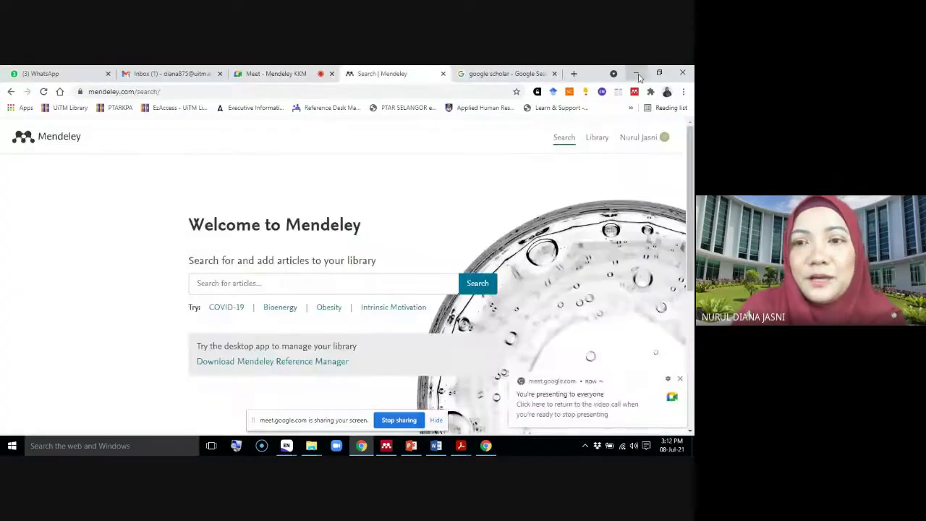
left_click(636, 73)
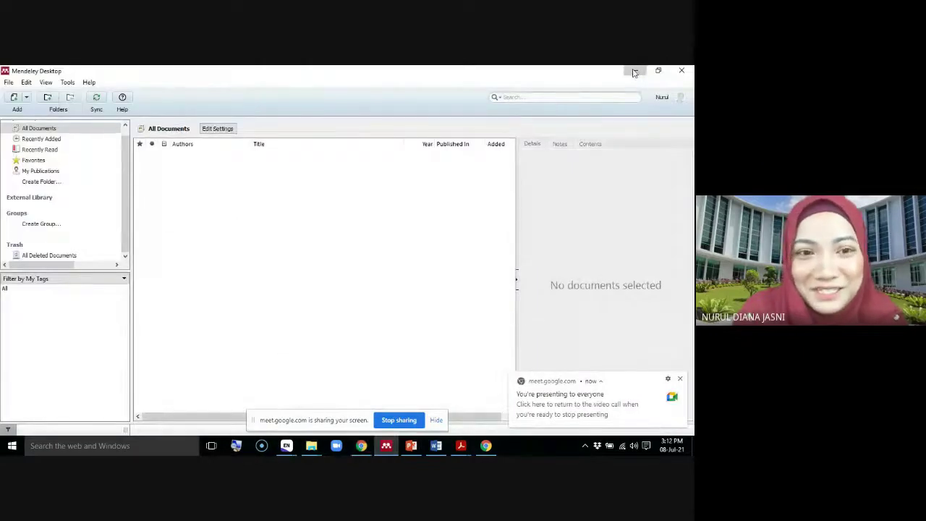
left_click(633, 70)
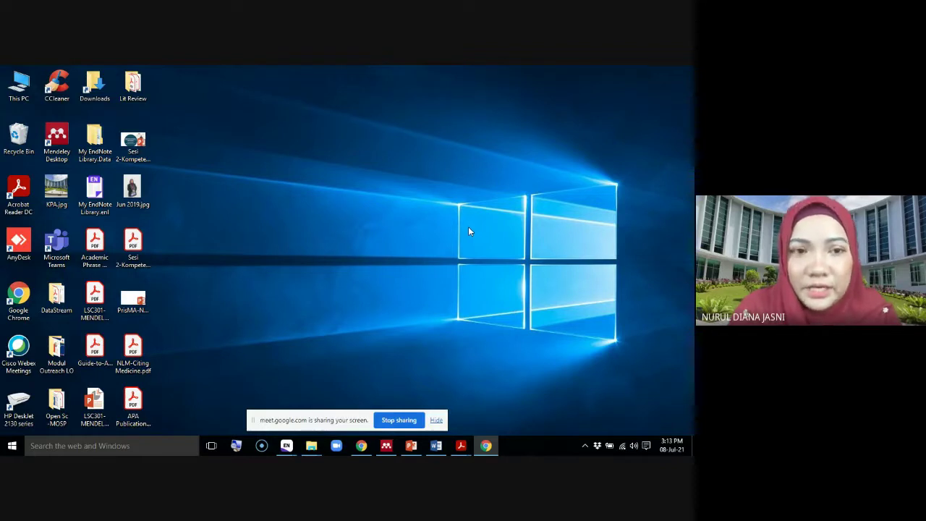
Open the Lit Review folder from the desktop, maximize it to view its PDF articles, and close it.
double_click(132, 85)
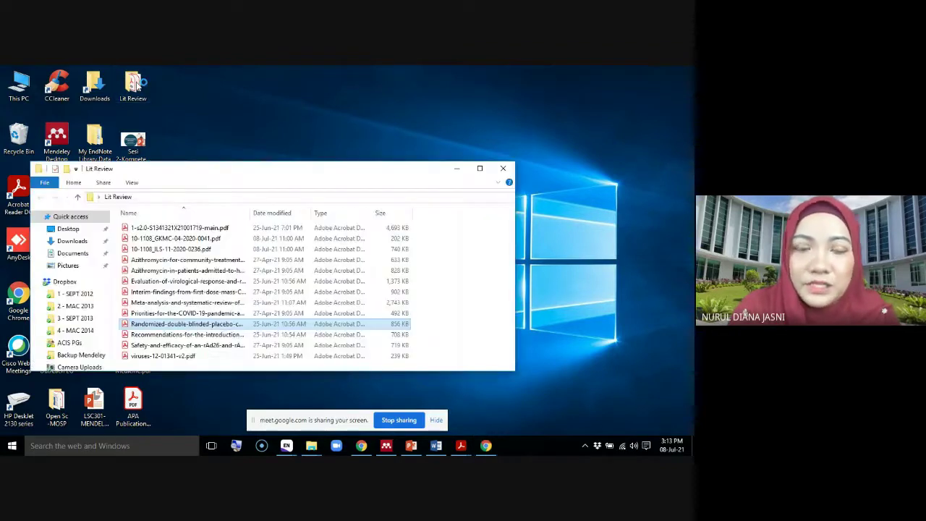
left_click(480, 168)
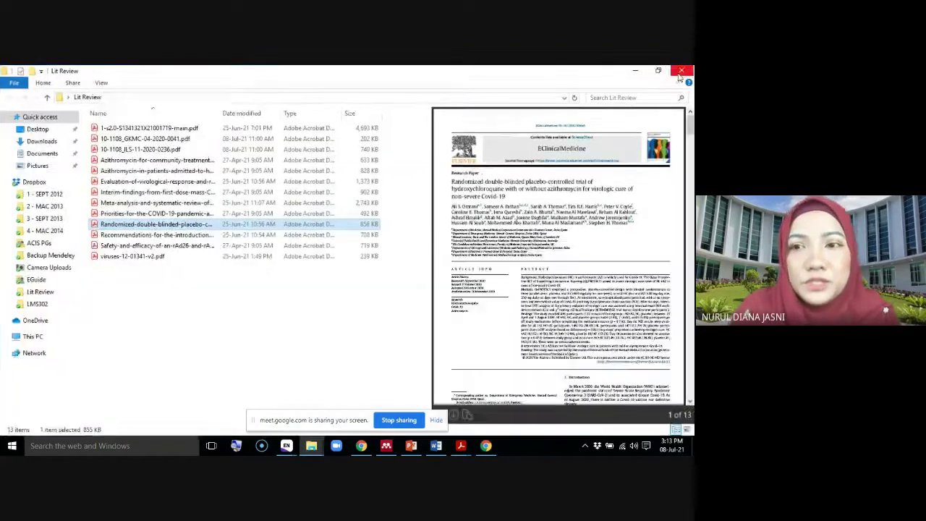
left_click(683, 73)
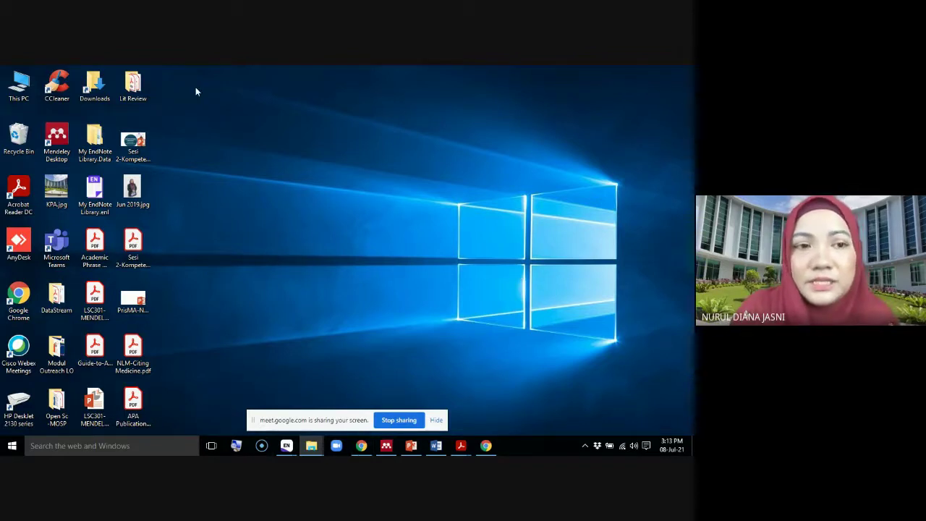
Reopen This PC at full size to show the folders and drives available for storage, and minimize it.
double_click(19, 85)
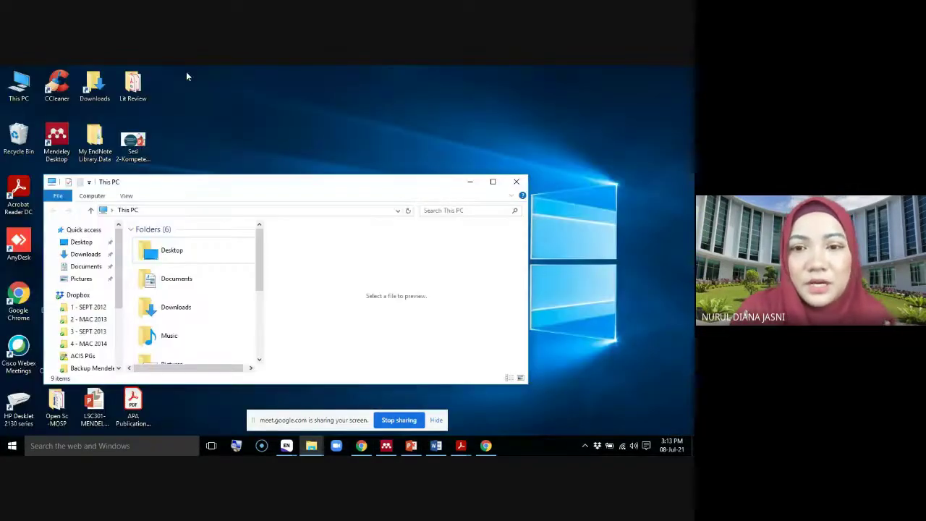
left_click(493, 181)
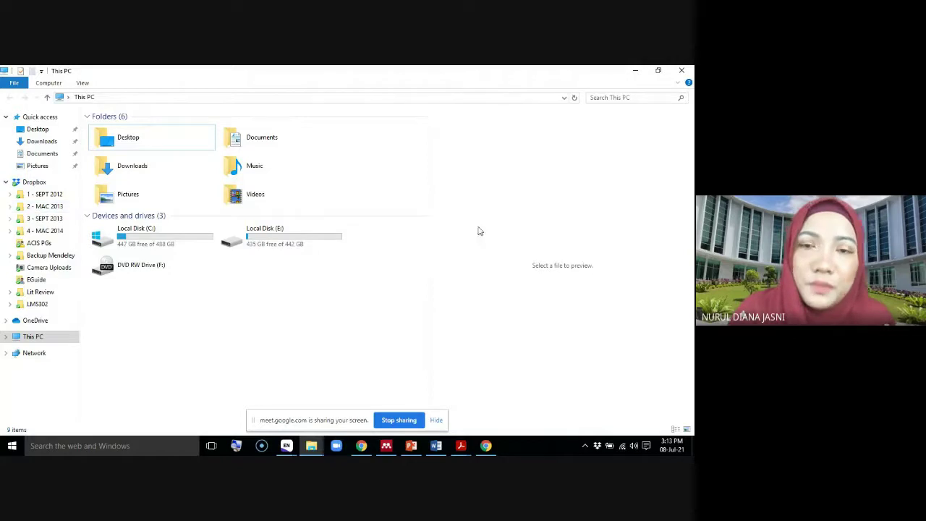
left_click(637, 71)
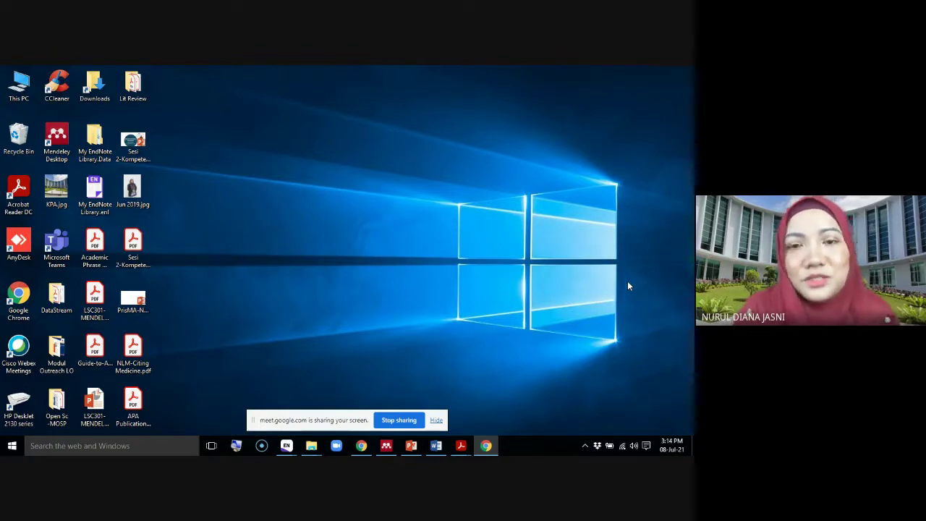
Switch to the blank Word document, open the full Styles list, widen its pane to view the heading styles, and close it.
left_click(437, 446)
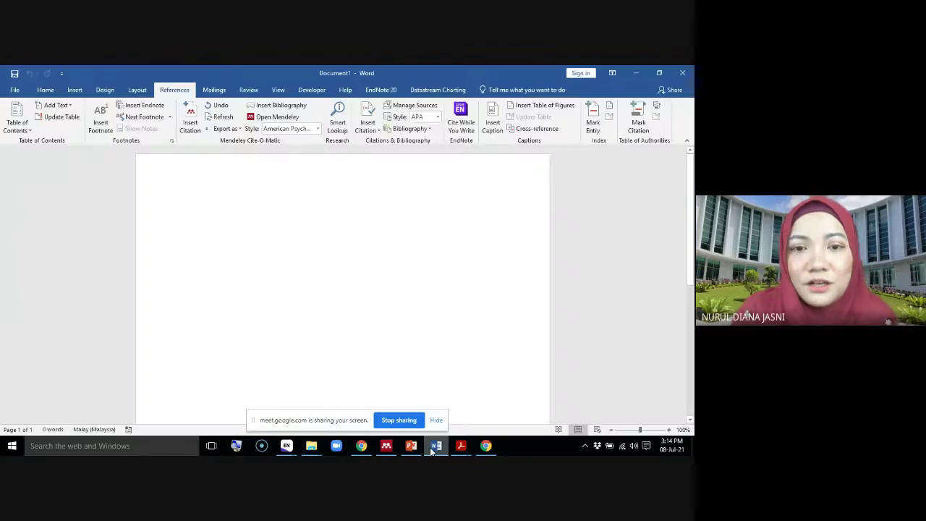
left_click(44, 91)
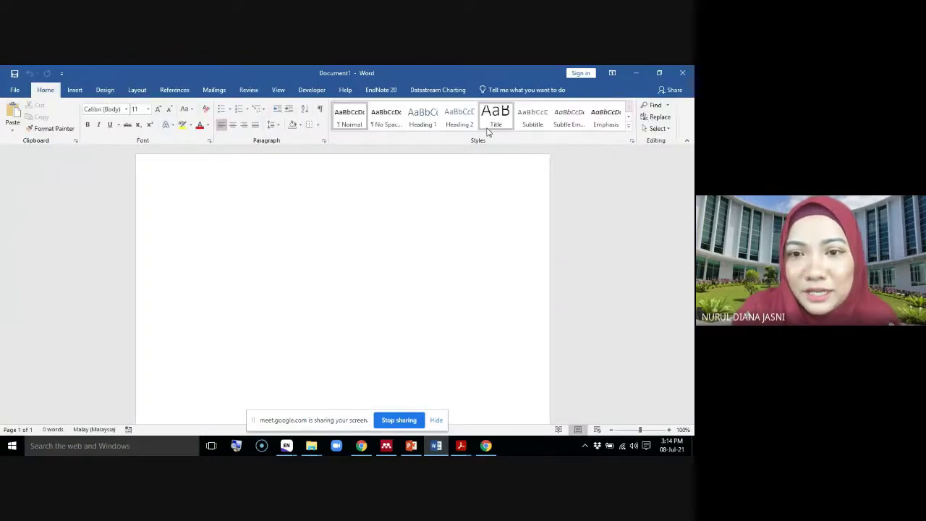
left_click(629, 127)
left_click(653, 202)
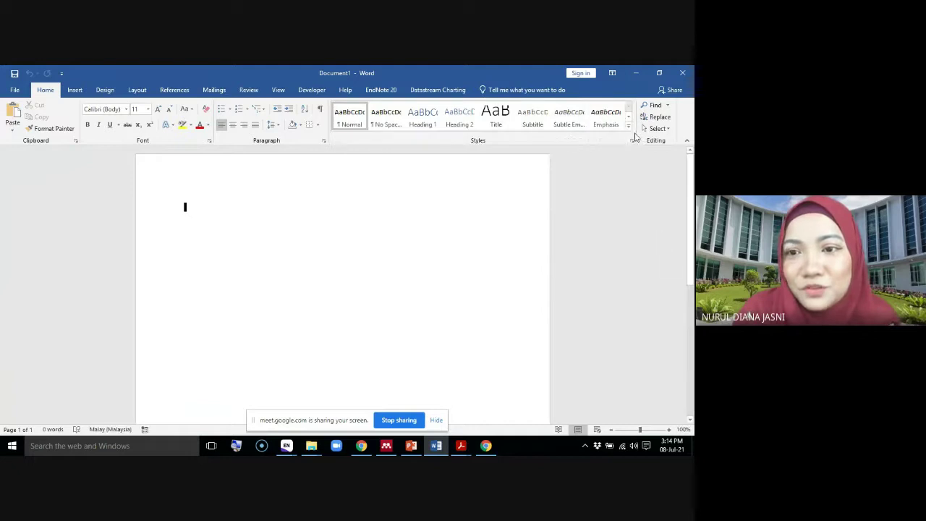
left_click(632, 141)
left_click(632, 141)
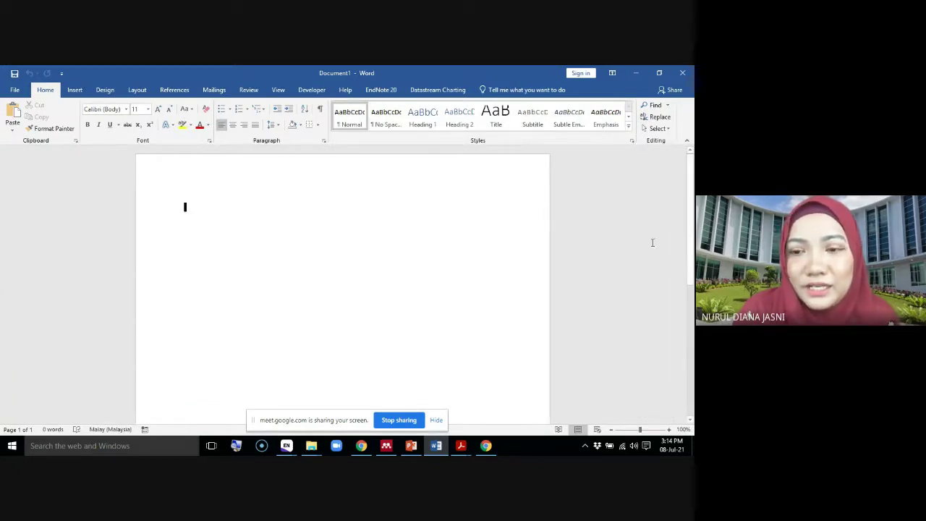
left_click(631, 141)
left_click(631, 140)
left_click(632, 140)
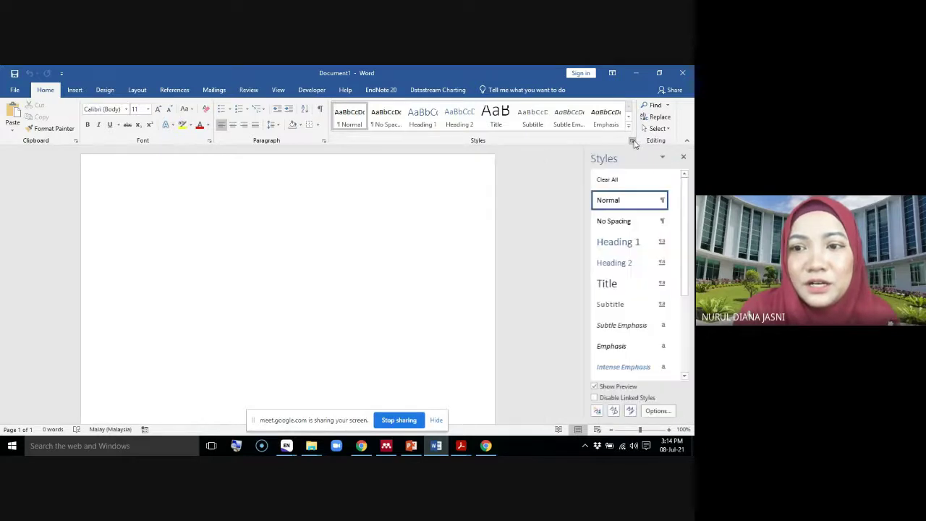
left_click_drag(588, 258, 533, 250)
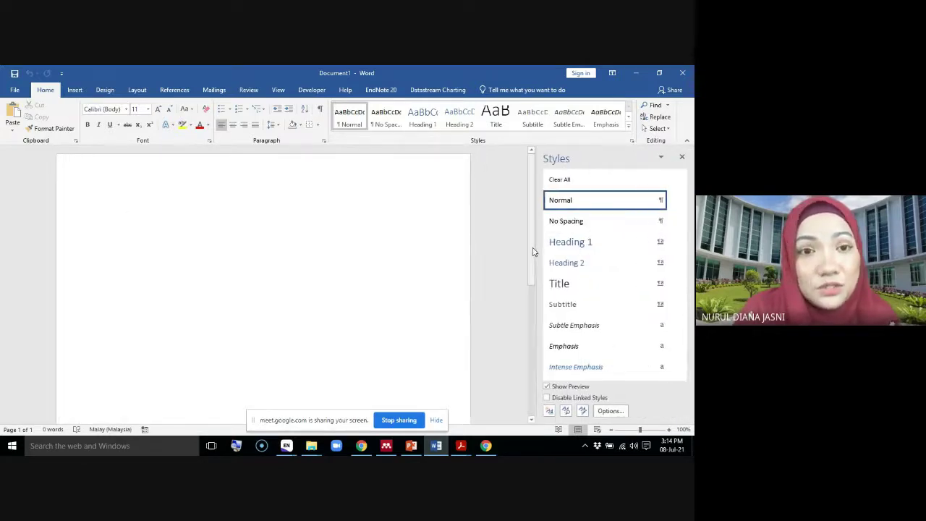
left_click(682, 159)
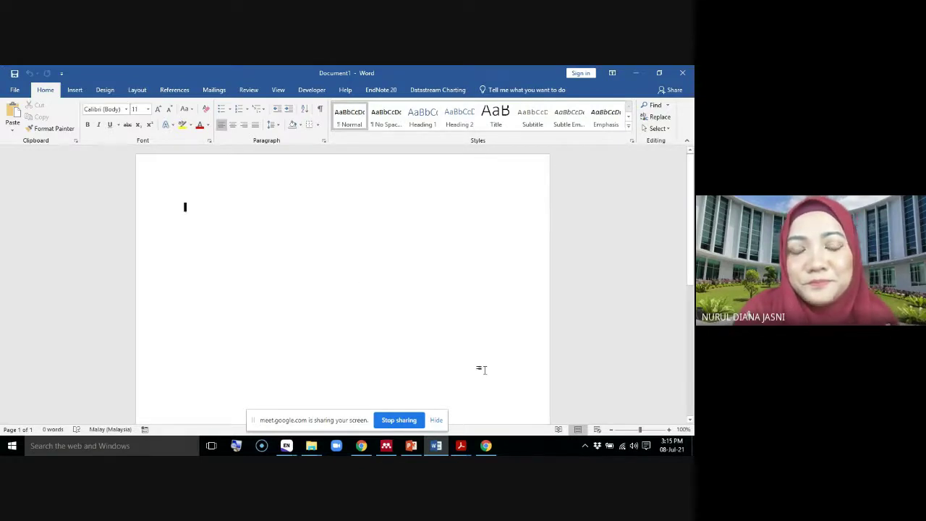
Display Word's reference tools, check the Google Meet in-call chat in Chrome, and return to the document.
mouse_move(386, 454)
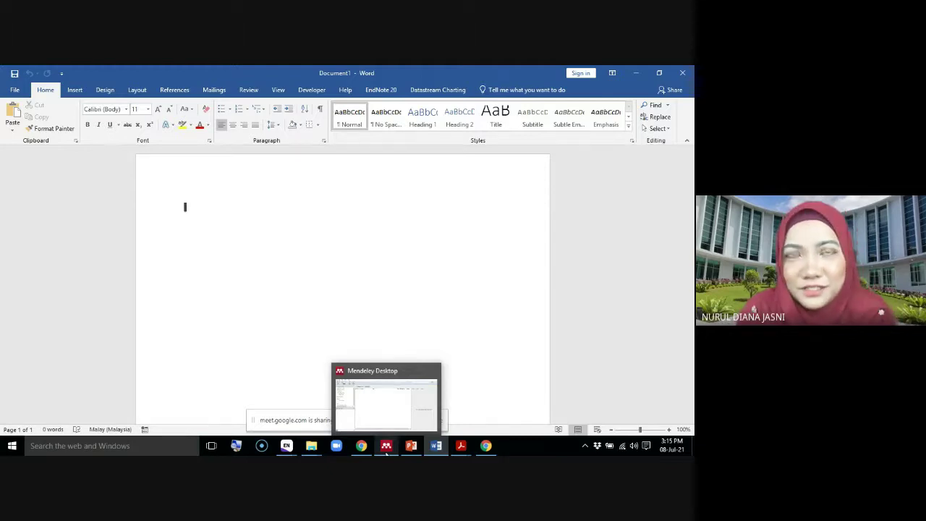
left_click(174, 90)
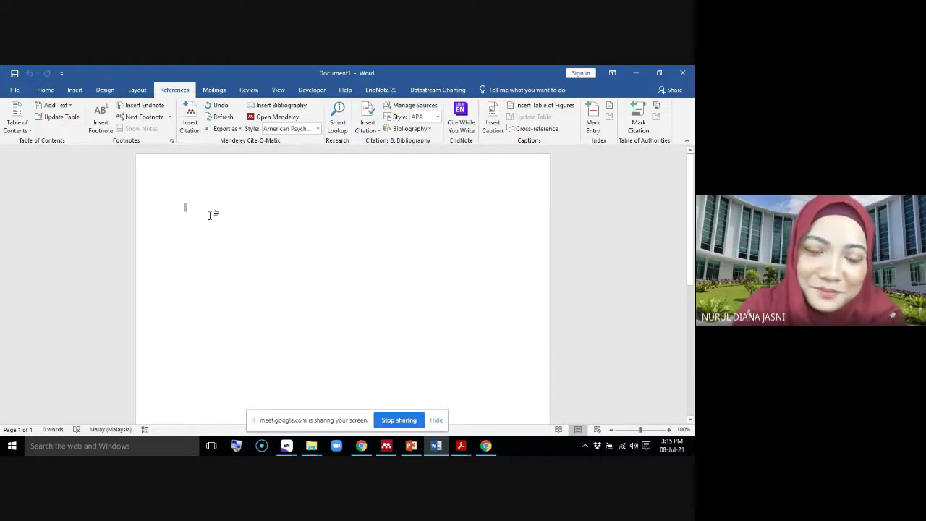
left_click(361, 445)
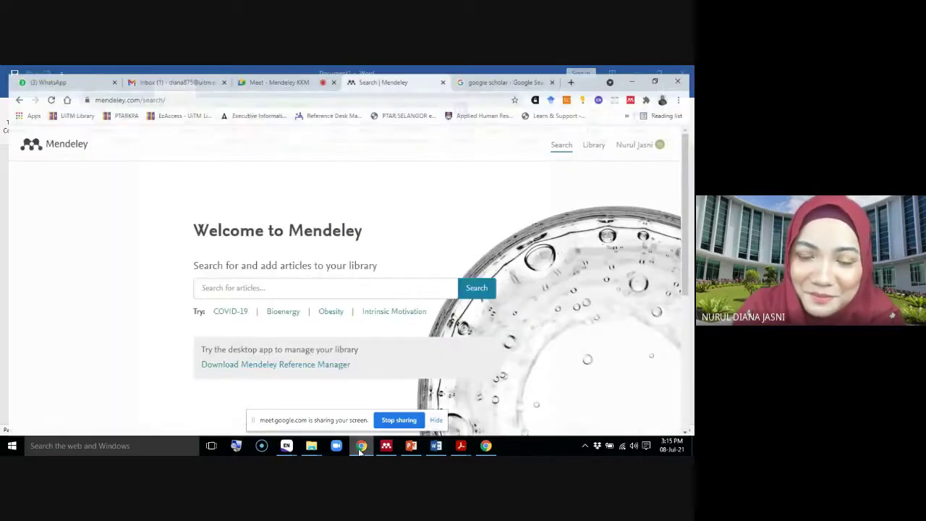
left_click(269, 78)
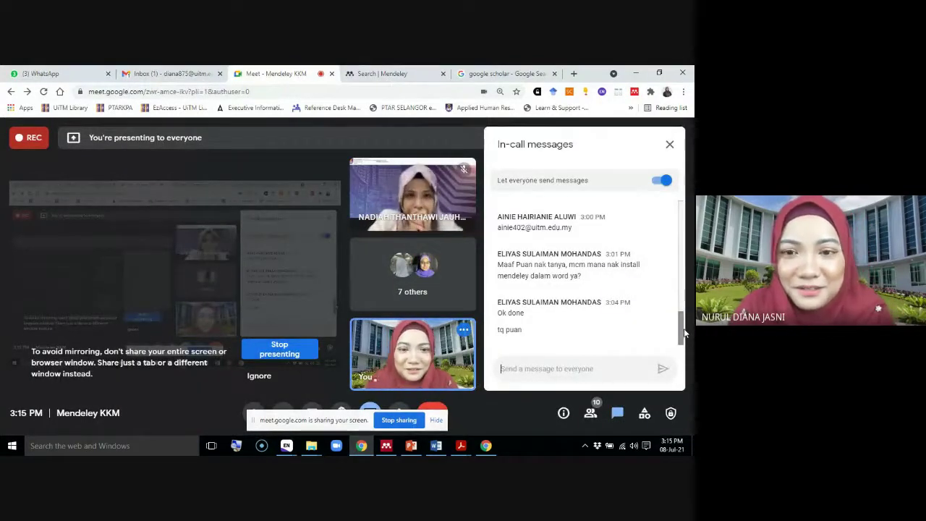
left_click(436, 445)
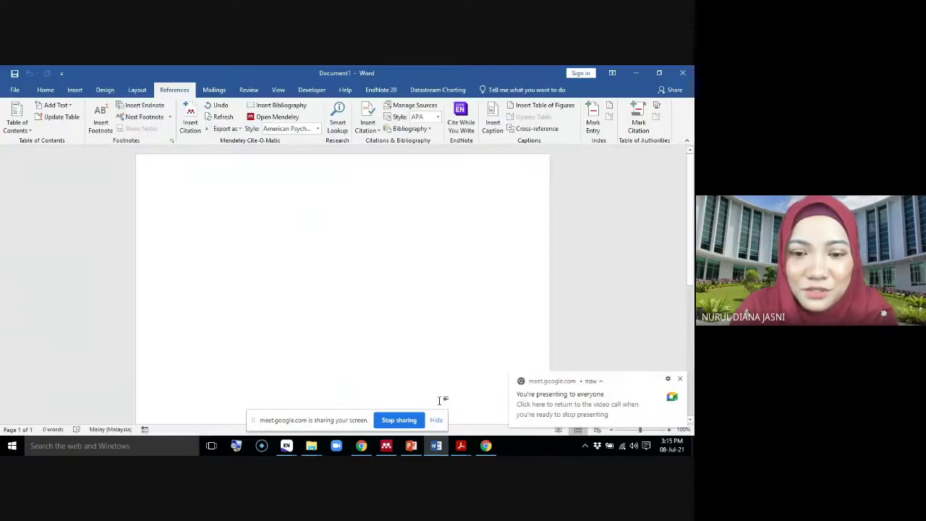
Minimize Word, switch to Mendeley Desktop, and restore its window to a smaller size so the desktop's Lit Review folder is accessible.
left_click(635, 74)
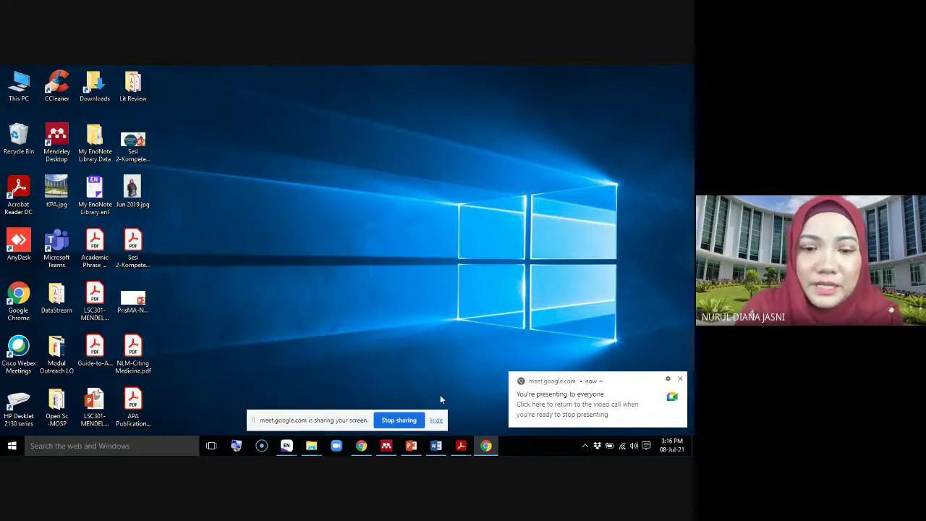
left_click(386, 445)
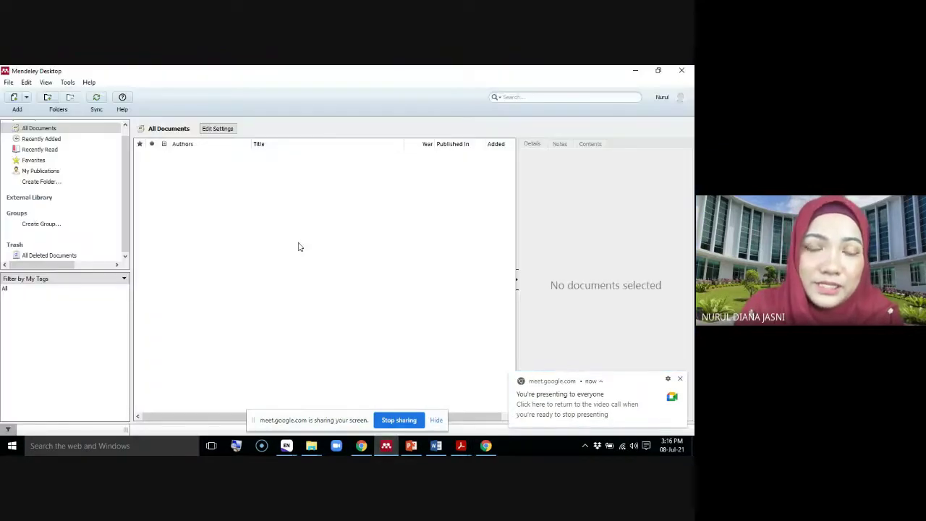
left_click(657, 70)
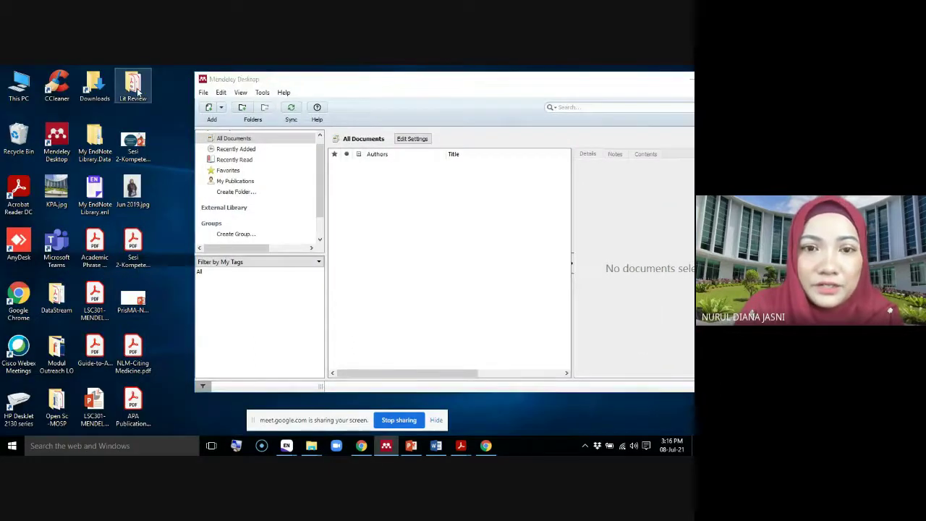
Open the desktop's Lit Review folder, place it below Mendeley, and import 1-s2.0-S1341321X21001719-main.pdf into the library.
double_click(141, 84)
left_click(653, 73)
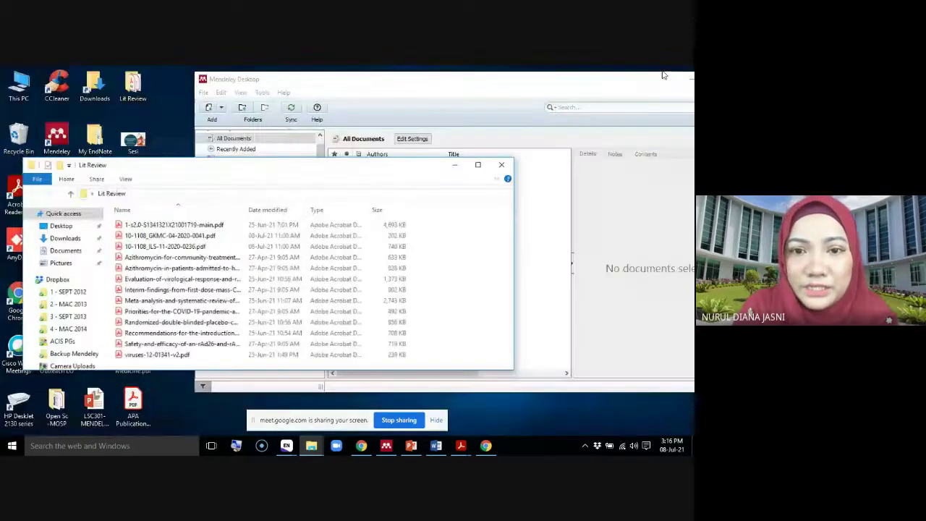
left_click_drag(387, 178, 363, 293)
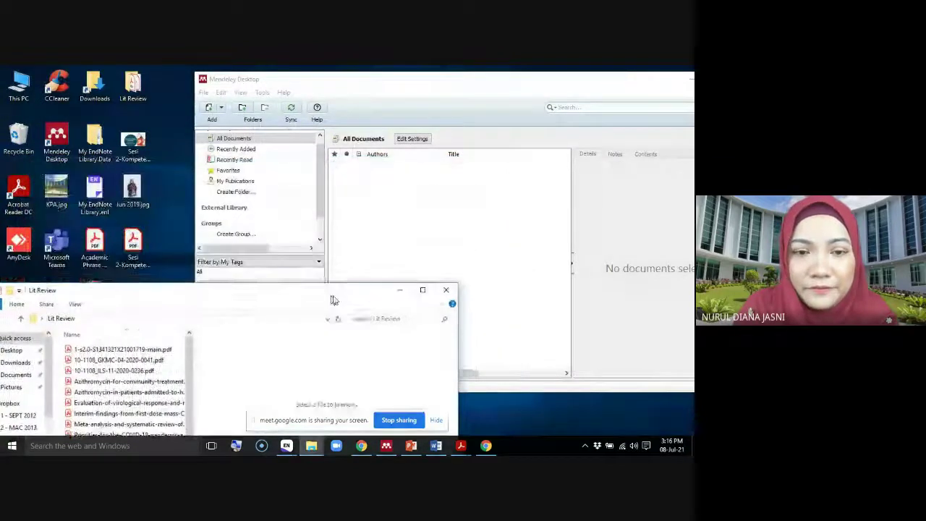
left_click(174, 345)
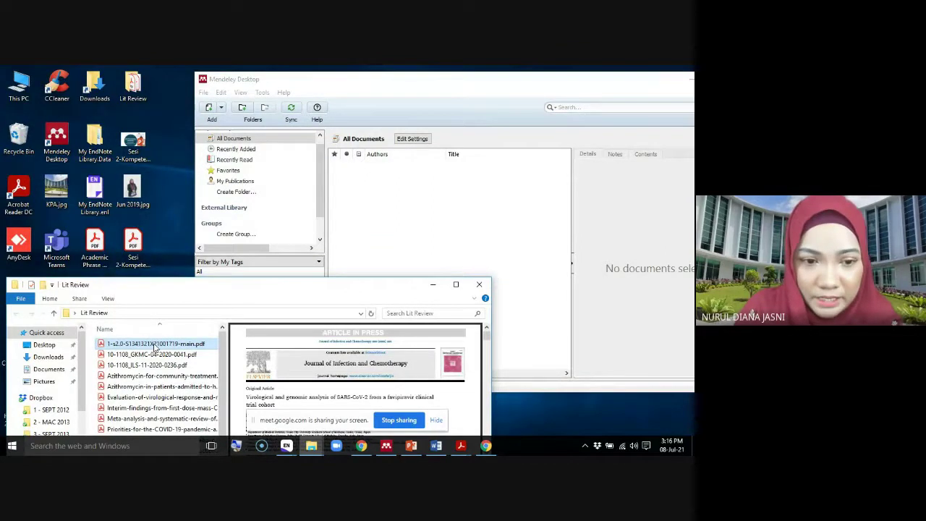
left_click_drag(153, 347, 425, 224)
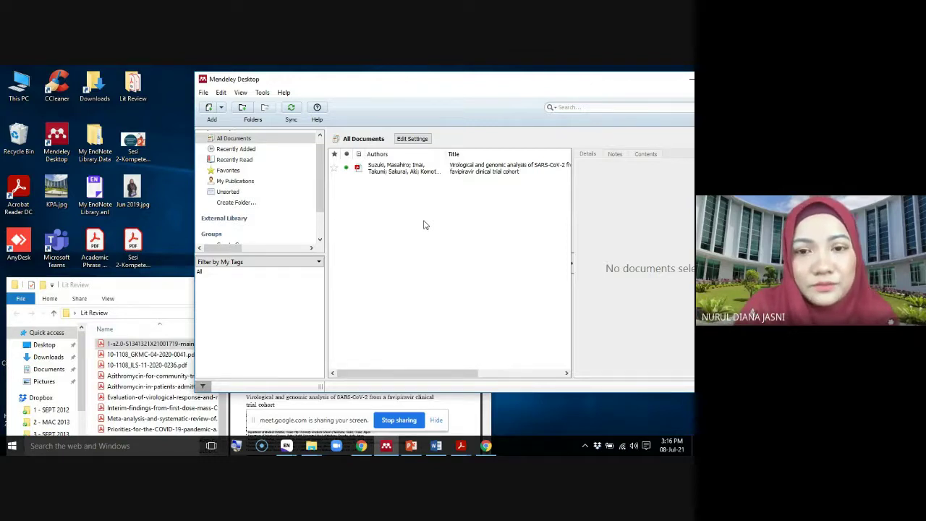
Maximize Mendeley Desktop, examine the folder tree and subfolder import option for adding a folder, and cancel without importing.
left_click_drag(570, 82, 481, 92)
double_click(481, 93)
left_click(8, 83)
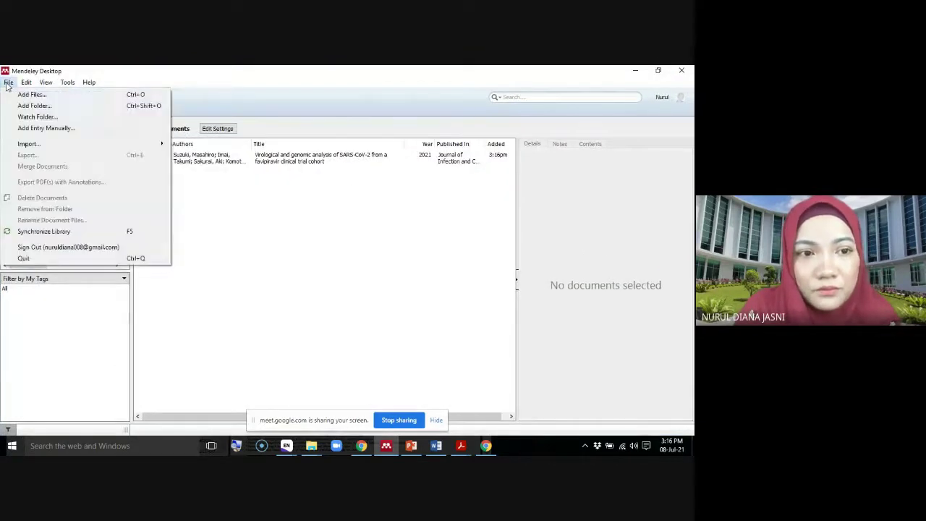
left_click(17, 106)
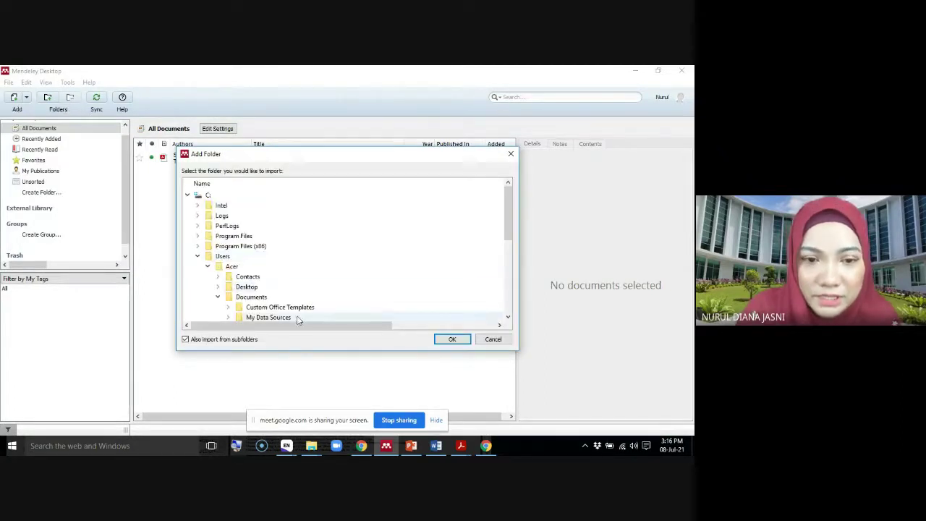
left_click_drag(508, 204, 508, 269)
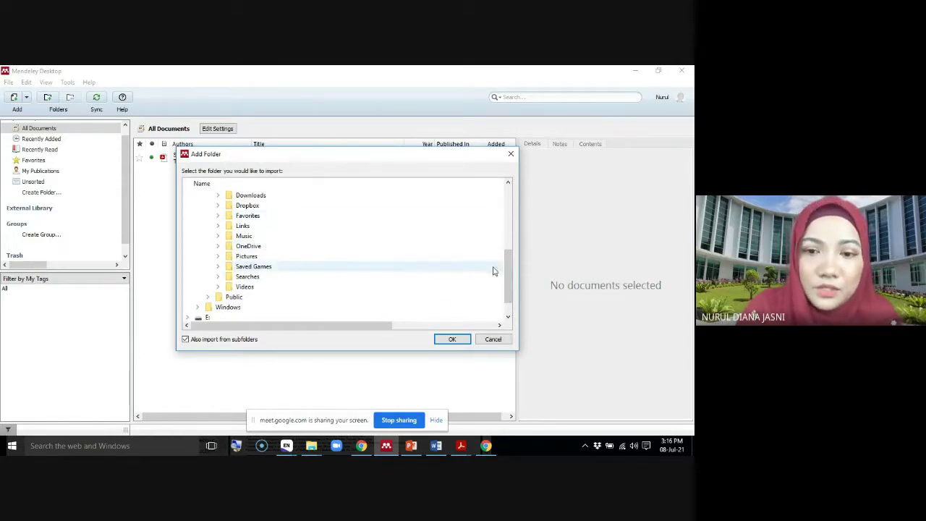
left_click_drag(506, 277, 506, 256)
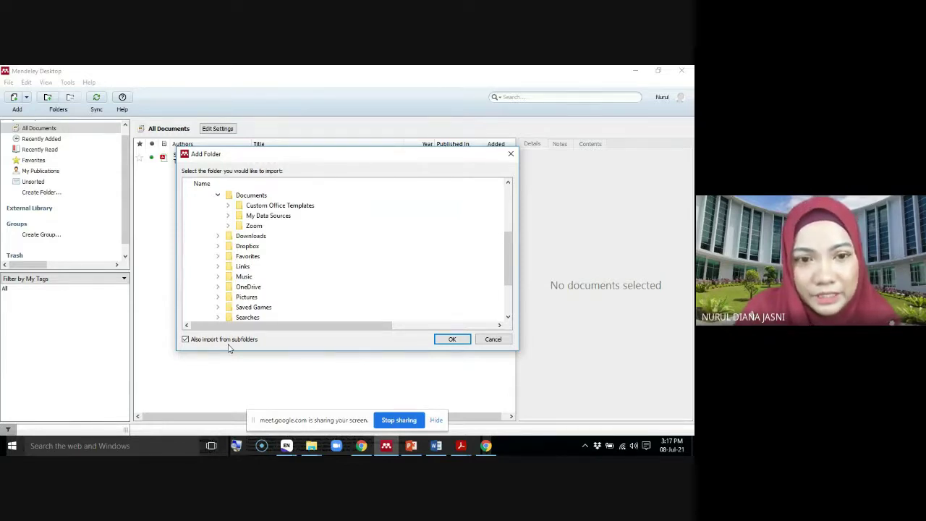
left_click(489, 341)
Delete the imported SARS-CoV-2 favipiravir article from the library and minimize Mendeley Desktop.
left_click(210, 161)
key("Delete")
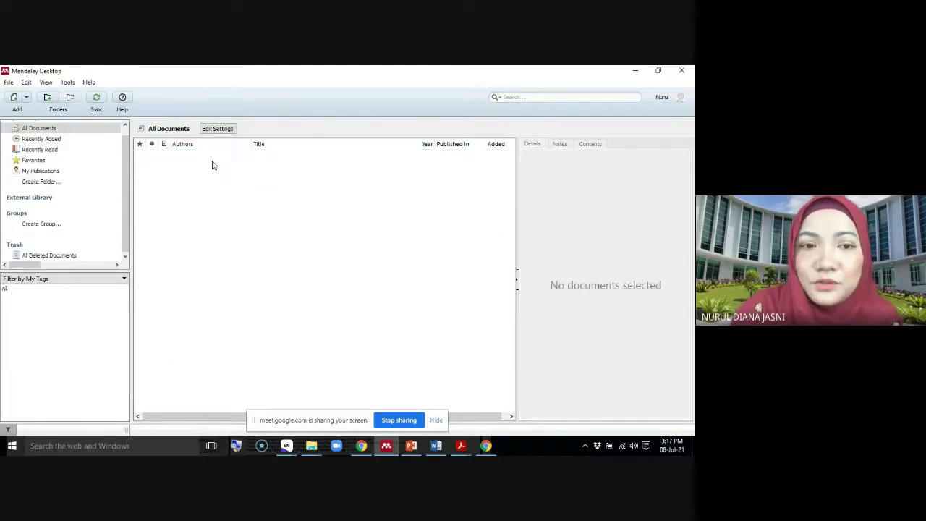
left_click(658, 71)
left_click(610, 87)
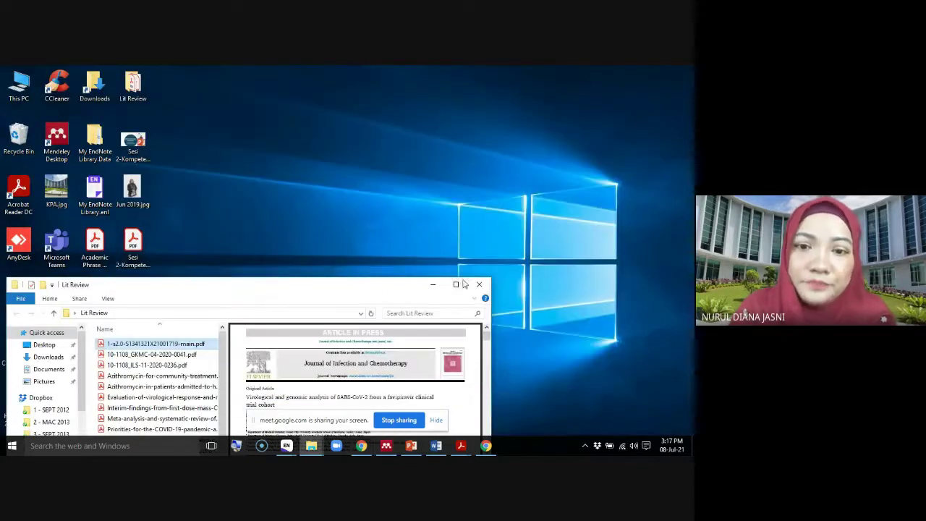
Close the Lit Review folder window and bring Mendeley Desktop back at full size.
left_click_drag(384, 284, 463, 98)
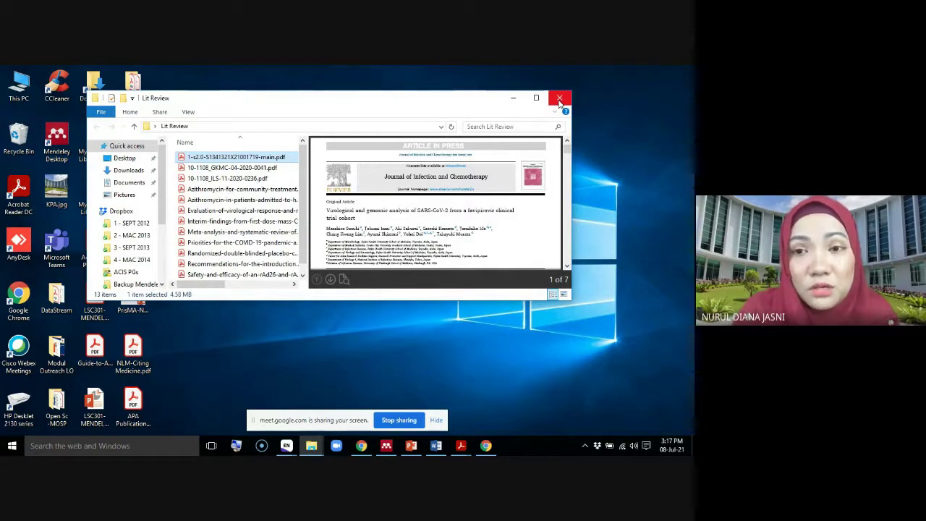
left_click(559, 99)
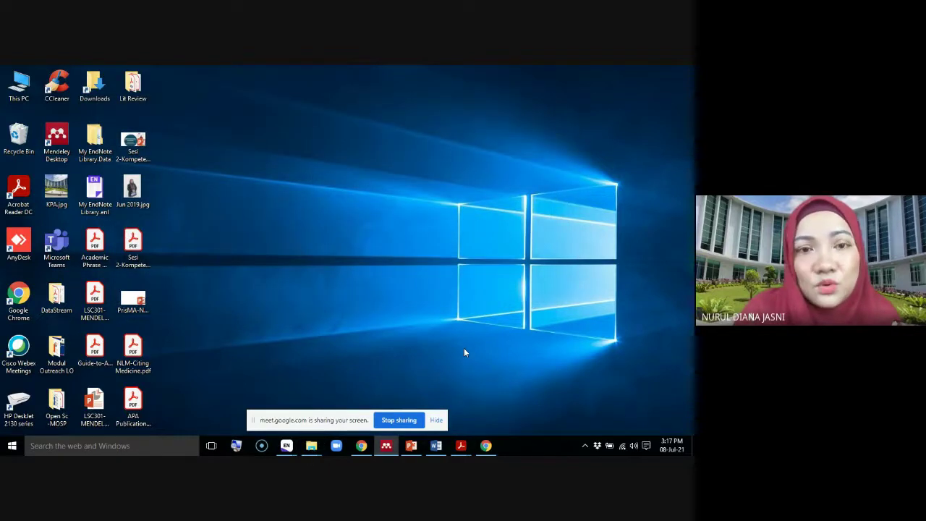
mouse_move(465, 448)
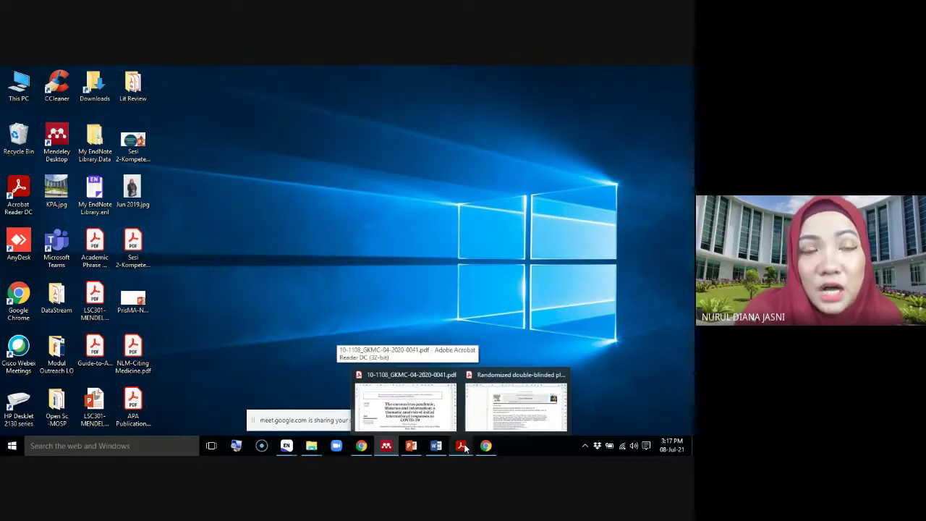
left_click(386, 446)
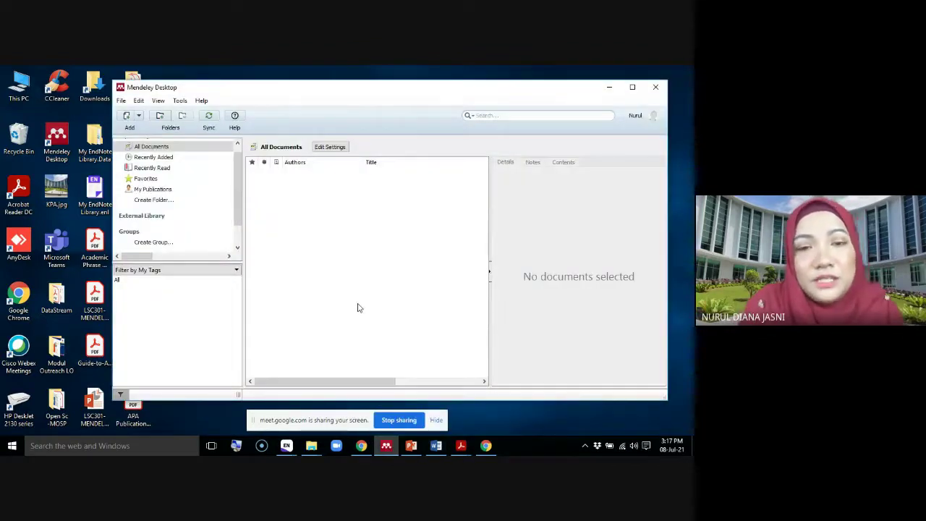
left_click(633, 87)
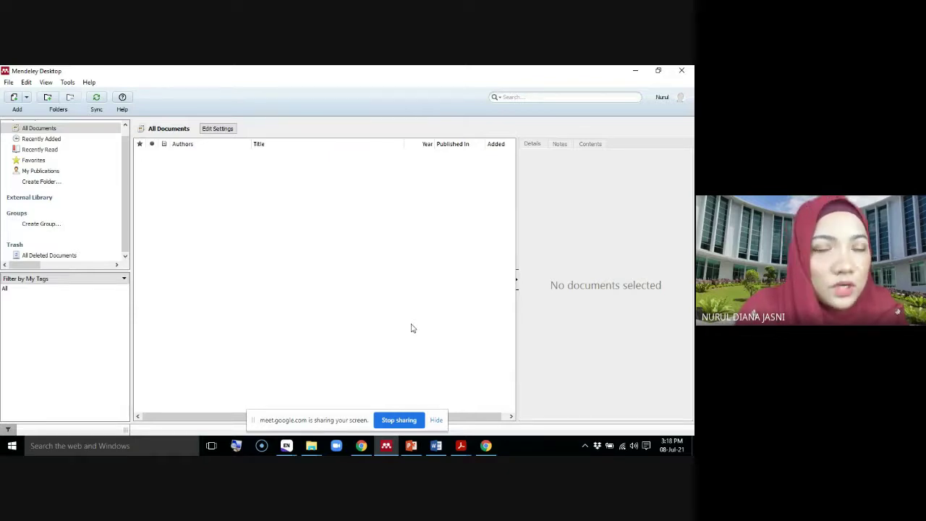
Review the commands for adding documents, inspect the Watched Folders settings, and cancel the options without changes.
left_click(8, 83)
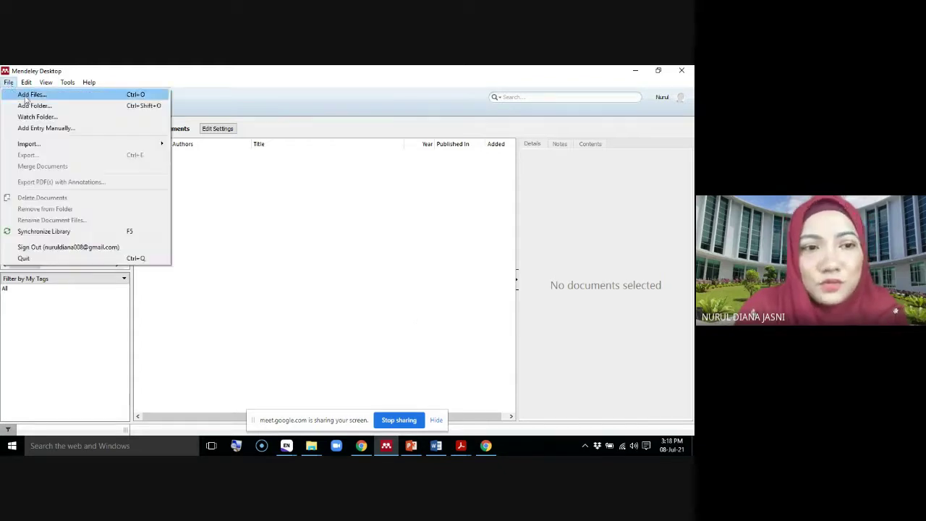
left_click(266, 222)
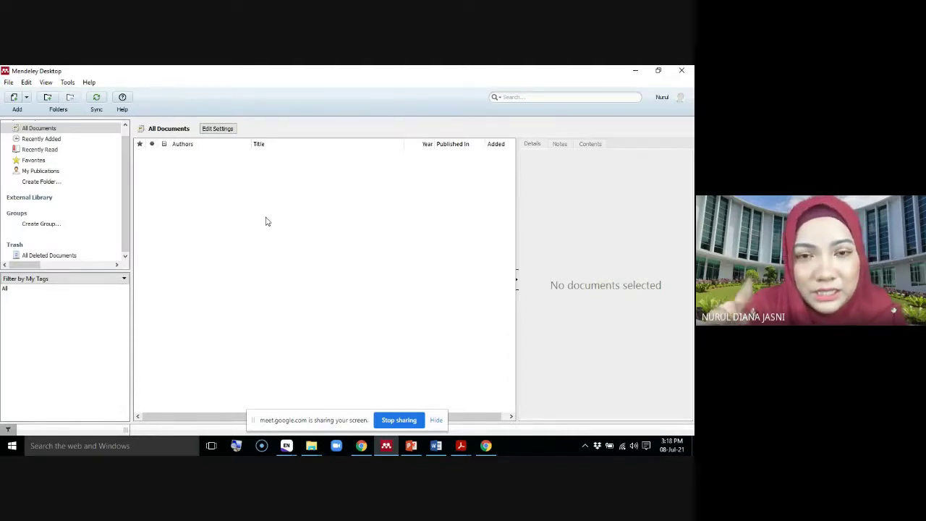
left_click(68, 85)
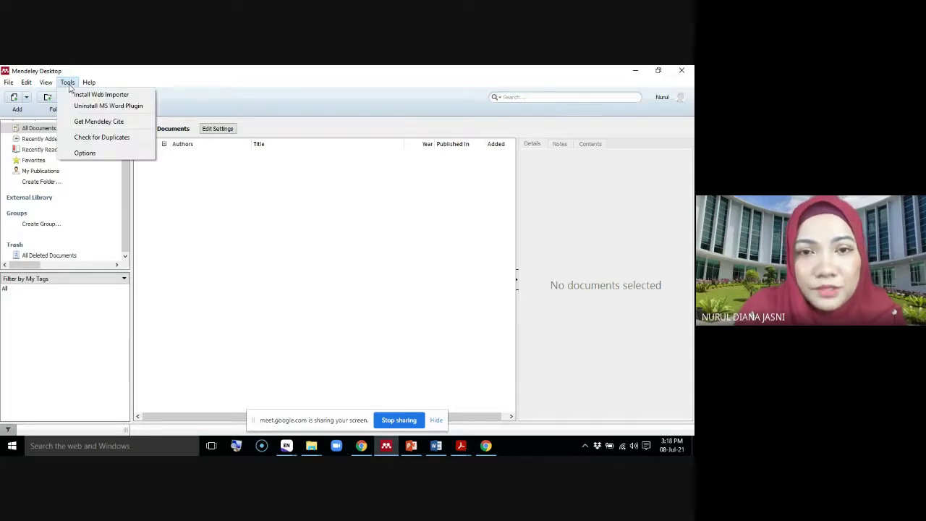
left_click(83, 153)
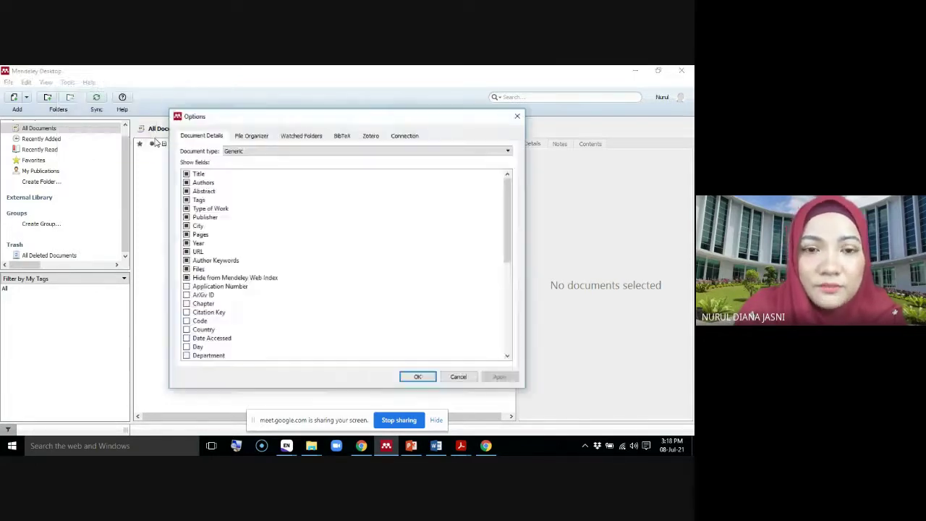
left_click(300, 138)
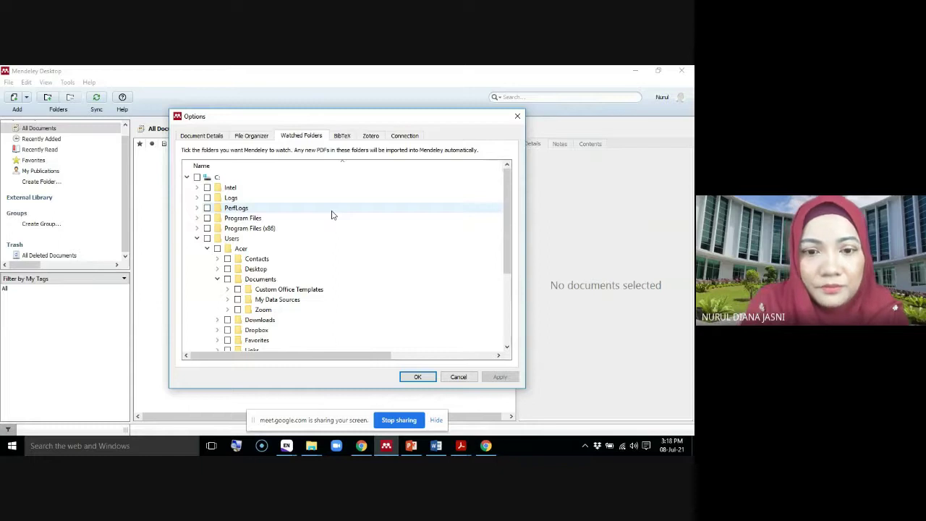
left_click(462, 377)
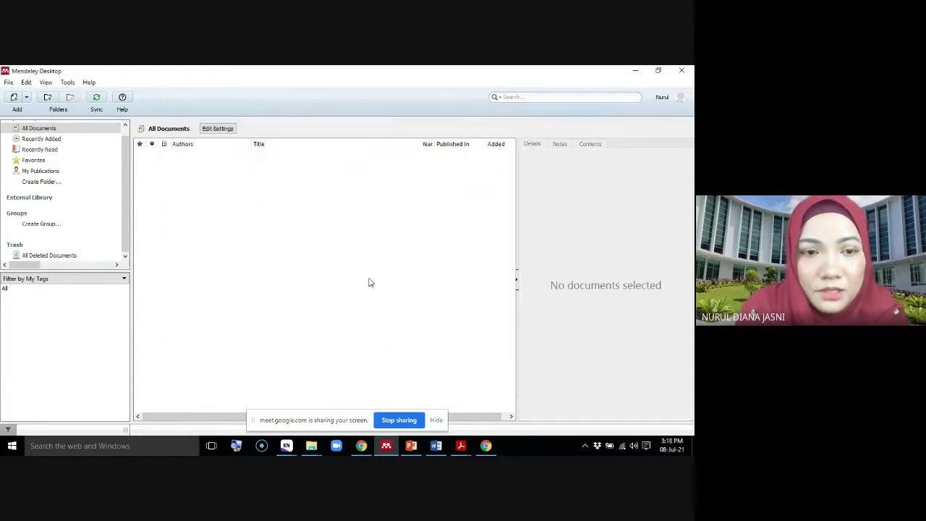
Reopen Mendeley's options, look through the Document Details, File Organizer, BibTeX, Zotero and Connection settings, and return to Watched Folders.
left_click(65, 84)
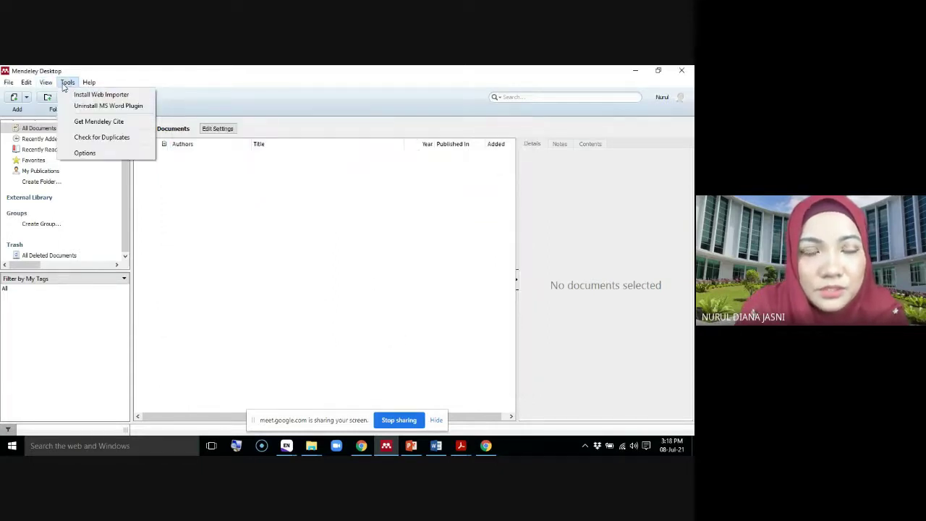
left_click(84, 153)
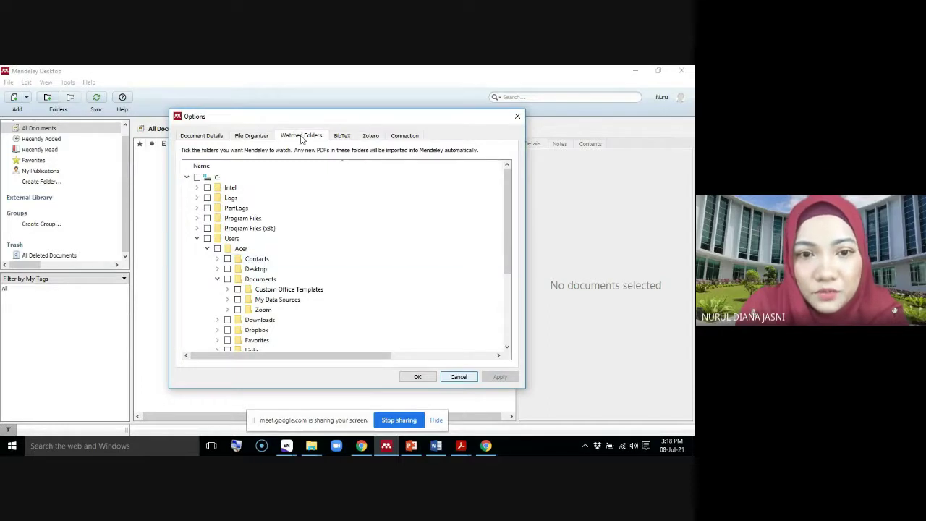
left_click(204, 139)
left_click(248, 137)
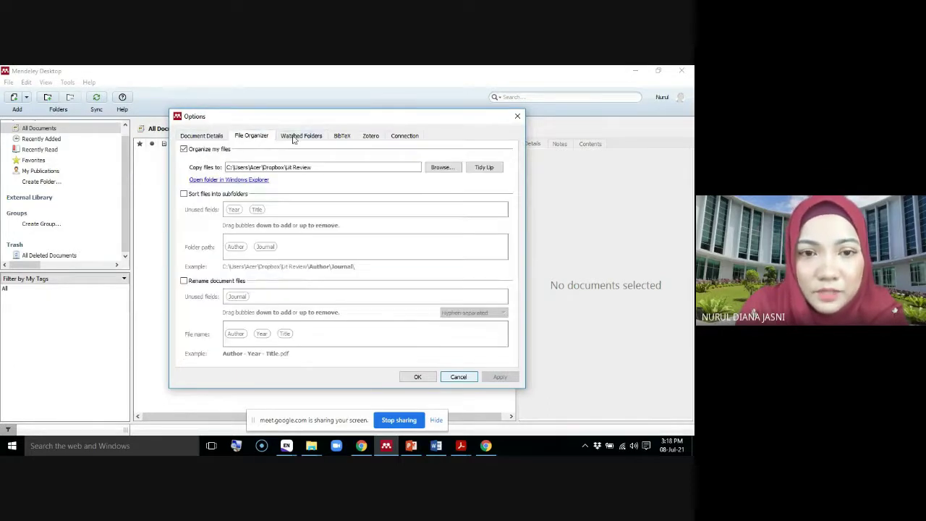
left_click(294, 137)
left_click(341, 138)
left_click(369, 138)
left_click(405, 137)
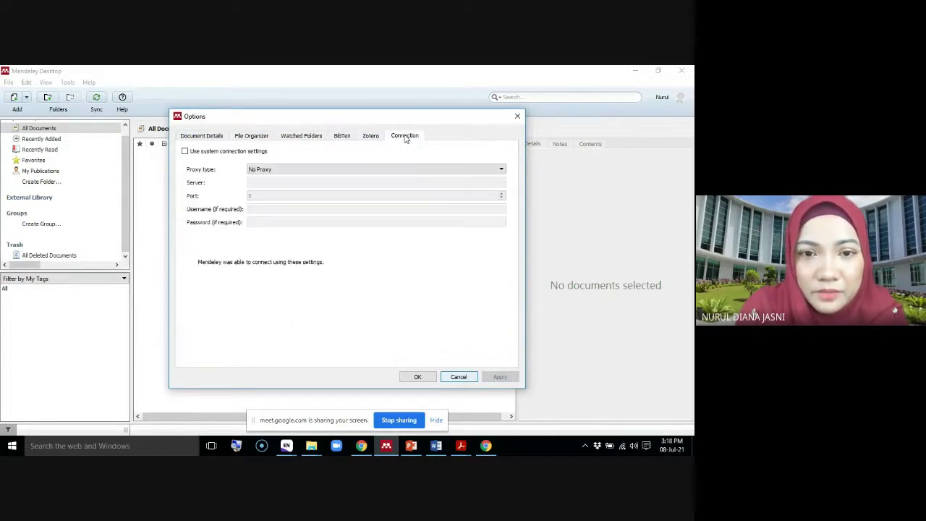
left_click(296, 138)
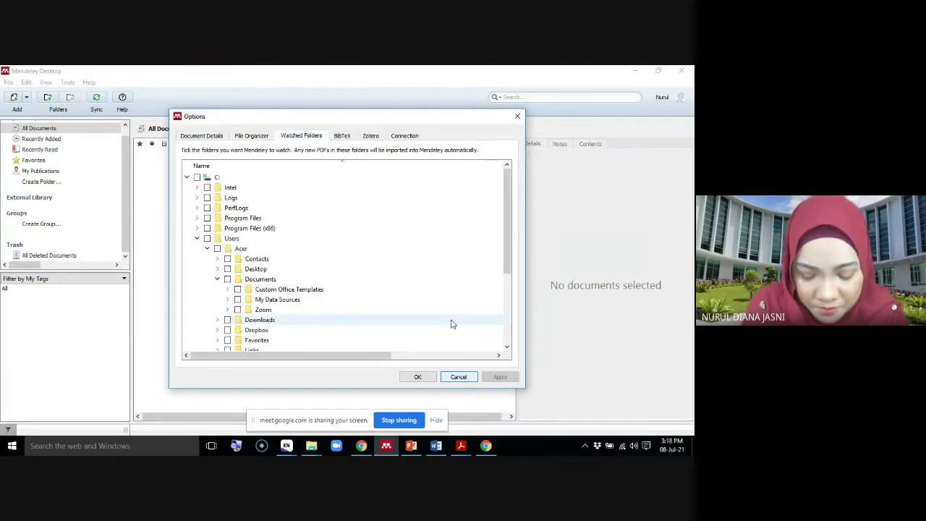
Check the Google Meet in-call messages in Chrome and return to Mendeley's Watched Folders settings.
left_click(361, 446)
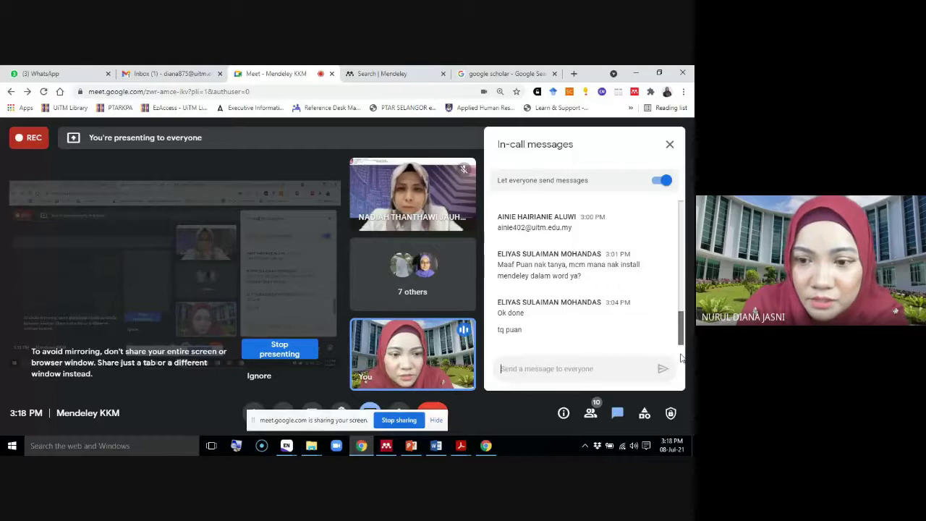
left_click(386, 446)
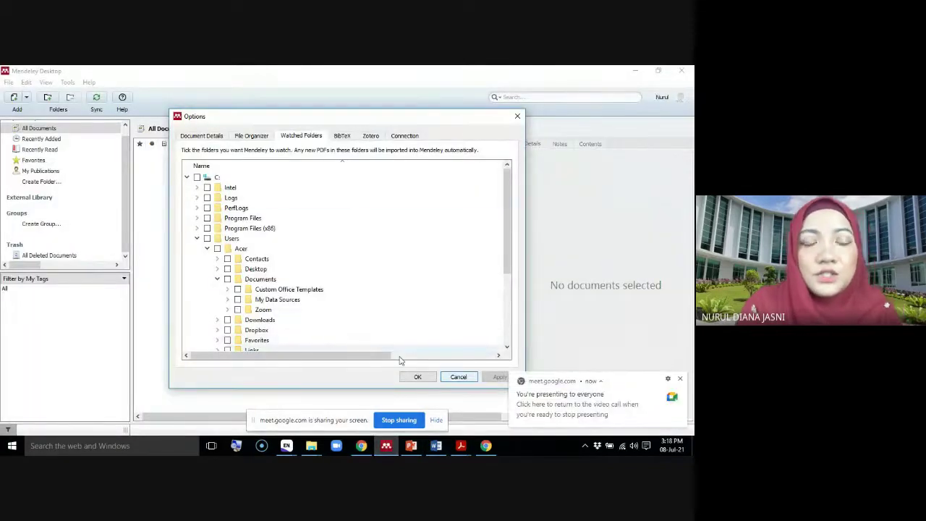
Set the desktop's Lit Review folder as a watched folder, apply the setting, and synchronize the library.
left_click_drag(507, 222, 507, 248)
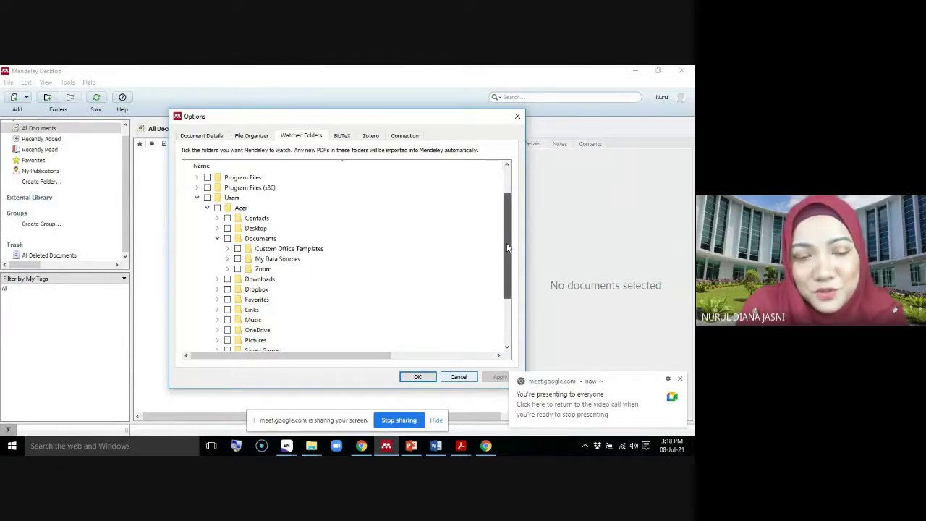
left_click(217, 229)
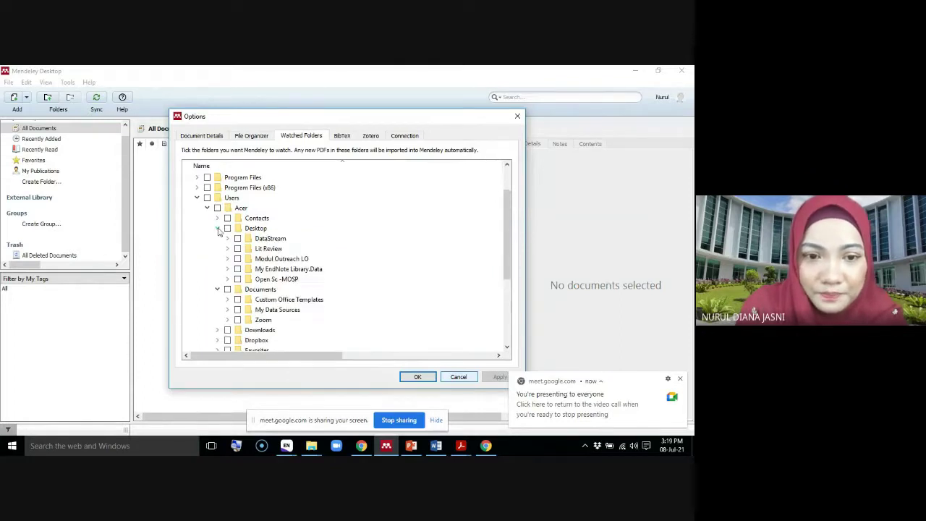
left_click_drag(507, 204, 509, 227)
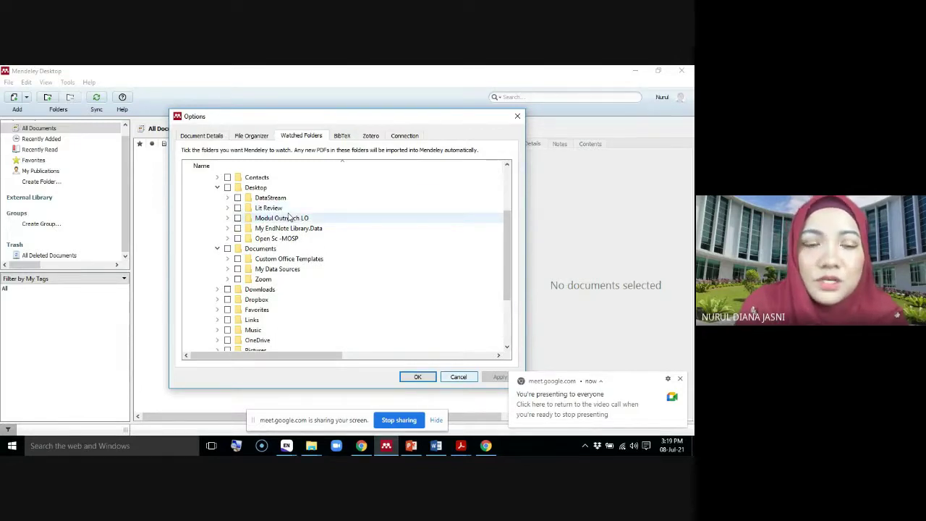
left_click(237, 208)
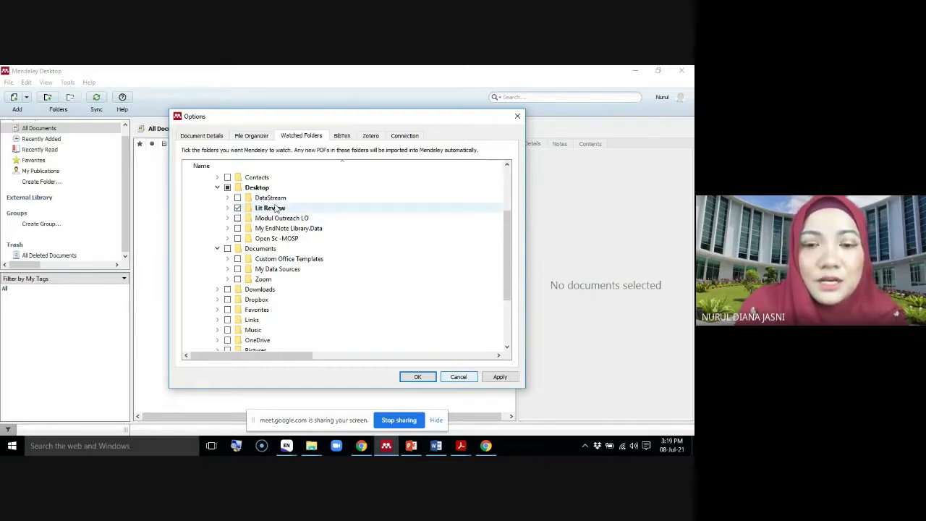
left_click(501, 378)
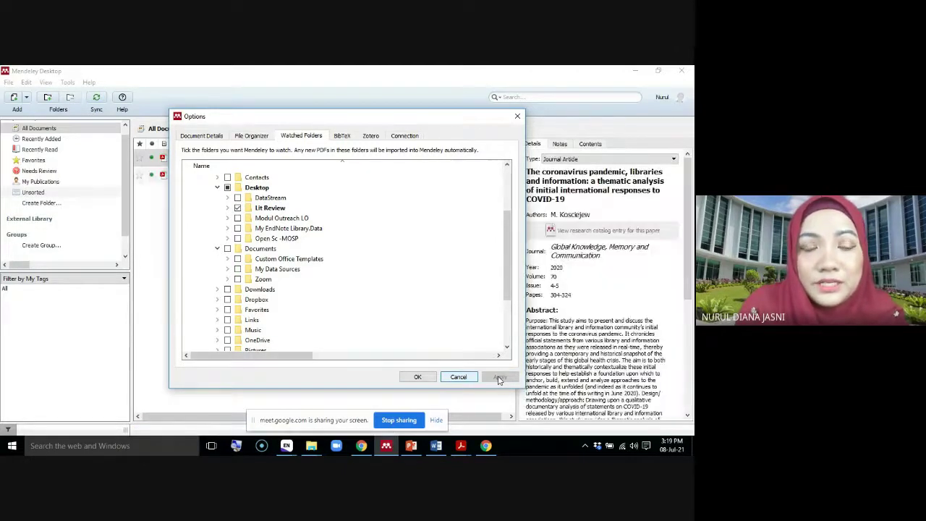
left_click(422, 379)
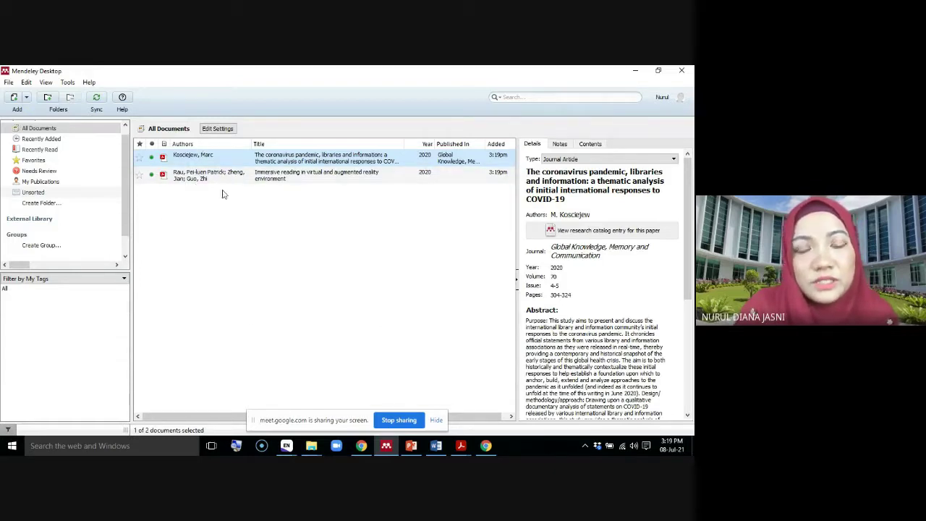
left_click(96, 99)
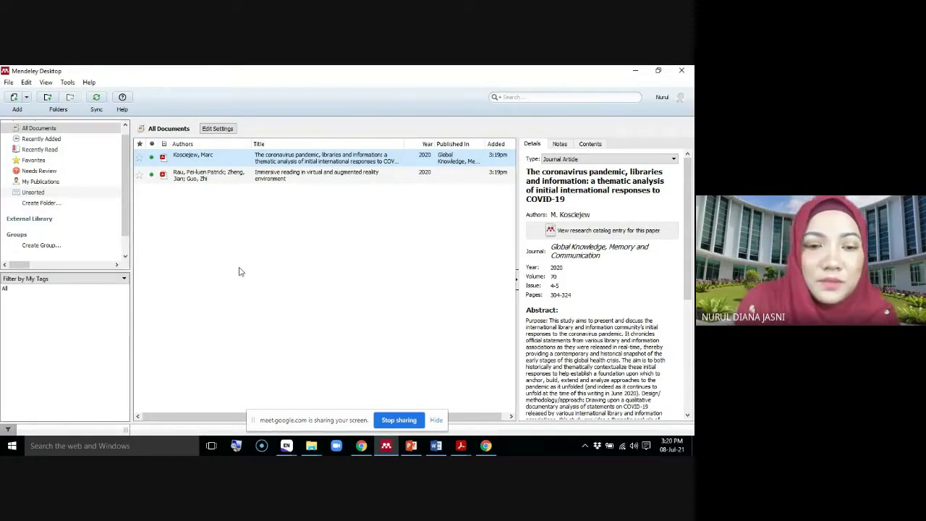
Clear the open windows off the desktop and move the Academic Phrase Bank PDF into the Lit Review folder.
left_click(658, 71)
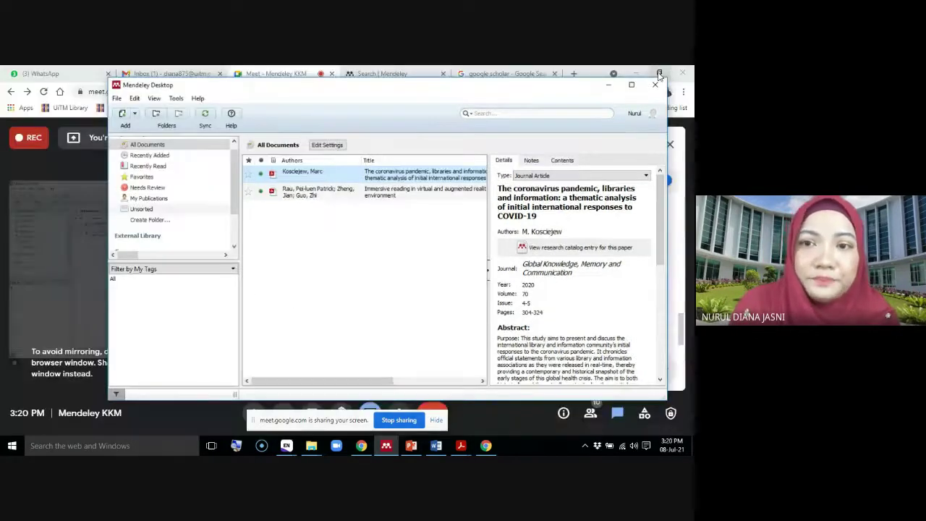
left_click(607, 85)
left_click(635, 73)
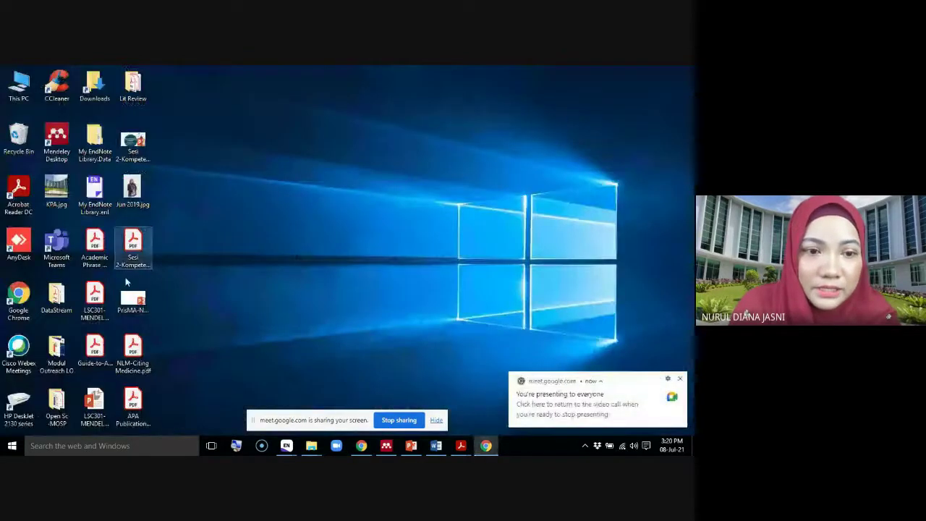
left_click(94, 250)
left_click_drag(94, 251, 133, 90)
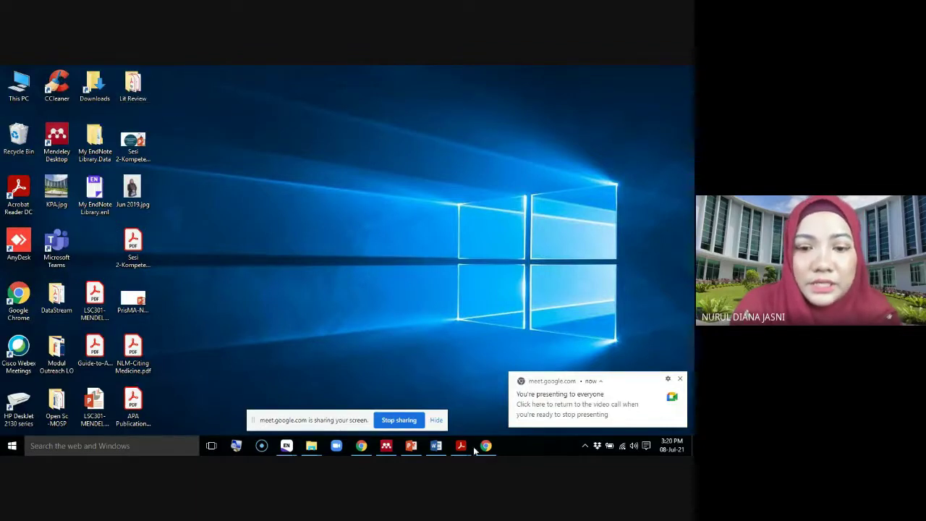
Switch back to Mendeley Desktop, maximize its window, and synchronize the library with the watched folder.
left_click(386, 445)
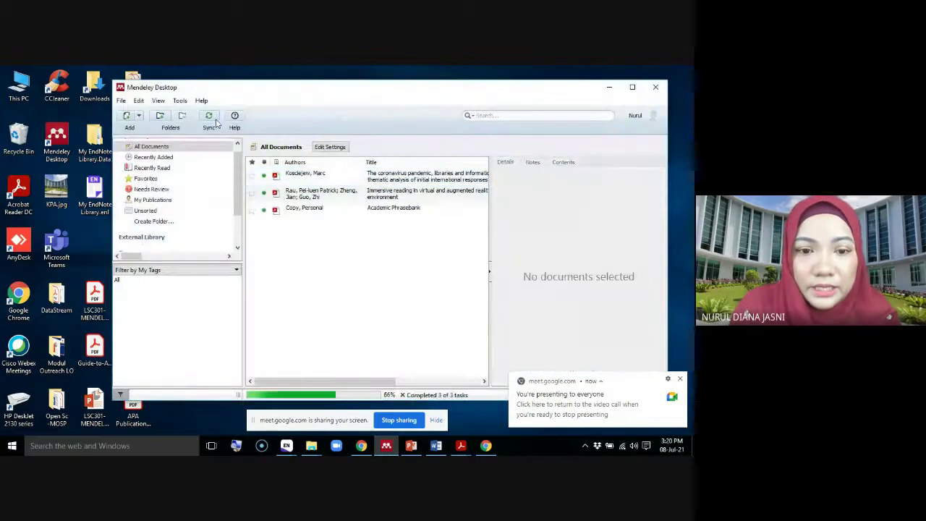
left_click(632, 87)
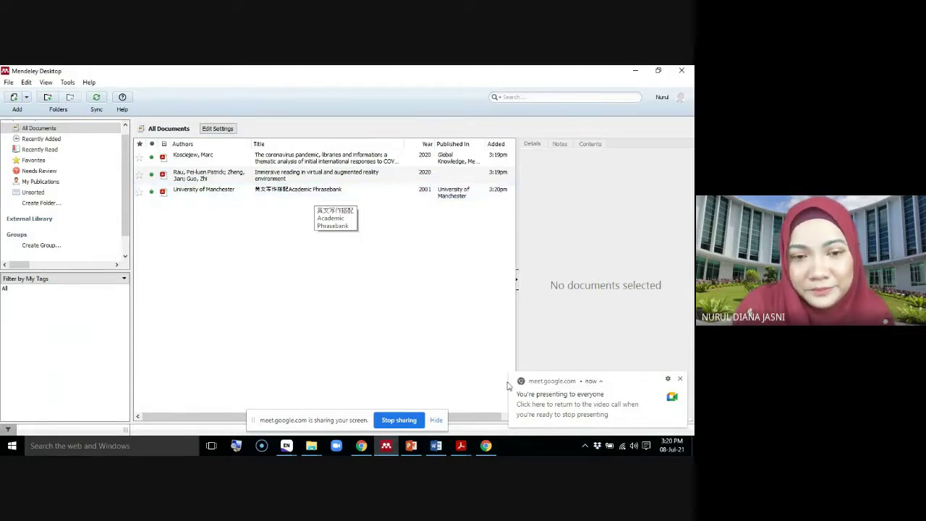
left_click(96, 99)
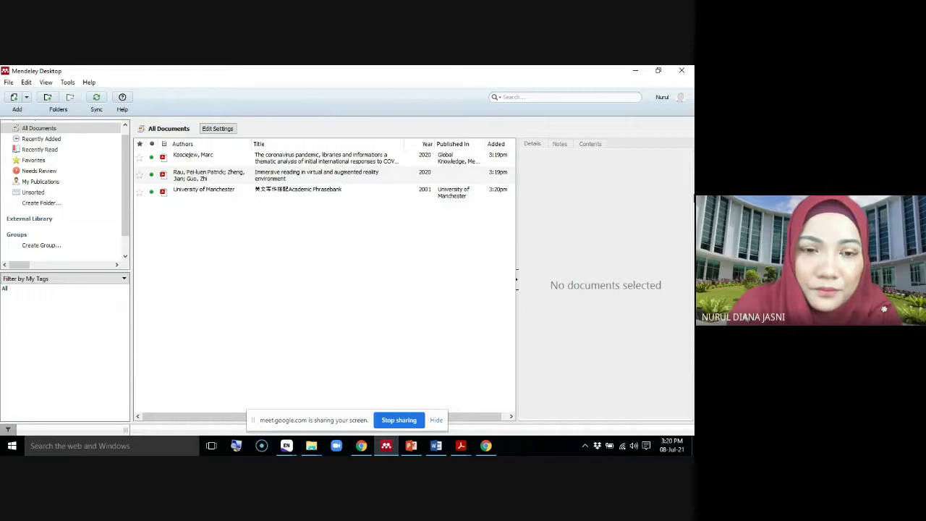
left_click(658, 70)
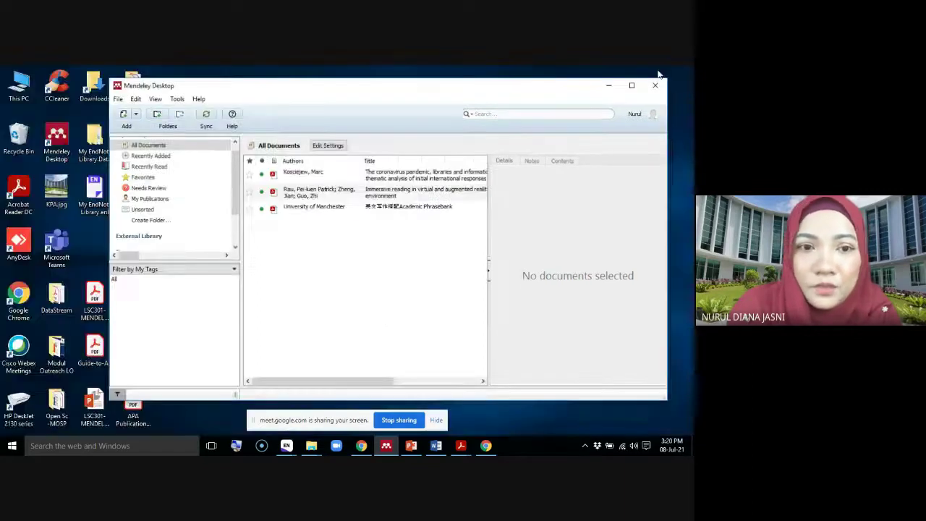
left_click_drag(341, 88, 442, 73)
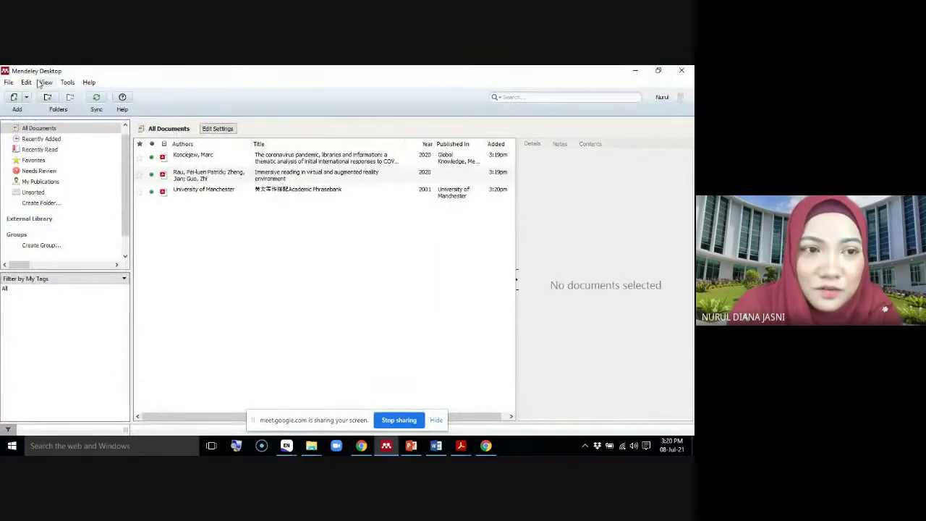
left_click(9, 83)
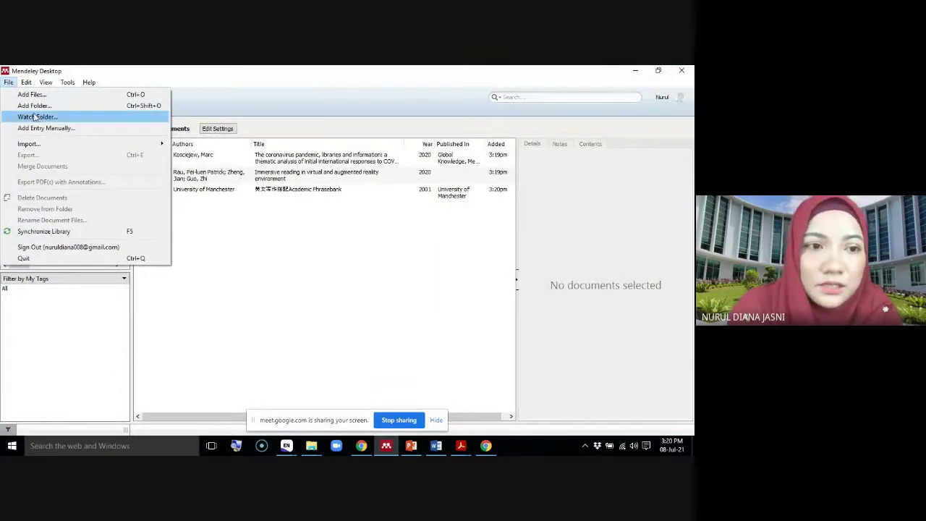
left_click(33, 105)
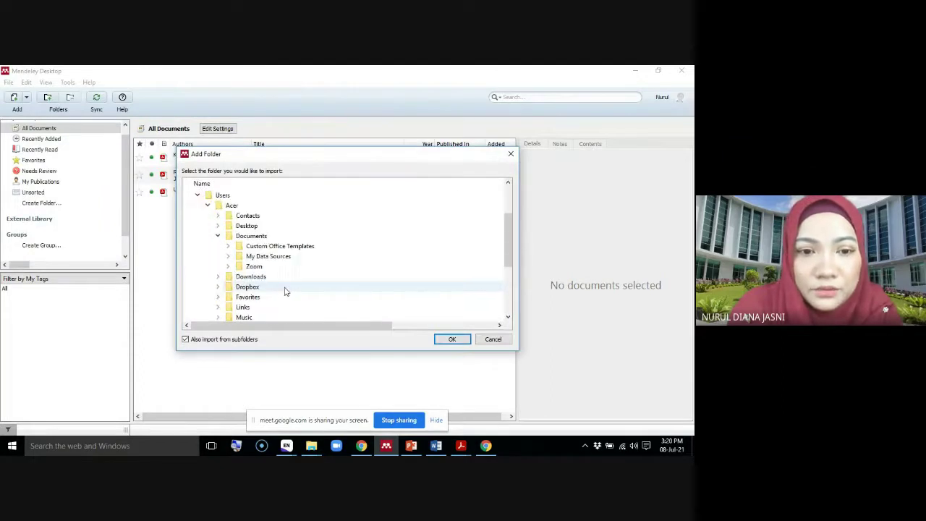
left_click(218, 226)
left_click(267, 247)
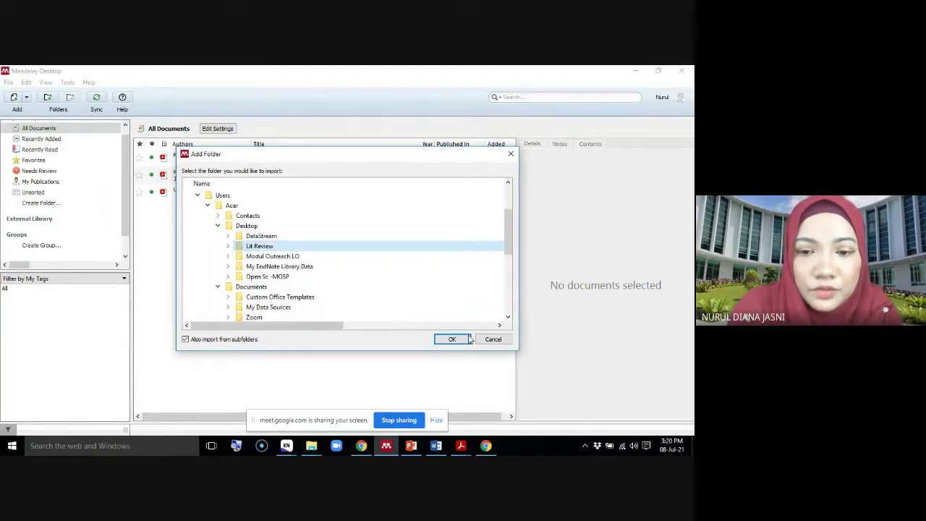
left_click(493, 339)
Check the Google Meet in-call messages in Chrome, then return to Mendeley Desktop and synchronize the library.
left_click(361, 446)
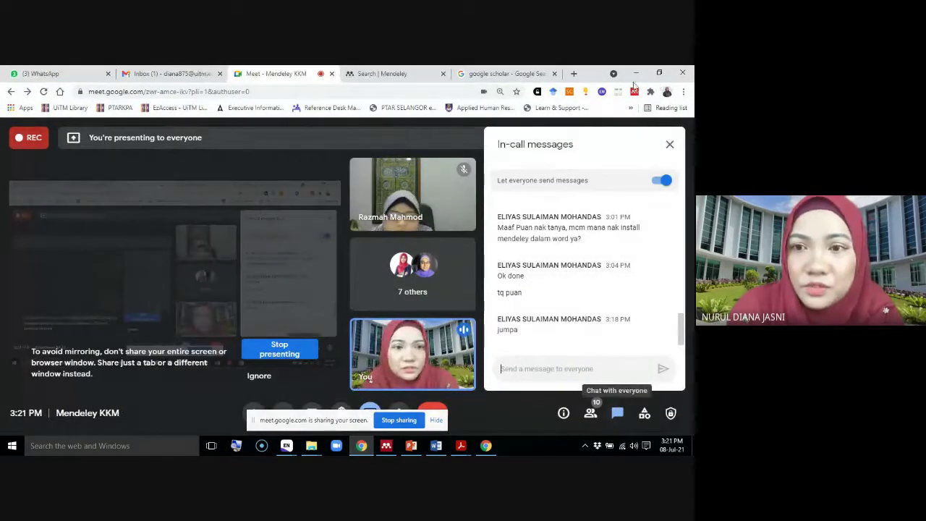
left_click(636, 74)
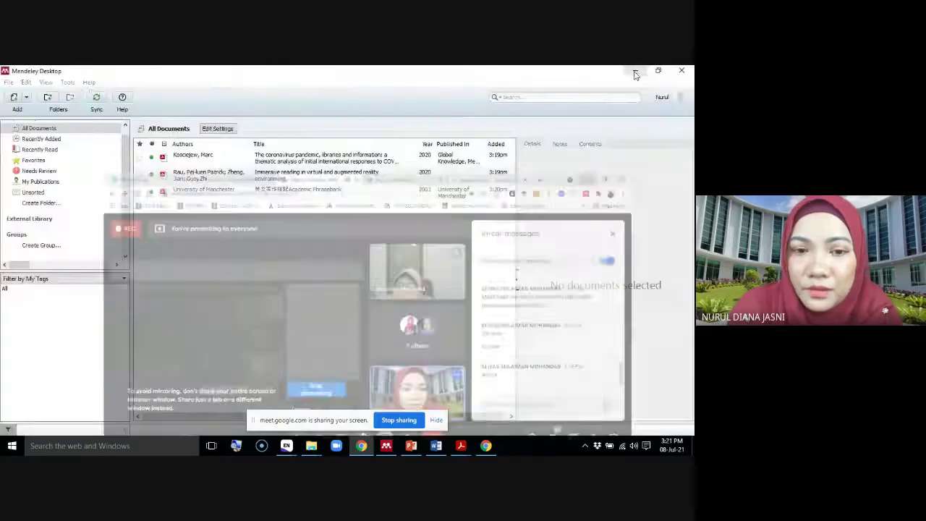
left_click(97, 102)
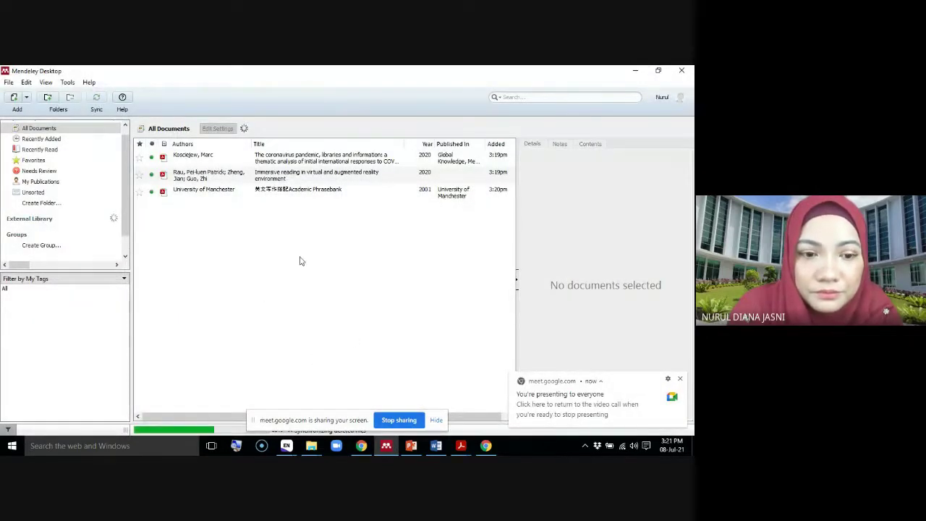
left_click(679, 380)
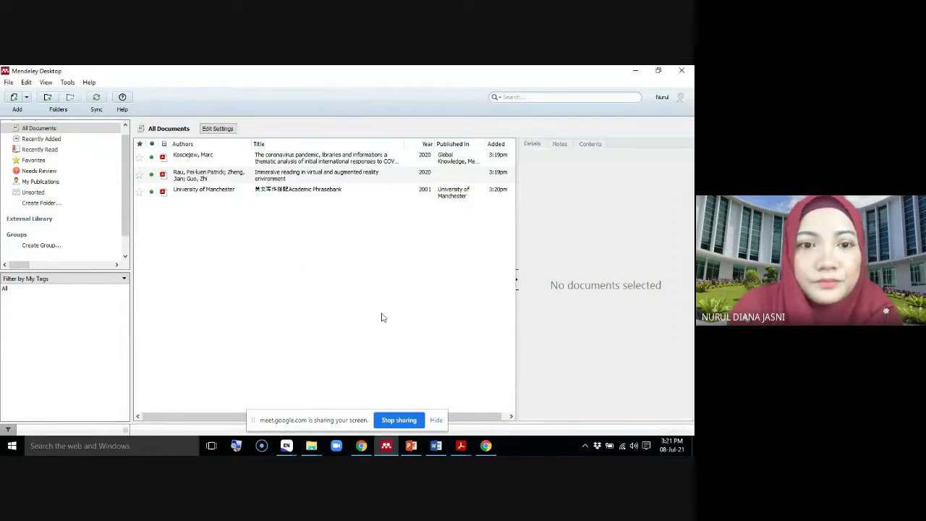
Try to import the Evaluation-of-virological-response PDF from the desktop's Lit Review folder straight into the Mendeley library, and close the folder.
left_click(658, 71)
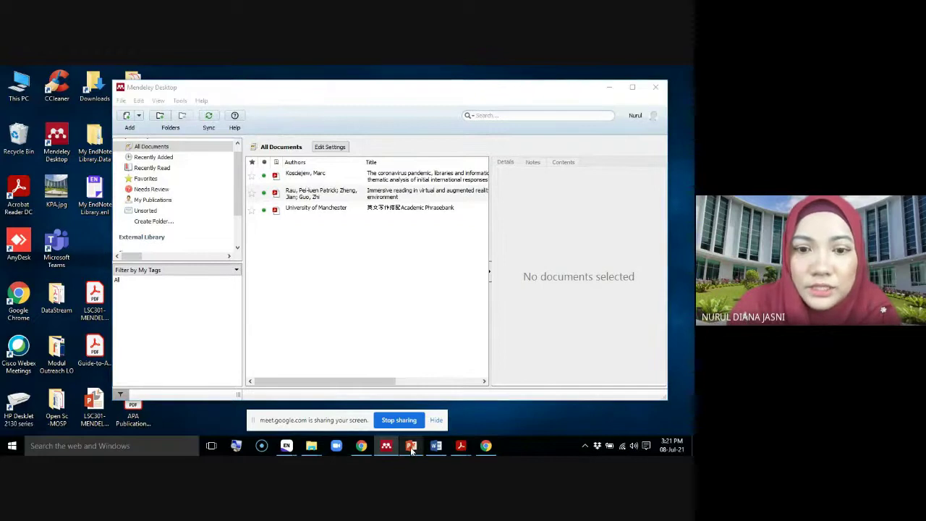
left_click(411, 447)
left_click(411, 447)
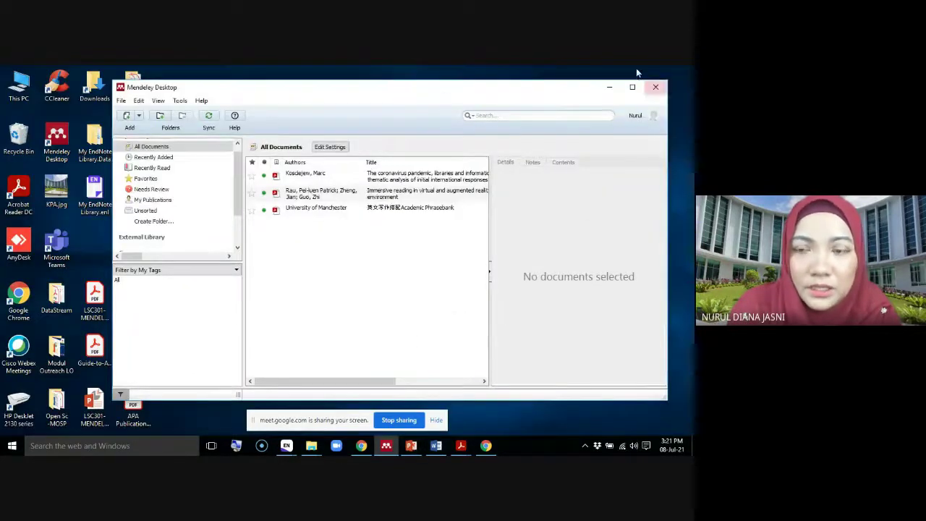
left_click_drag(313, 87, 371, 76)
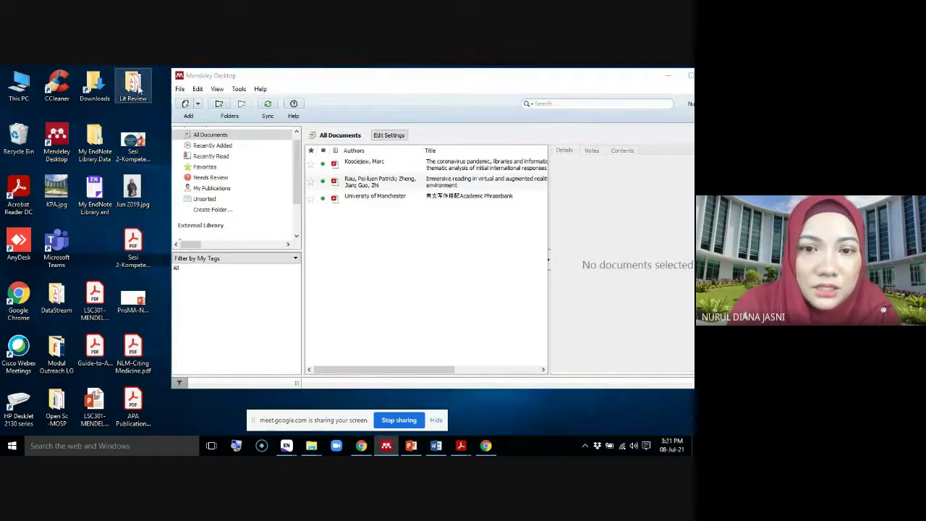
double_click(136, 87)
left_click_drag(405, 104, 471, 231)
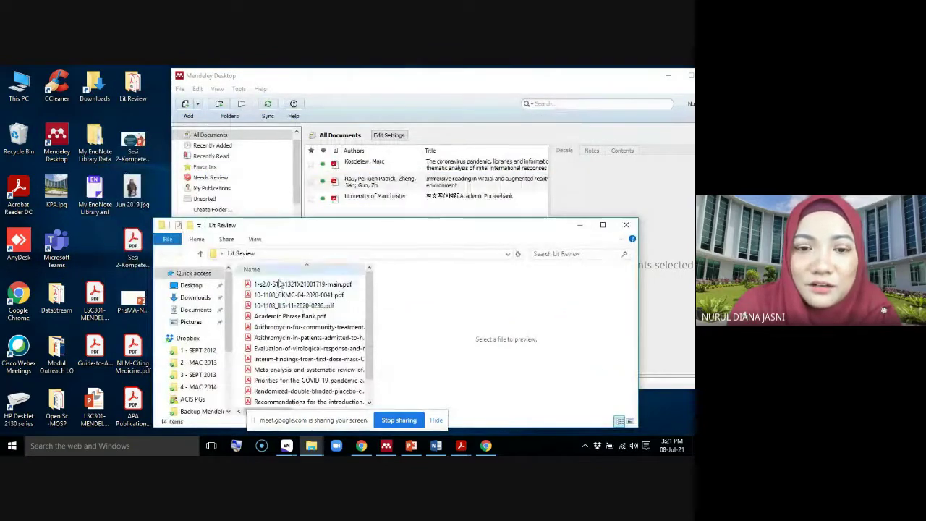
left_click_drag(297, 349, 375, 202)
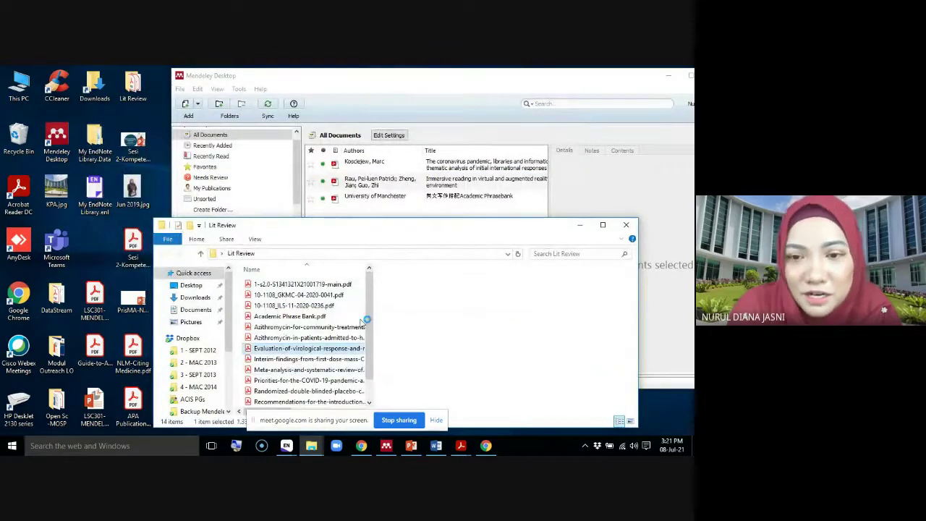
left_click(626, 225)
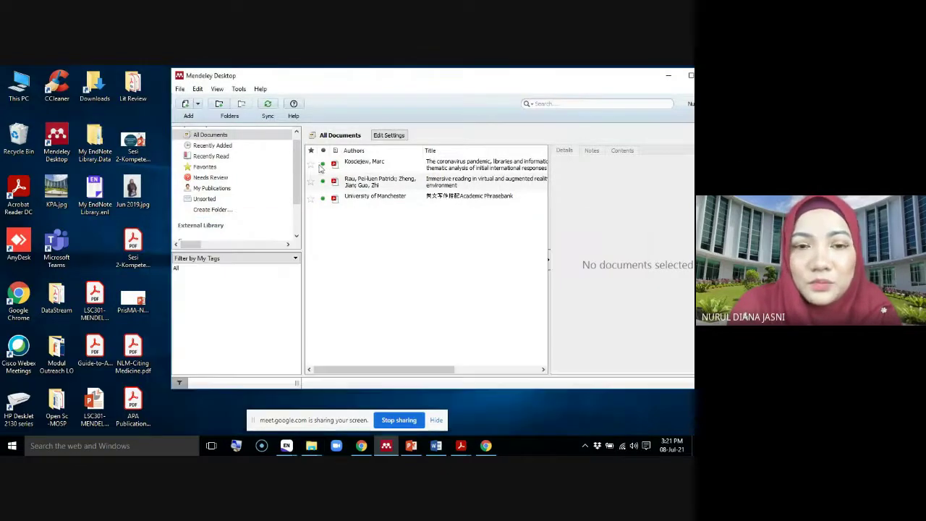
Add the desktop's Lit Review folder, including its subfolders, to the Mendeley library and maximize the window.
left_click(179, 88)
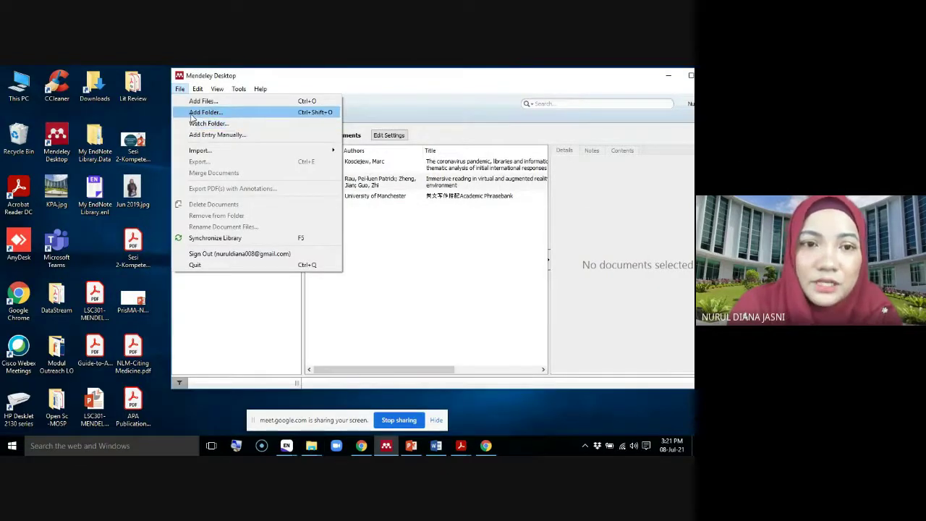
left_click(191, 113)
scroll(454, 250, "down", 1)
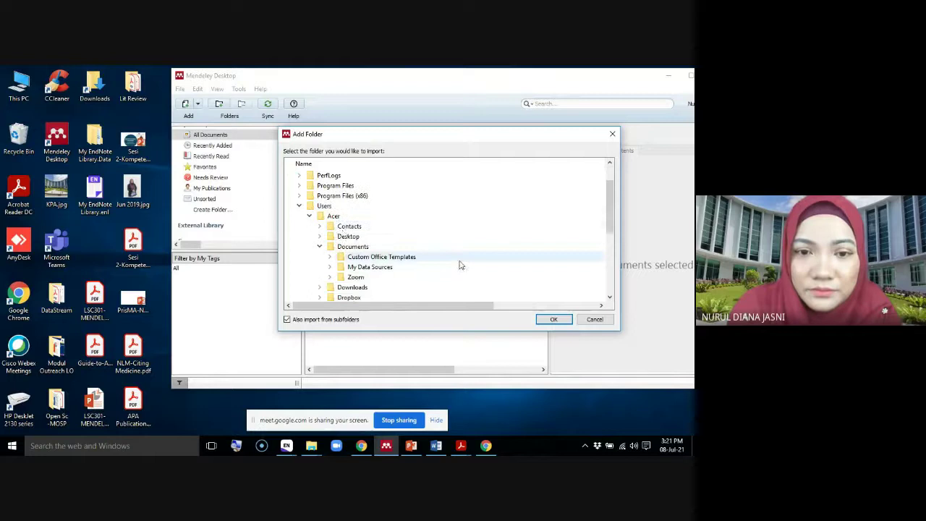
left_click(320, 237)
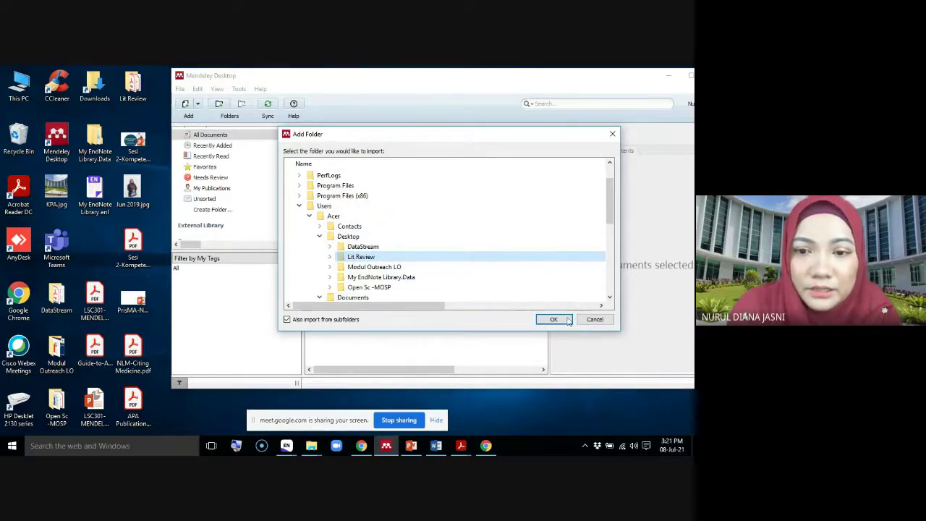
left_click(553, 319)
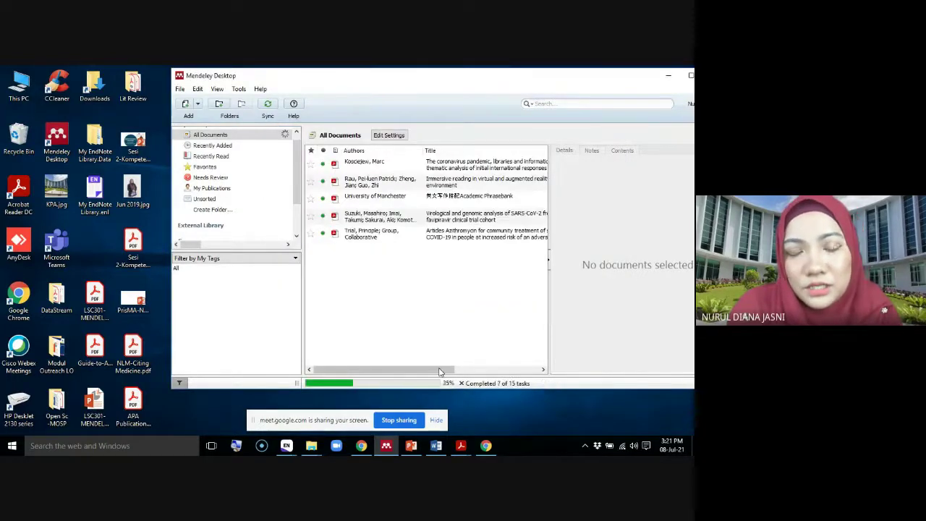
left_click_drag(607, 74, 513, 78)
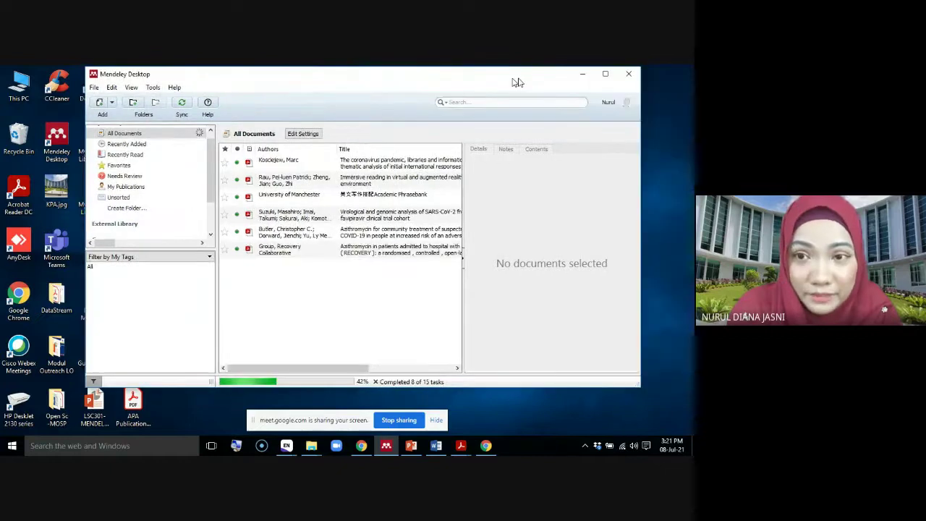
left_click(598, 76)
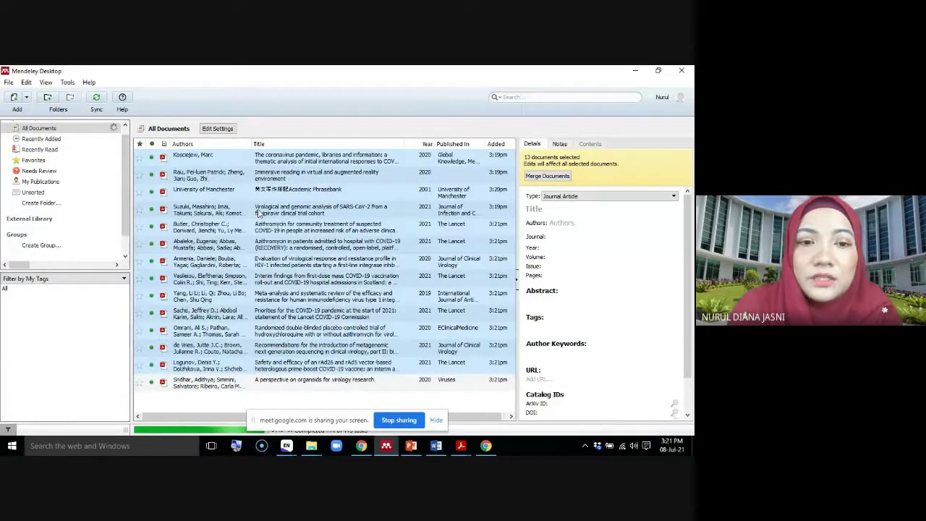
Check All Documents for duplicates and close the duplicate check.
left_click(68, 82)
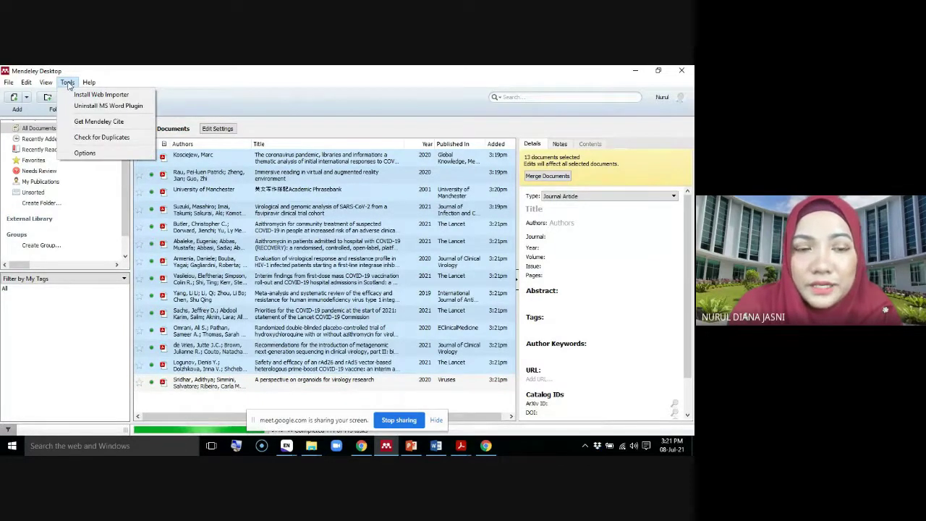
left_click(83, 139)
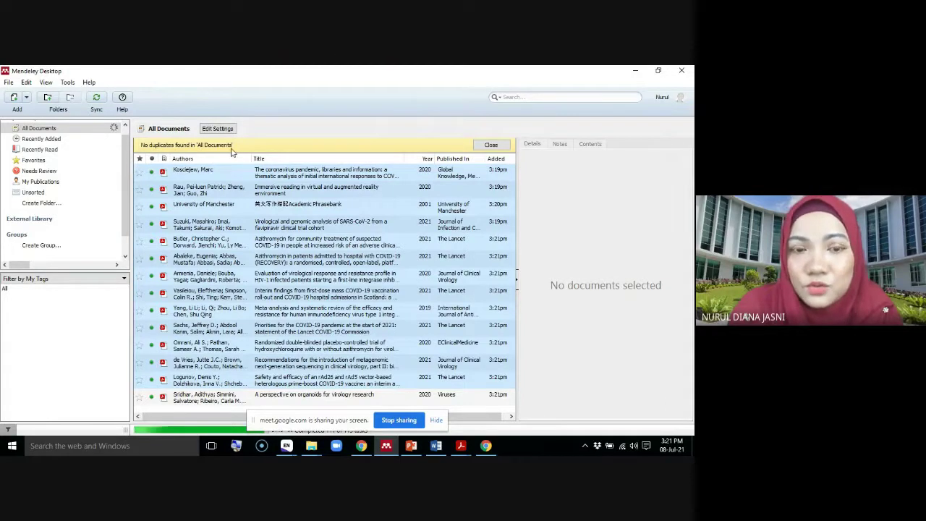
left_click(492, 146)
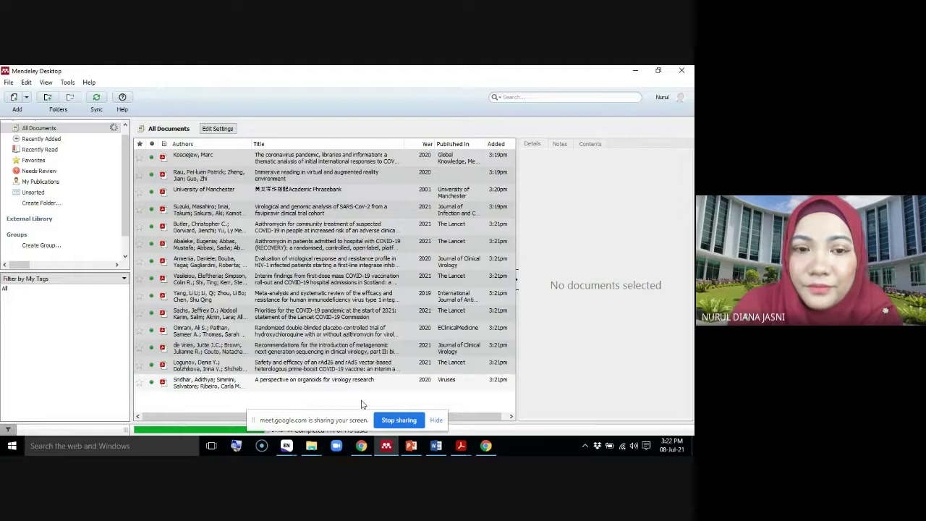
Check the Google Meet in-call messages in Chrome, return to Mendeley Desktop, and dismiss the presenting notification.
left_click(361, 447)
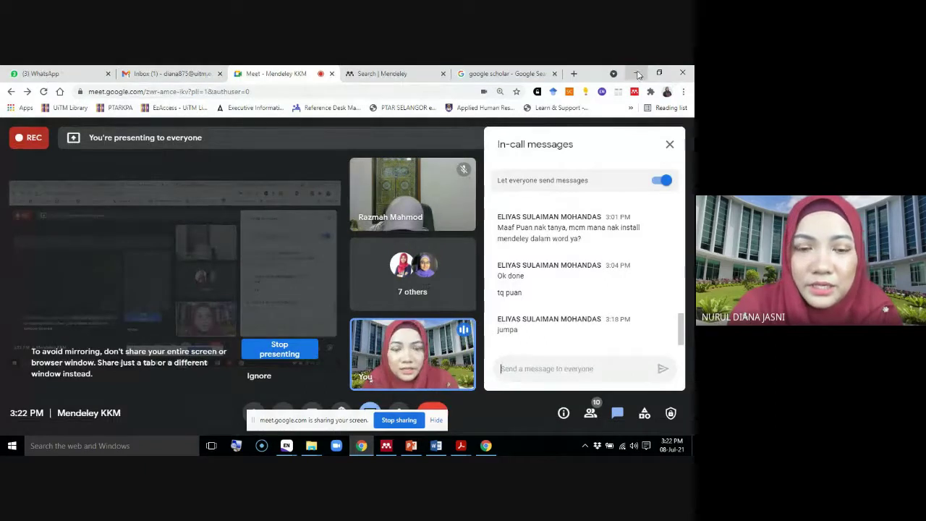
left_click(638, 75)
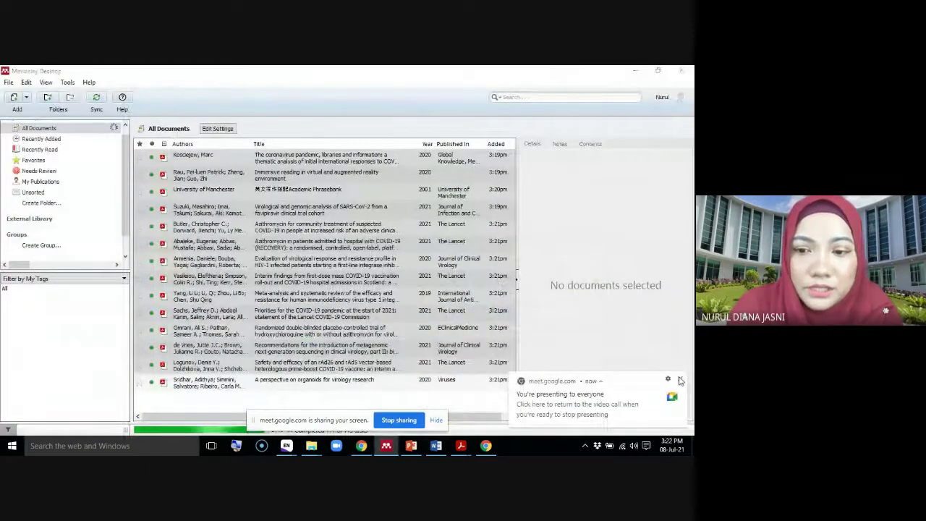
left_click(680, 381)
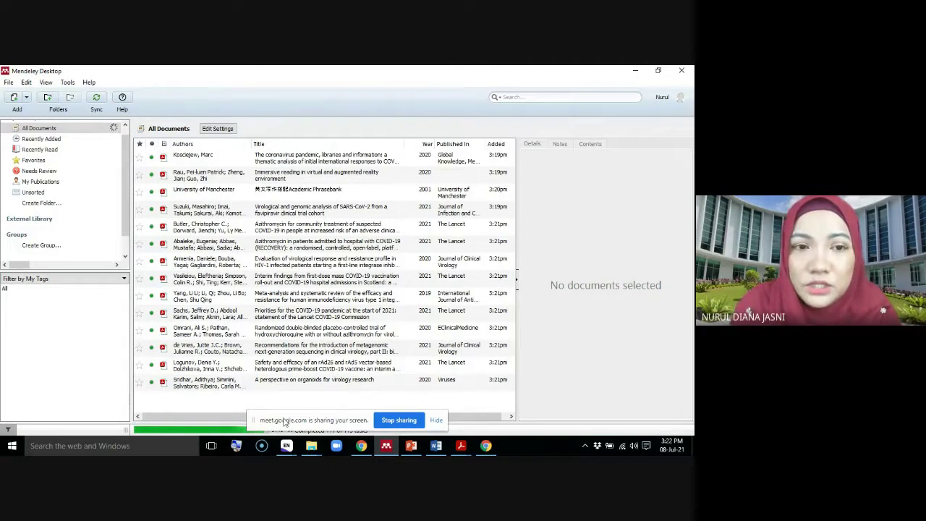
Synchronize the Mendeley library with the newly added documents and switch to the Google Meet call in Chrome.
left_click(97, 100)
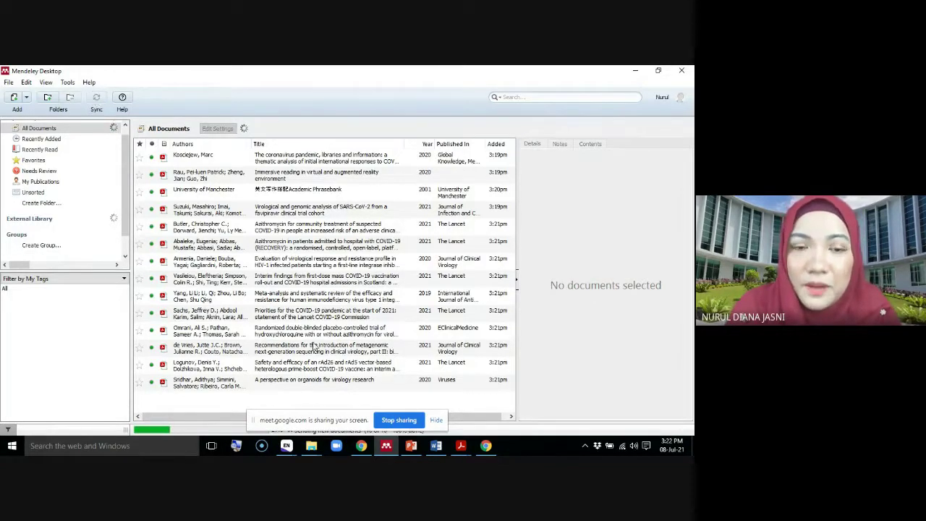
left_click(361, 446)
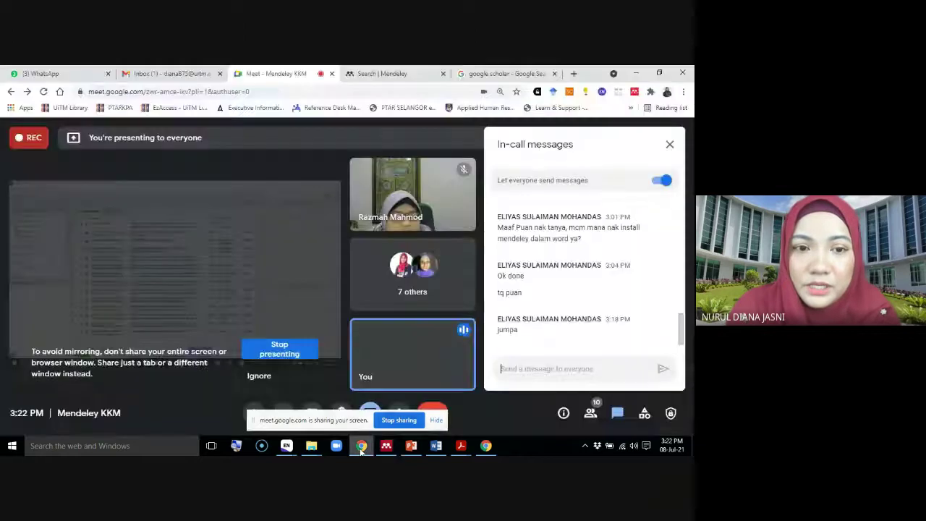
View All References in the Mendeley web library, keep waiting for the unresponsive page, and minimize Chrome.
left_click(419, 75)
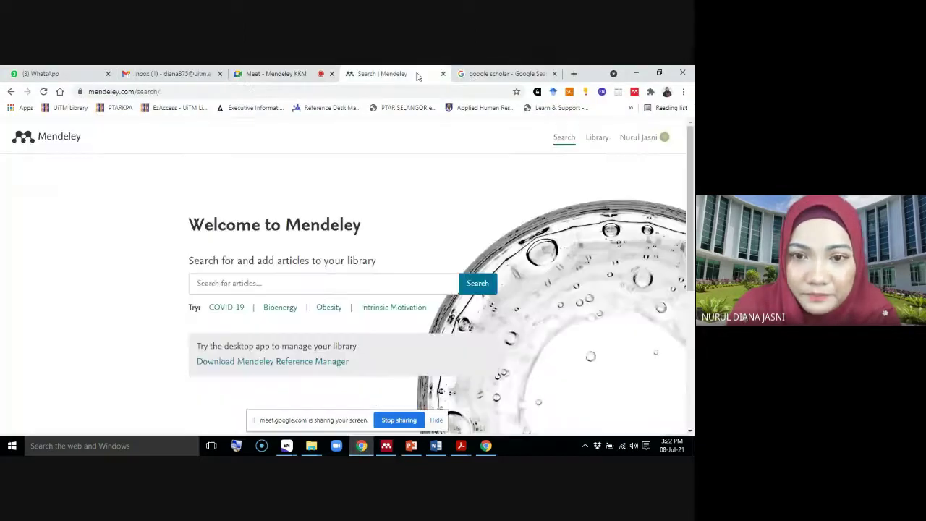
left_click(598, 142)
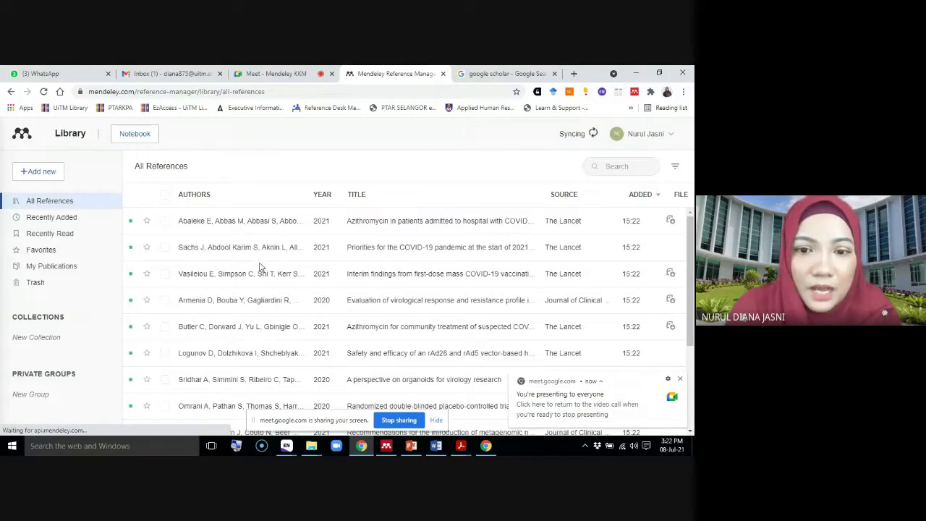
left_click(386, 446)
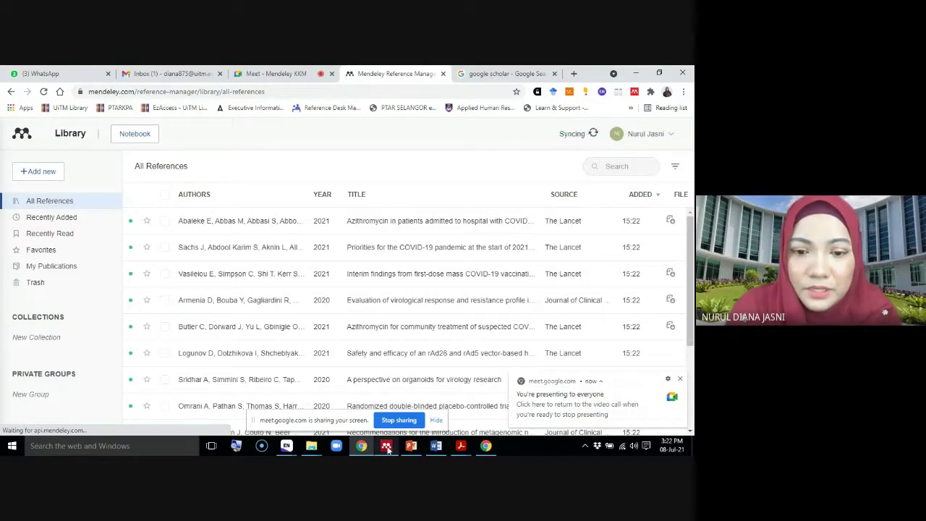
left_click(634, 71)
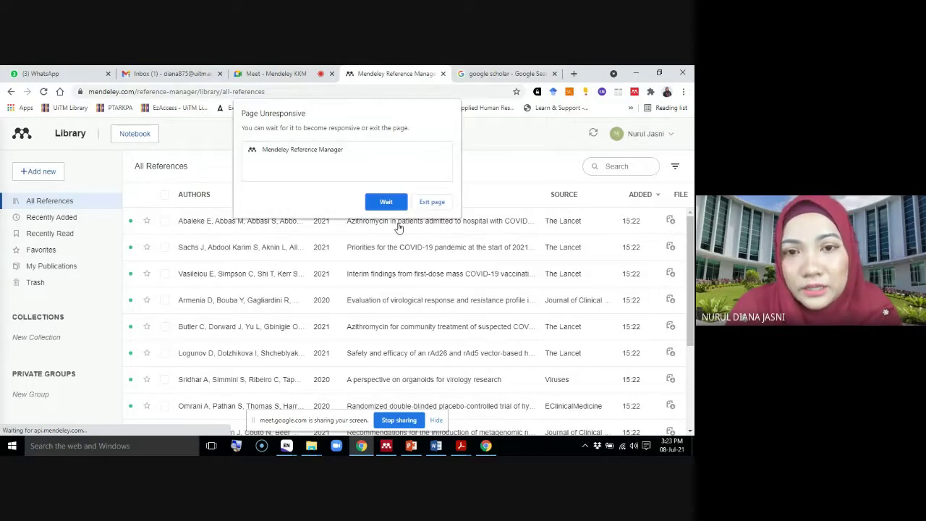
left_click(390, 201)
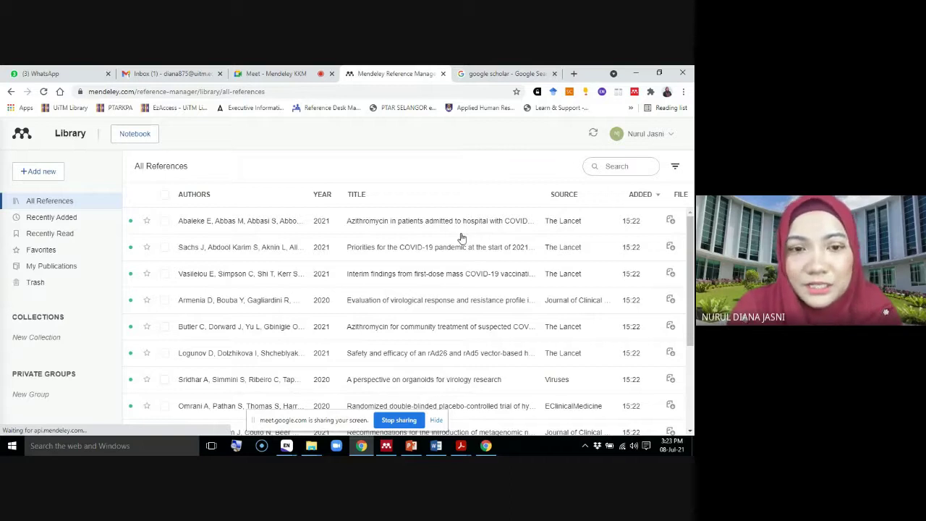
left_click(387, 201)
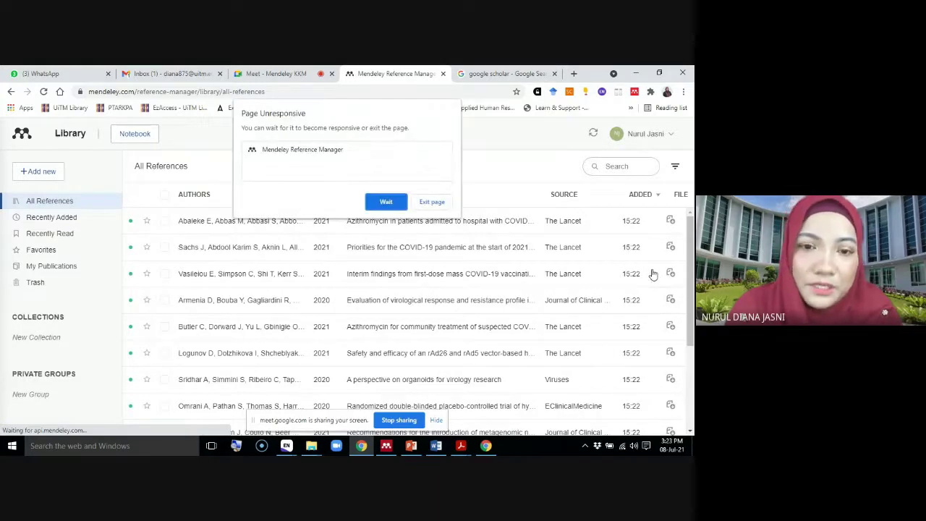
left_click(387, 201)
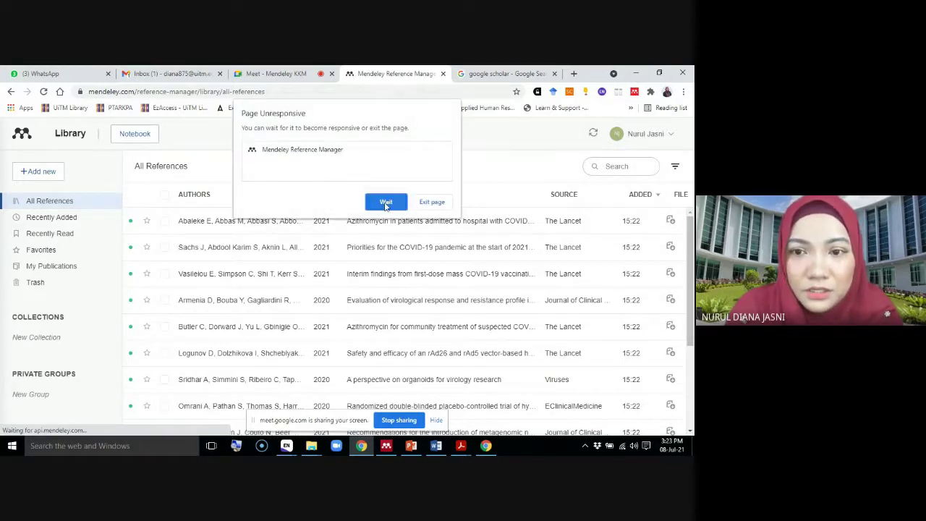
left_click(635, 75)
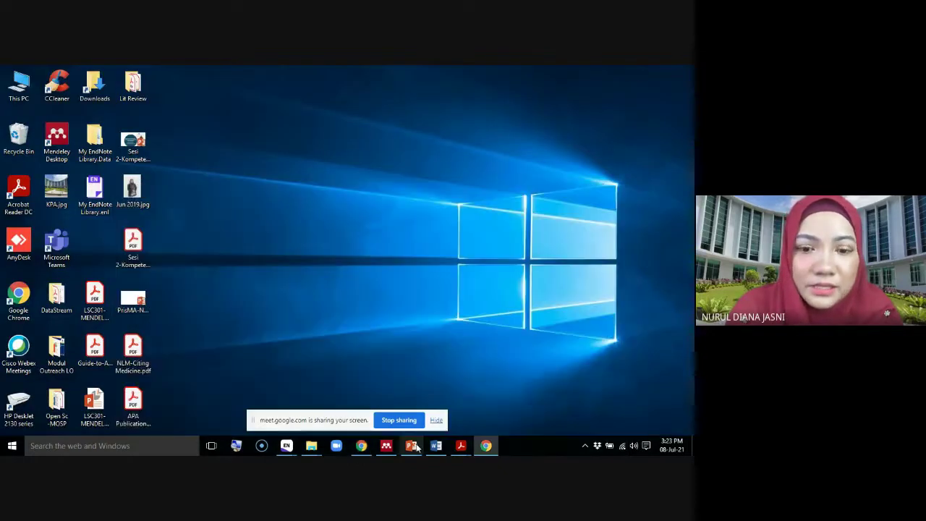
Switch to the LSC301 Mendeley presentation in PowerPoint, search it for "mendeley search", and close the search.
left_click(386, 445)
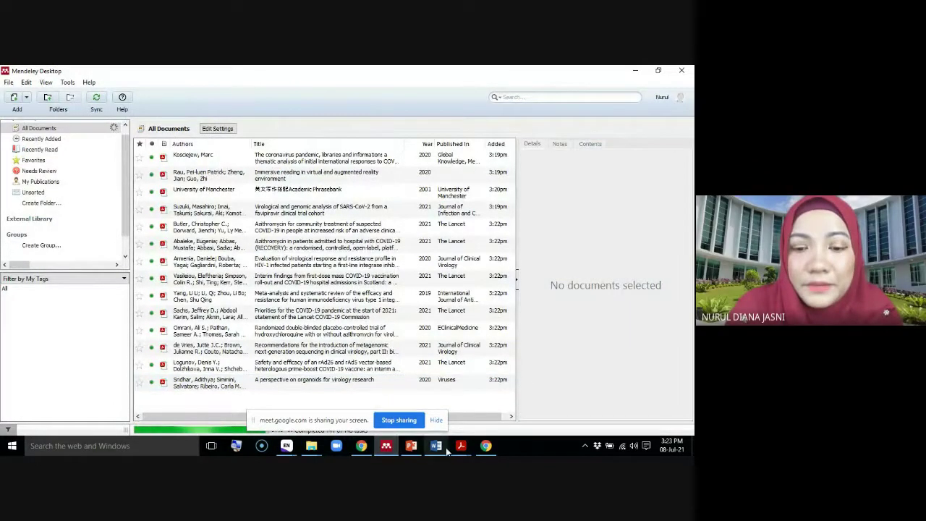
left_click(411, 447)
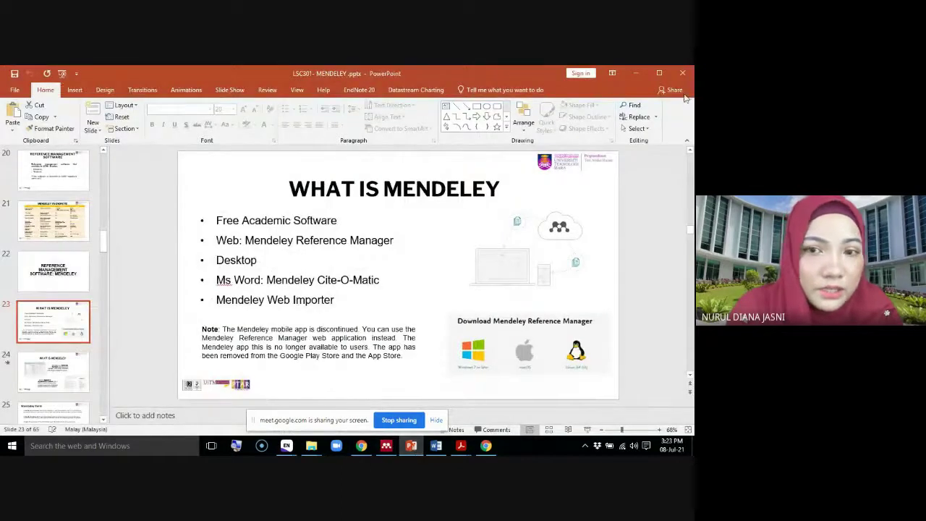
left_click(632, 105)
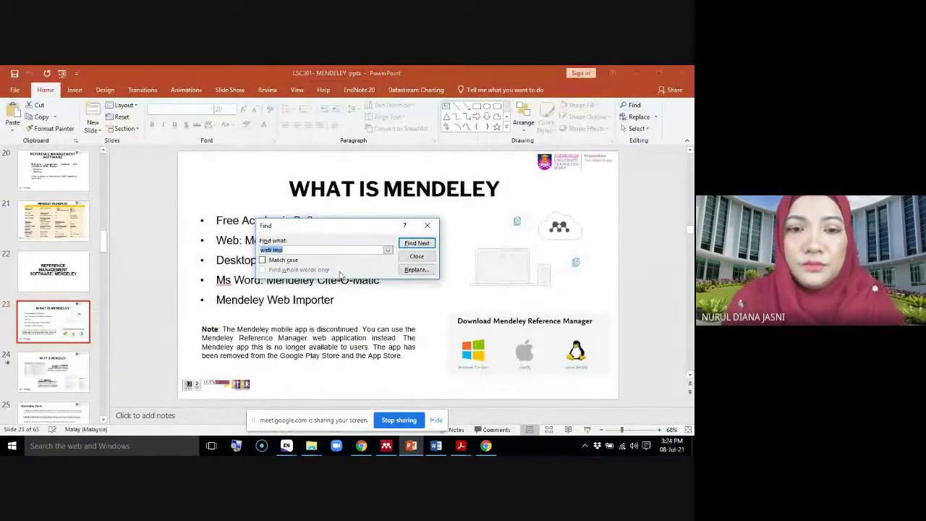
type("mendeley search")
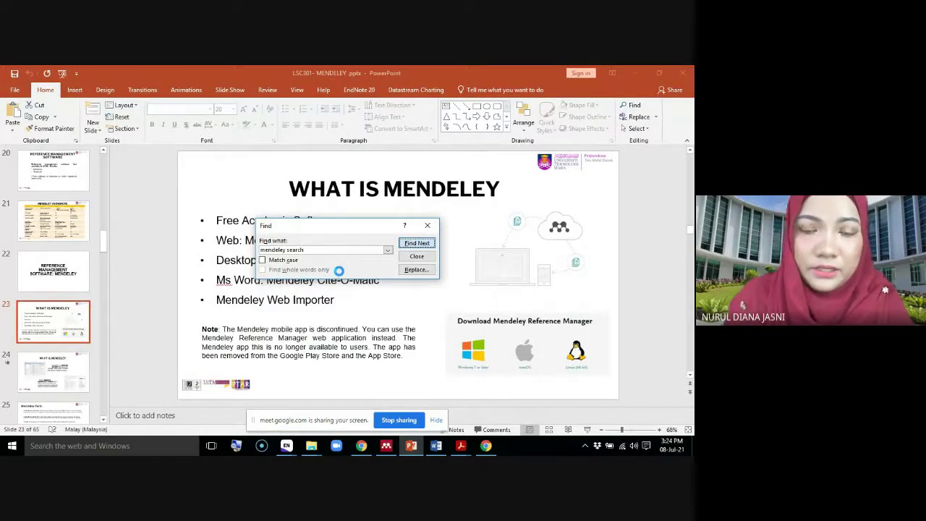
left_click(407, 246)
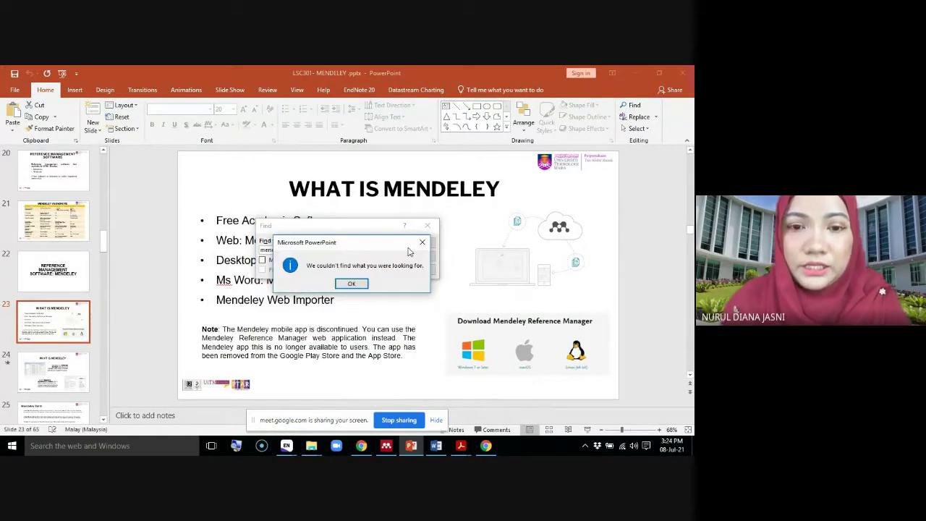
left_click(356, 283)
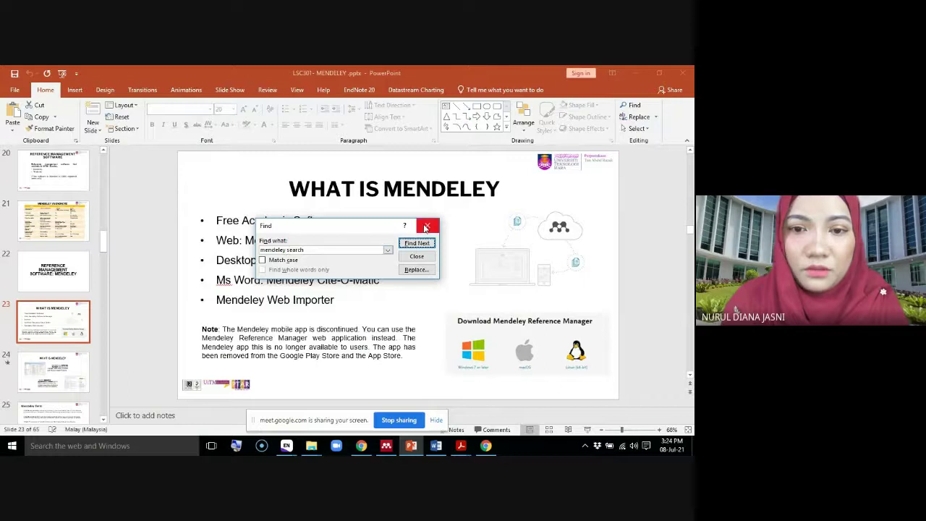
left_click(427, 225)
scroll(66, 365, "down", 1)
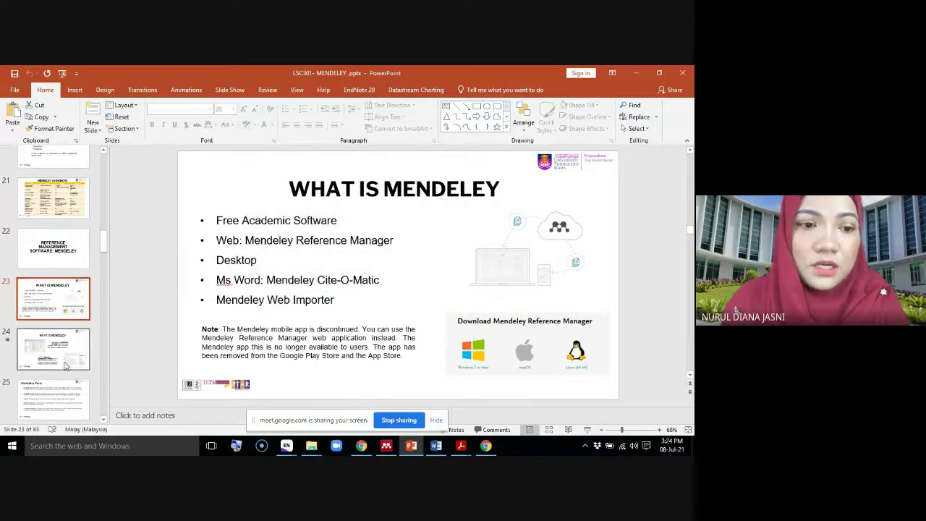
scroll(65, 365, "down", 5)
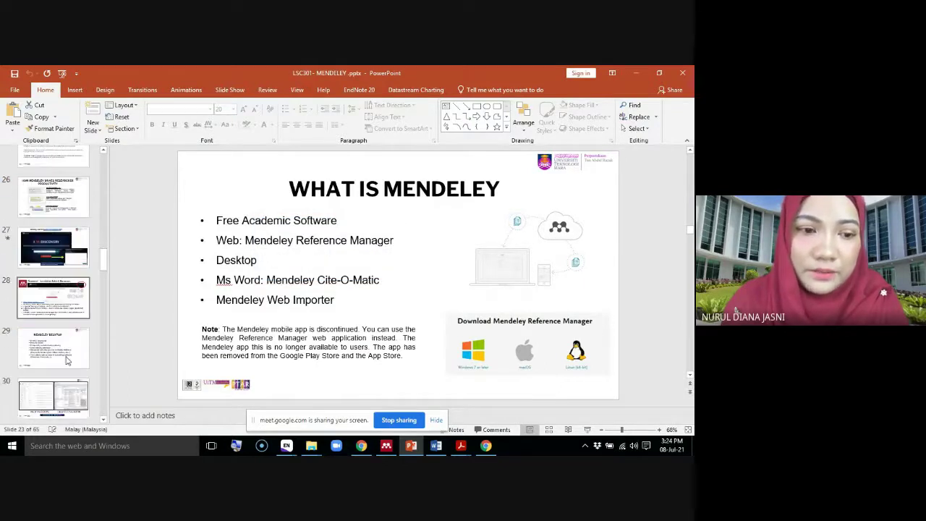
scroll(67, 361, "down", 8)
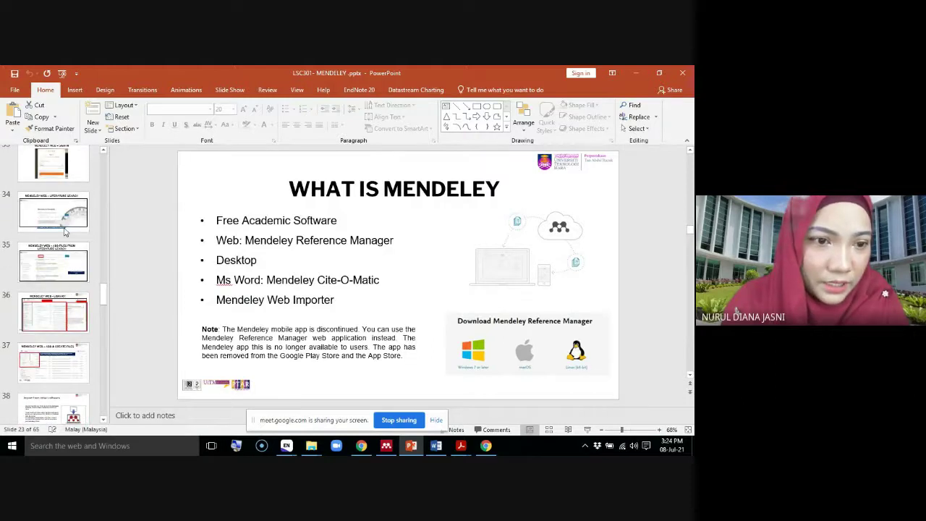
left_click(64, 230)
left_click(484, 382)
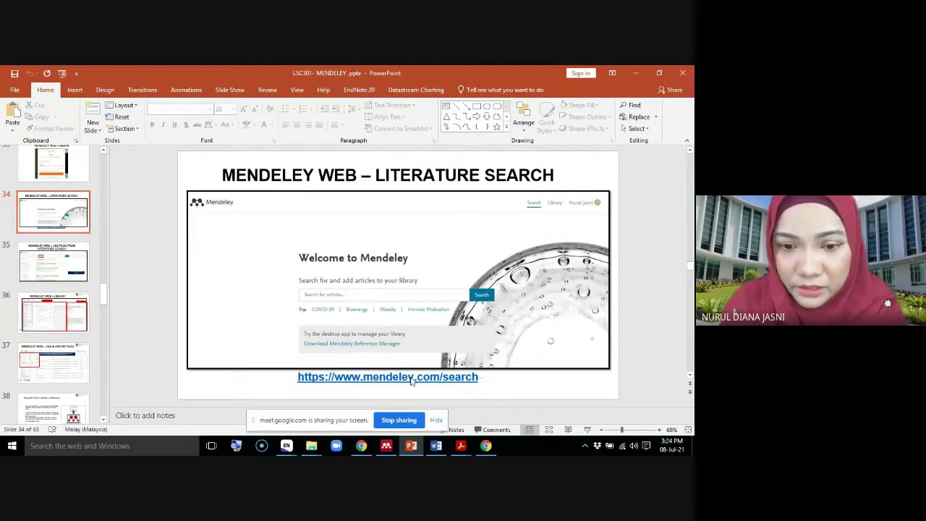
left_click_drag(299, 377, 450, 383)
key("ctrl+c")
right_click(449, 383)
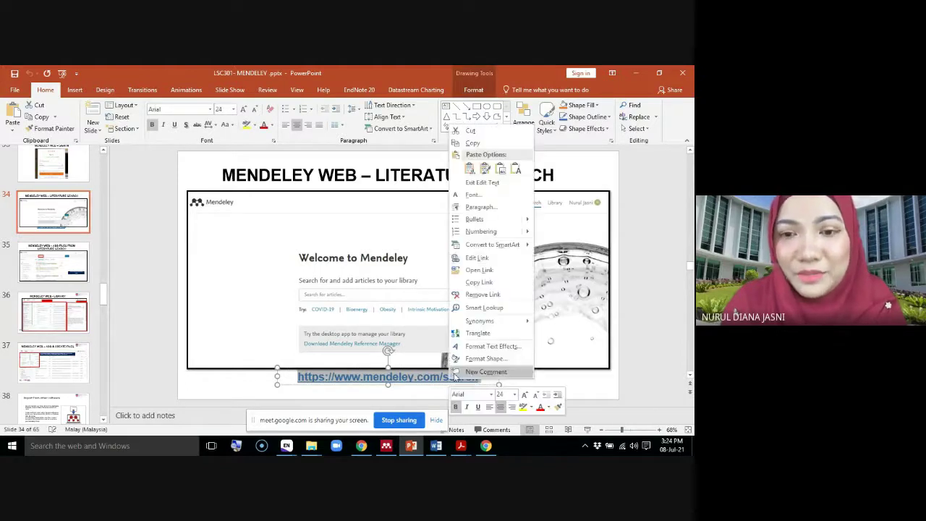
left_click(474, 142)
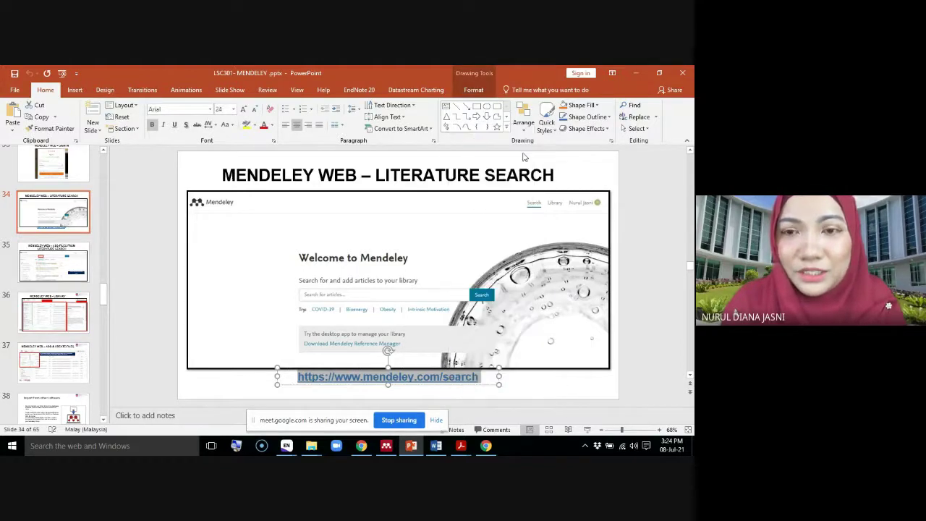
Return to the Google Meet call in Chrome and send the copied Mendeley search link to everyone in the in-call messages.
left_click(636, 74)
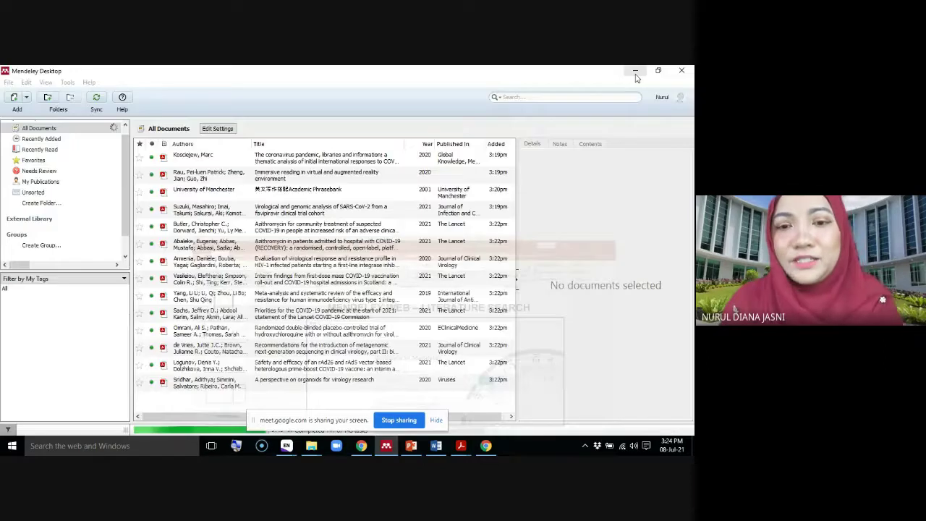
left_click(362, 446)
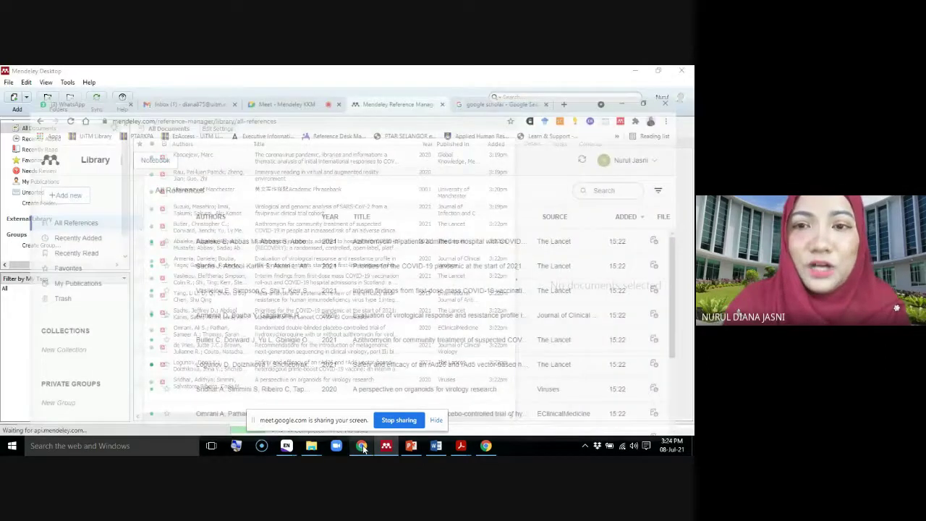
left_click(507, 73)
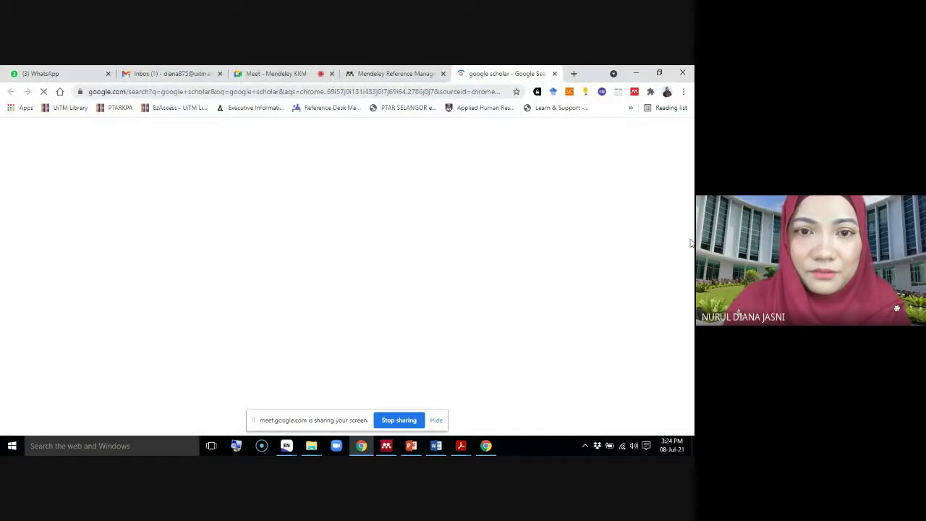
left_click(274, 75)
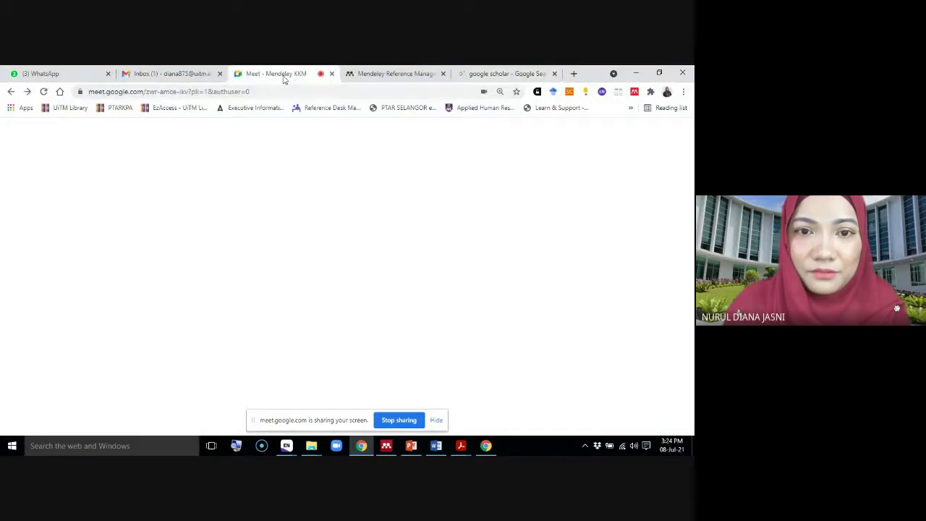
right_click(567, 373)
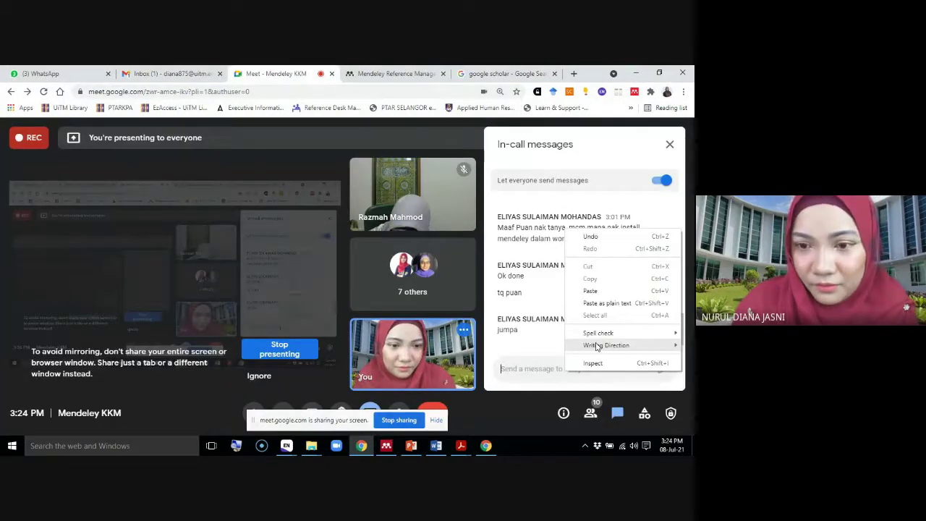
left_click(597, 298)
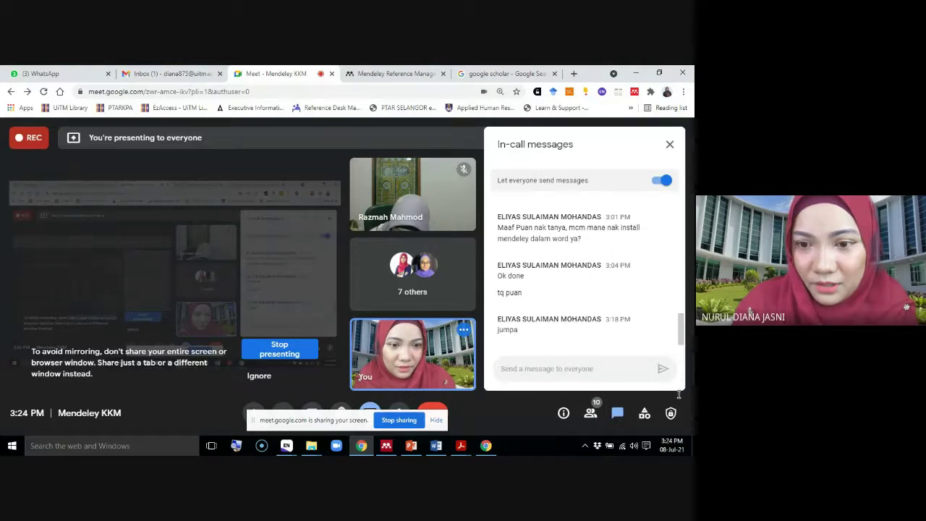
key("ctrl+v")
left_click(663, 370)
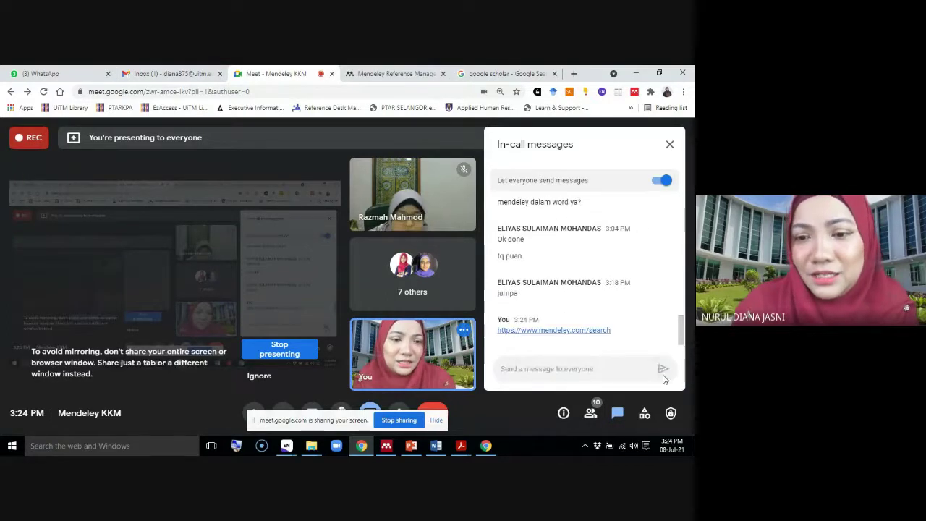
left_click(505, 74)
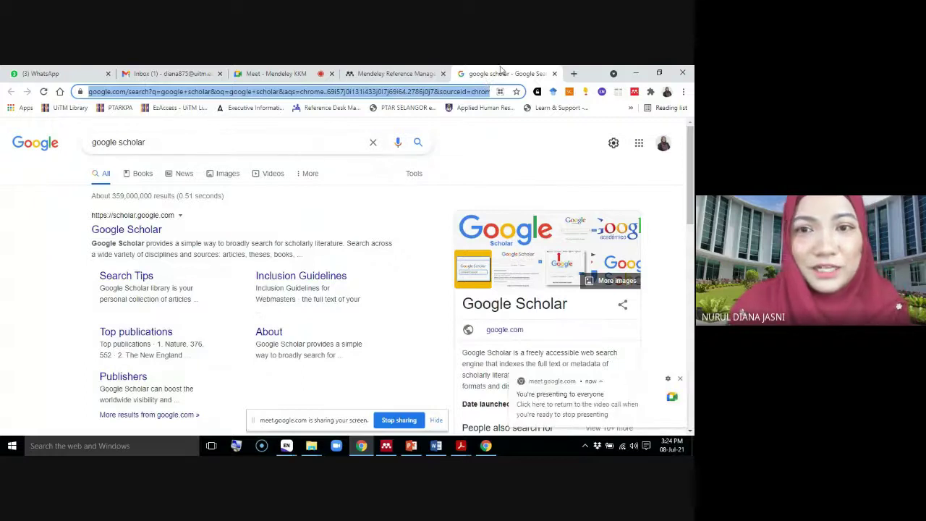
right_click(332, 96)
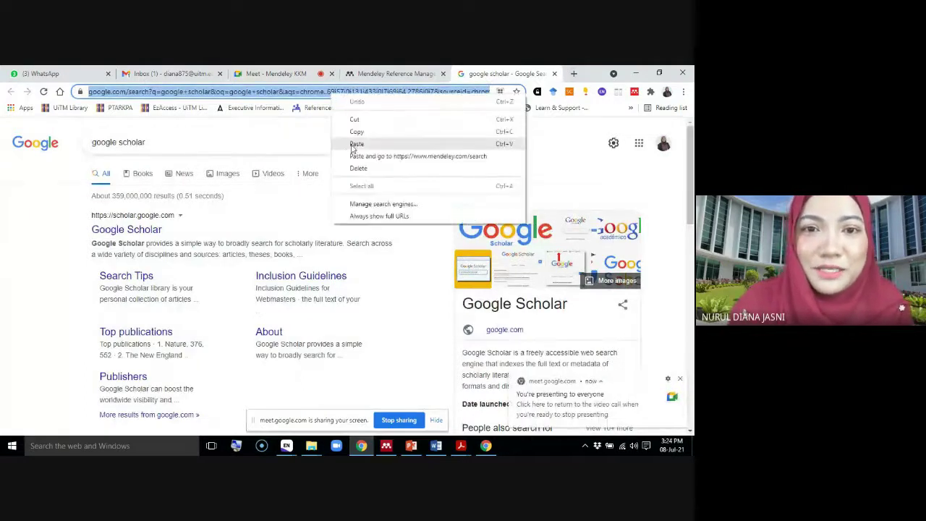
key("Escape")
type("https://www.mendeley.com/search/")
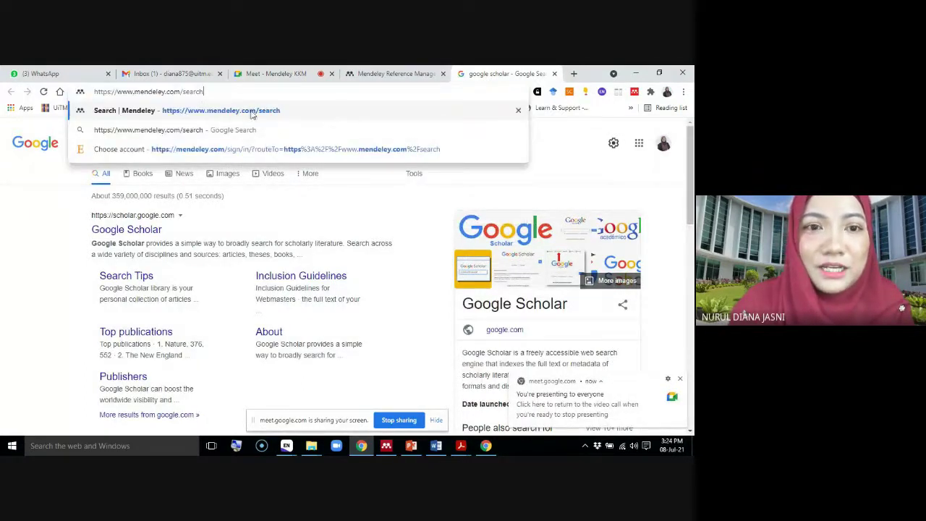
key("Return")
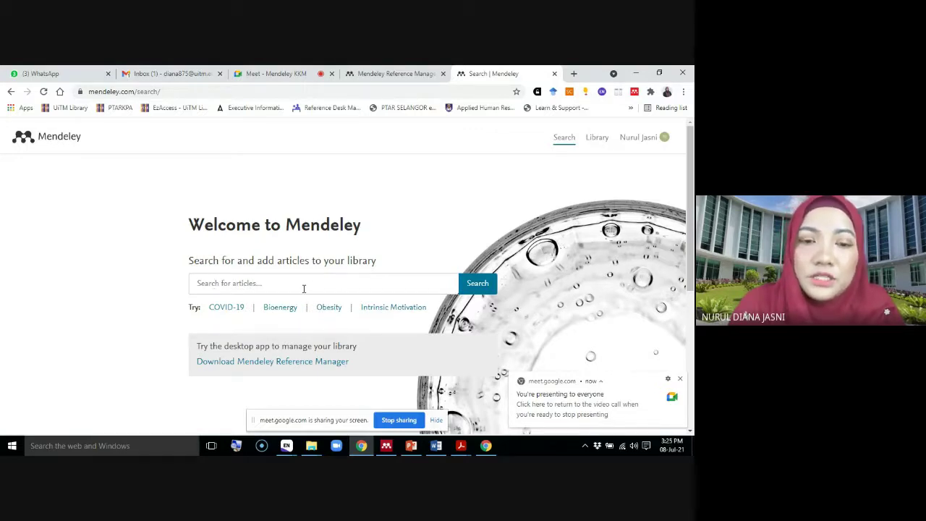
left_click(228, 285)
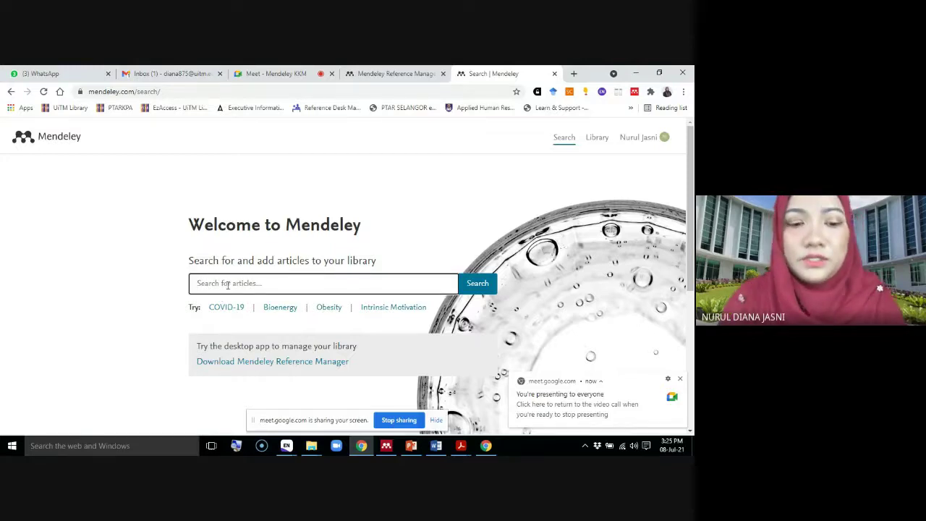
type("financial")
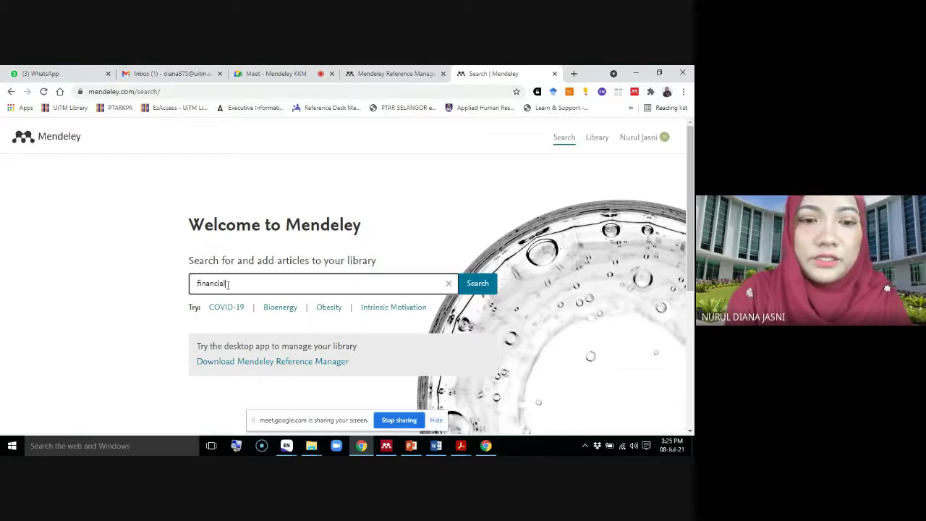
key("BackSpace")
key("BackSpace")
key("BackSpace")
key("BackSpace")
key("BackSpace")
key("BackSpace")
key("BackSpace")
key("BackSpace")
key("BackSpace")
type("k")
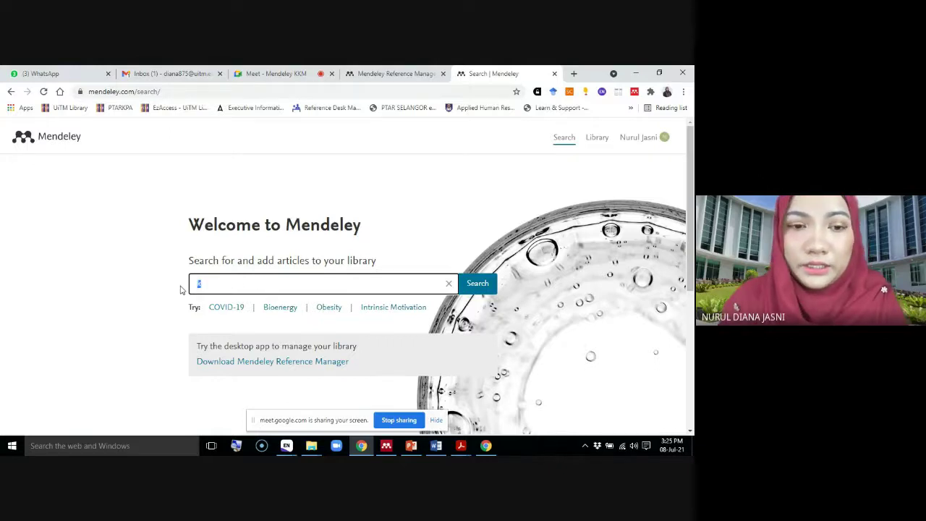
Search the Mendeley literature search for the exact phrase "financial risk" in quotation marks.
type("financial")
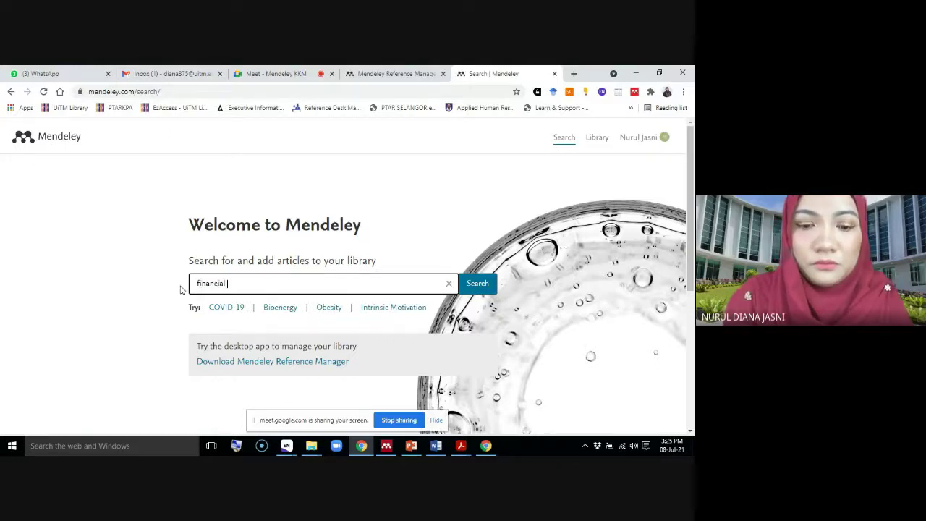
type(" risk\"")
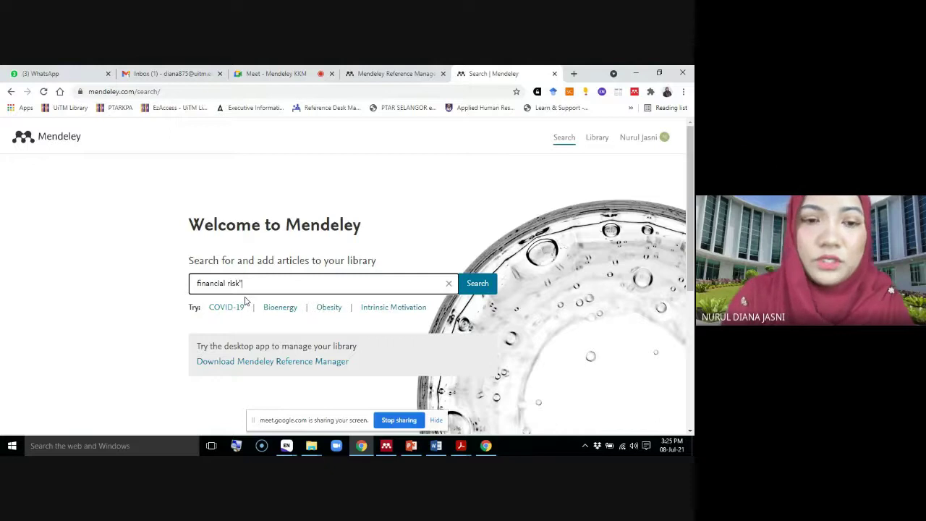
left_click(197, 283)
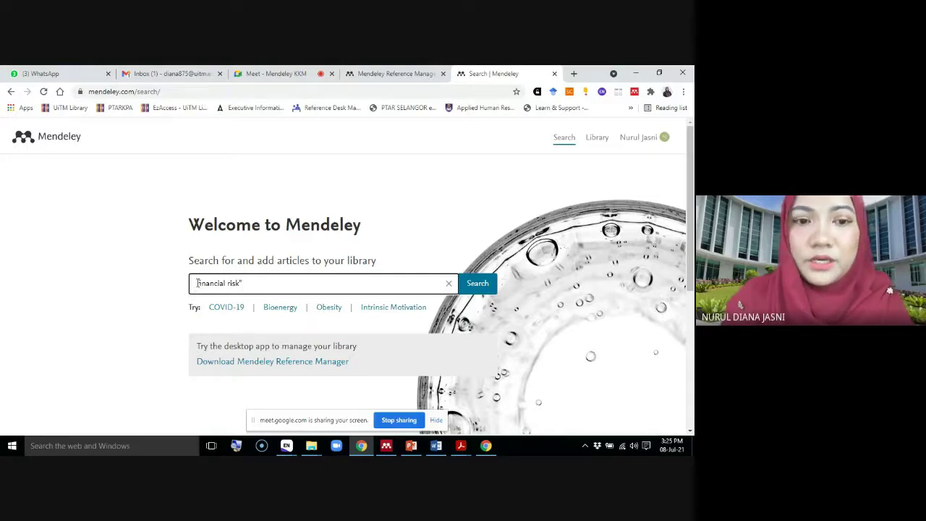
type("\"")
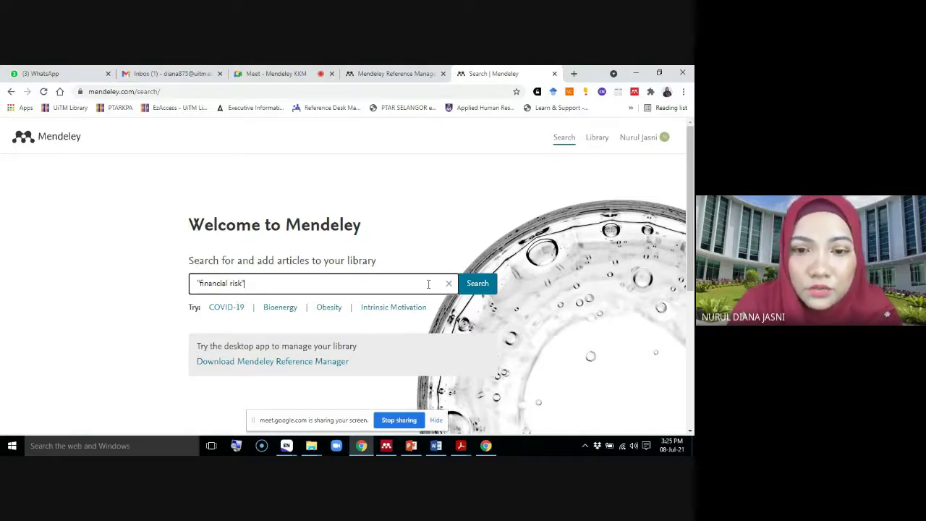
left_click(474, 287)
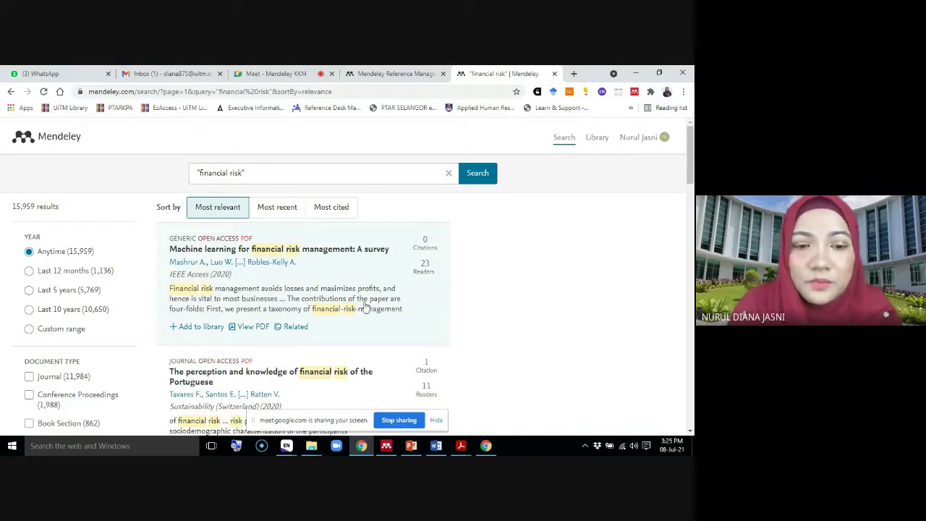
Look through the first "financial risk" results, examining each article's open-access label and its citation and reader figures.
scroll(372, 331, "down", 1)
scroll(374, 332, "down", 2)
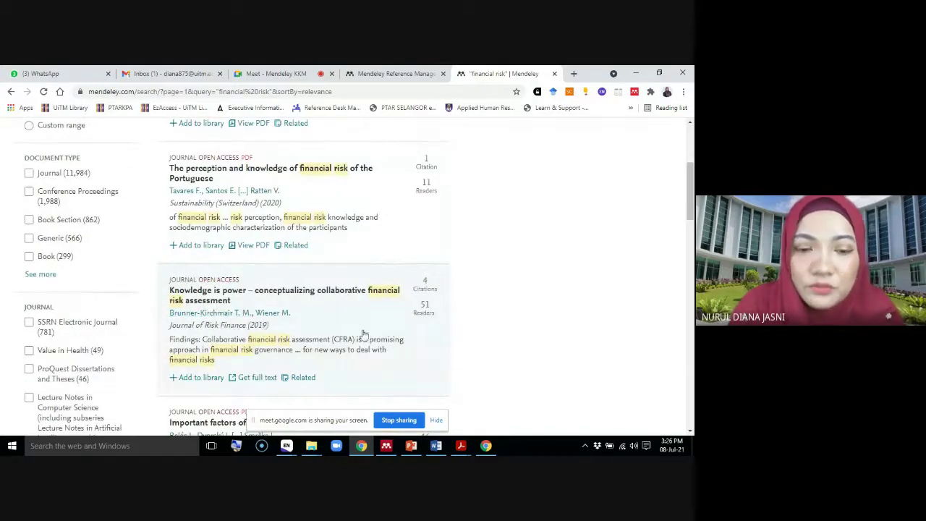
scroll(441, 357, "down", 1)
scroll(443, 360, "up", 2)
scroll(443, 360, "up", 2)
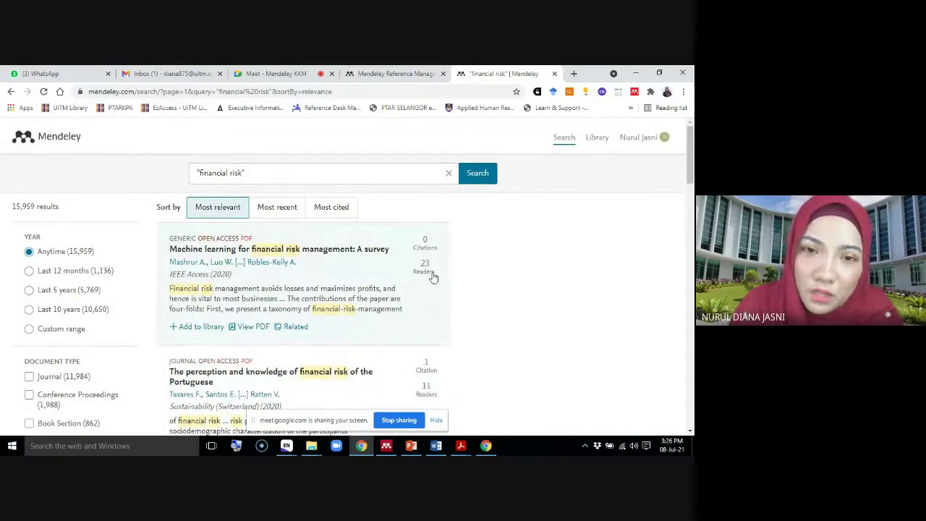
scroll(433, 277, "down", 3)
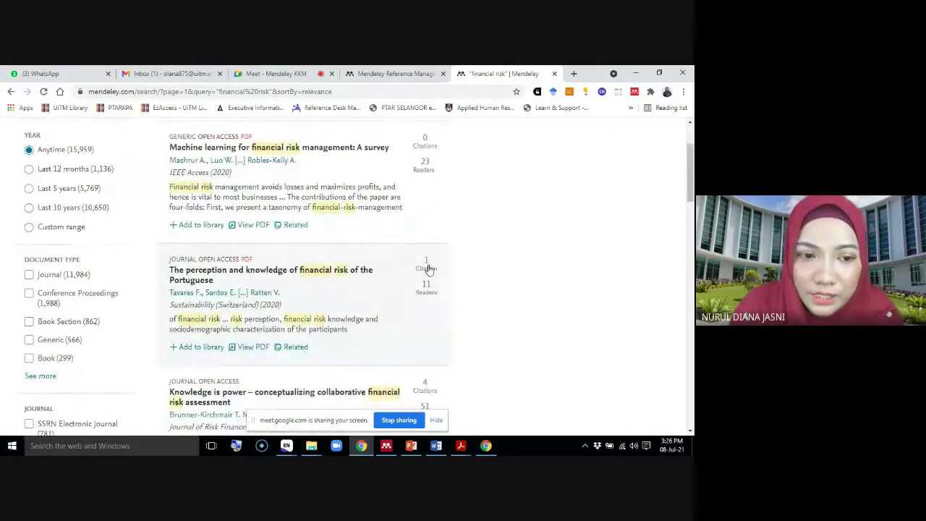
scroll(429, 269, "down", 5)
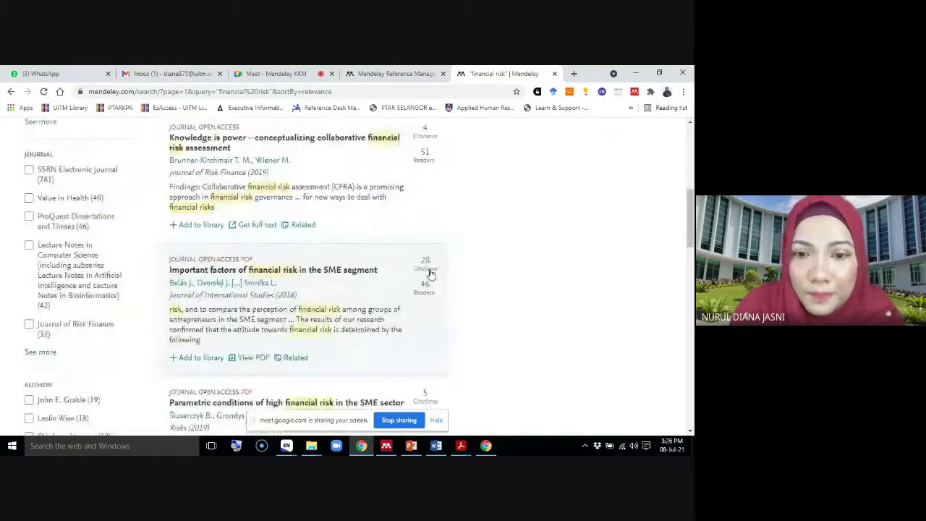
scroll(608, 338, "down", 3)
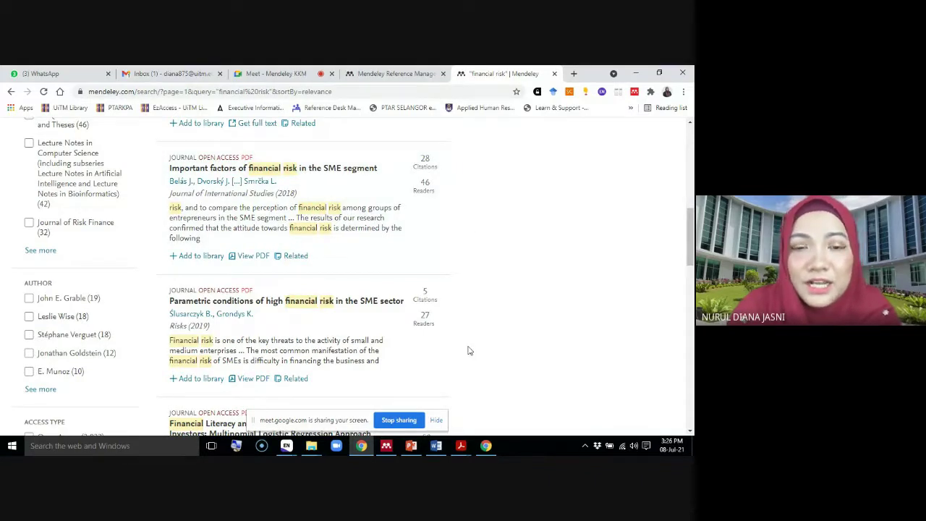
scroll(468, 351, "up", 3)
scroll(469, 350, "up", 2)
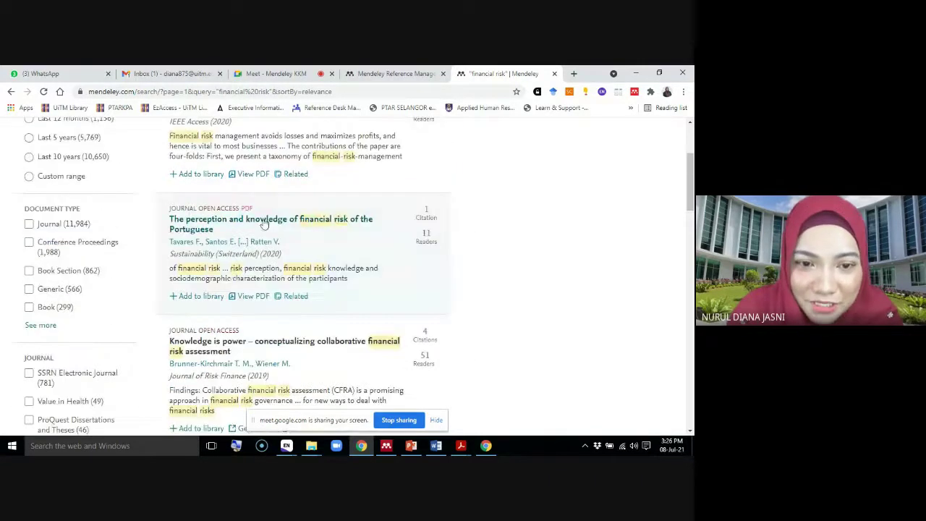
scroll(592, 323, "up", 3)
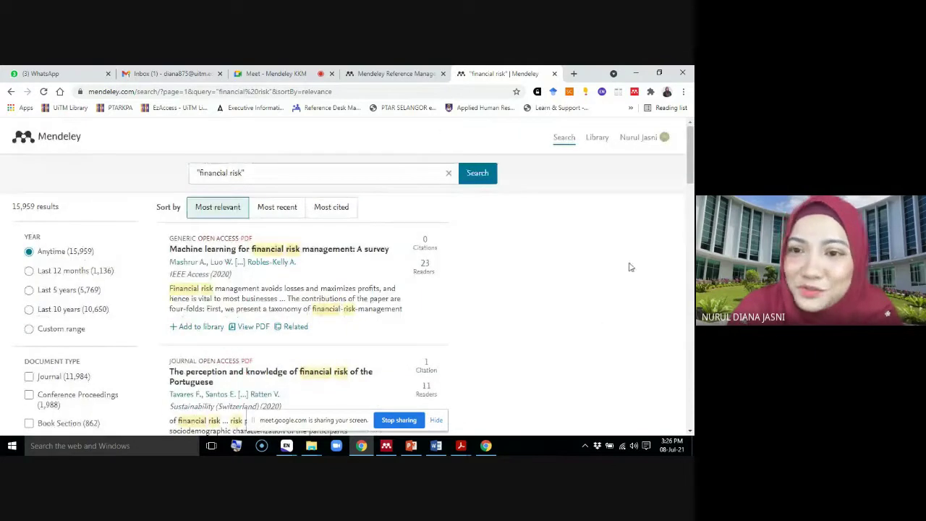
View the references Mendeley Web Importer detects on the page, close it, and check the page navigation at the end of the results.
left_click(634, 92)
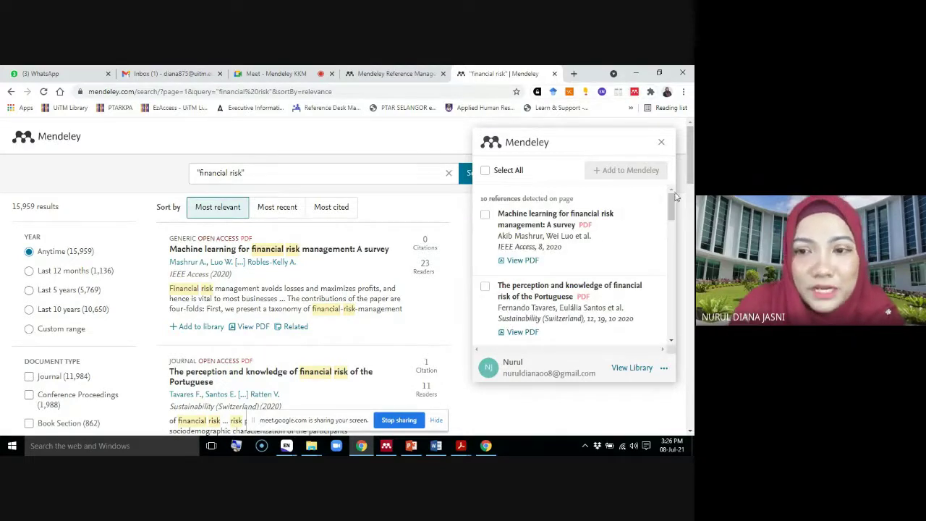
left_click(661, 144)
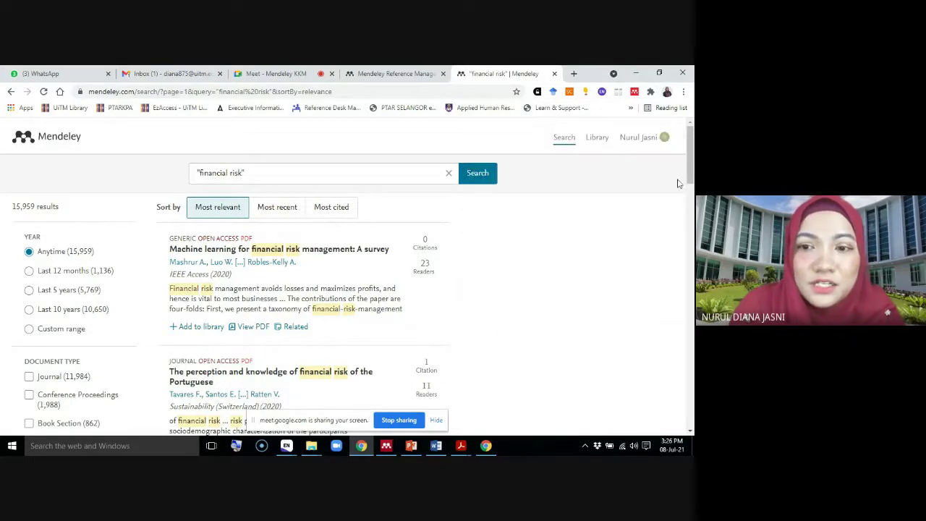
scroll(691, 206, "down", 2)
scroll(692, 206, "down", 15)
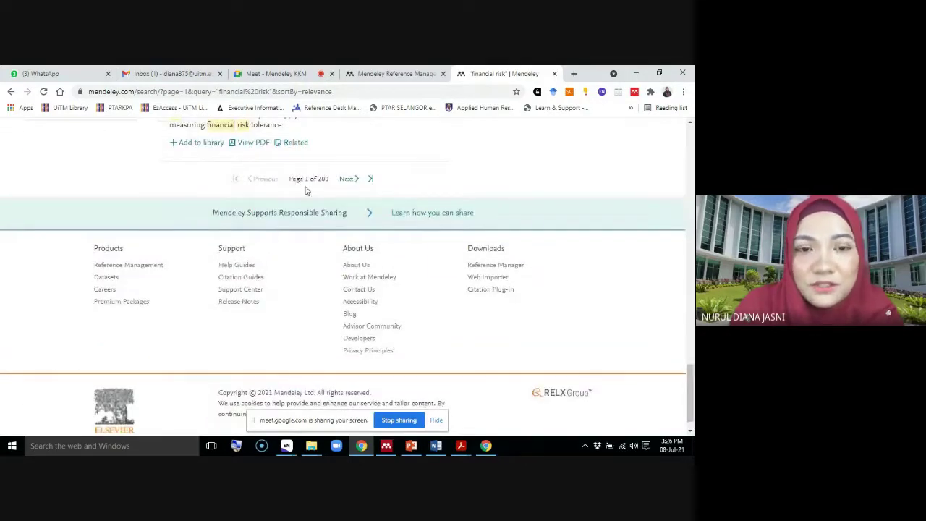
left_click_drag(687, 373, 639, 116)
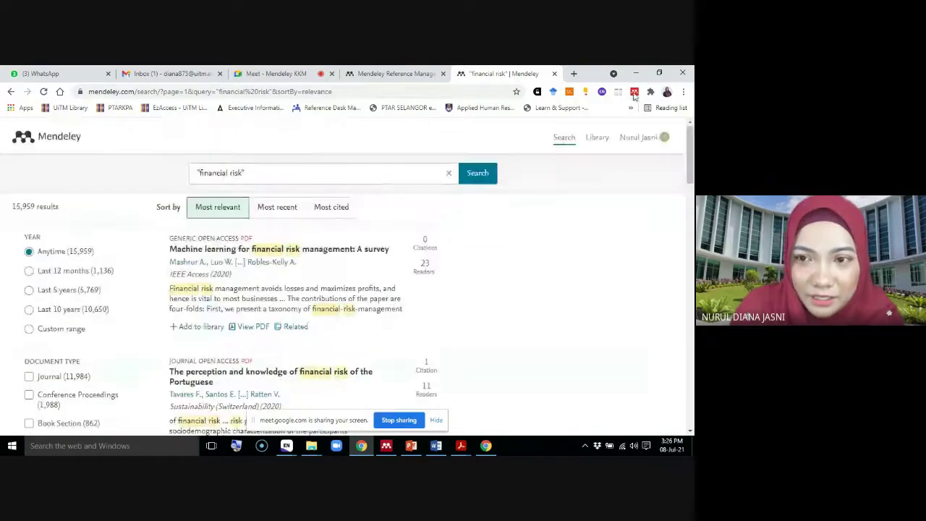
Add the first five references, from "Machine learning for financial risk management" to "Parametric conditions of high financial risk", to the library with Mendeley Web Importer.
left_click(634, 92)
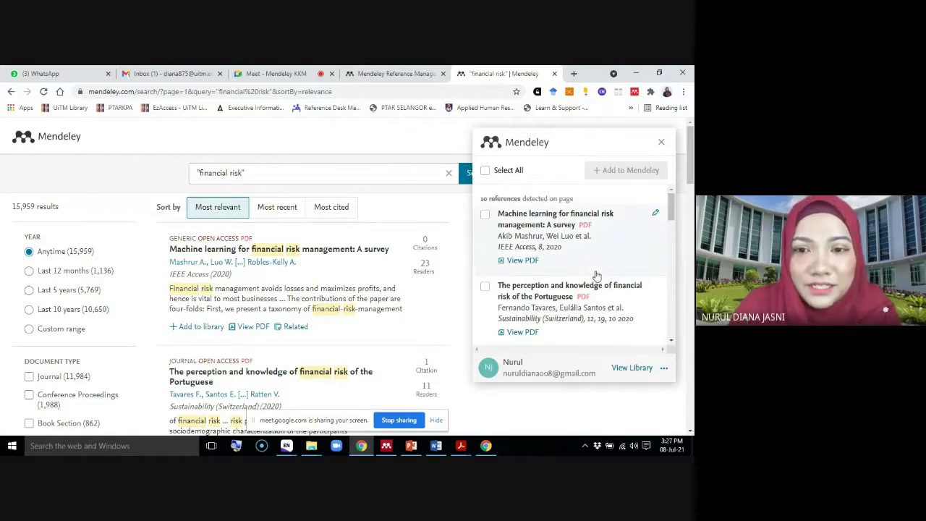
left_click(486, 214)
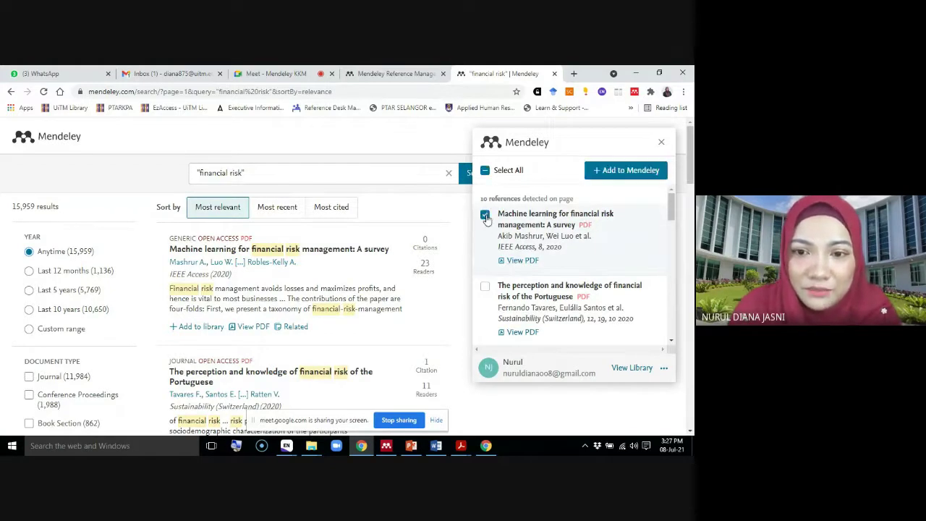
left_click(485, 286)
scroll(612, 298, "down", 1)
scroll(611, 298, "down", 2)
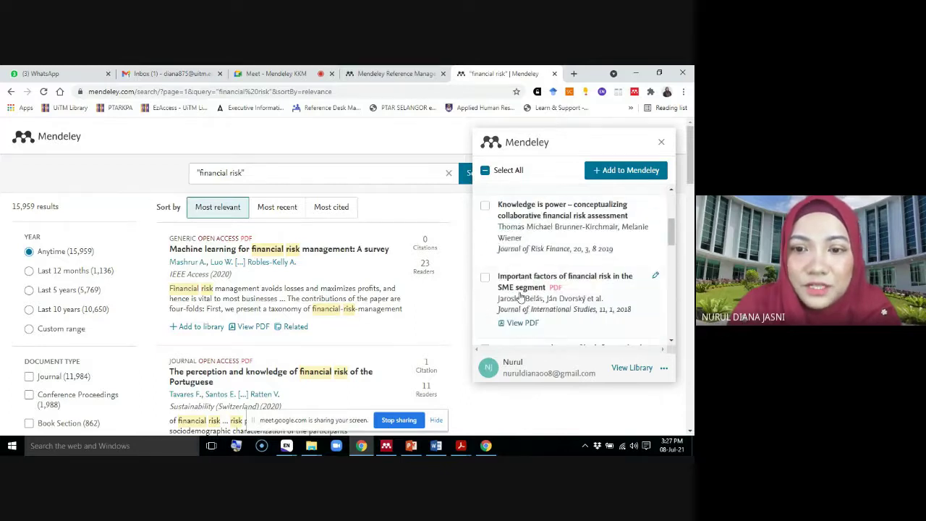
left_click(484, 206)
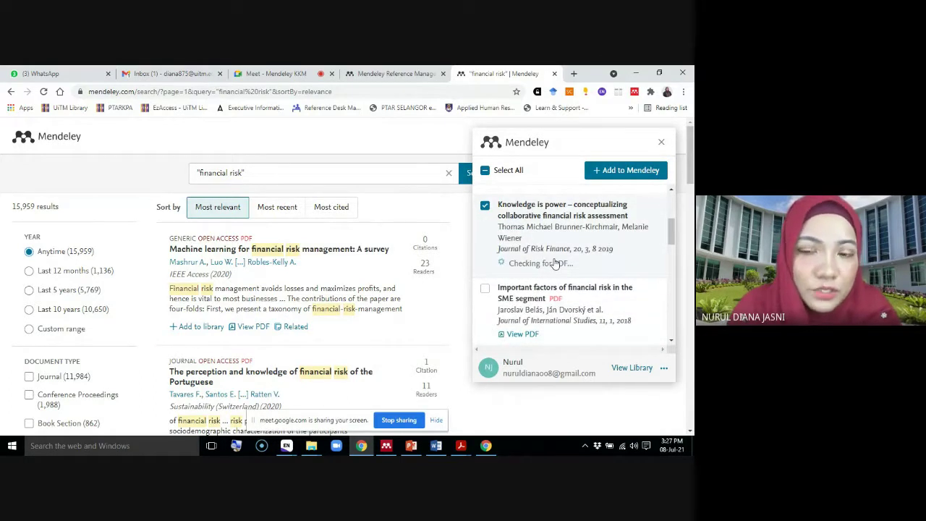
left_click(485, 288)
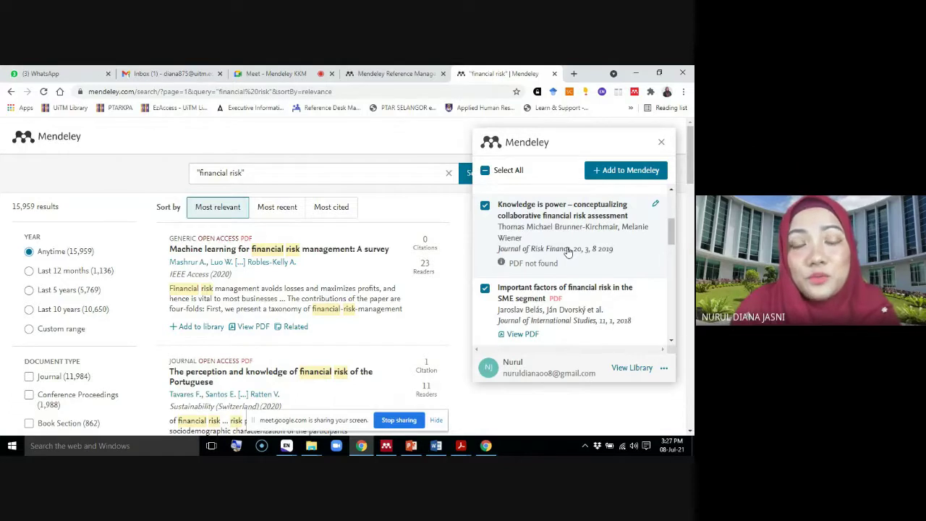
scroll(550, 288, "down", 1)
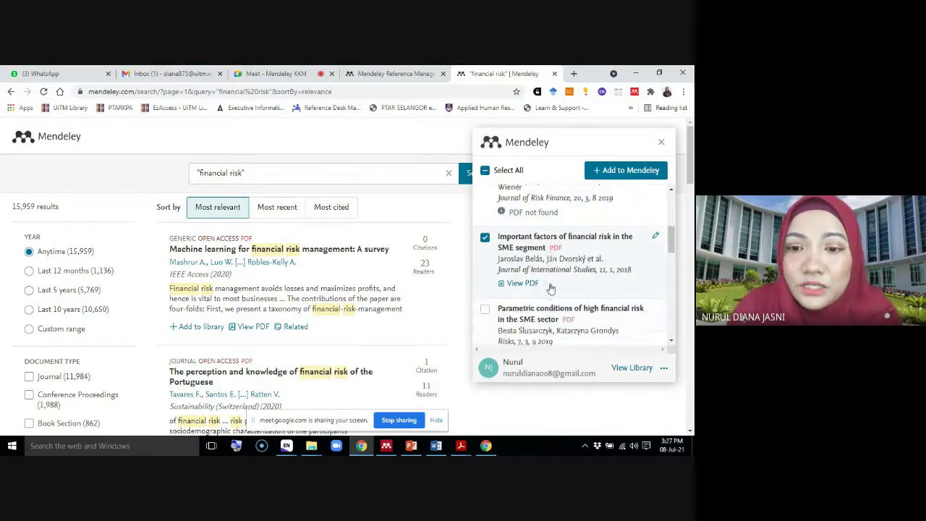
left_click(485, 309)
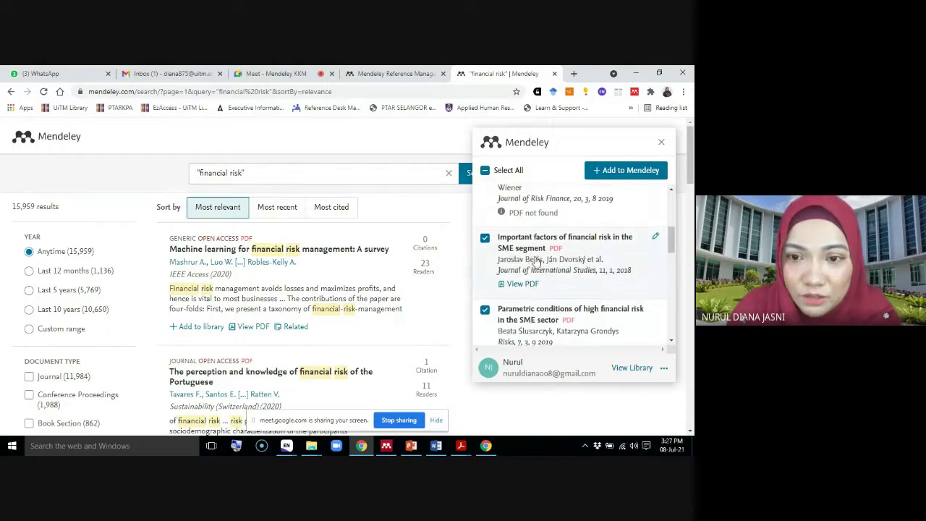
scroll(537, 264, "up", 5)
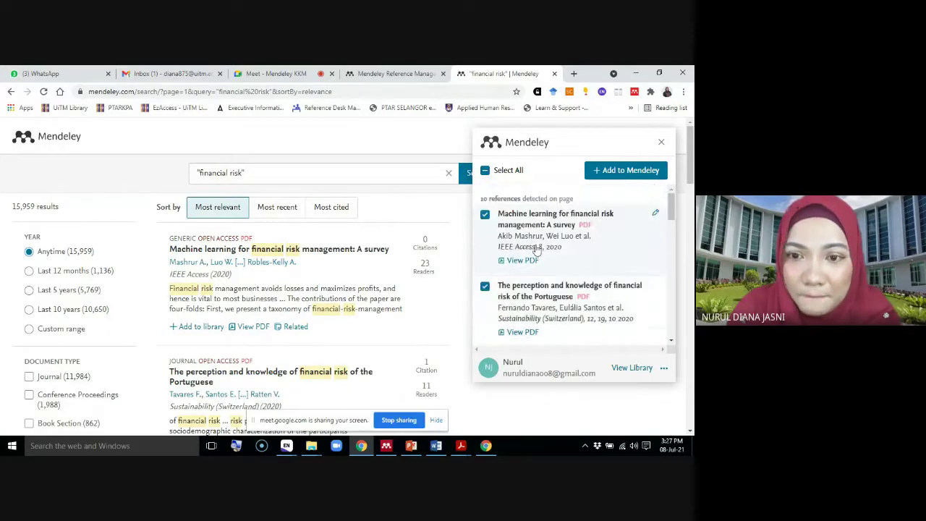
left_click(620, 176)
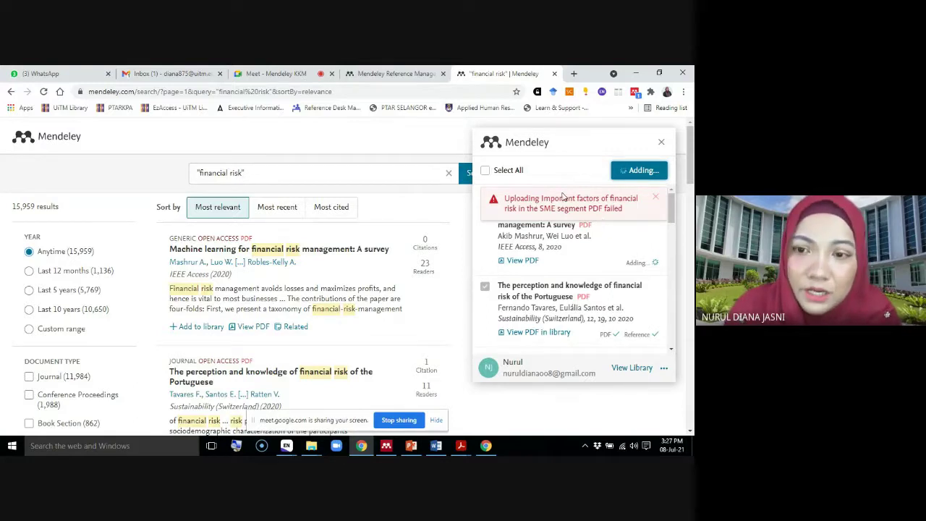
left_click(655, 198)
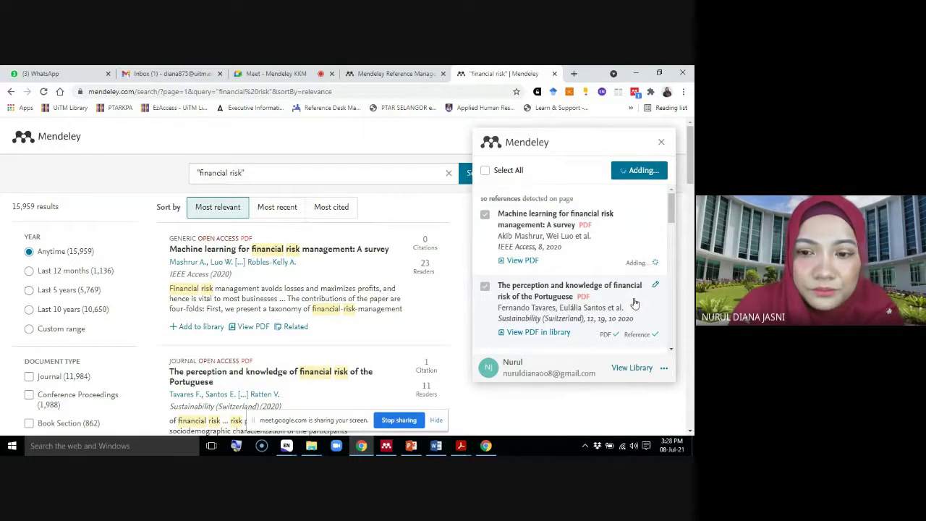
Review the PDF and reference import status of the articles in the Web Importer list, and dismiss the upload notice.
scroll(628, 313, "down", 2)
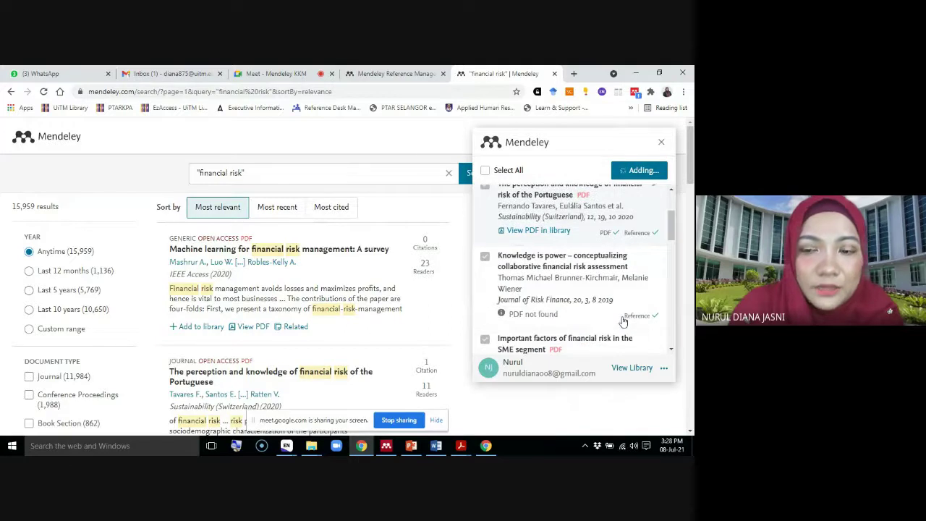
scroll(623, 321, "down", 4)
scroll(626, 290, "up", 2)
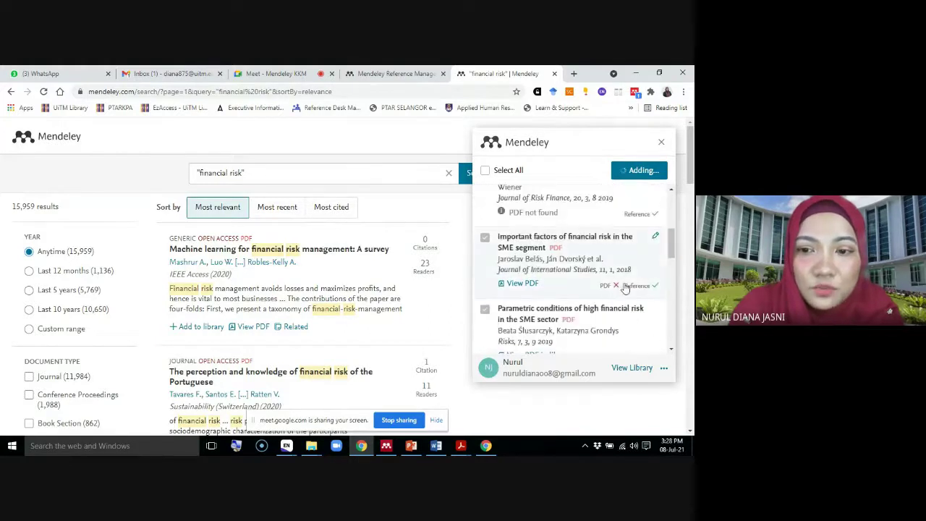
scroll(581, 304, "down", 2)
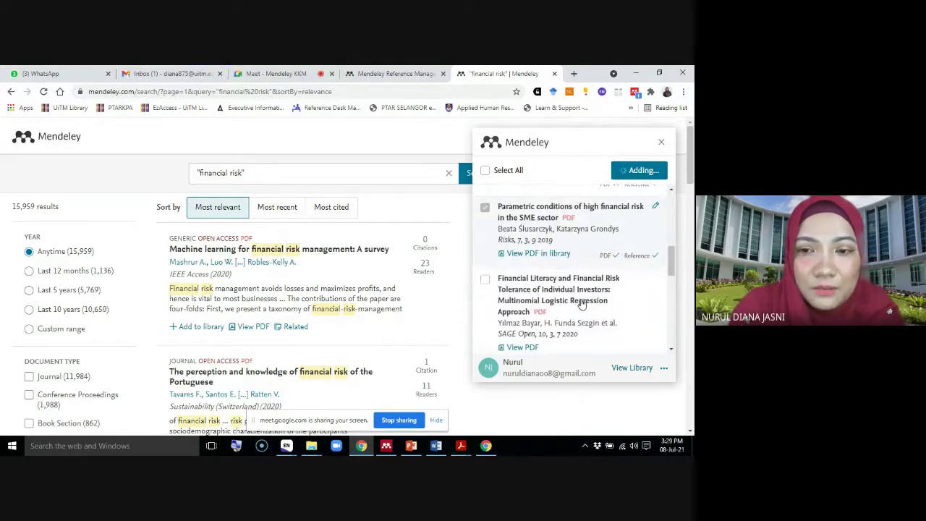
scroll(581, 305, "down", 4)
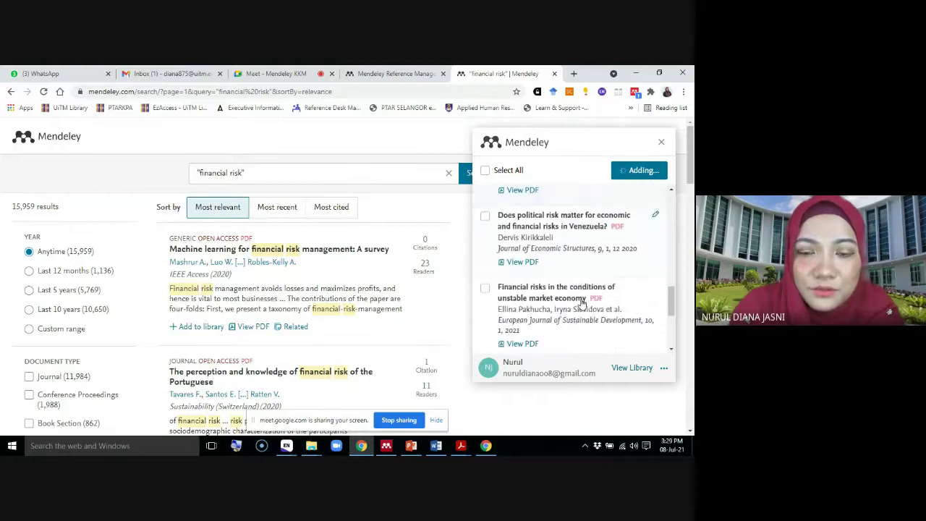
scroll(583, 305, "down", 1)
scroll(582, 302, "down", 2)
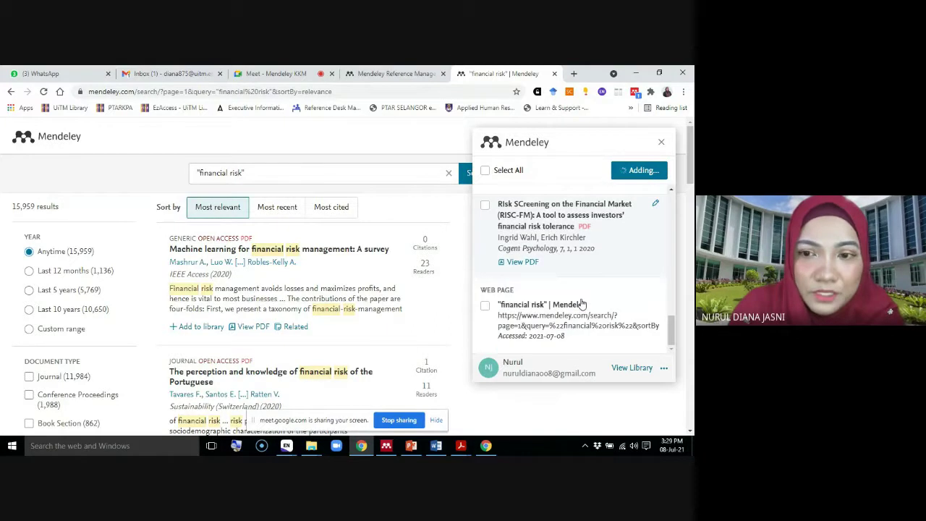
scroll(593, 300, "up", 6)
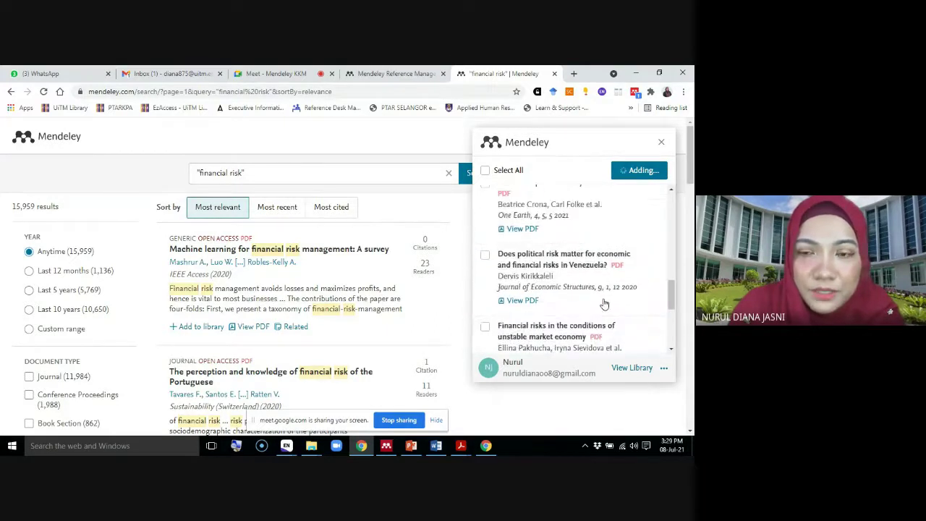
scroll(604, 304, "up", 2)
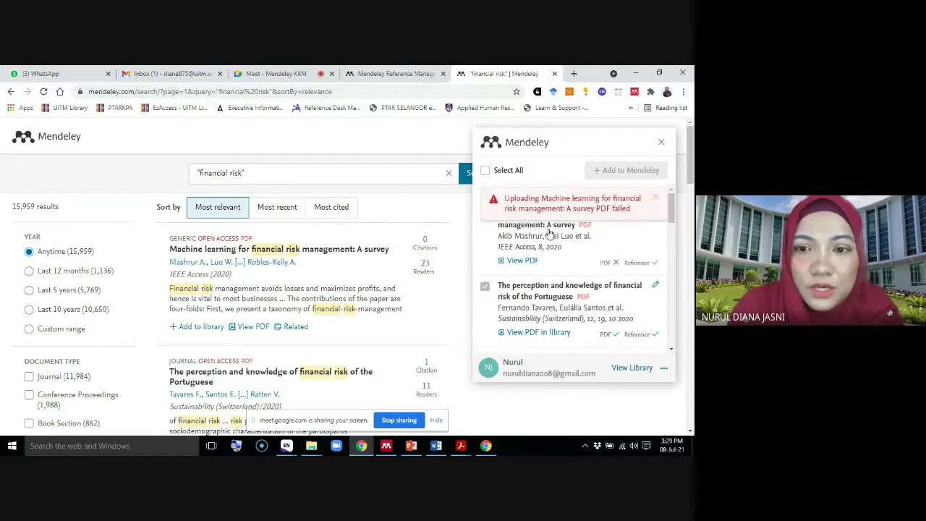
left_click(656, 200)
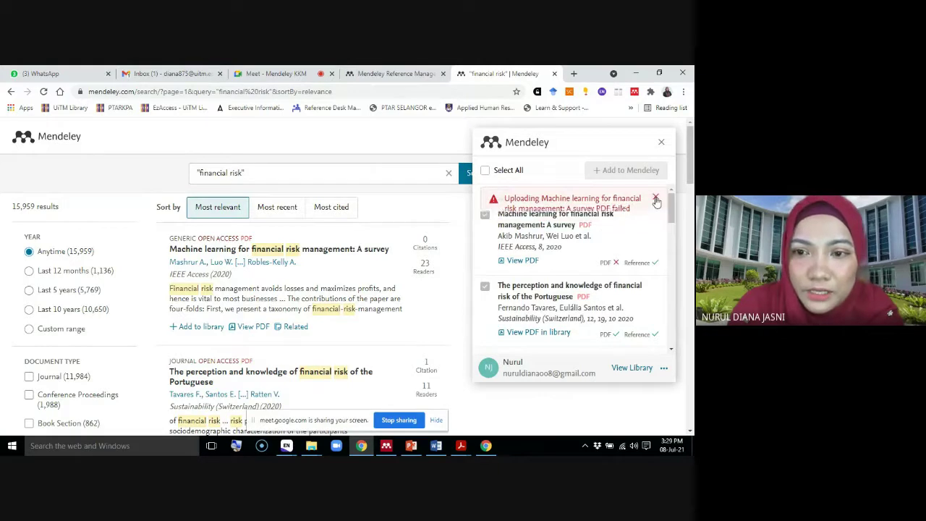
Switch to Mendeley Desktop, sync the library, and view the details of "Important factors of financial risk in the SME segment".
left_click(387, 446)
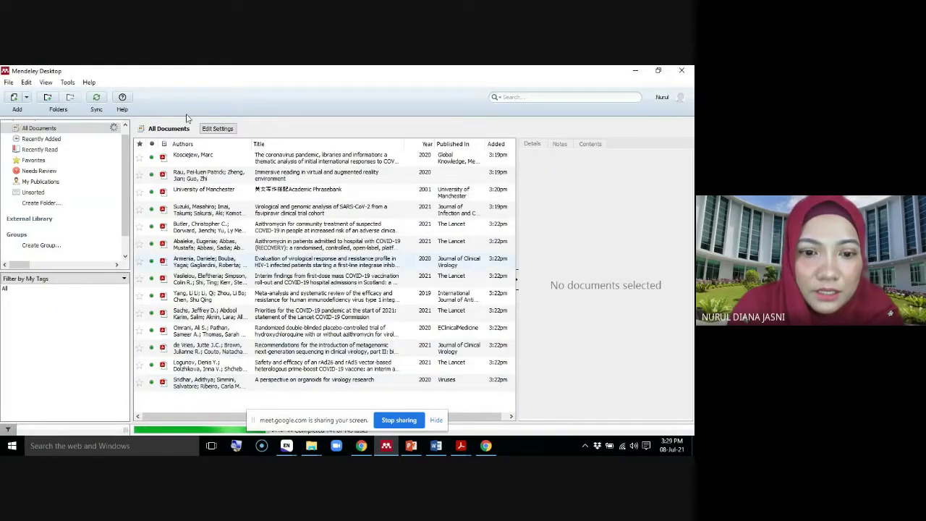
left_click(98, 97)
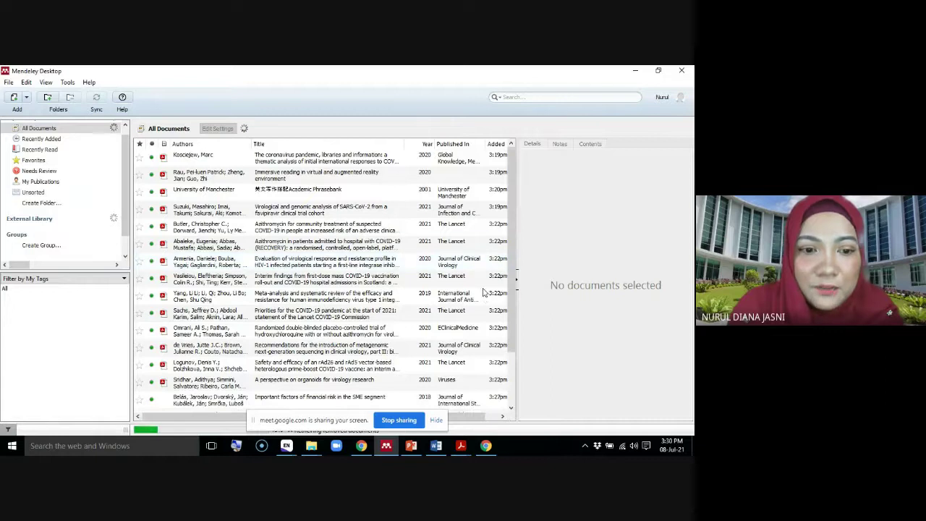
scroll(483, 292, "down", 2)
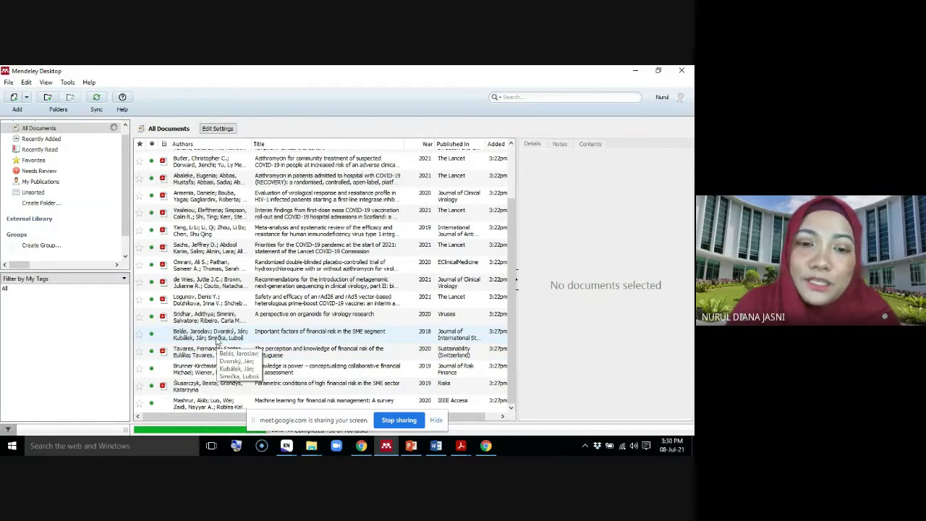
left_click(215, 334)
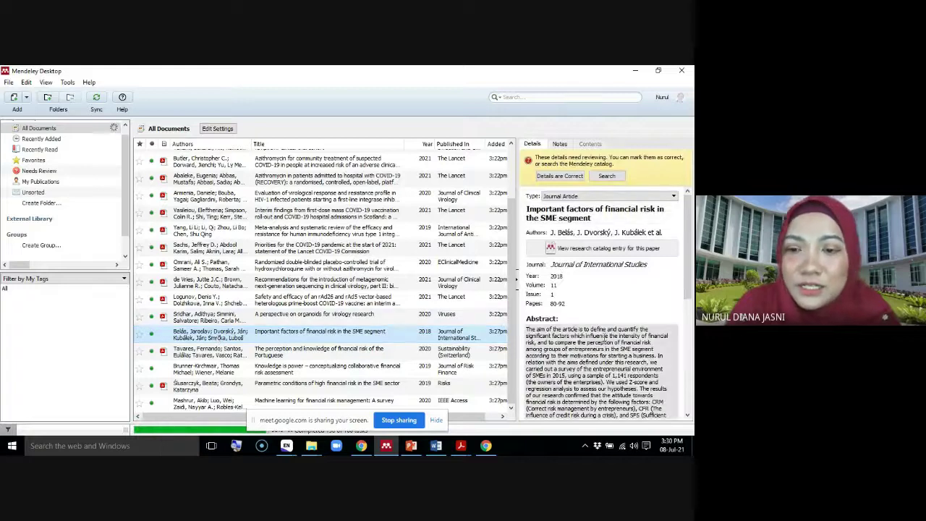
scroll(602, 336, "down", 3)
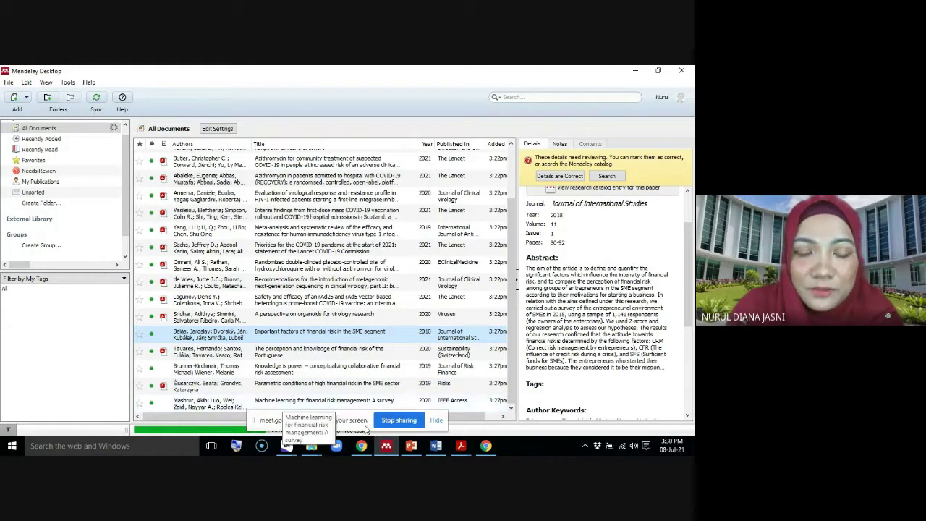
Switch to the Google Meet call in the browser, read the in-call messages, and close the message panel.
left_click(361, 447)
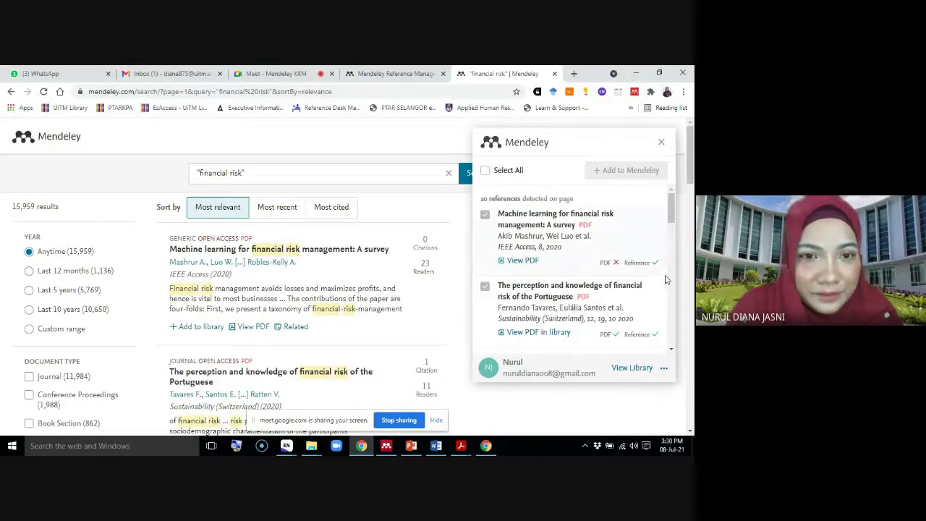
left_click(284, 78)
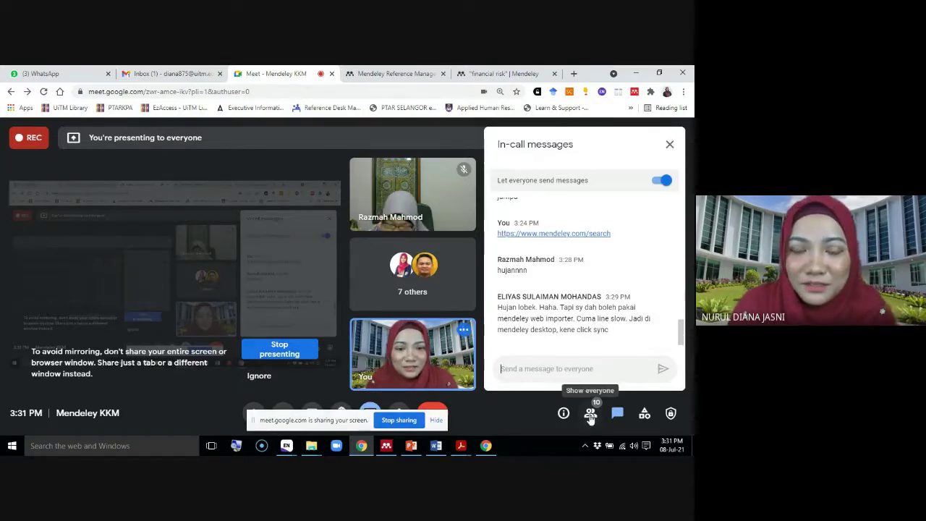
left_click(669, 144)
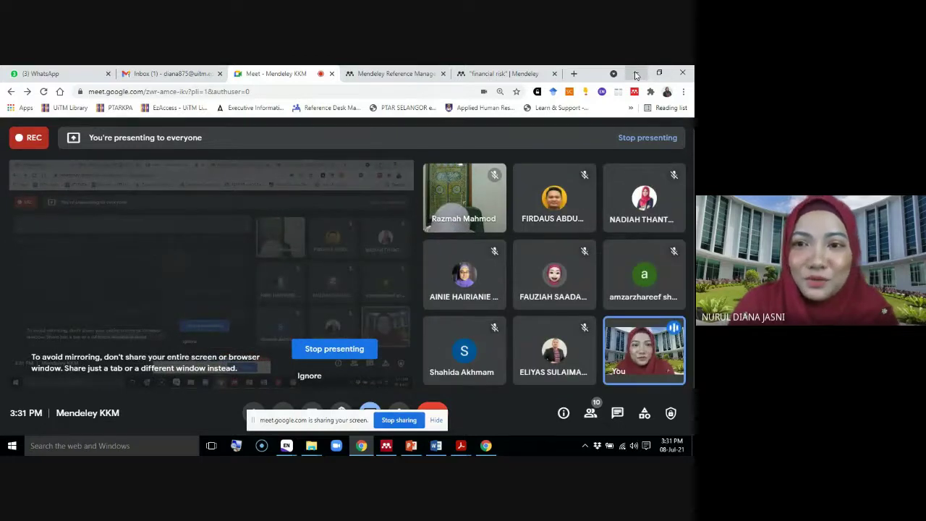
left_click(635, 73)
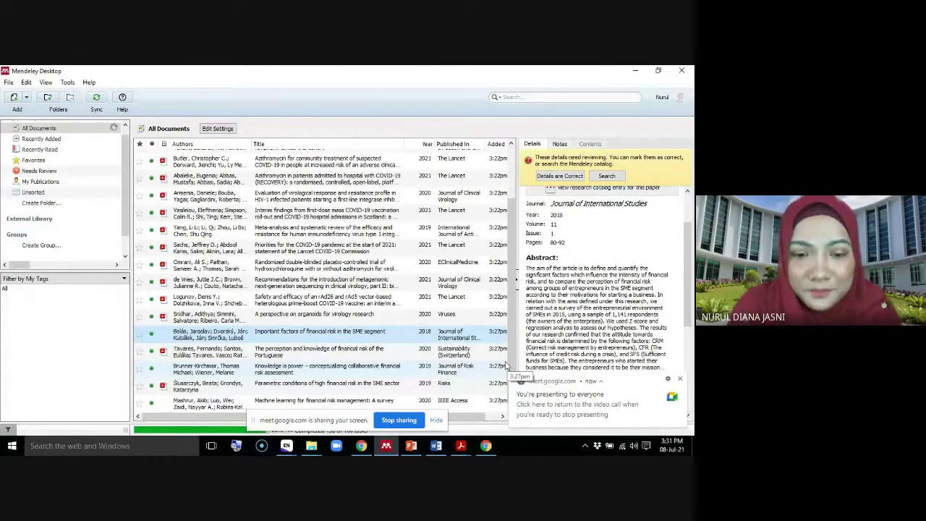
Check the participants in the Google Meet call and return to the "financial risk" results on the Mendeley website.
mouse_move(362, 447)
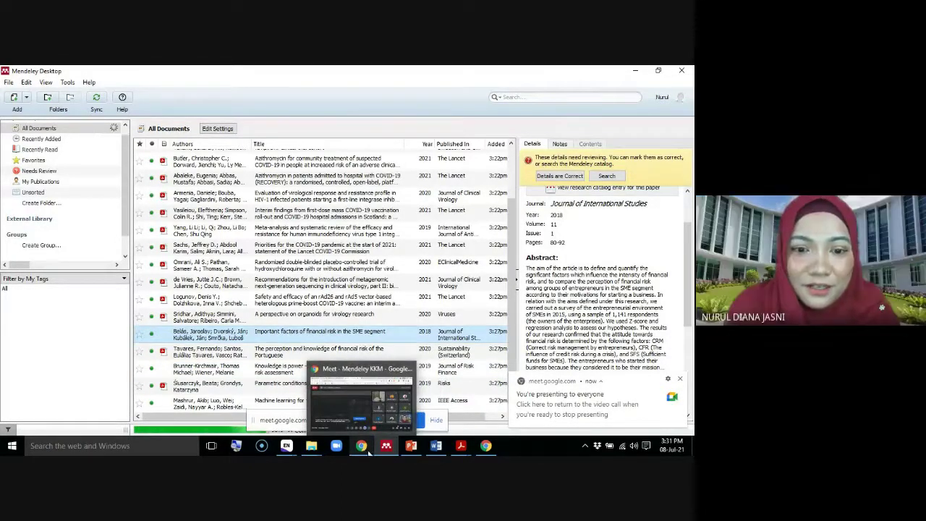
left_click(359, 398)
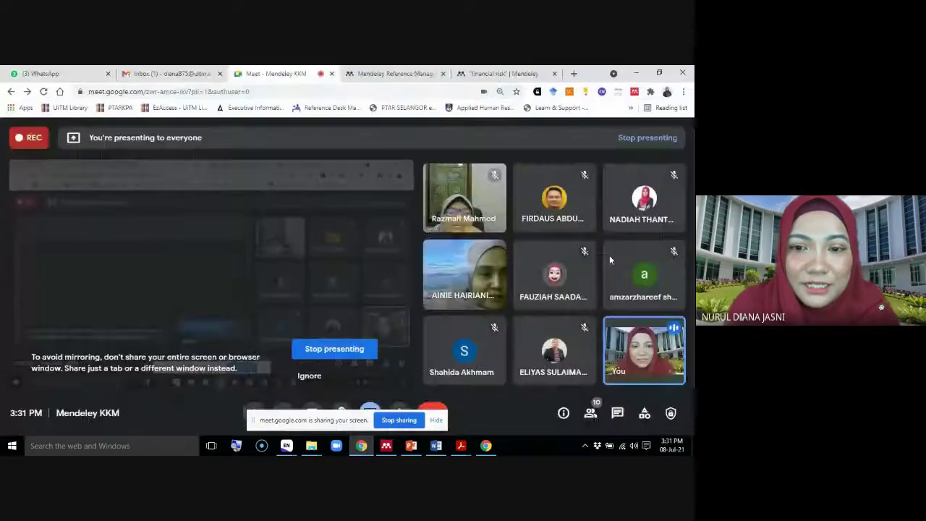
left_click(396, 73)
left_click(505, 73)
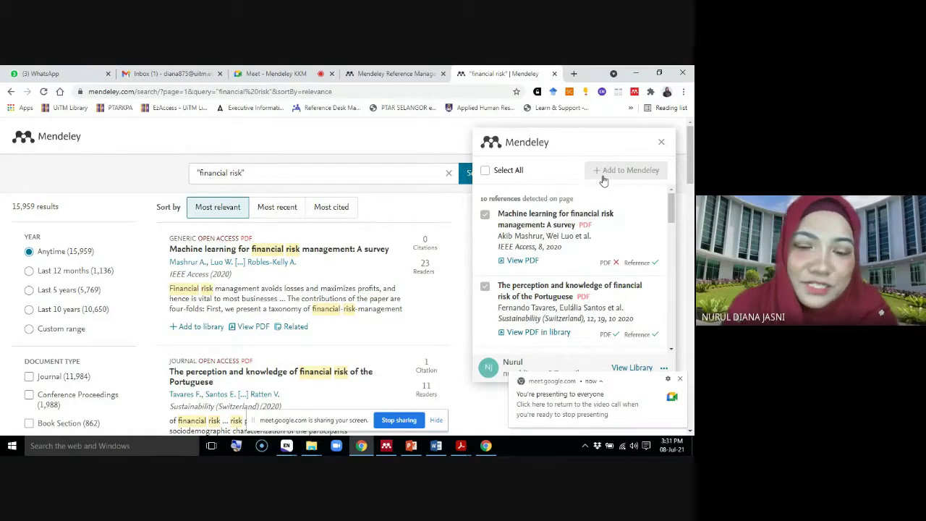
In Mendeley Desktop, review the recently added financial risk articles, comparing those with and without an attached PDF.
left_click(392, 447)
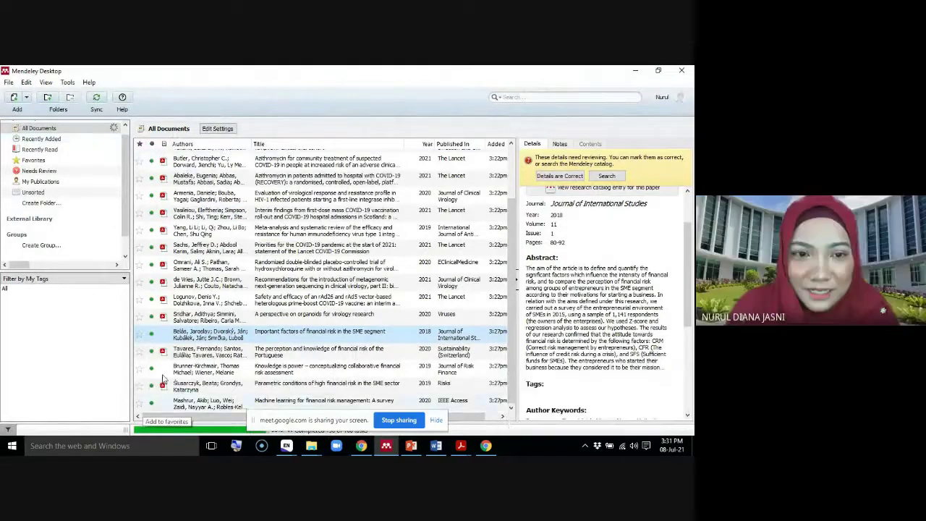
scroll(205, 217, "up", 2)
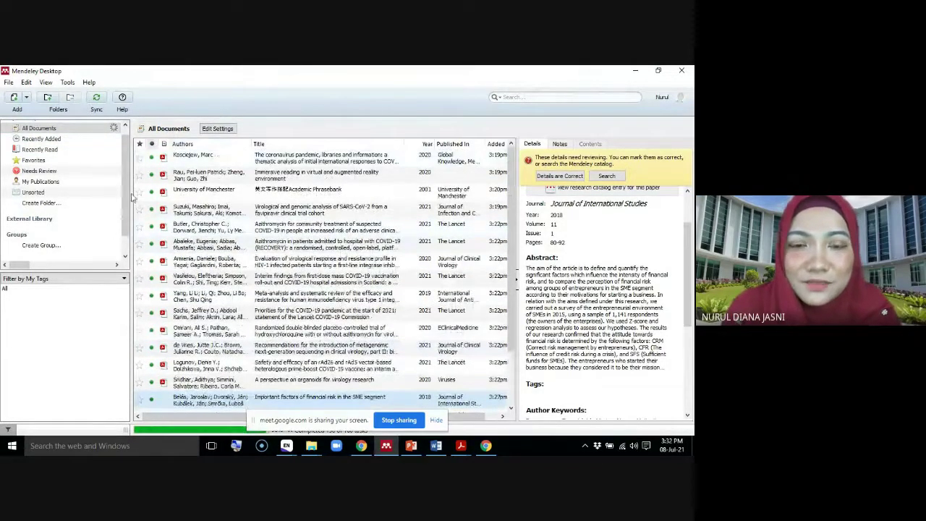
left_click(41, 138)
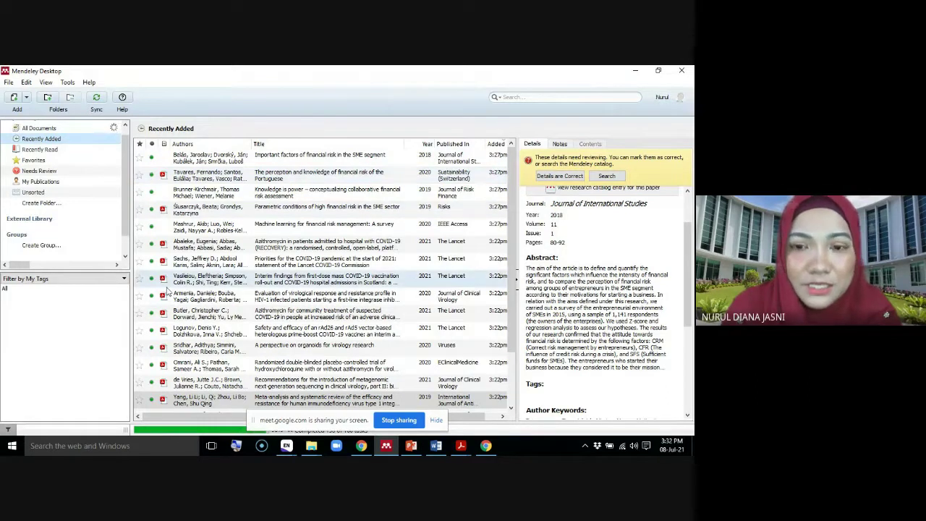
left_click(187, 231)
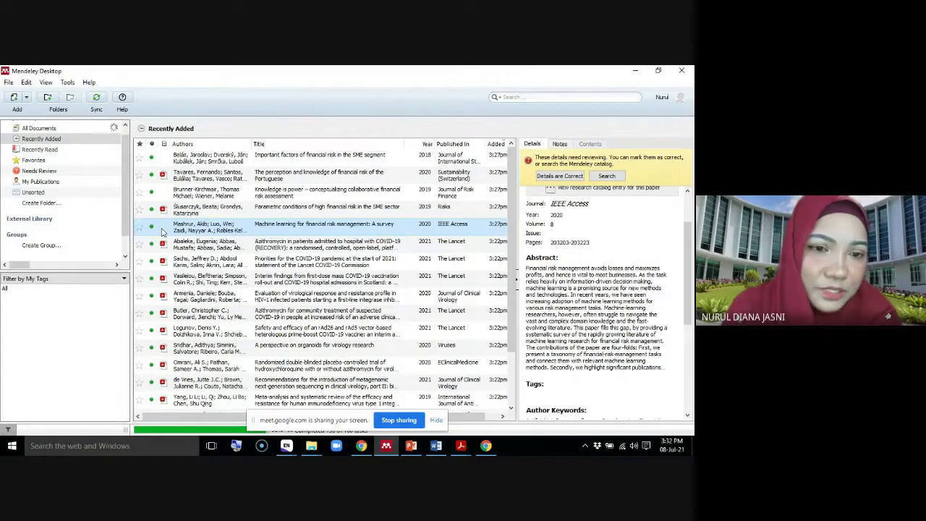
left_click(192, 195)
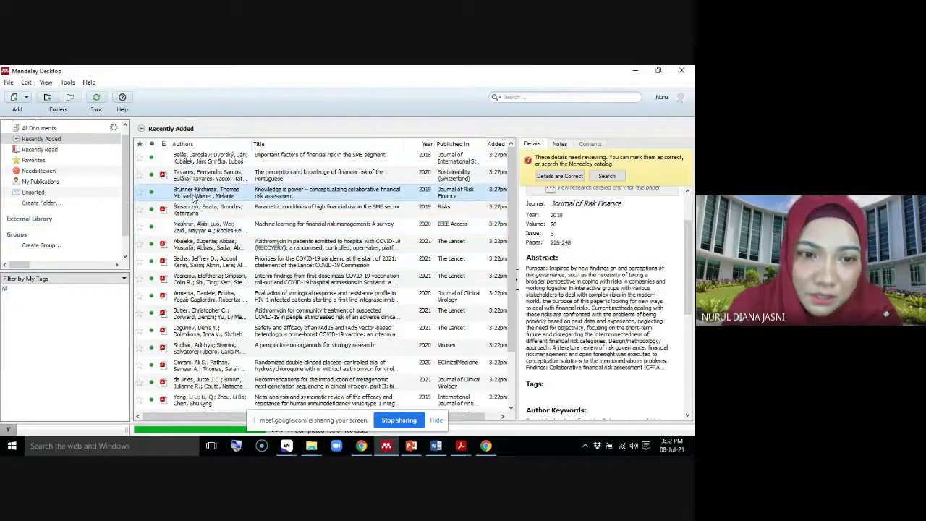
left_click(166, 177)
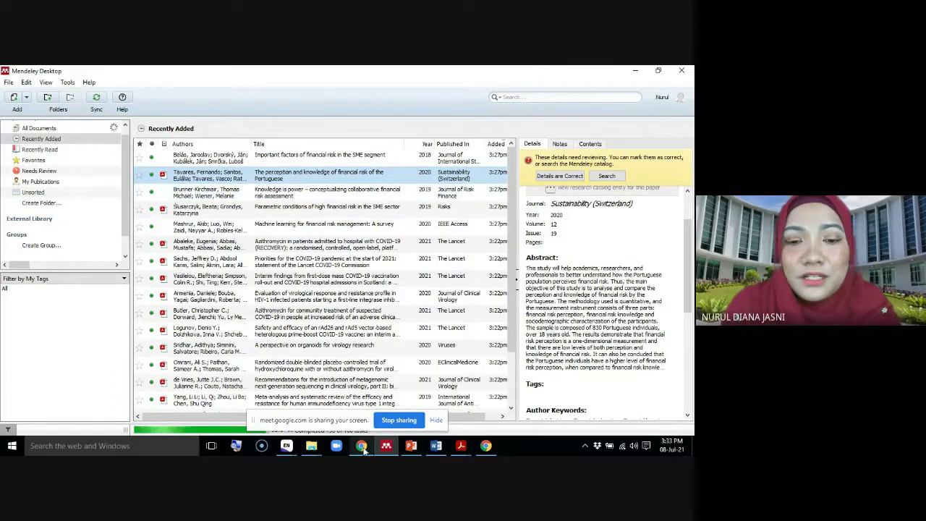
Switch back to the "financial risk" search results in the browser and close Mendeley Web Importer.
mouse_move(363, 449)
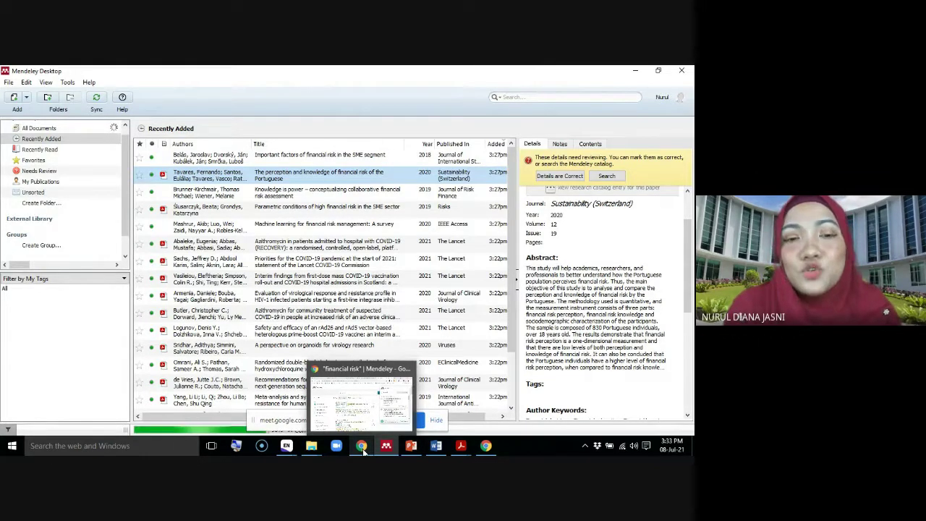
left_click(363, 449)
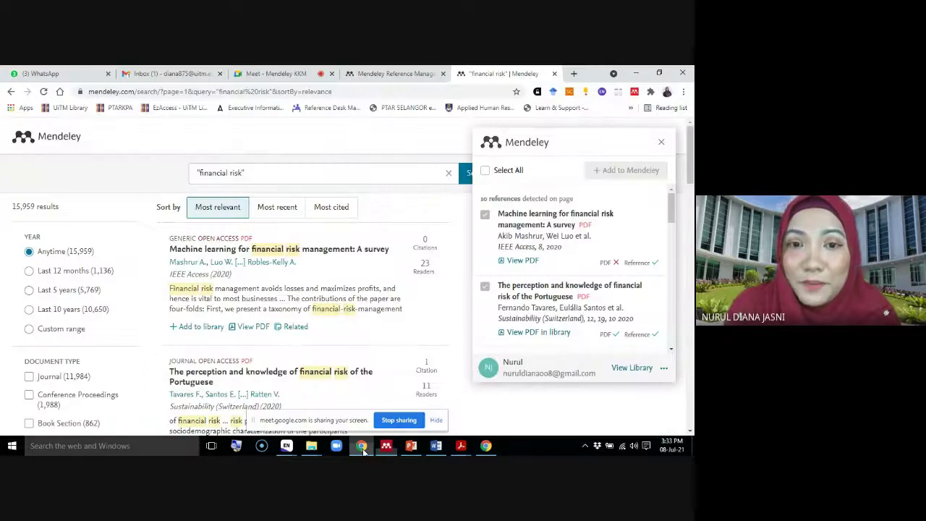
left_click(661, 142)
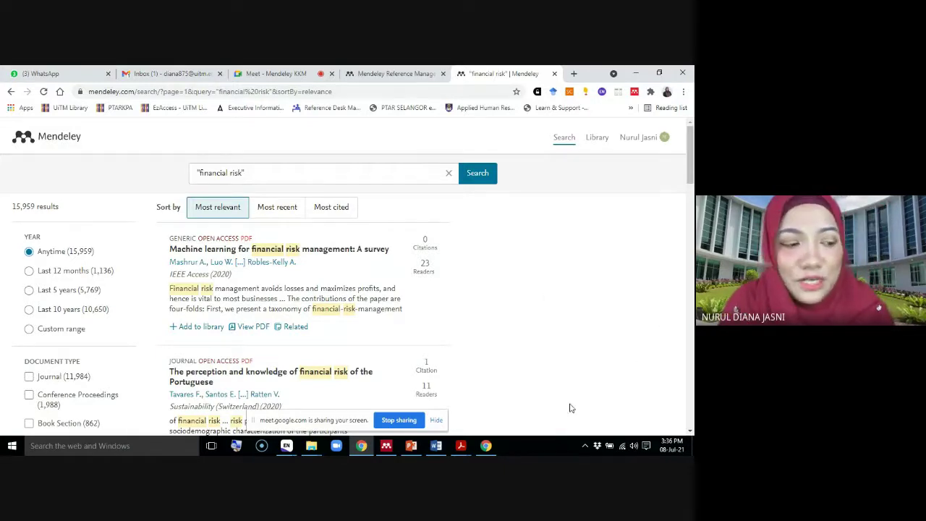
Look at the blank Word document and the PDF files in the Lit Review desktop folder, and return to Mendeley Desktop.
mouse_move(461, 449)
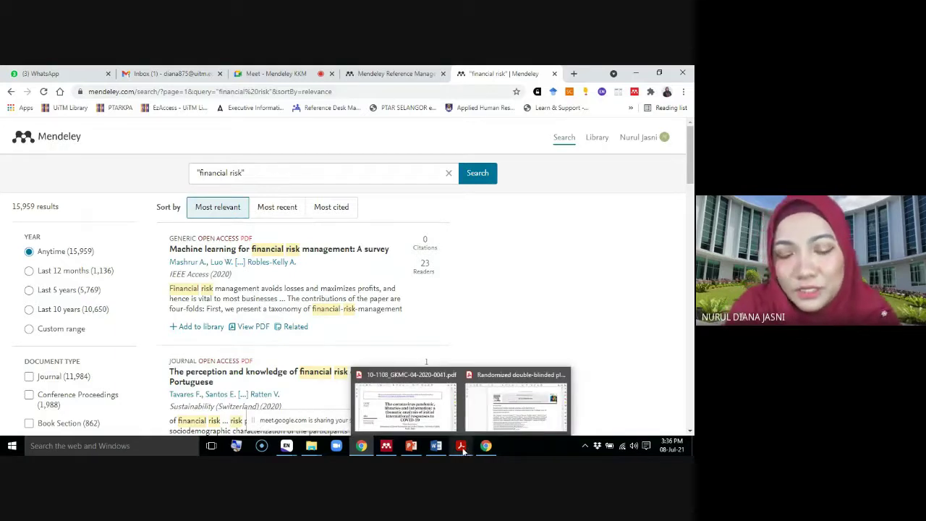
left_click(386, 446)
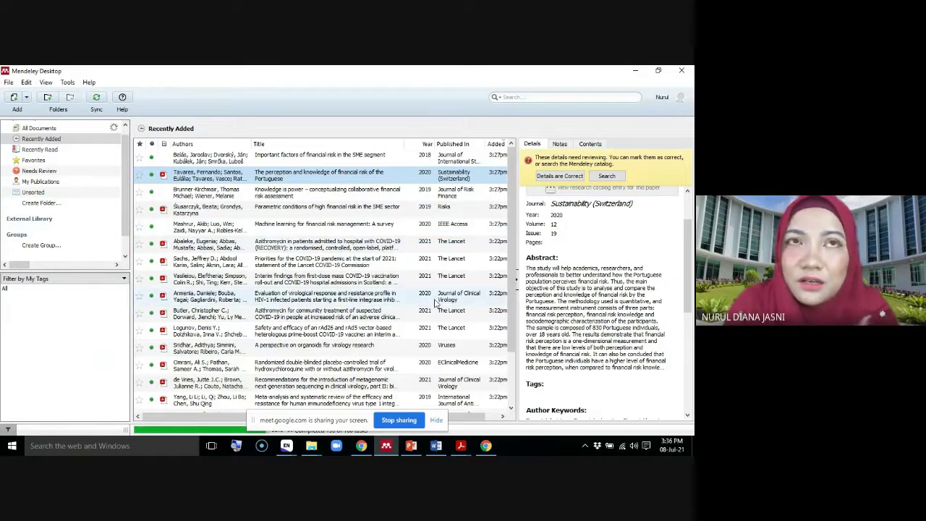
left_click(437, 445)
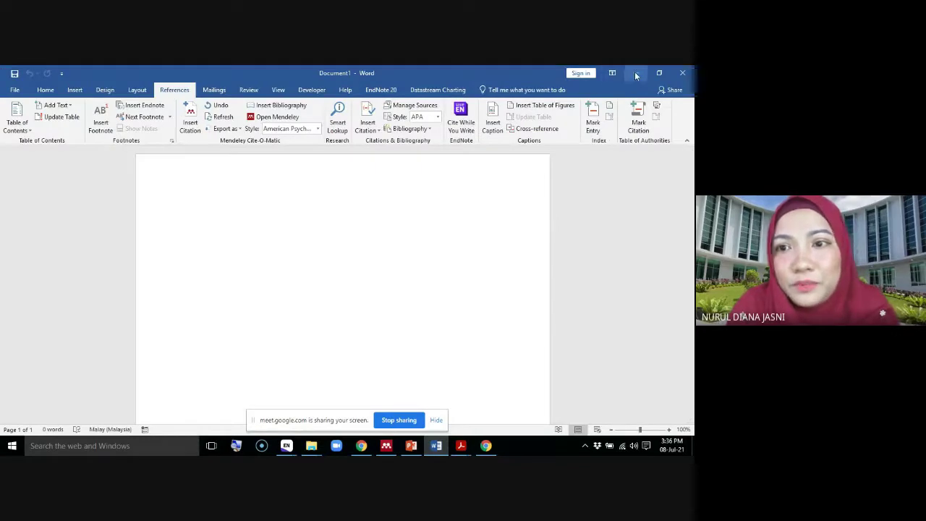
left_click(636, 75)
left_click(636, 73)
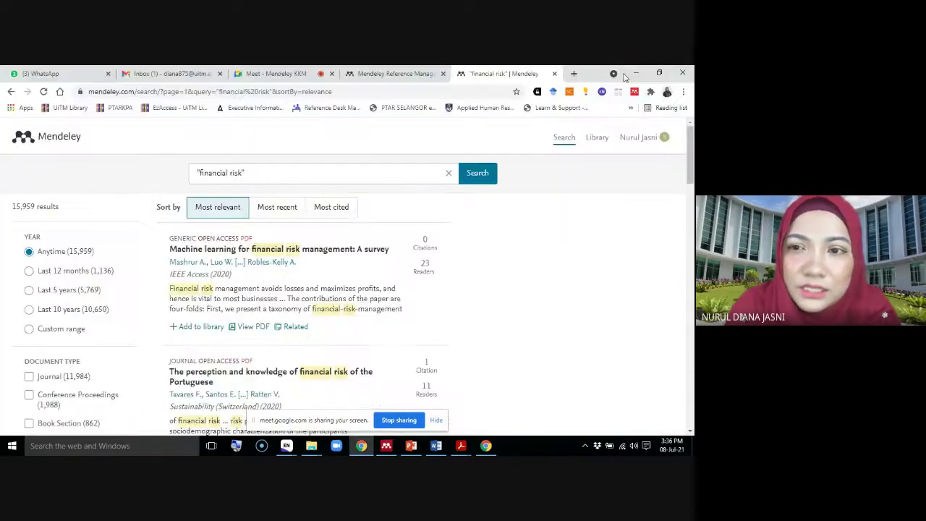
left_click(636, 74)
double_click(133, 85)
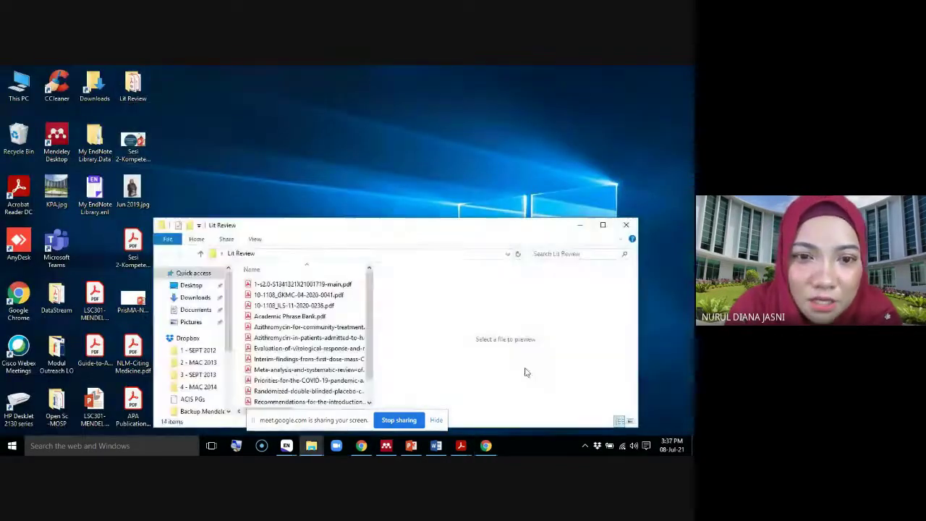
left_click(580, 225)
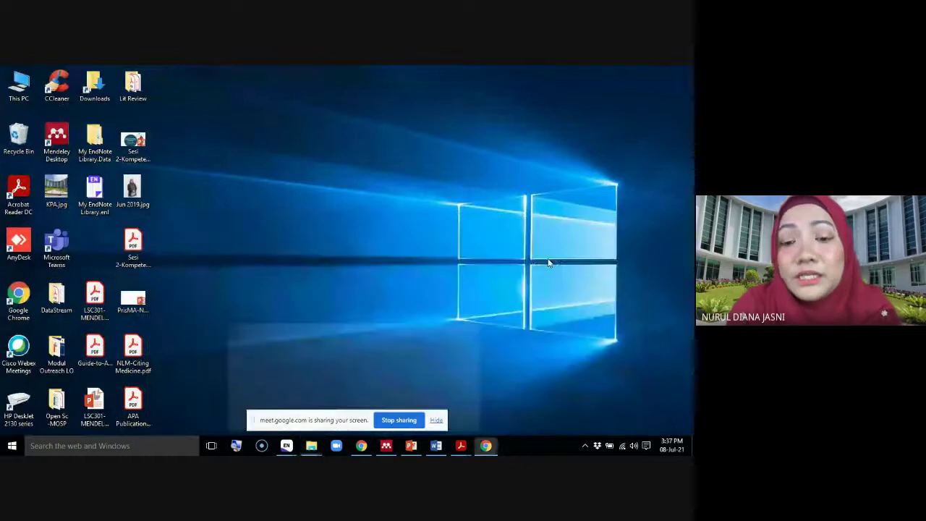
left_click(387, 445)
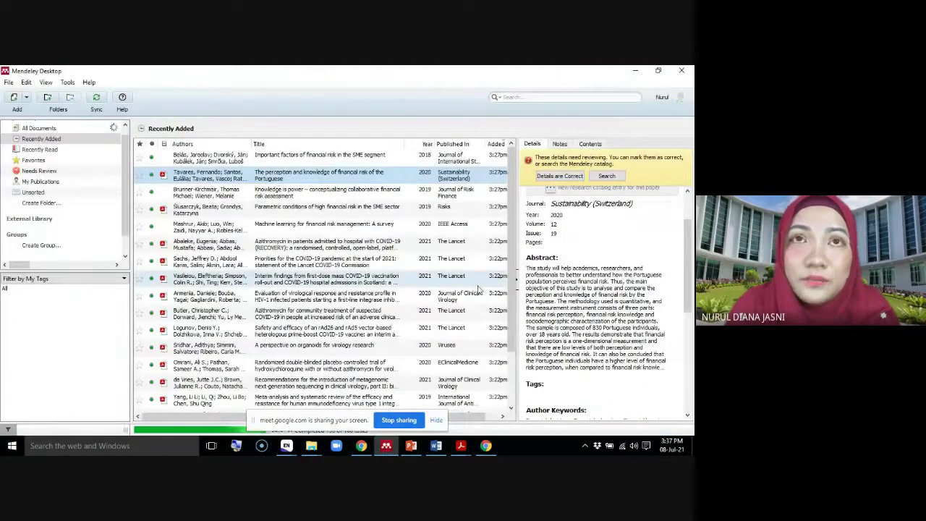
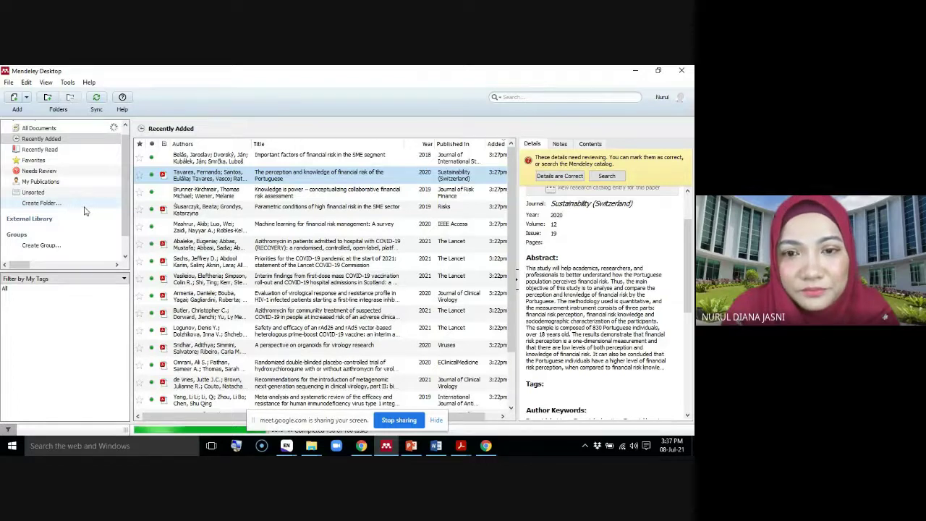
Create a library folder named "FYP".
left_click(43, 205)
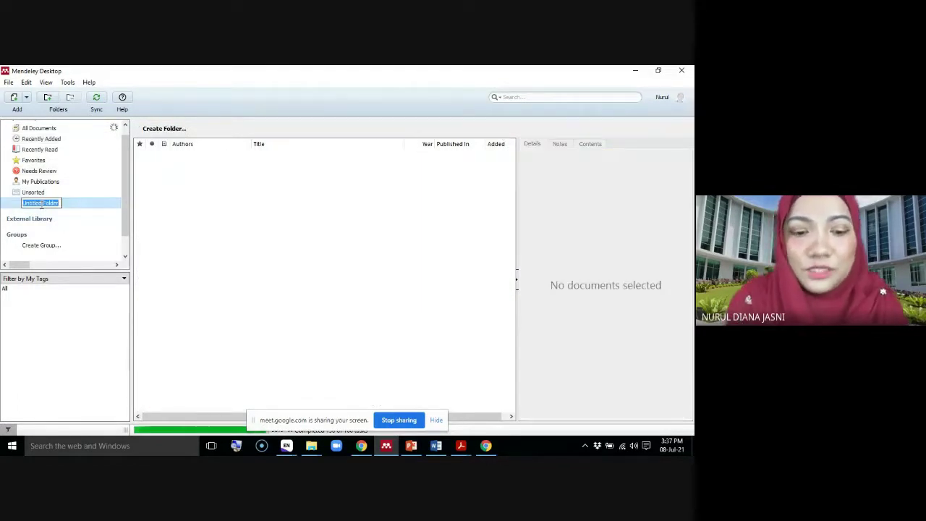
type("FYP")
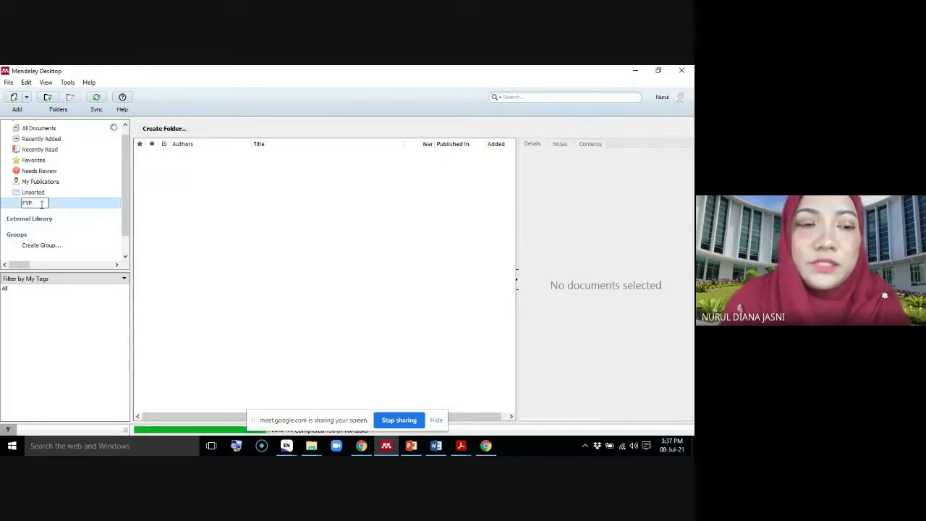
key("Return")
Create another library folder named "Group" alongside the "FYP" folder.
left_click(28, 194)
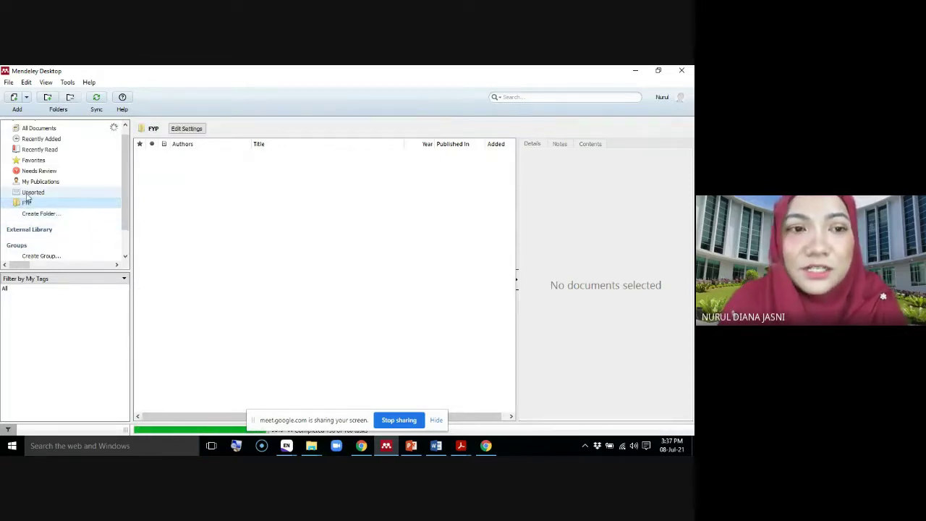
right_click(26, 201)
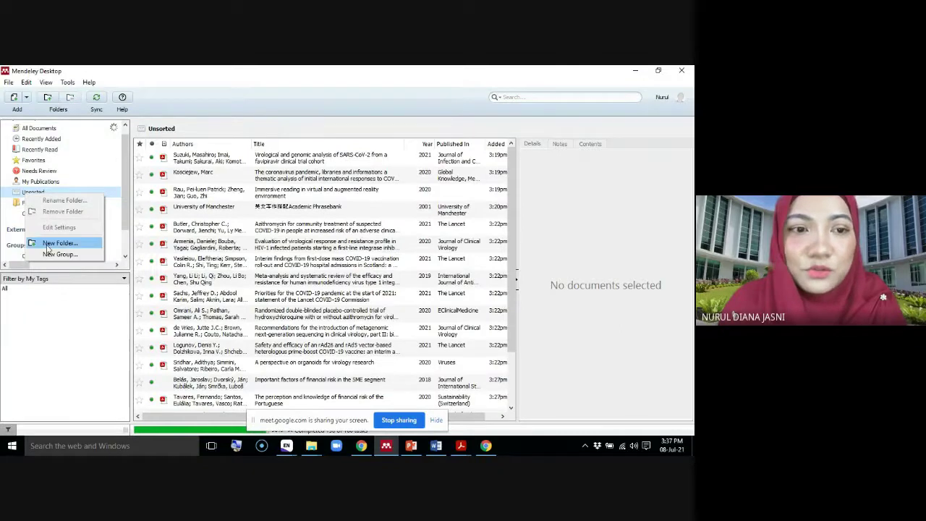
left_click(58, 242)
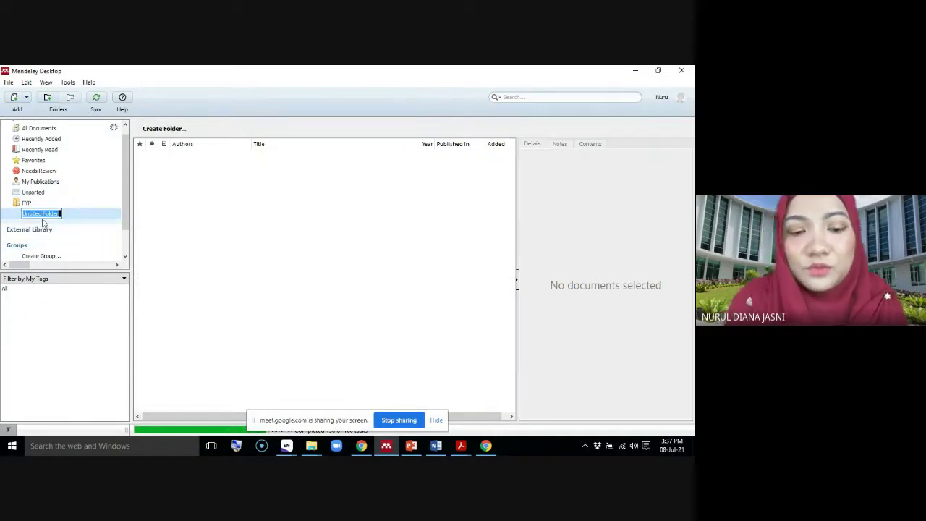
type("Group")
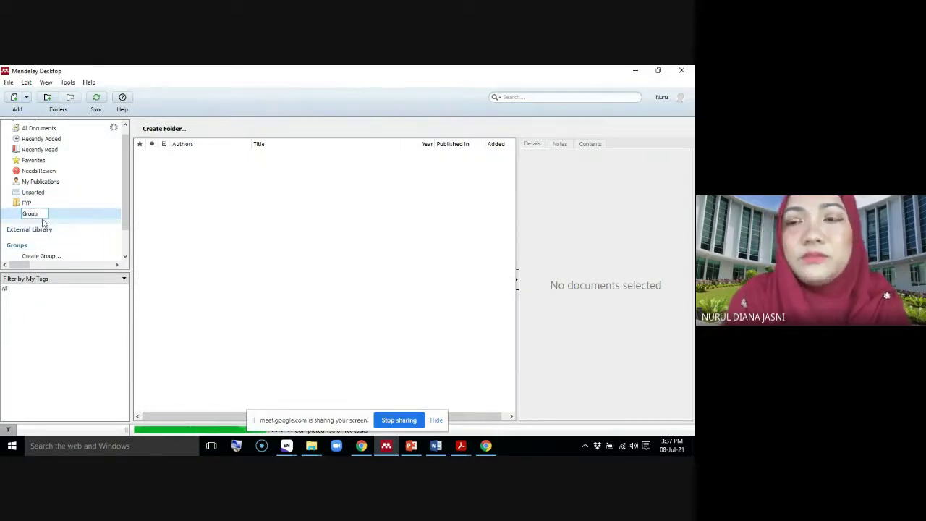
key("Return")
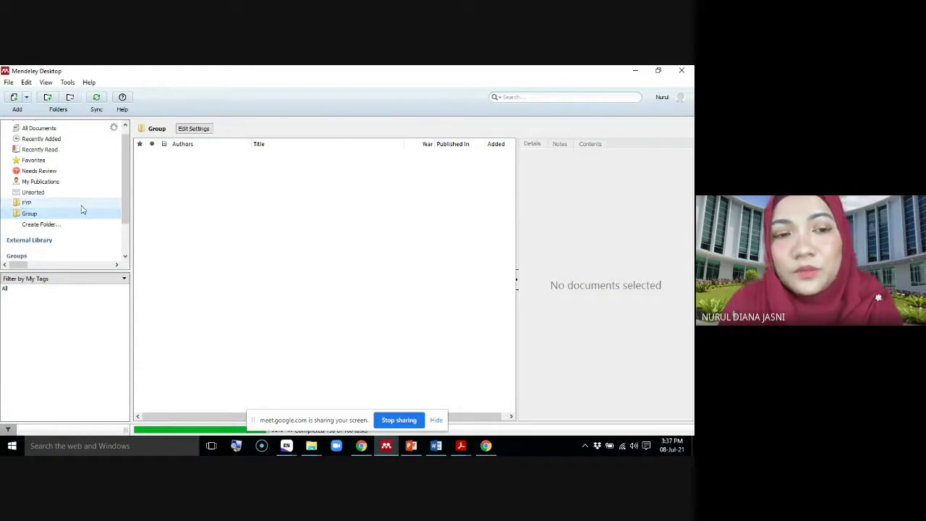
Remove the "Group" and "FYP" folders from the library.
left_click(47, 131)
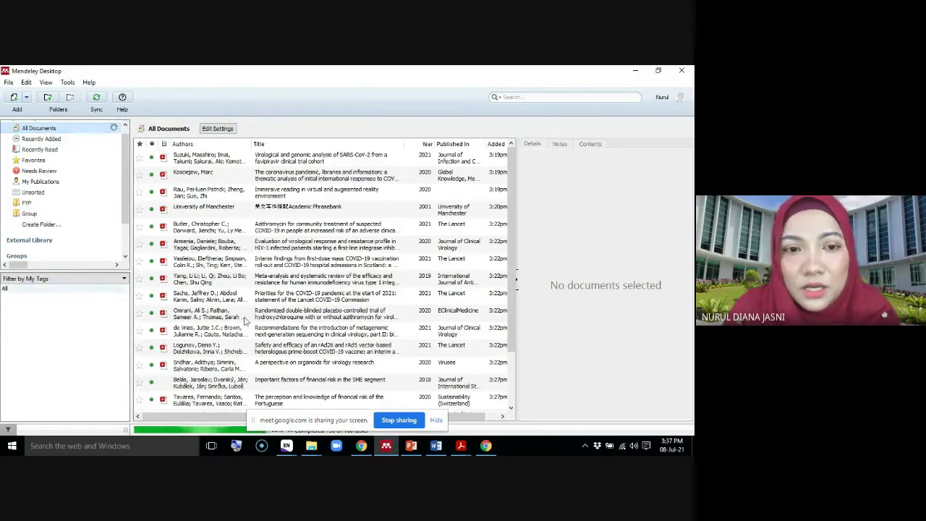
left_click(277, 158)
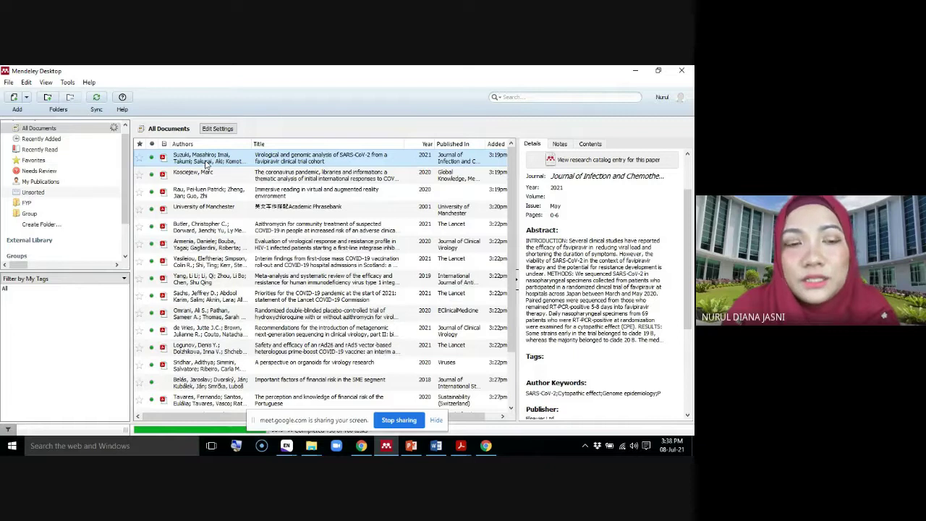
right_click(26, 215)
left_click(58, 234)
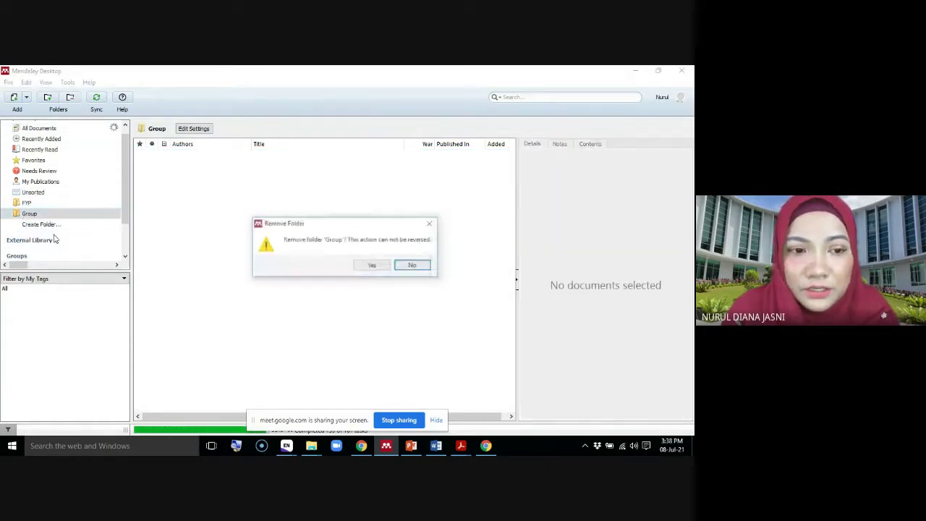
left_click(370, 265)
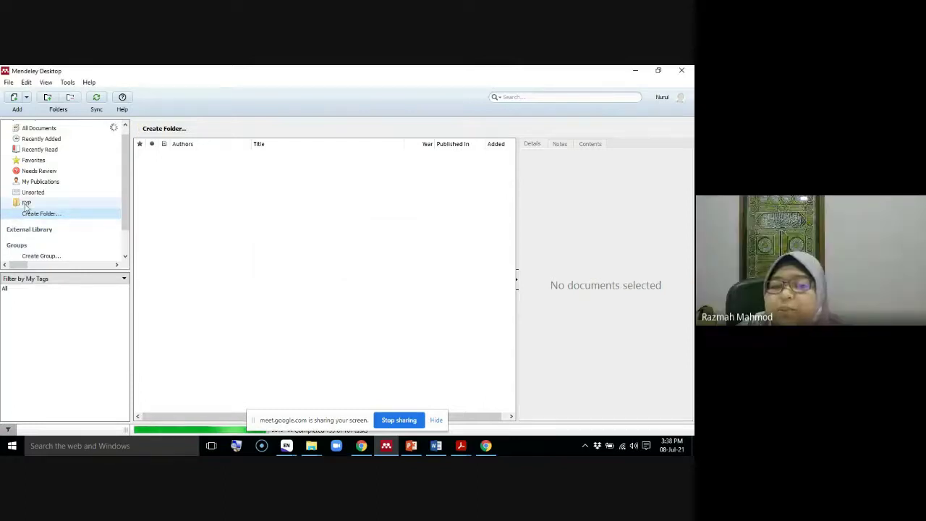
right_click(28, 207)
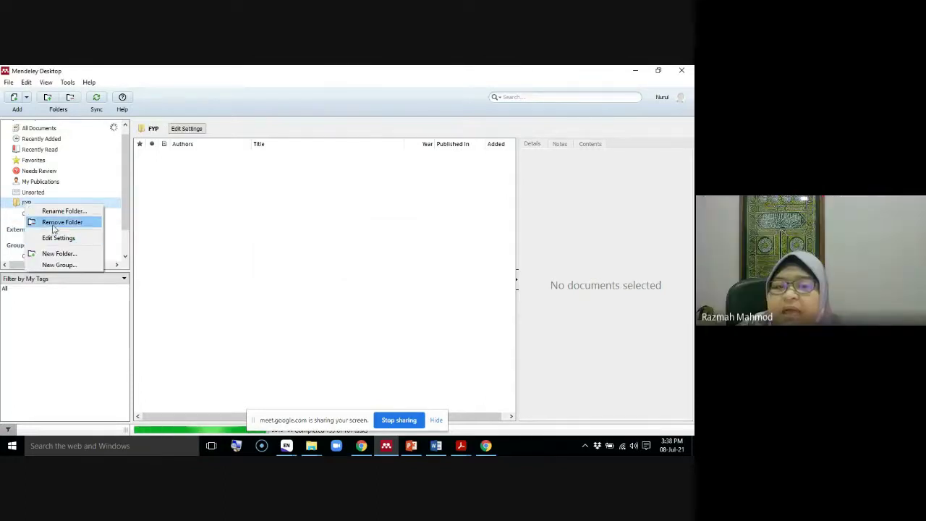
left_click(58, 223)
left_click(369, 265)
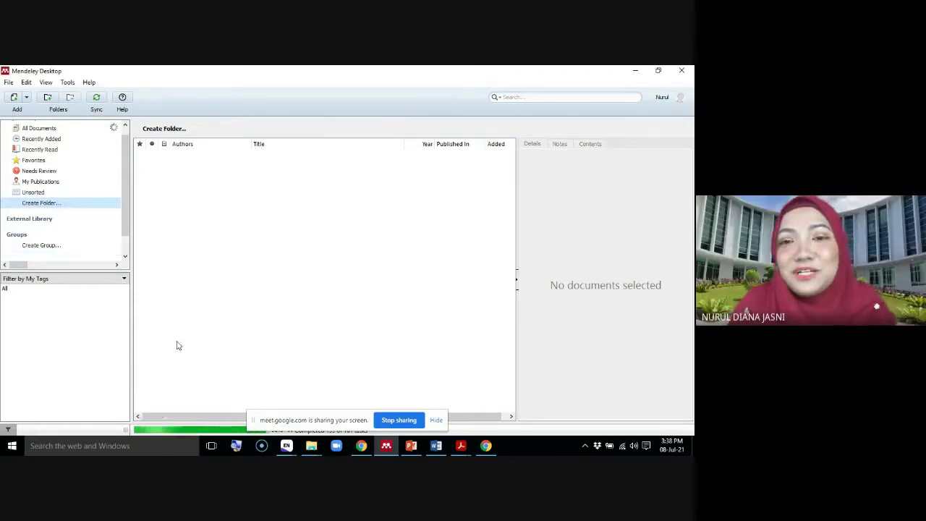
Look through the list of all documents and review the details of the article on SARS-CoV-2 from a favipiravir clinical trial cohort.
left_click(32, 131)
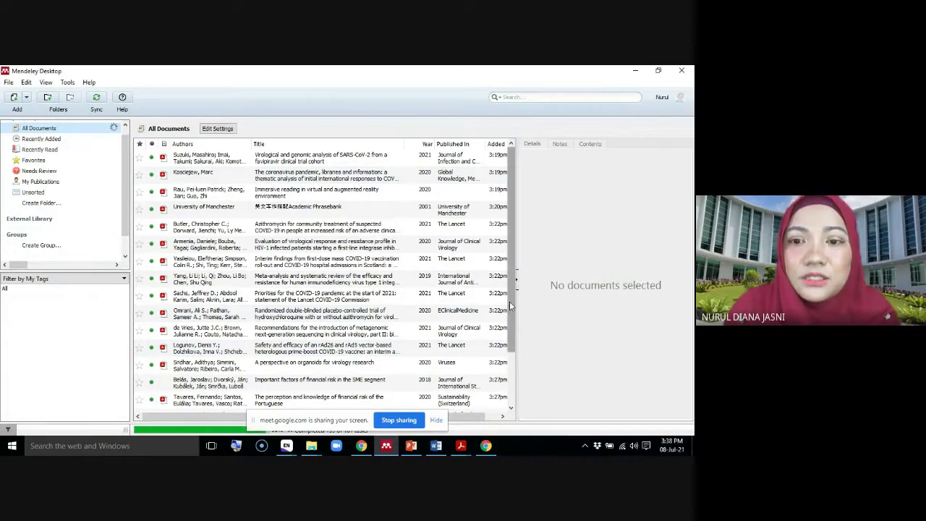
scroll(510, 311, "down", 1)
scroll(510, 327, "up", 1)
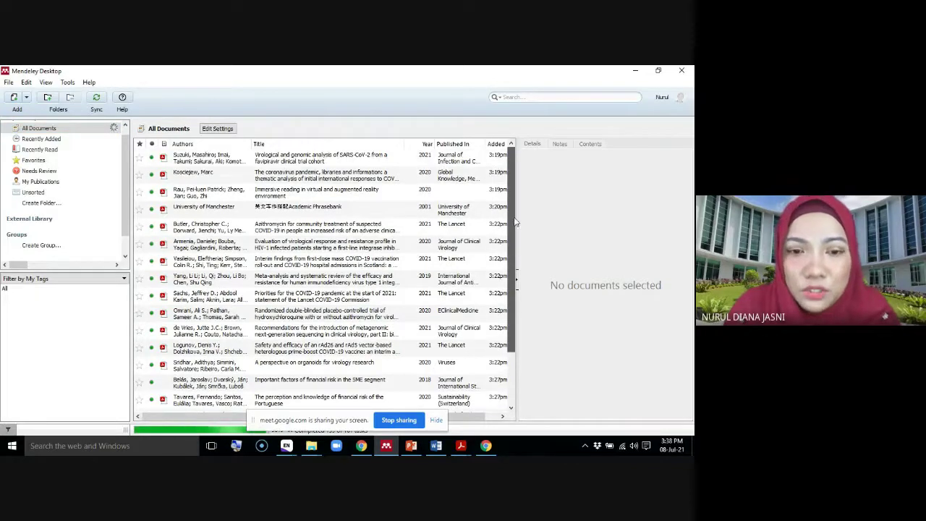
left_click_drag(516, 315, 507, 362)
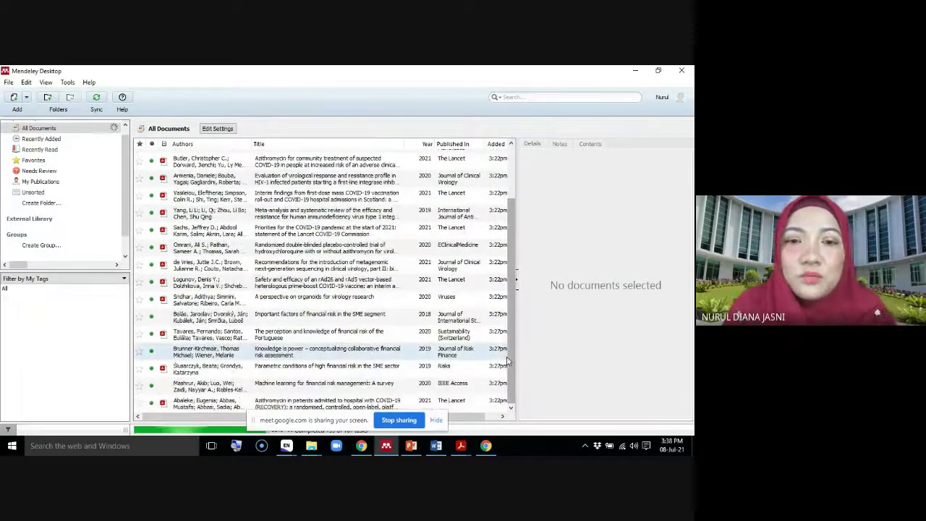
left_click_drag(515, 338, 511, 212)
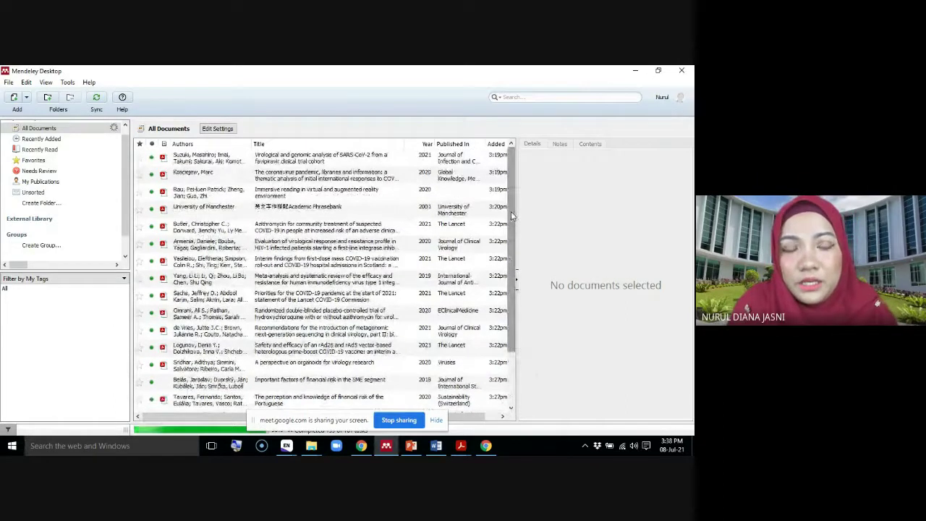
left_click(302, 161)
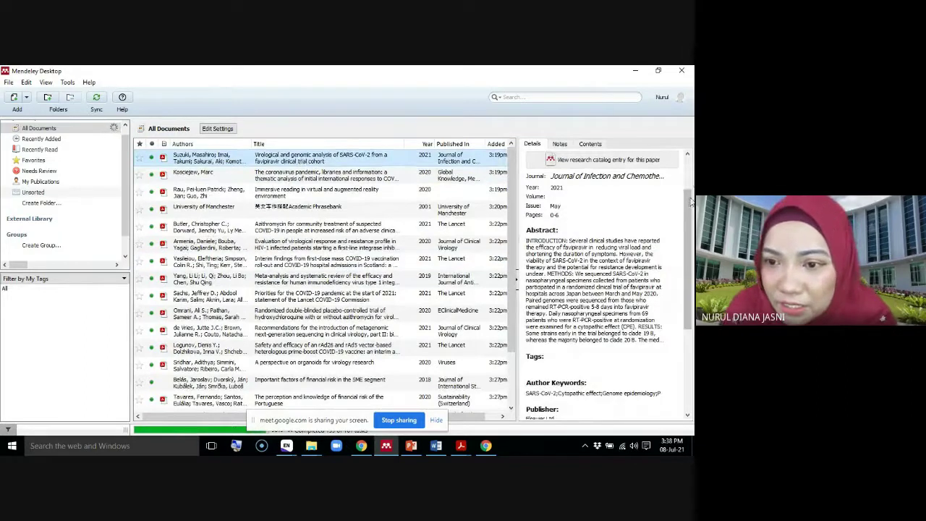
left_click_drag(687, 217, 687, 192)
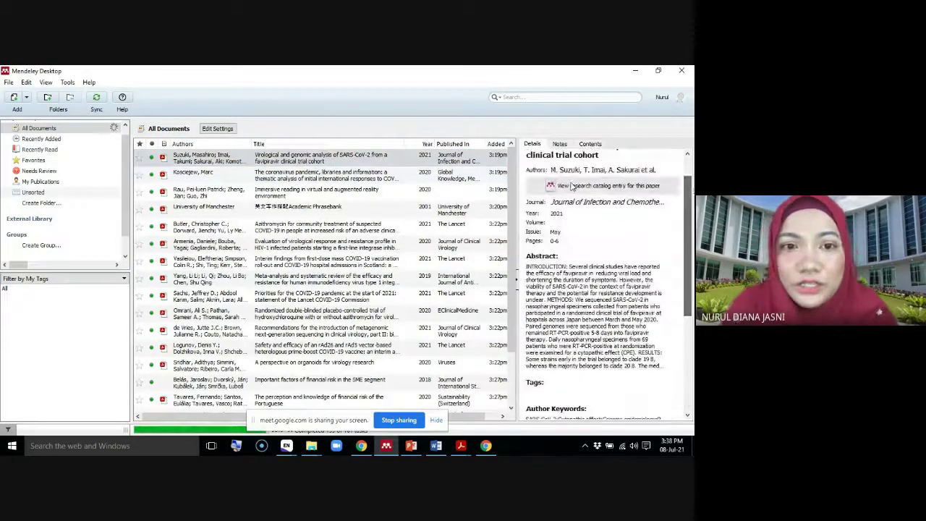
Open the PDF of the favipiravir clinical trial article and go to its abstract and introduction.
double_click(235, 160)
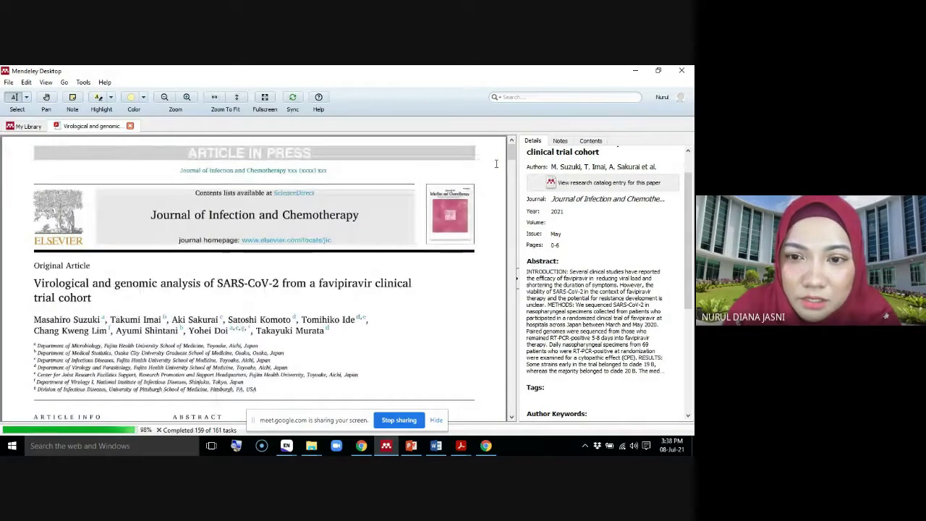
mouse_move(511, 154)
left_mouse_down()
mouse_move(513, 177)
mouse_move(513, 165)
left_mouse_up()
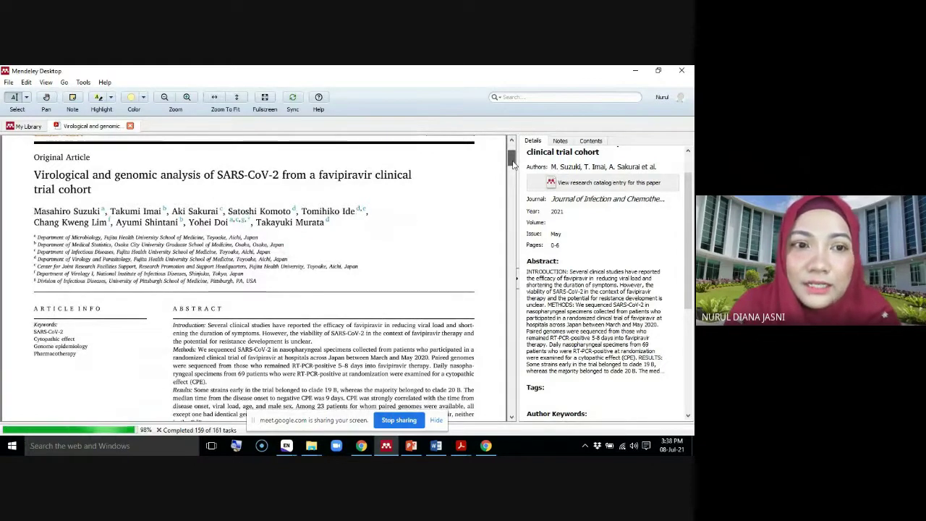
left_click_drag(512, 165, 514, 172)
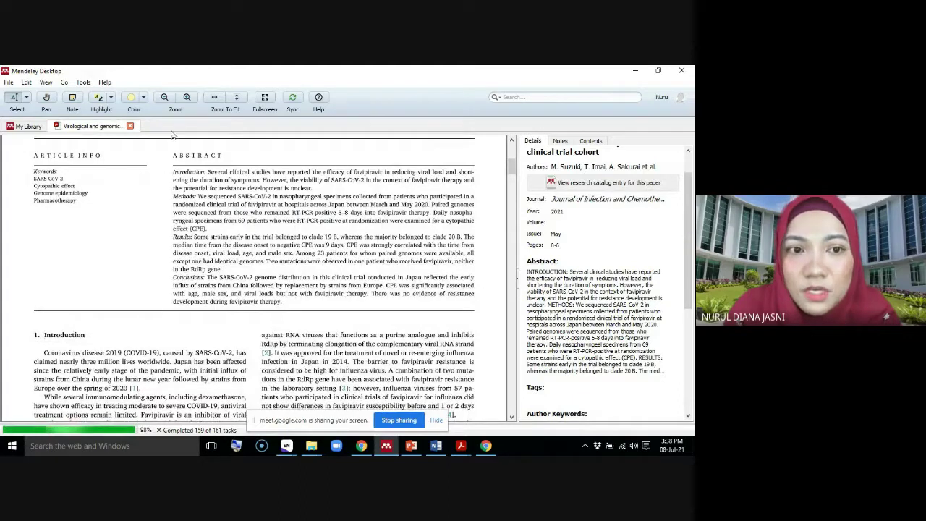
Highlight the first two lines of the Introduction, starting at "Coronavirus disease 2019", as text in pink.
left_click(111, 99)
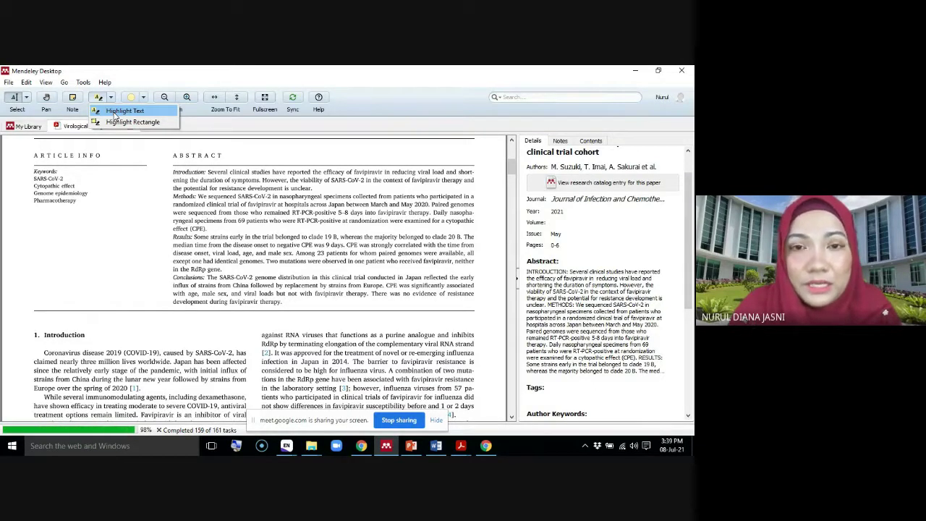
left_click(130, 111)
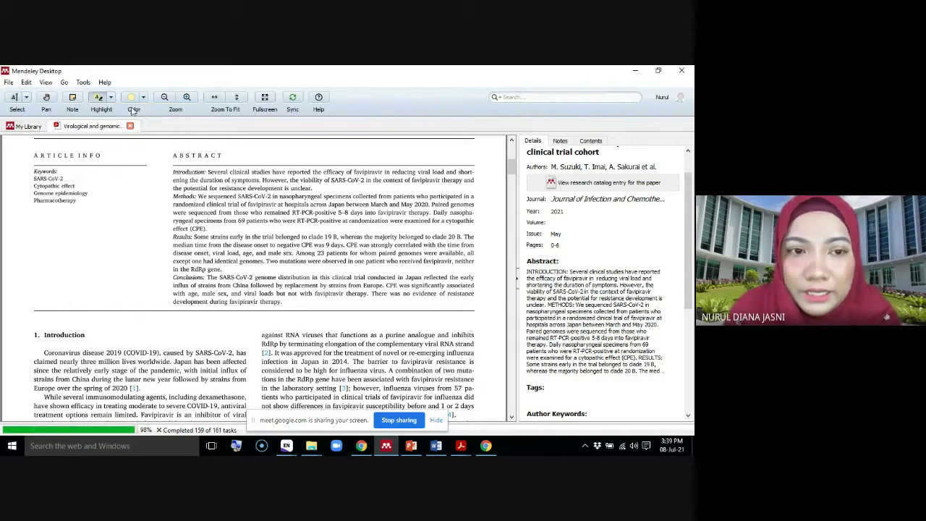
left_click(144, 97)
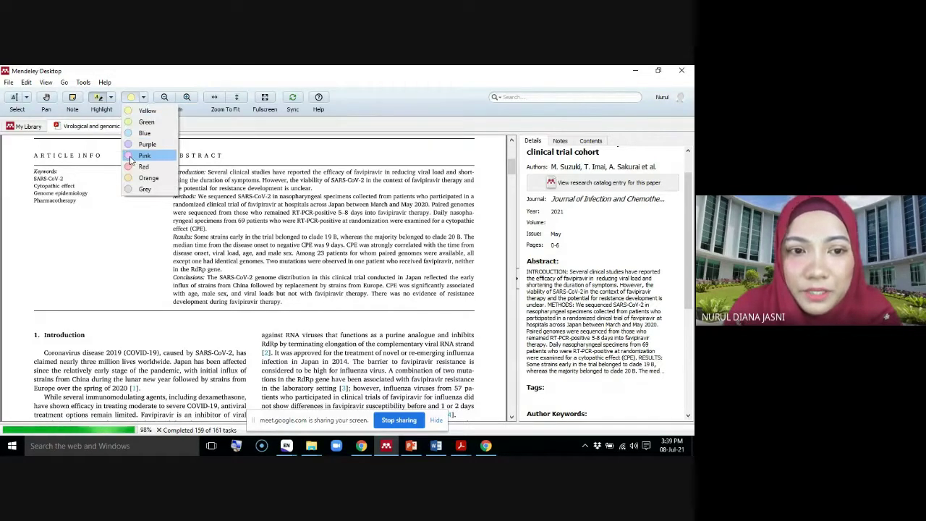
left_click(145, 154)
scroll(121, 349, "down", 1)
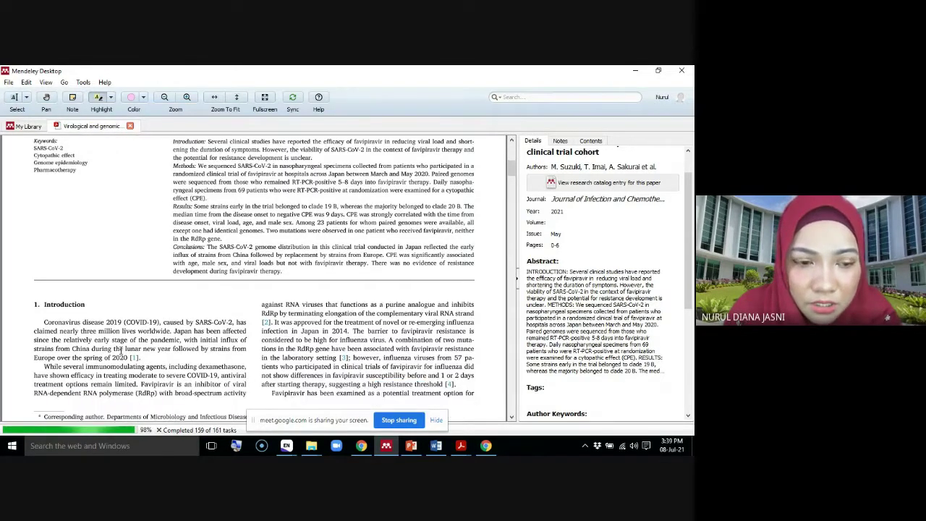
left_click_drag(44, 322, 246, 331)
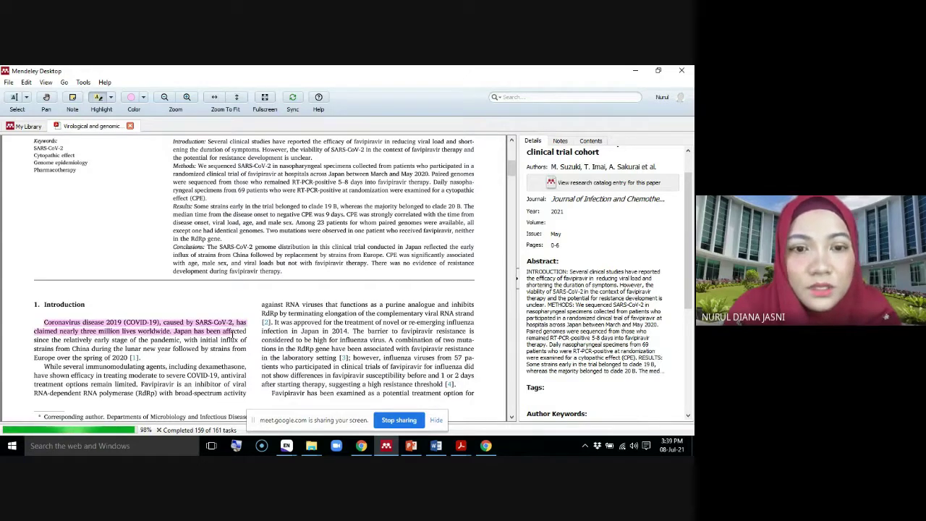
Highlight the text from "elongation of the complementary viral RNA strand" to "re-emerging influenza" in blue.
left_click(144, 97)
left_click(145, 138)
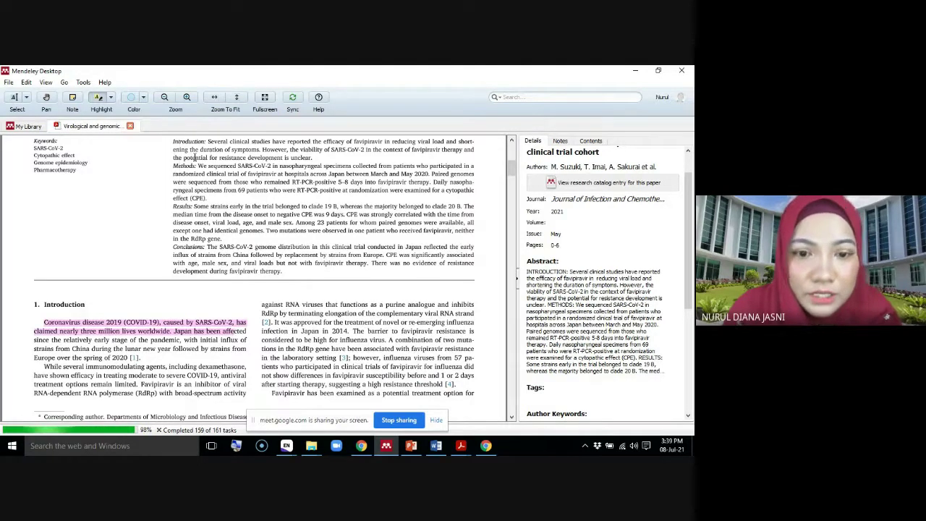
left_click_drag(325, 313, 473, 324)
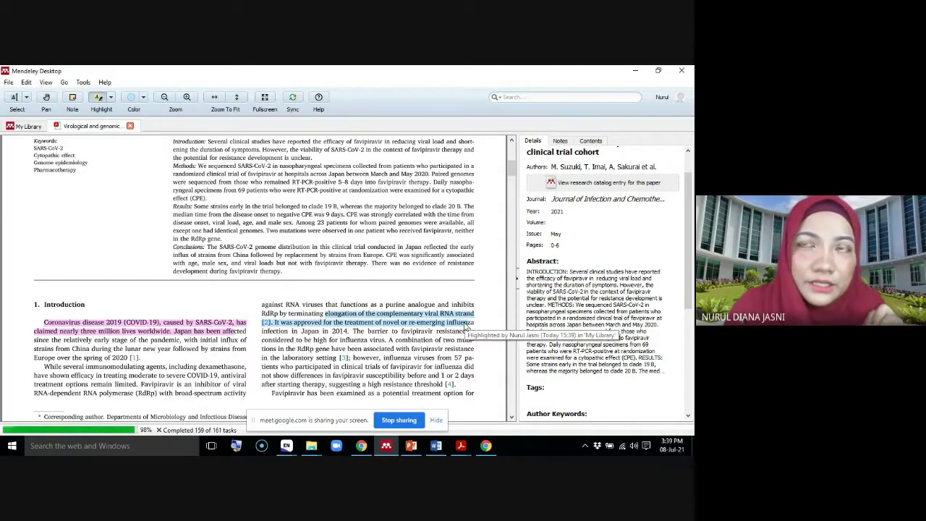
Add a note reading "untk masuk dalam intro - chapter 2" beside the Introduction heading and move its marker just above the heading's start.
left_click(73, 100)
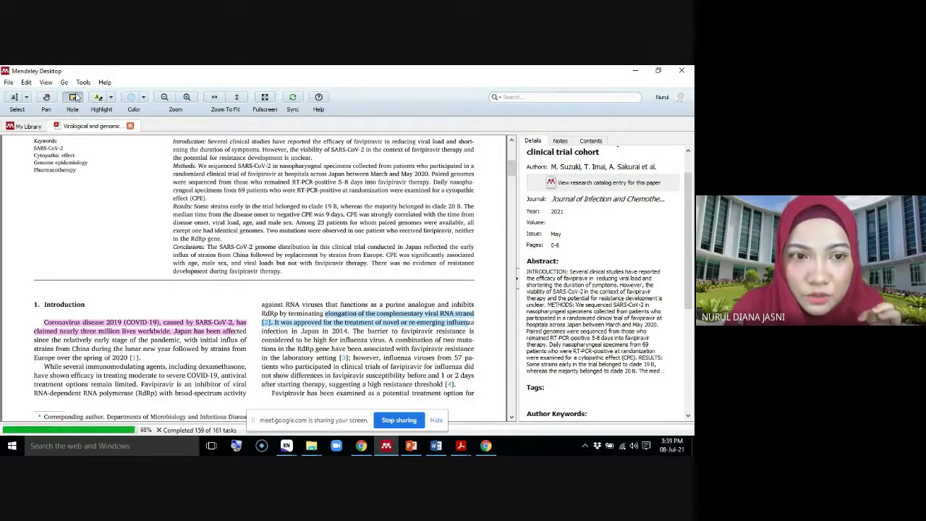
left_click(114, 306)
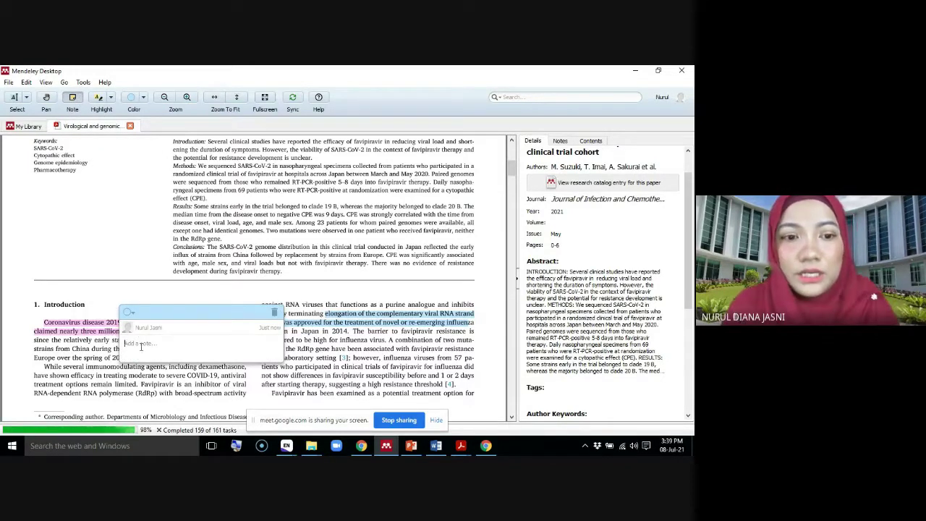
type("unclear")
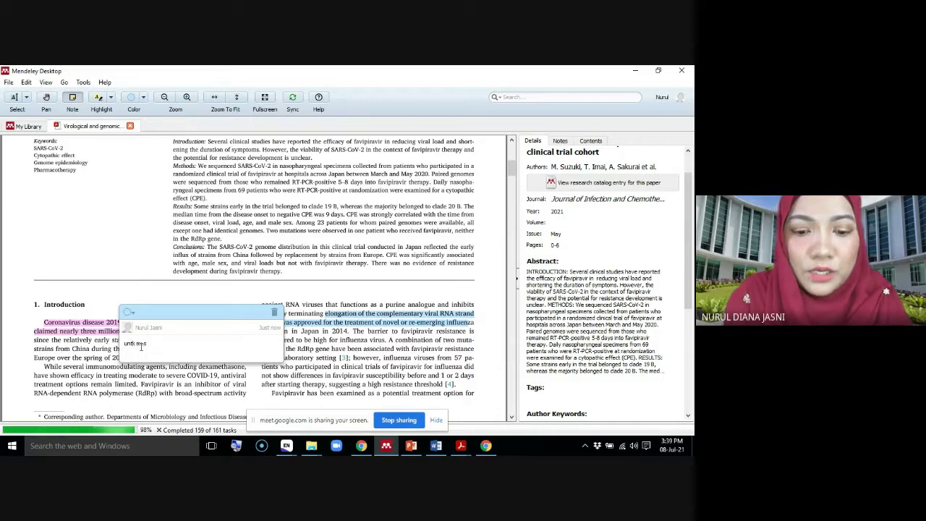
type("suk dalam intro -")
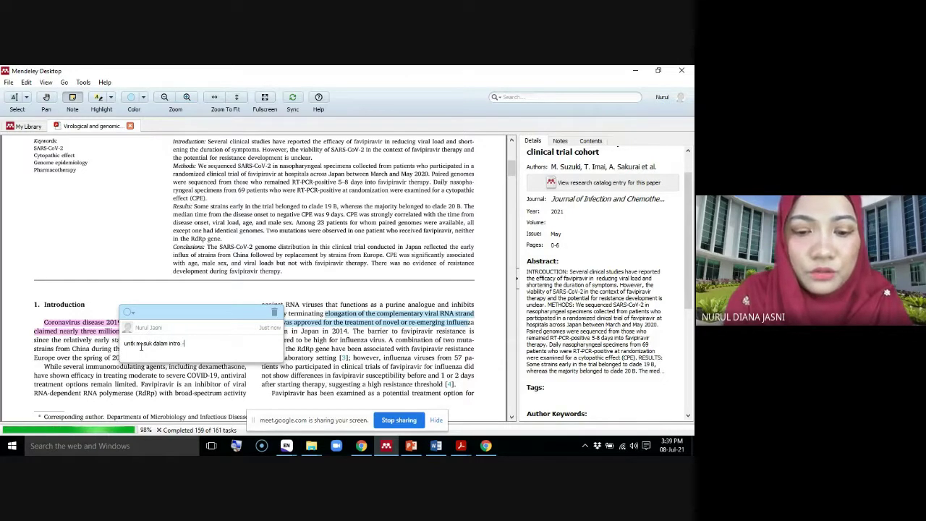
type(" chapter 2")
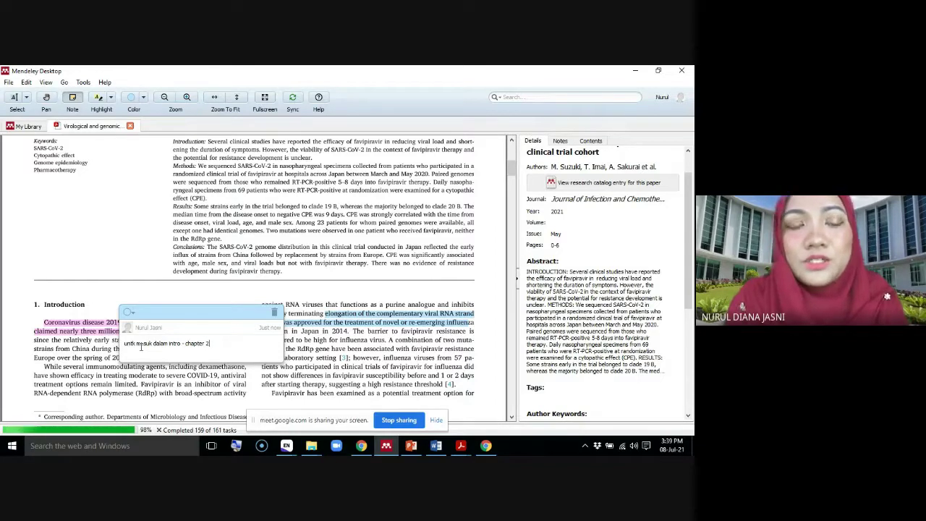
left_click(340, 305)
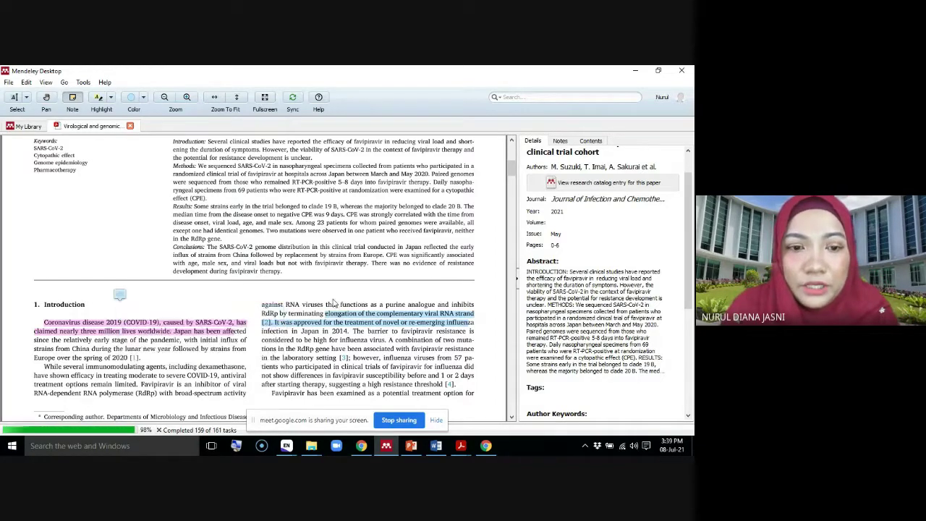
left_click_drag(120, 296, 258, 339)
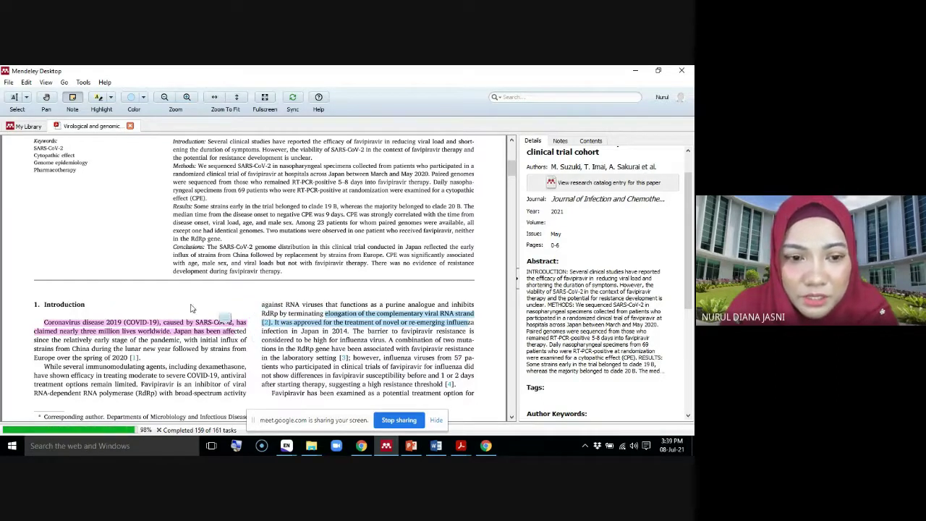
left_click_drag(192, 308, 42, 290)
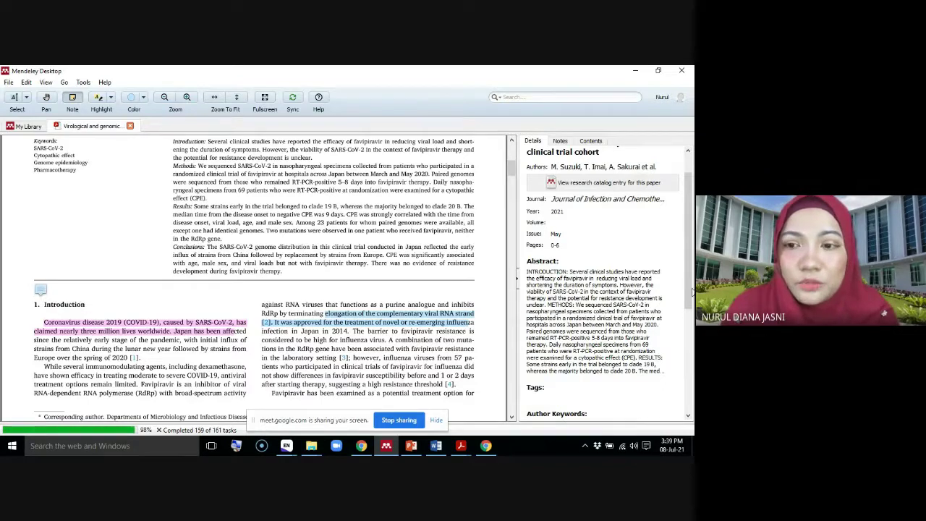
Tag the open favipiravir article with "Chapter 1" and "FYP" in its document details, separating the two tags with a semicolon.
scroll(689, 285, "down", 3)
left_click(546, 306)
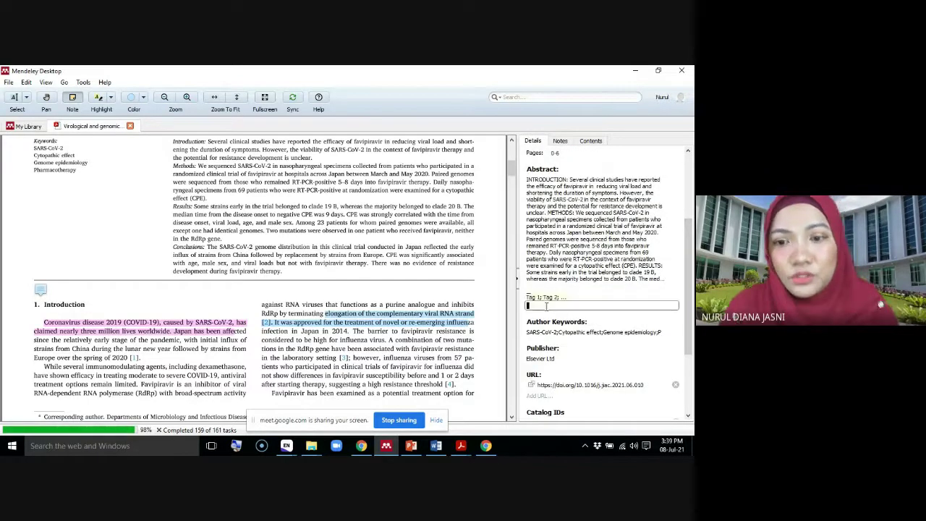
type("Chapter 1")
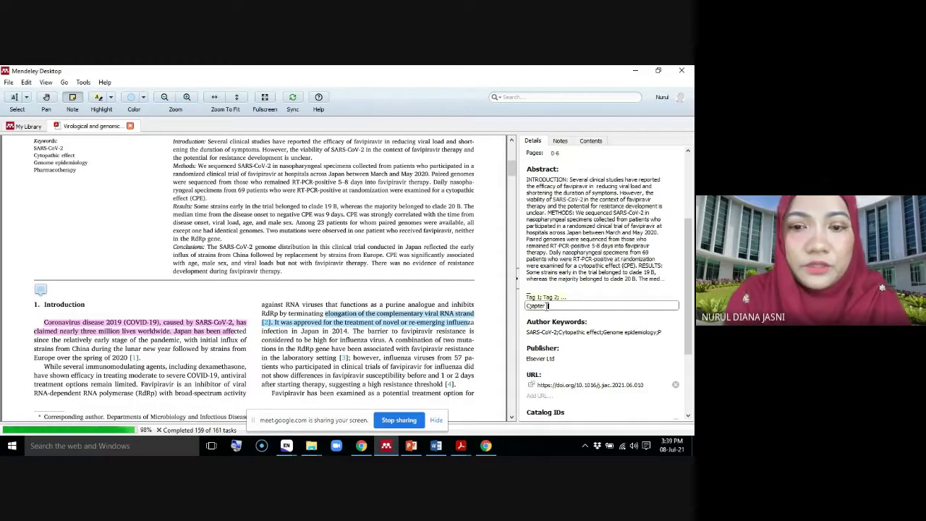
key("BackSpace")
key("BackSpace")
key("BackSpace")
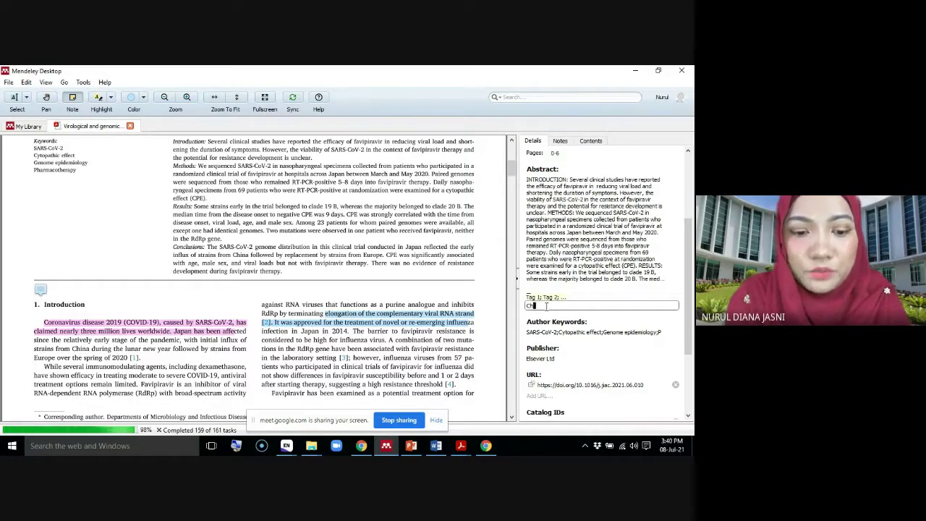
type("ter 1")
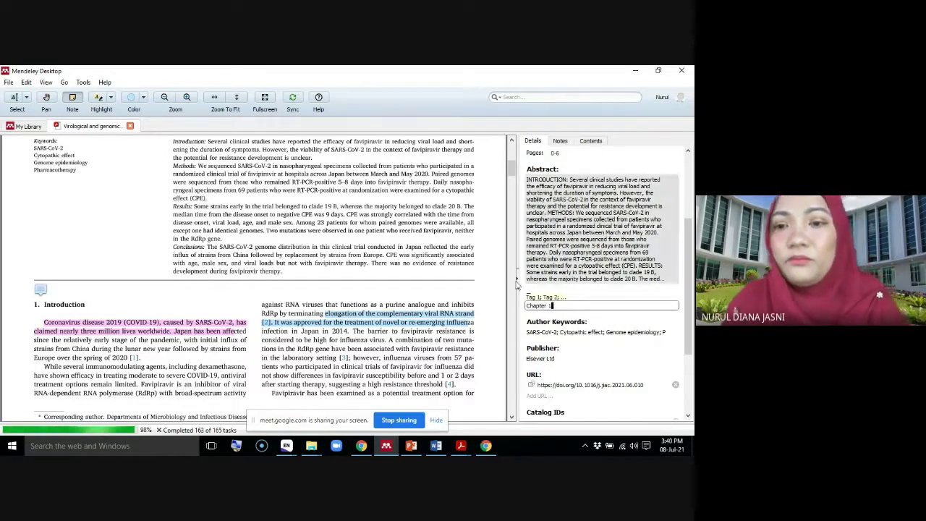
type(";")
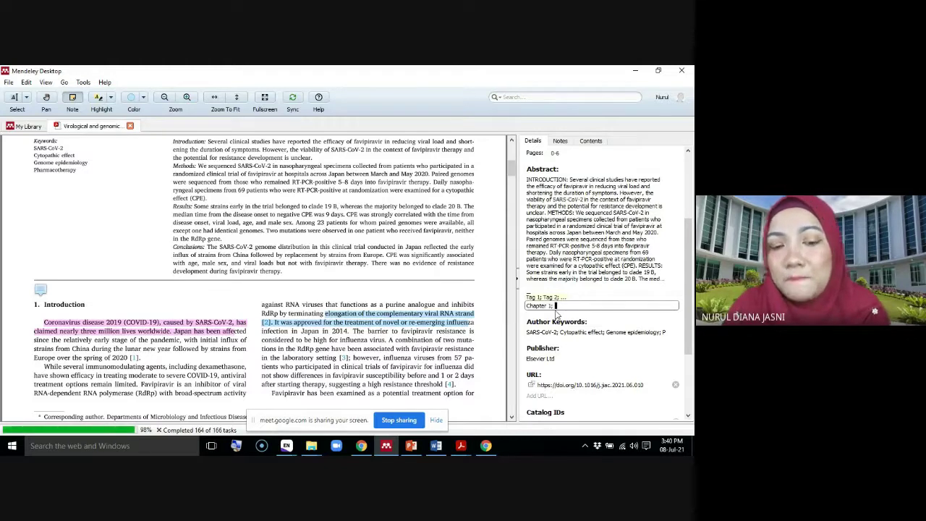
type("F")
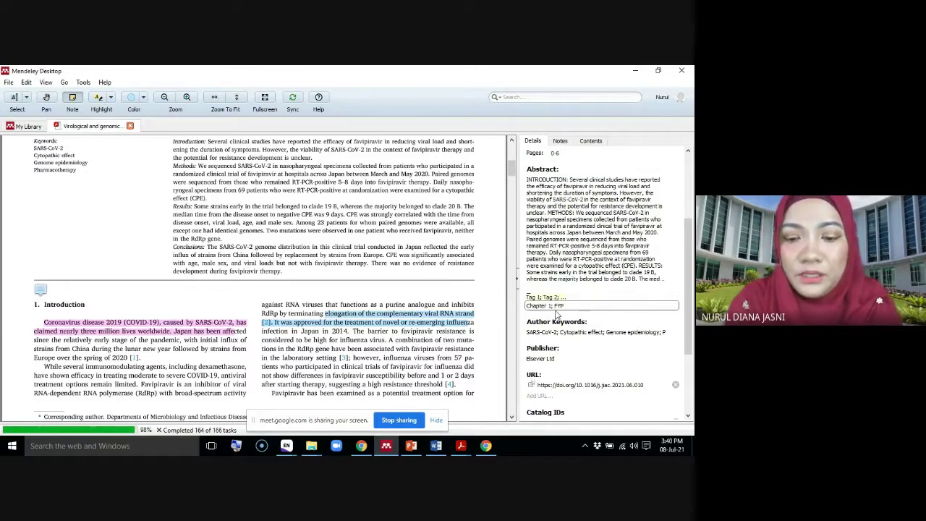
Add FYP as a second tag to the open SARS-CoV-2 favipiravir paper and return to the library.
type("YP")
key("Return")
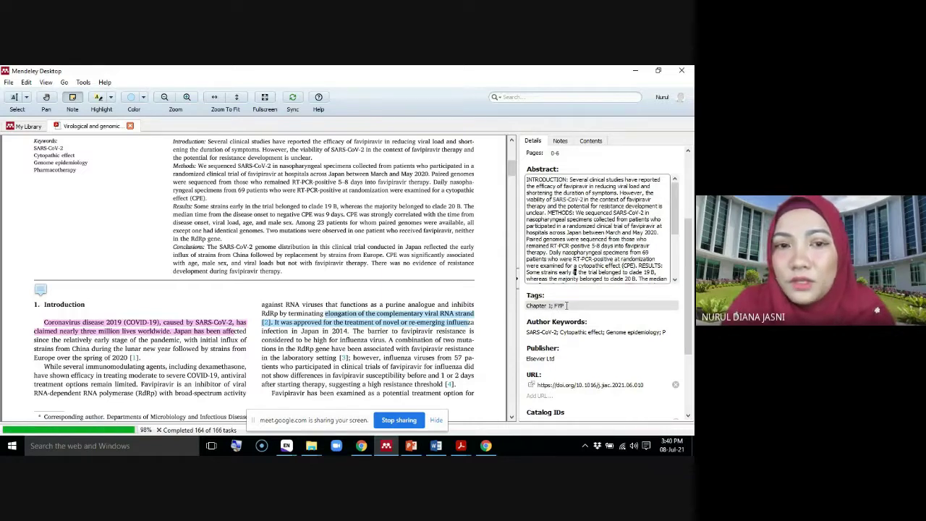
left_click(16, 127)
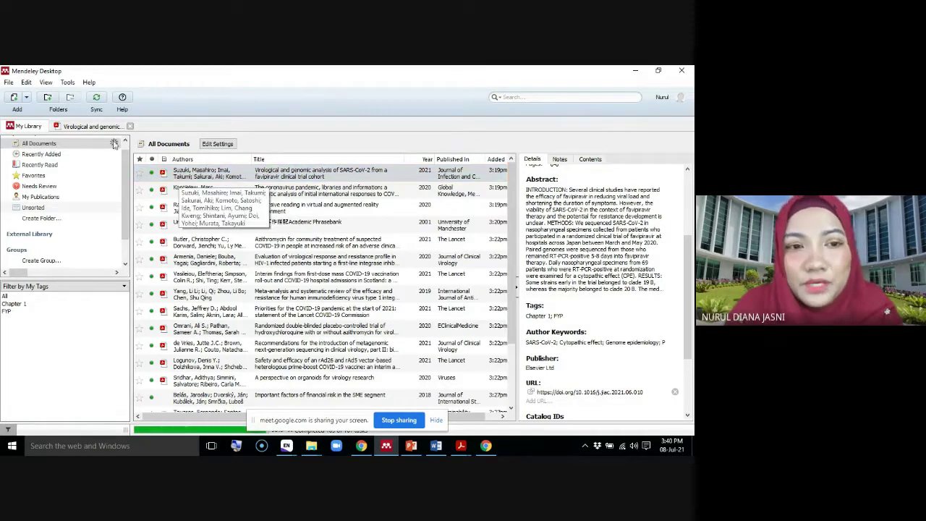
Review the tagged paper, then compare the Recently Read list with the full document list.
left_click(87, 126)
scroll(513, 216, "up", 1)
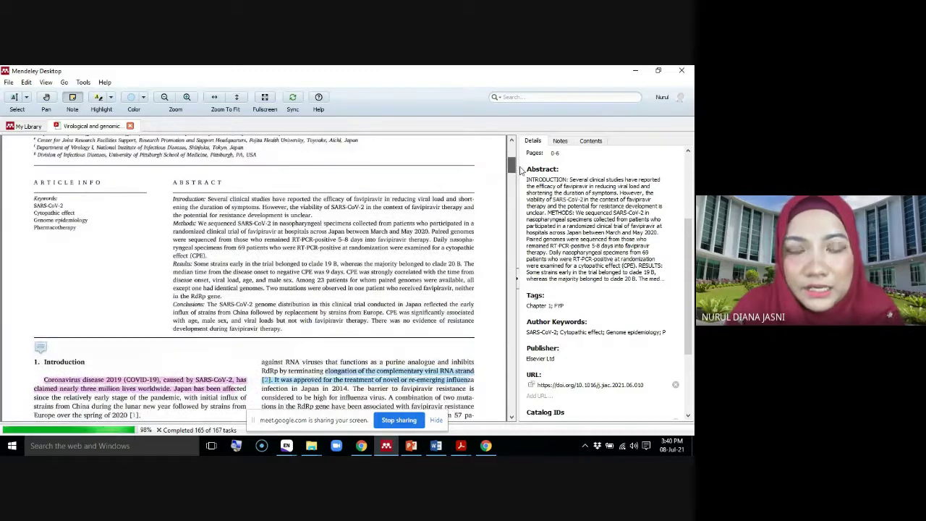
left_click(21, 128)
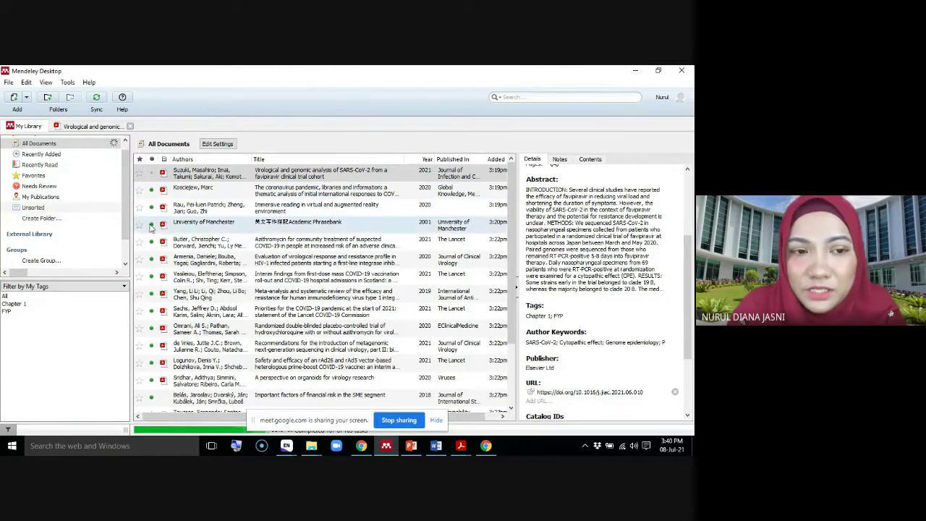
left_click(51, 166)
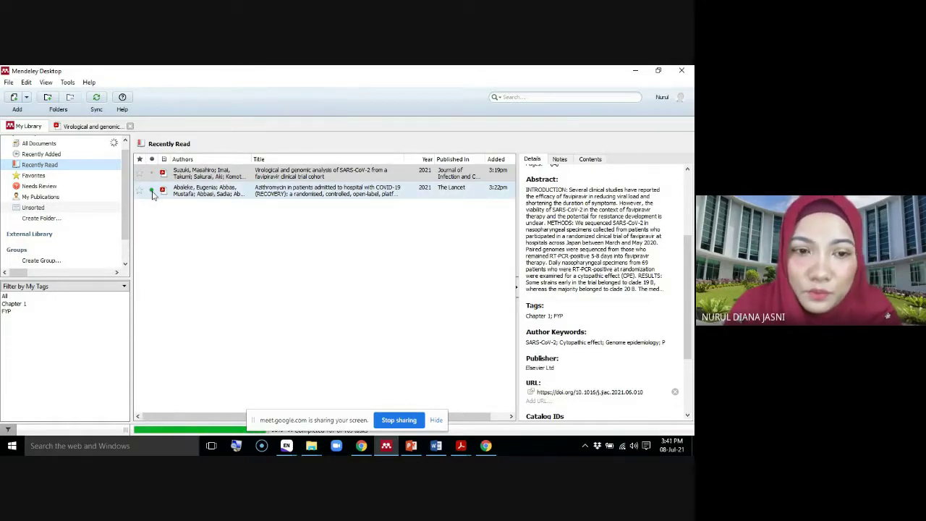
left_click(43, 144)
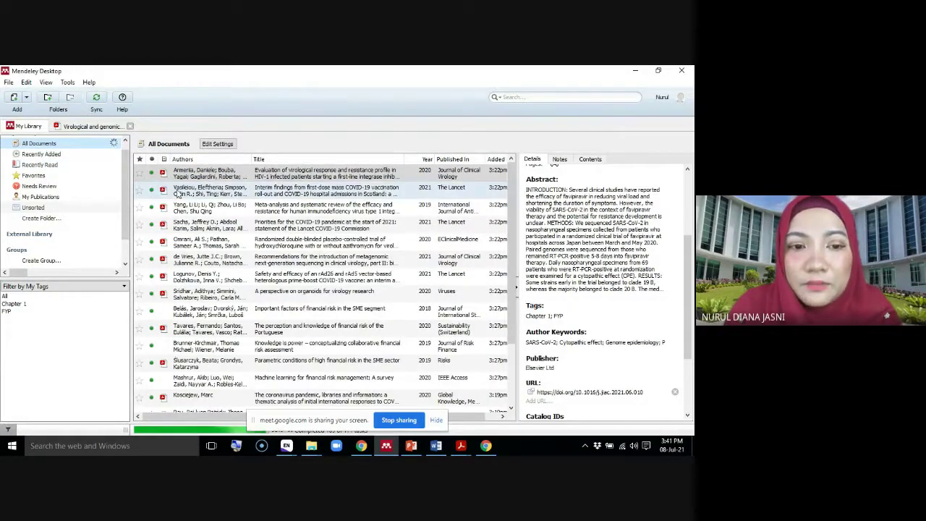
Tag the paper on the perception and knowledge of financial risk of the Portuguese with Group and BM244, and mark it as read.
scroll(213, 325, "down", 1)
scroll(213, 324, "down", 1)
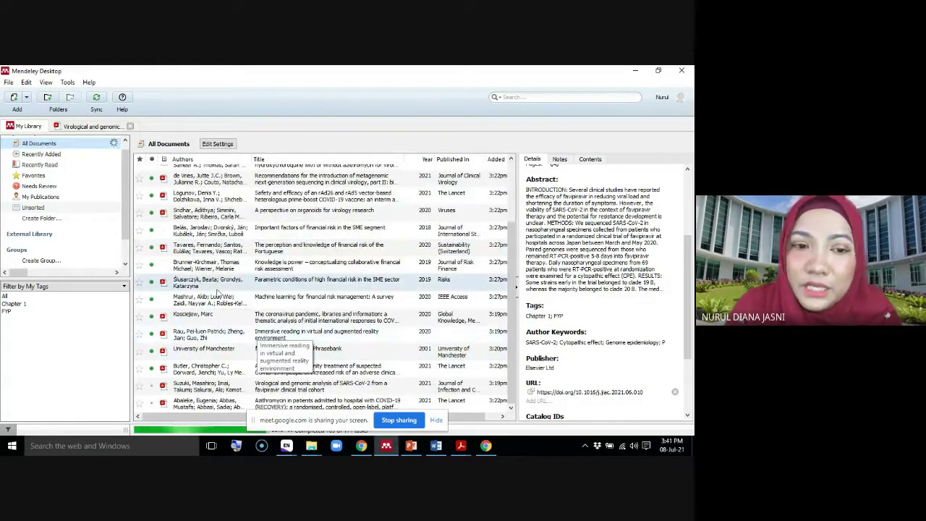
left_click(303, 248)
left_click(539, 342)
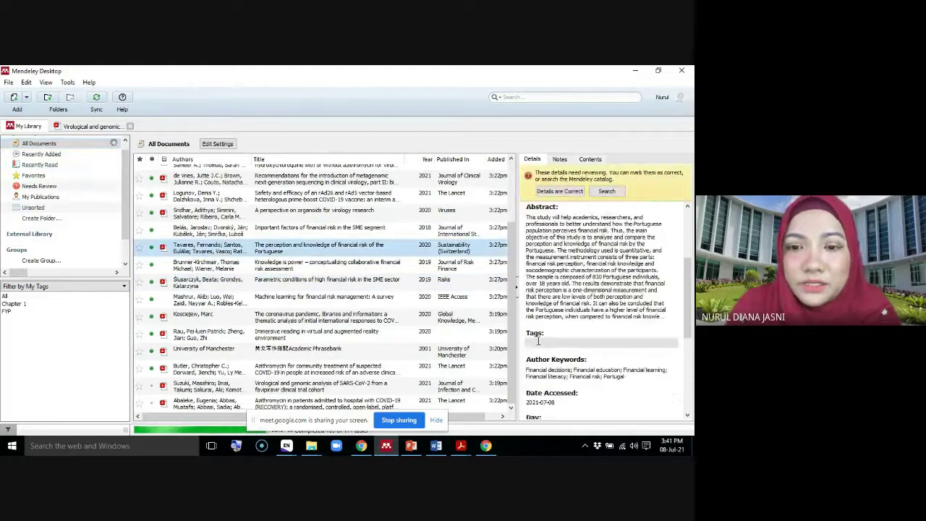
type("G")
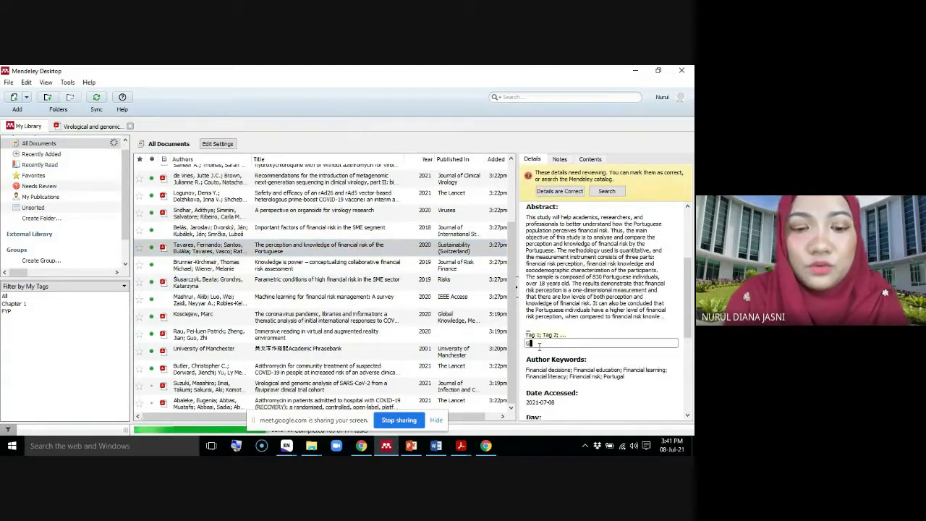
type("roup")
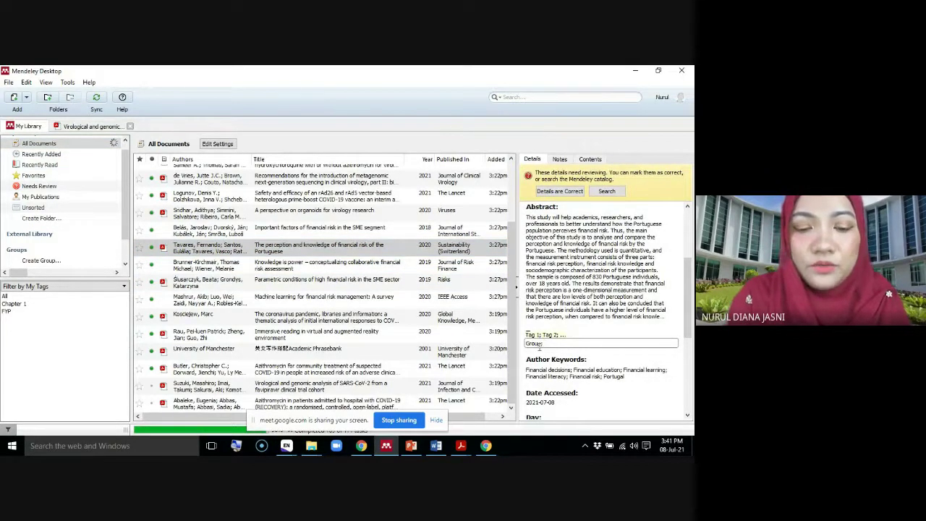
type("; ")
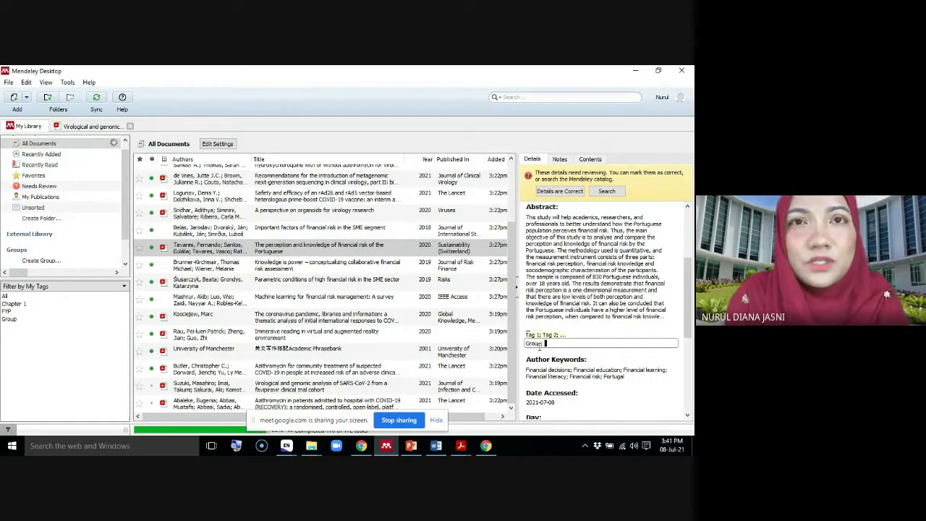
type("BVM24")
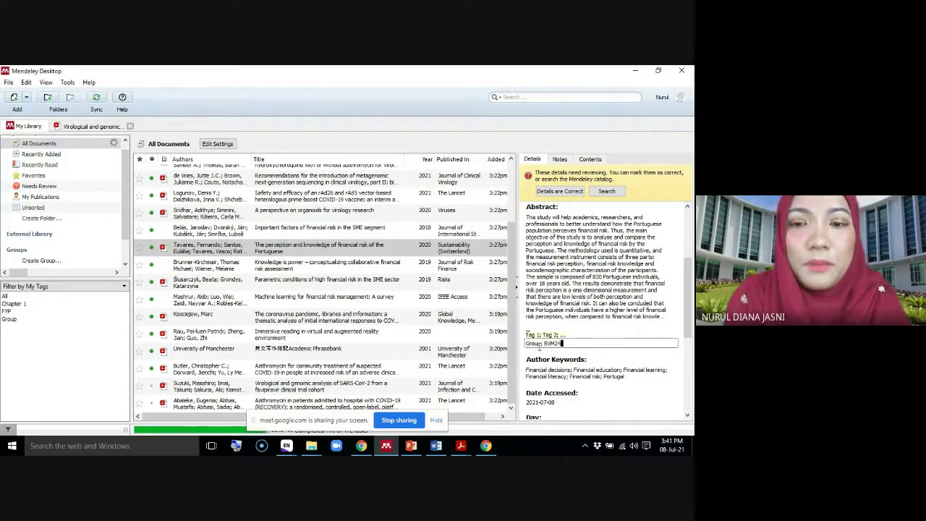
key("BackSpace")
key("BackSpace")
key("BackSpace")
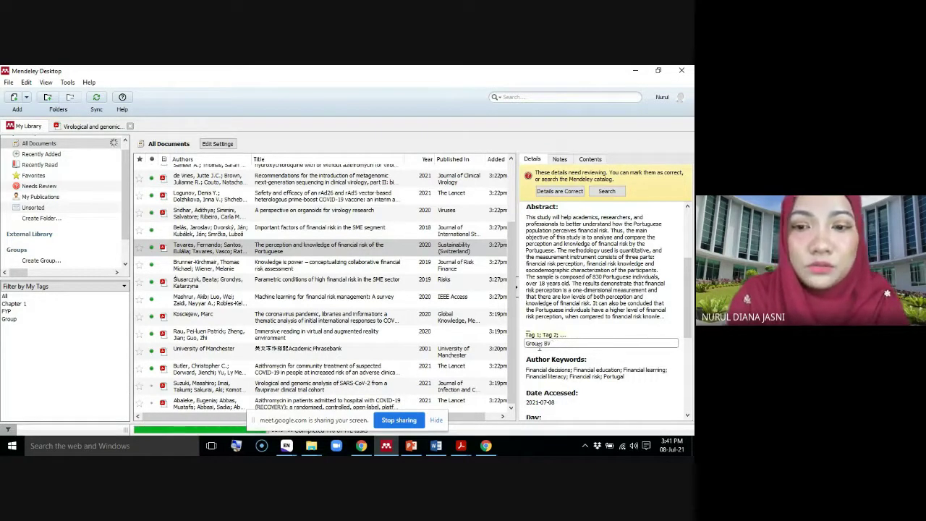
type("244")
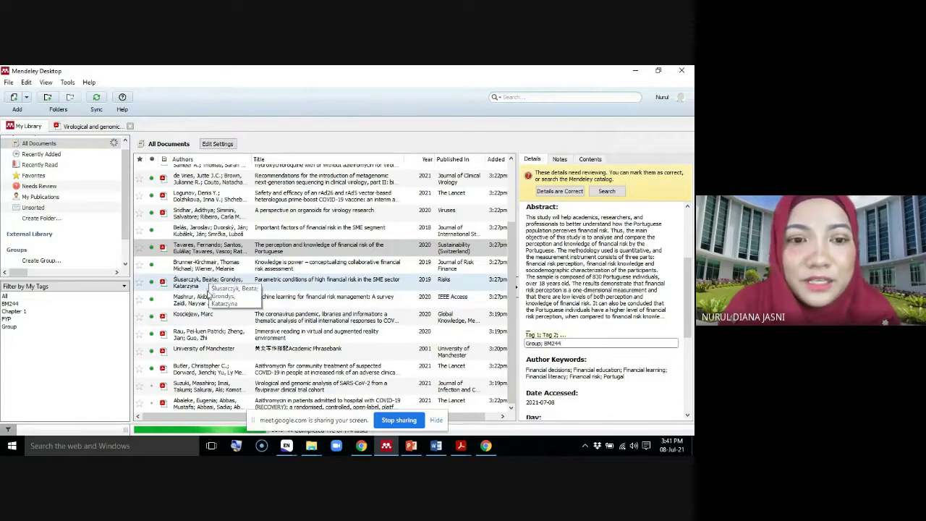
left_click(149, 255)
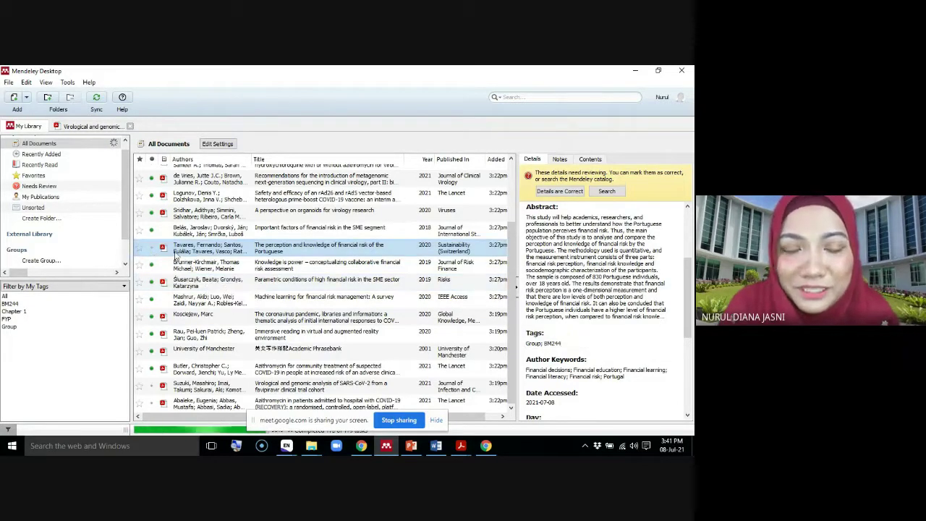
Star papers including "Parametric conditions of high financial risk in the SME sector" as favorites and show the Favorites list.
left_click(208, 284)
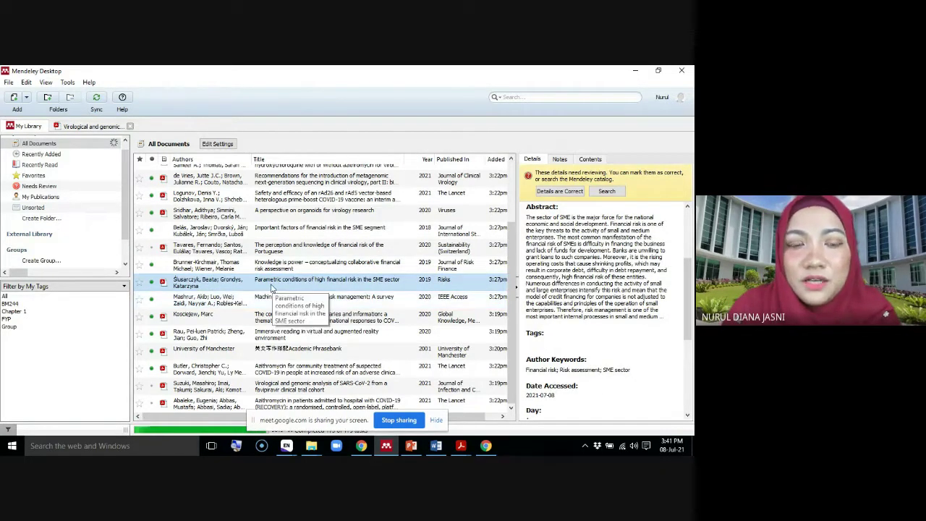
left_click(140, 282)
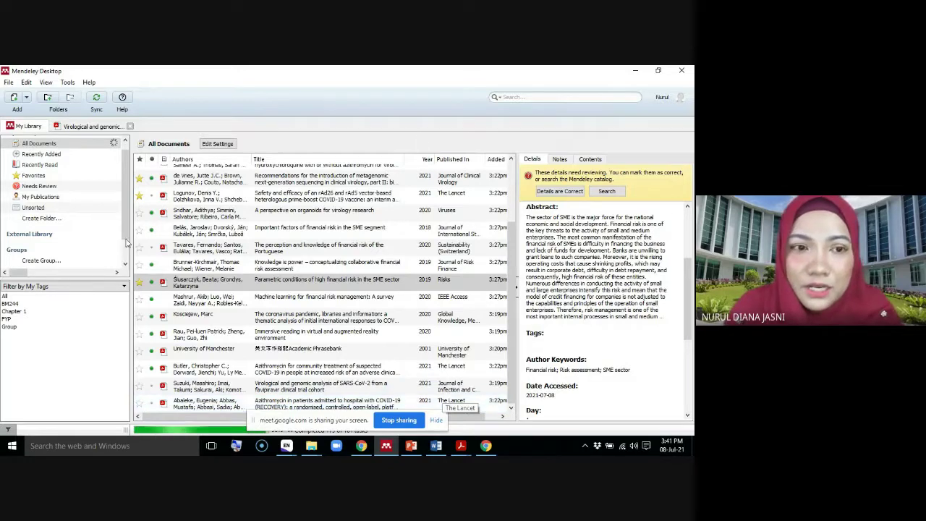
left_click(36, 176)
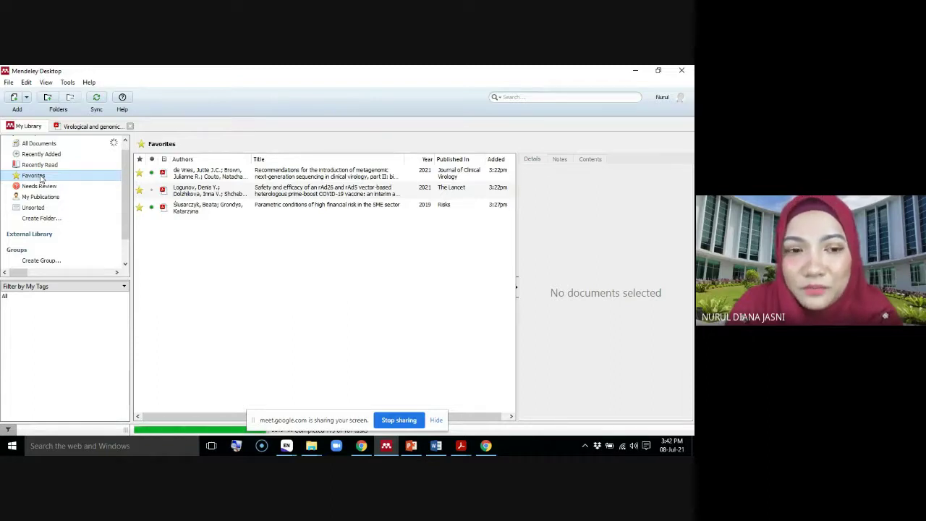
Return to all documents and review the available filter types, keeping the filter by My Tags.
left_click(39, 144)
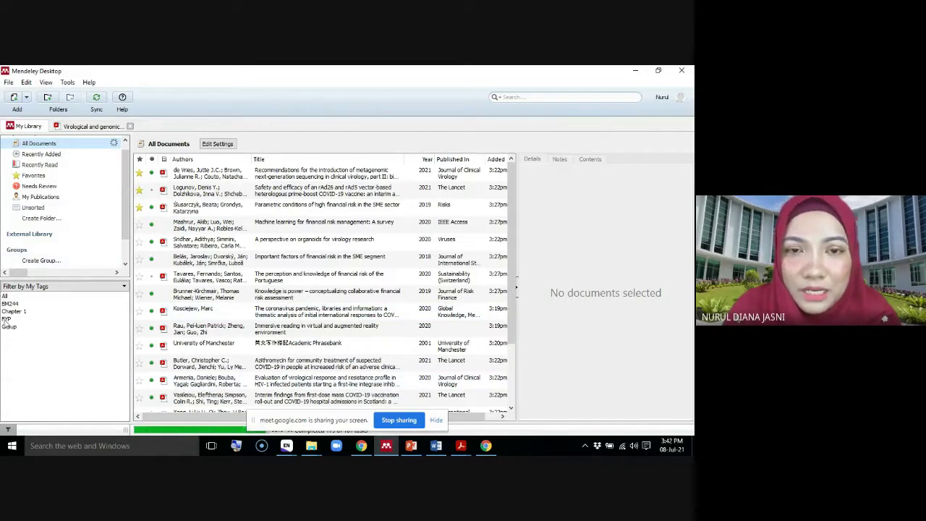
left_click(43, 287)
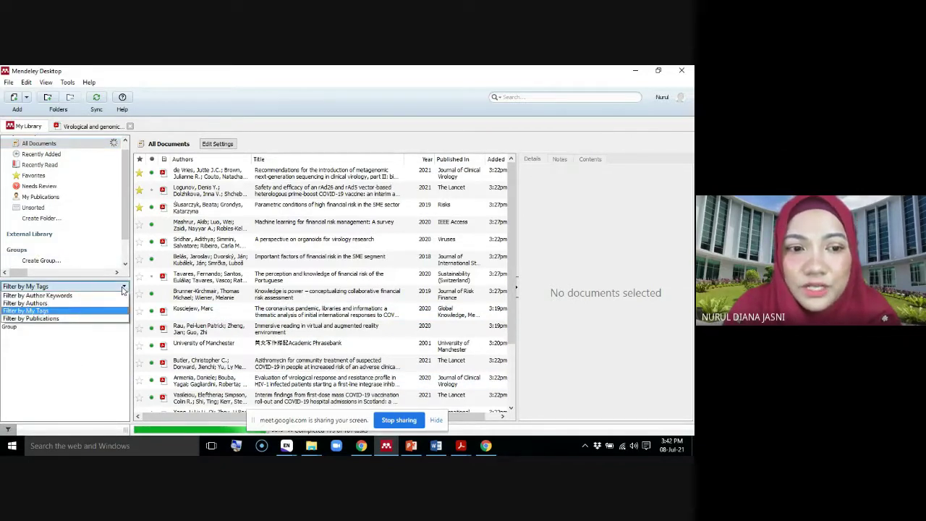
left_click(61, 313)
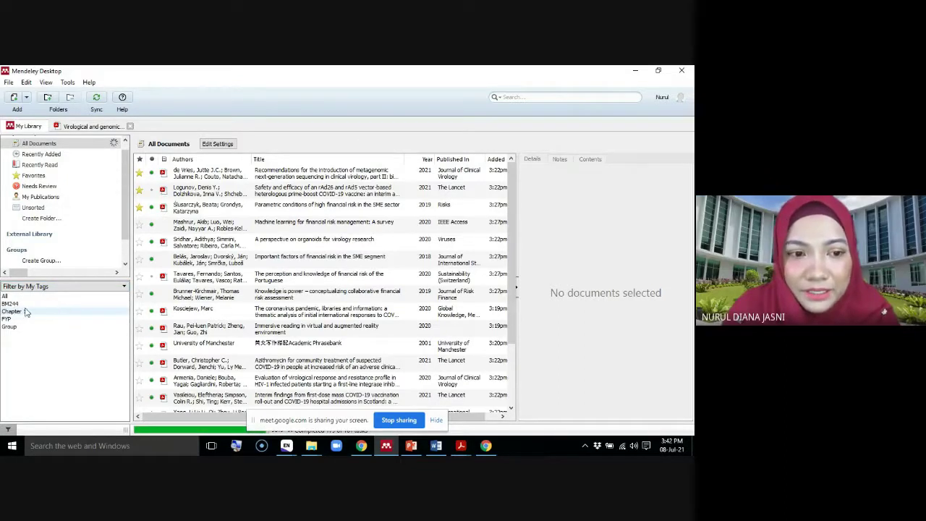
Switch to the Google Meet call in Chrome, read the in-call messages and minimize the browser.
left_click(361, 446)
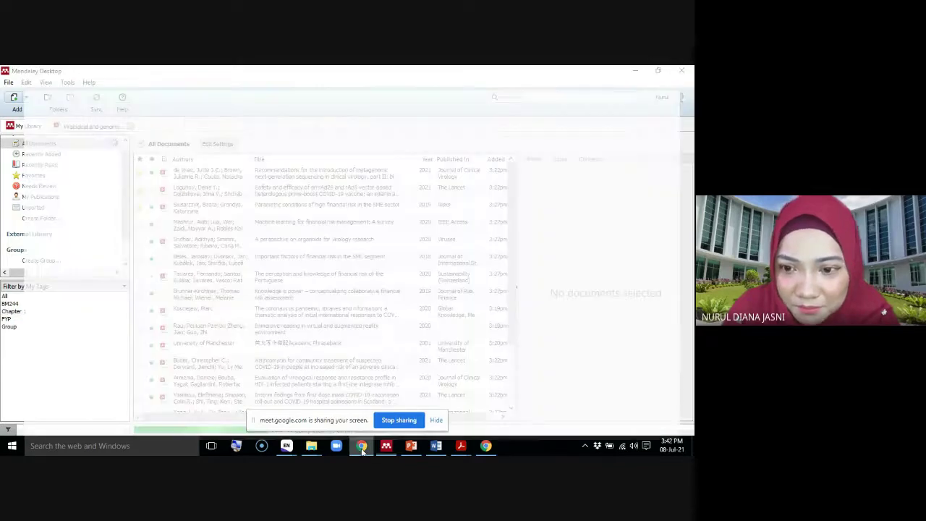
left_click(282, 73)
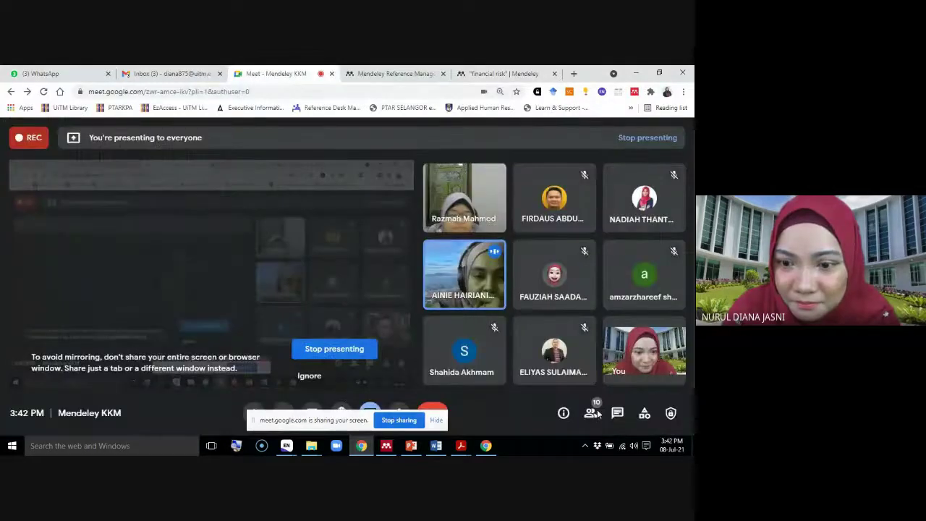
left_click(617, 412)
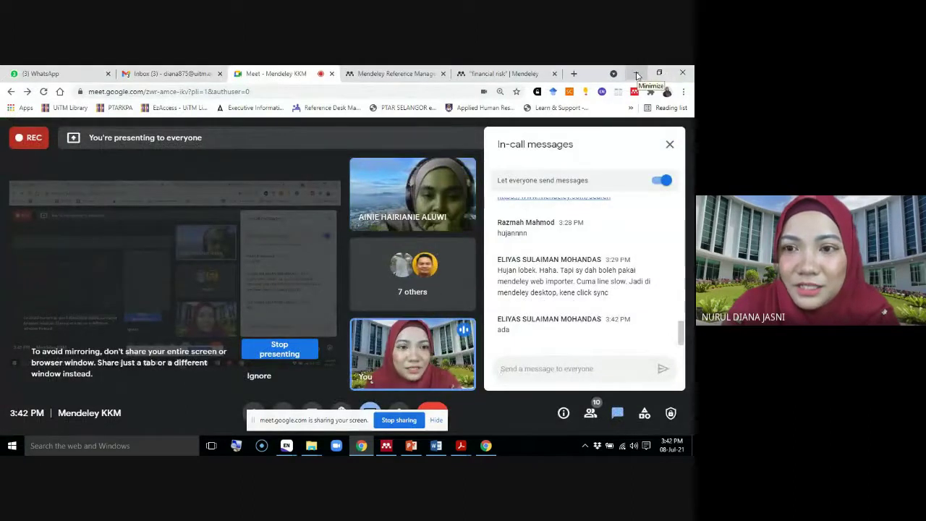
left_click(637, 75)
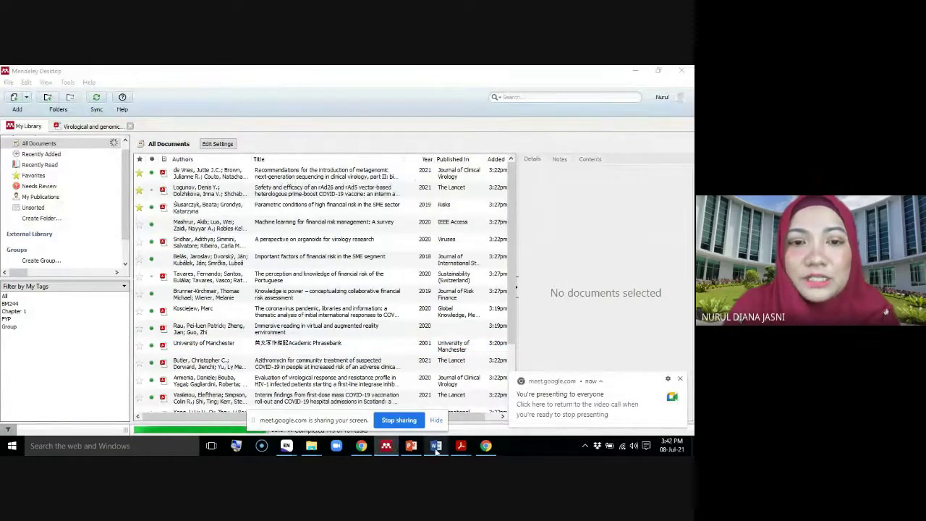
Switch to the blank Word document and write "Stated by" as the lead-in for a citation.
key("alt+Tab")
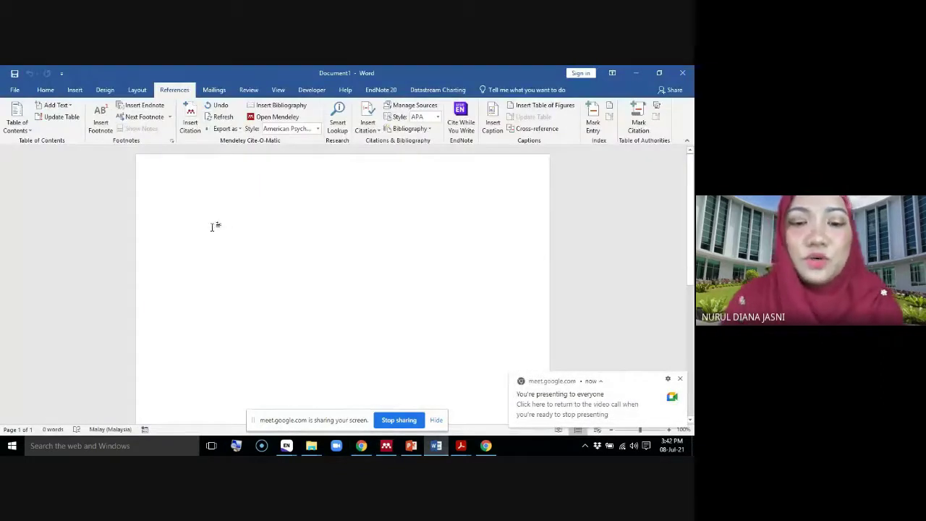
type("Stated by")
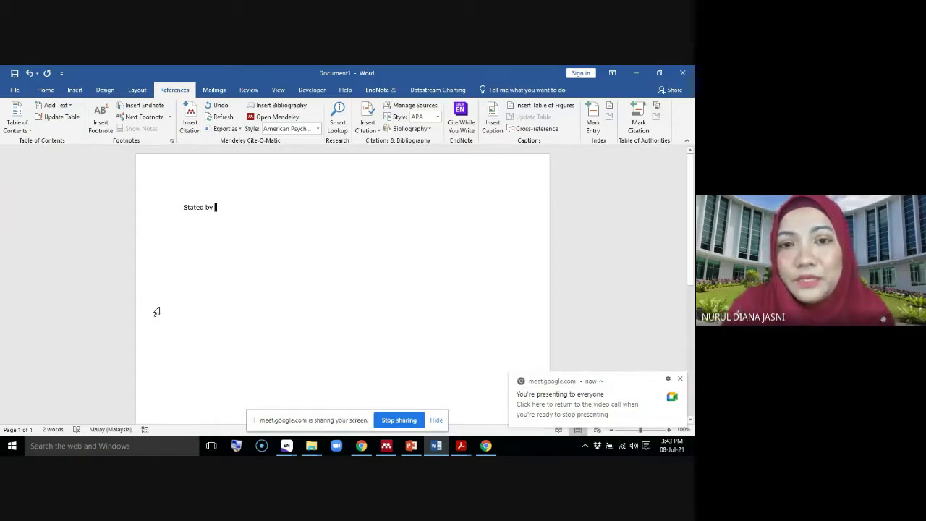
left_click(191, 123)
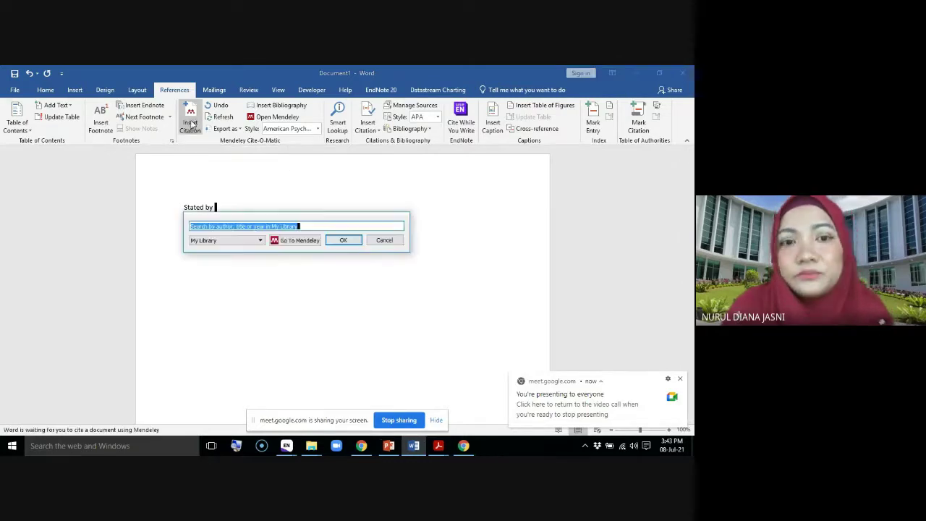
left_click(294, 241)
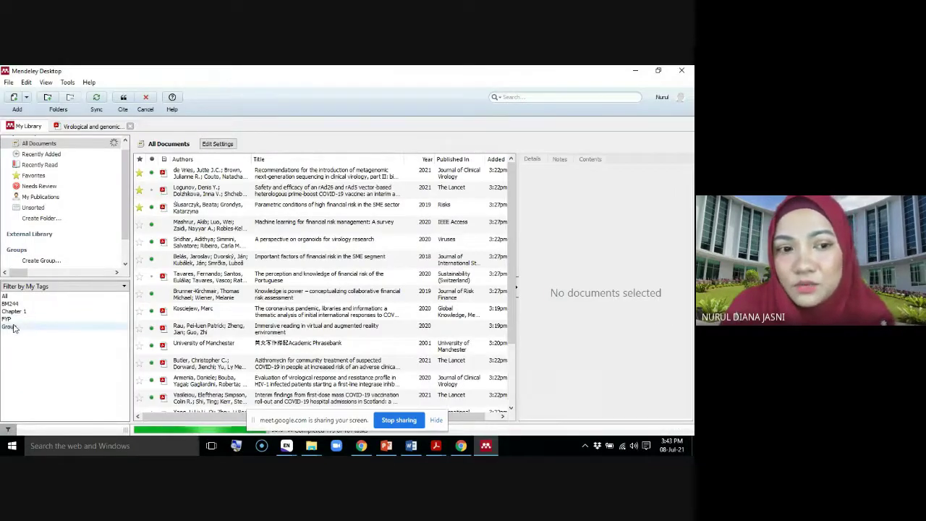
left_click(15, 312)
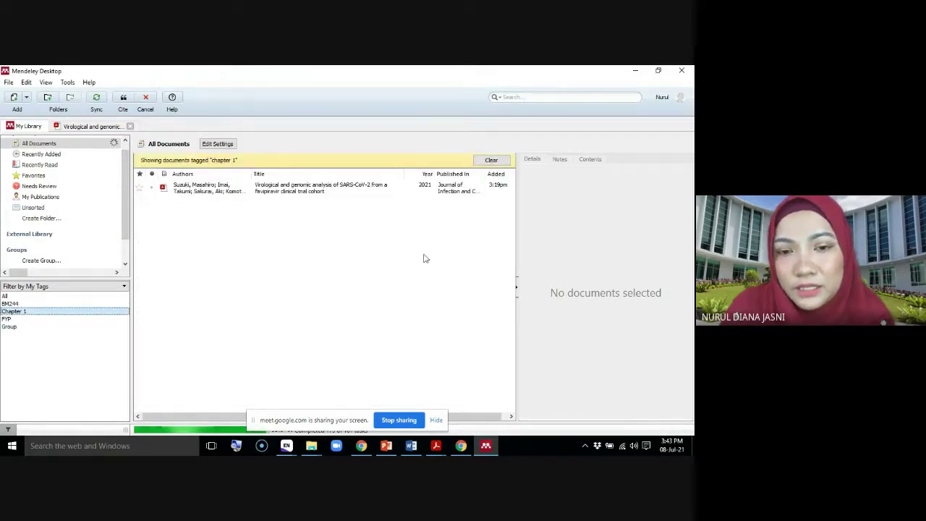
left_click(210, 193)
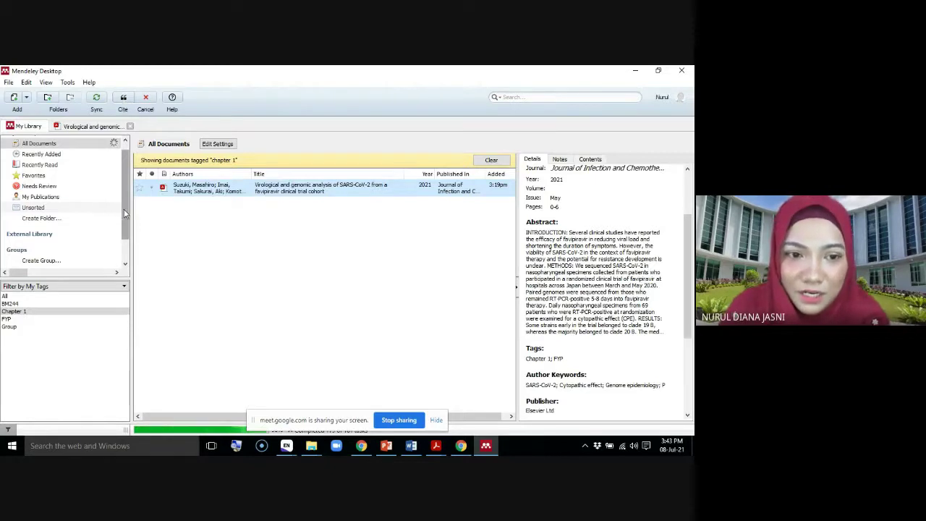
scroll(124, 209, "up", 1)
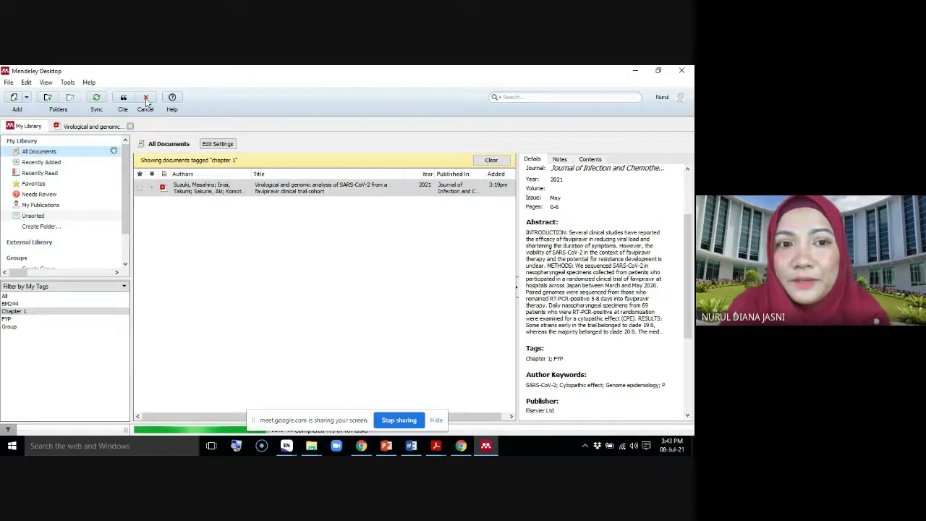
key("alt+Tab")
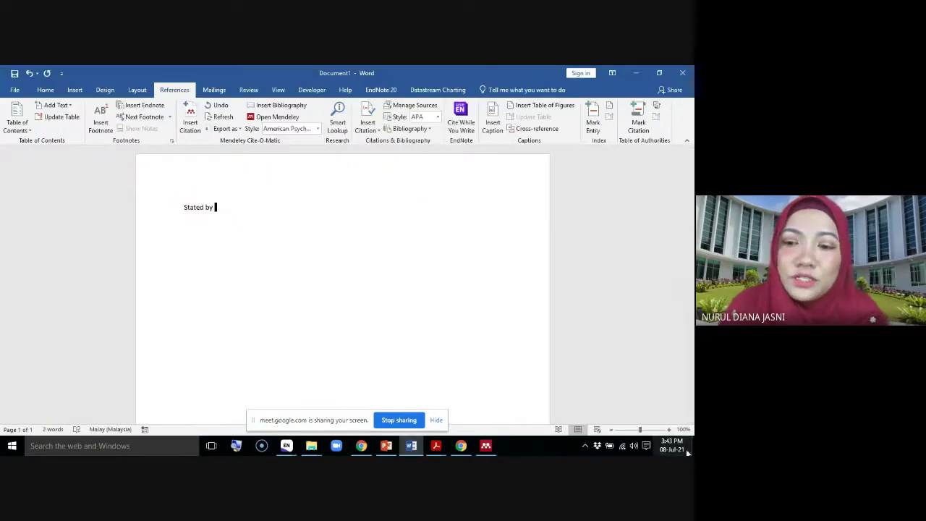
Start a Mendeley citation after "Stated by", go to the Mendeley library and clear the "chapter 1" tag filter to browse all documents.
scroll(295, 225, "up", 4)
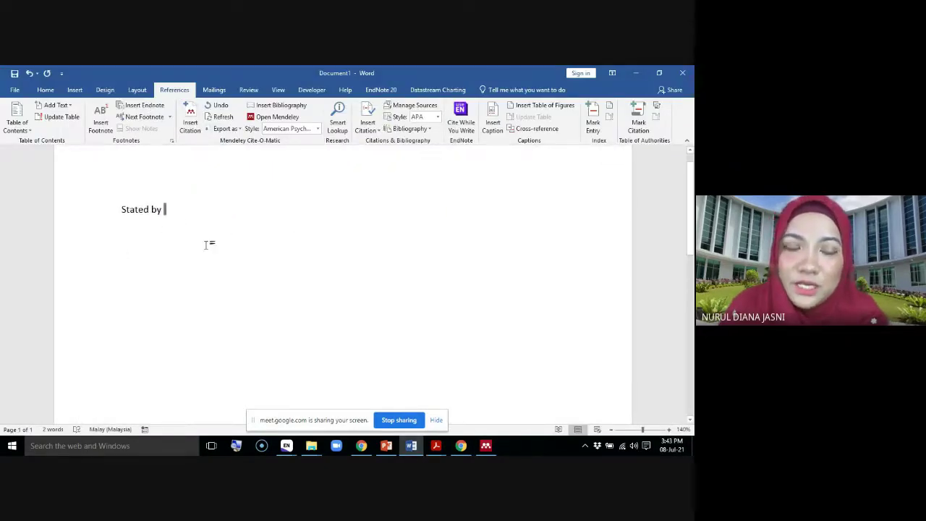
left_click(191, 123)
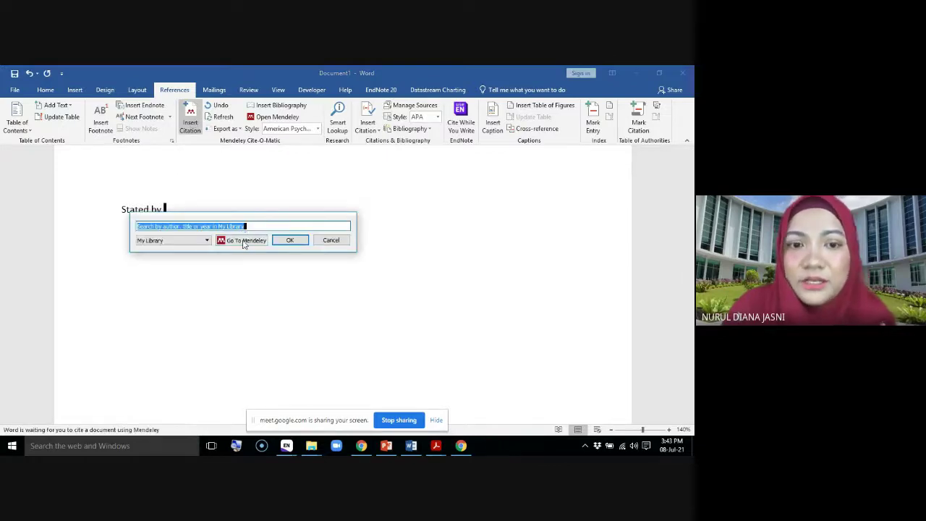
left_click(244, 241)
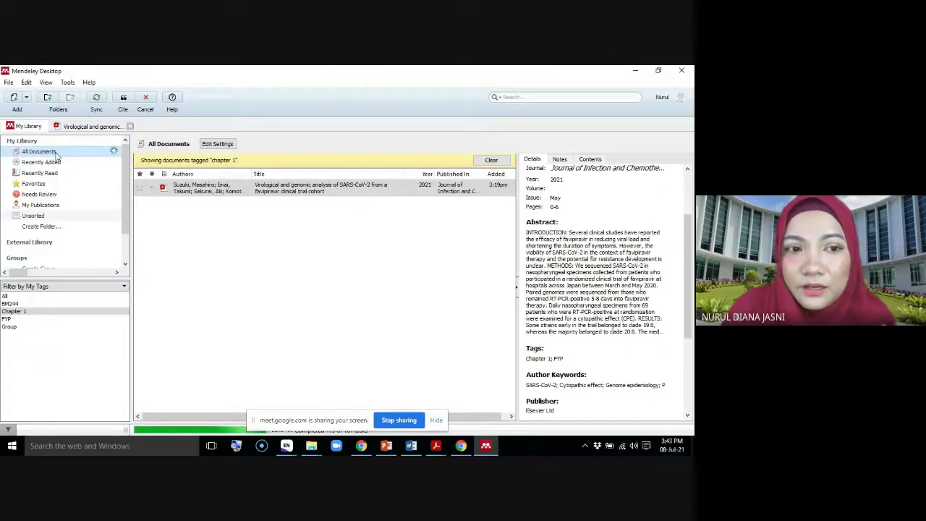
left_click(491, 160)
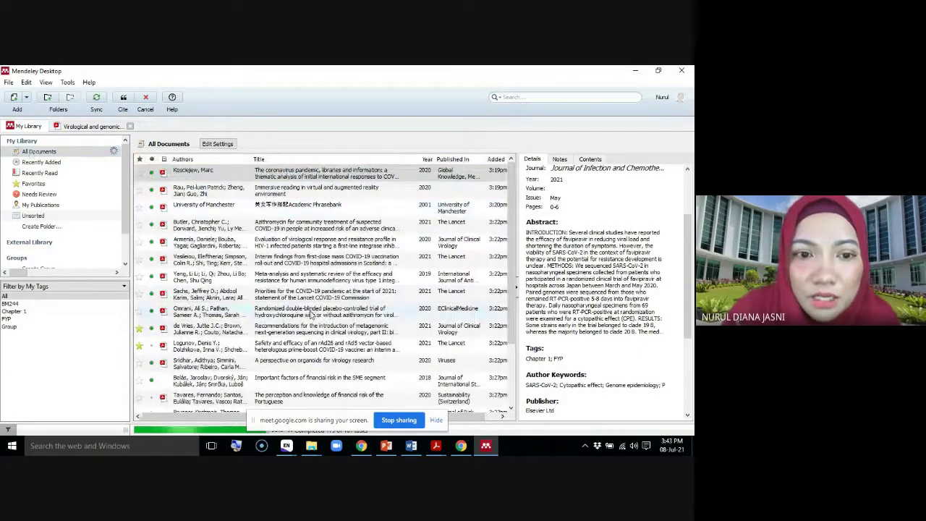
scroll(312, 313, "down", 1)
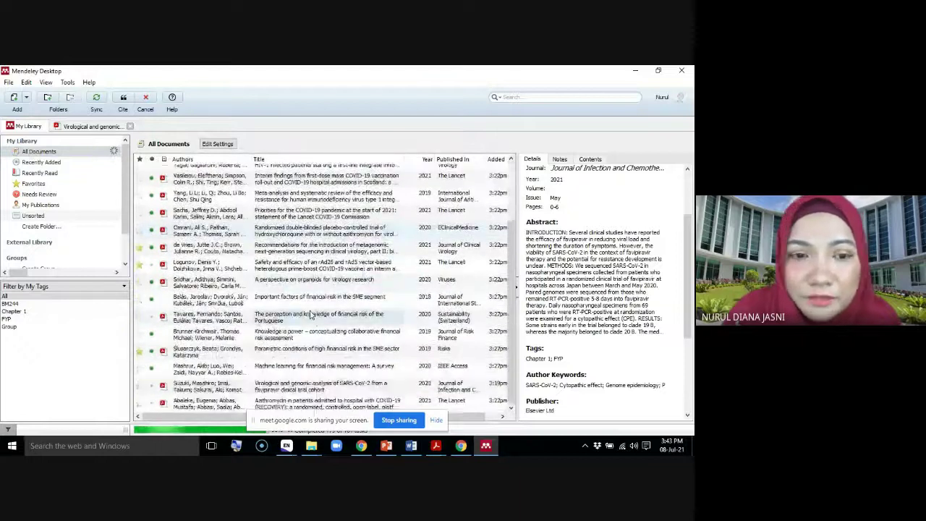
scroll(311, 313, "up", 1)
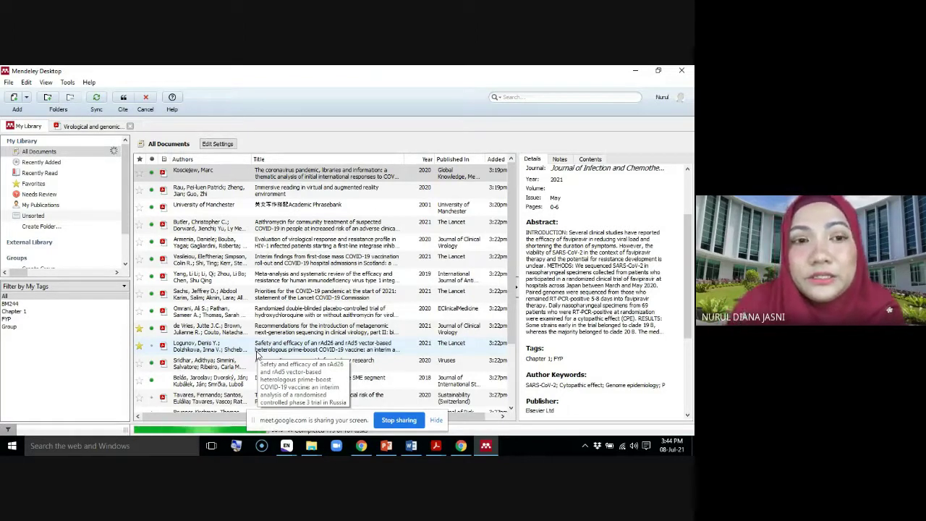
Show the opened paper on virological and genomic analysis of SARS-CoV-2 and read its Introduction down to the end of the first page.
left_click(73, 127)
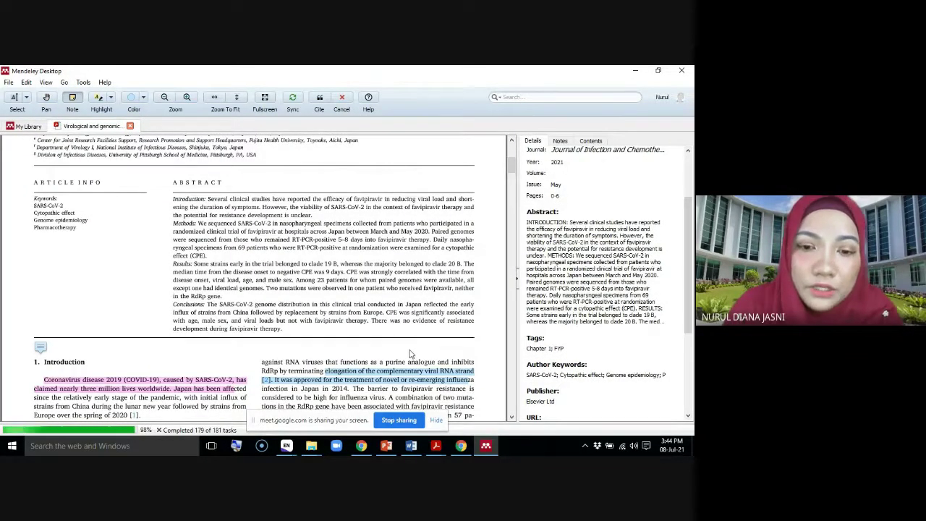
scroll(410, 353, "down", 2)
scroll(410, 348, "down", 2)
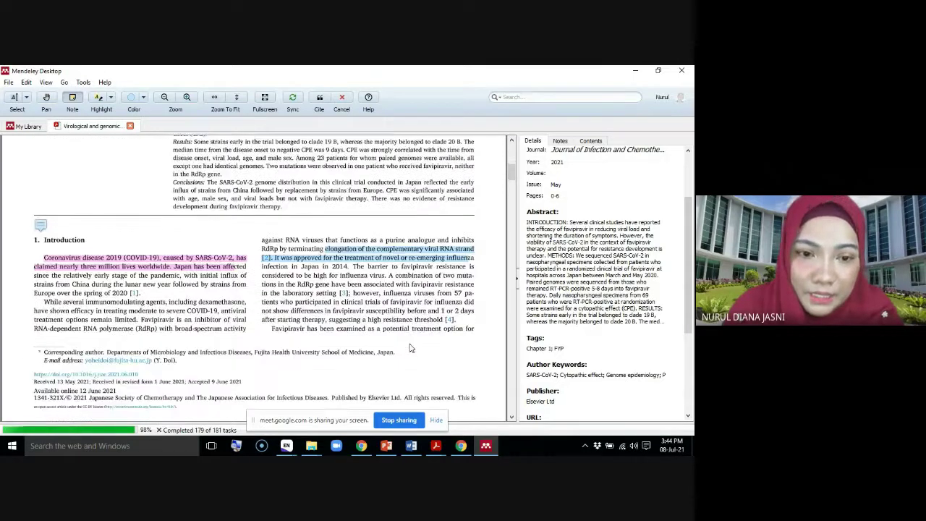
scroll(410, 348, "down", 3)
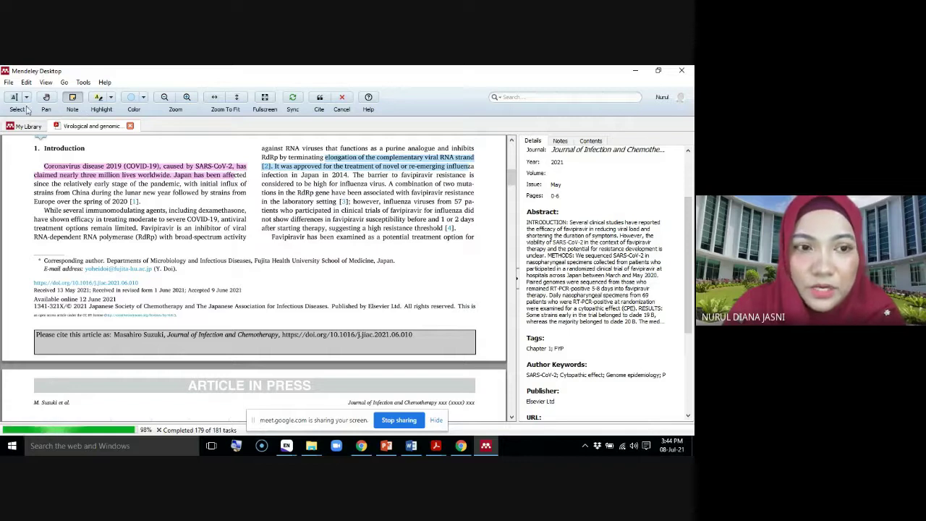
Check the Google Meet call in Chrome and return to the paper in Mendeley Desktop.
left_click(26, 98)
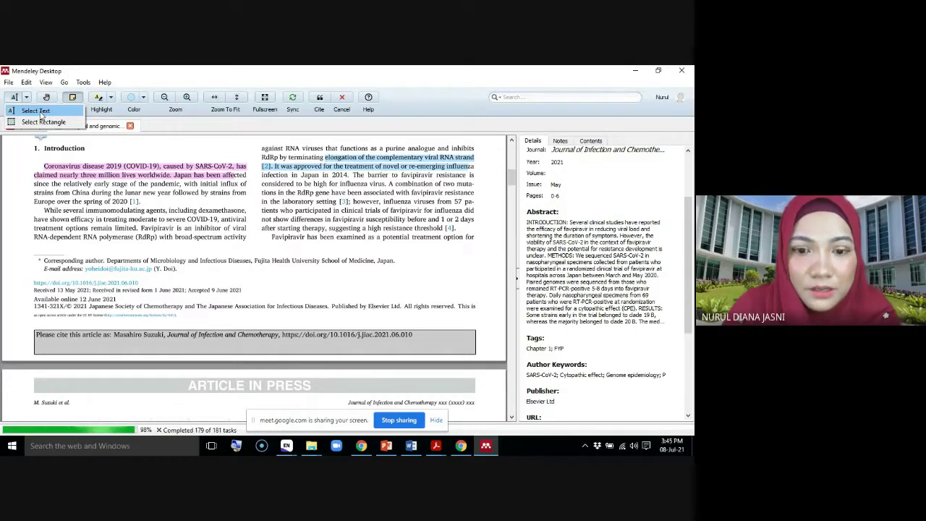
left_click(360, 446)
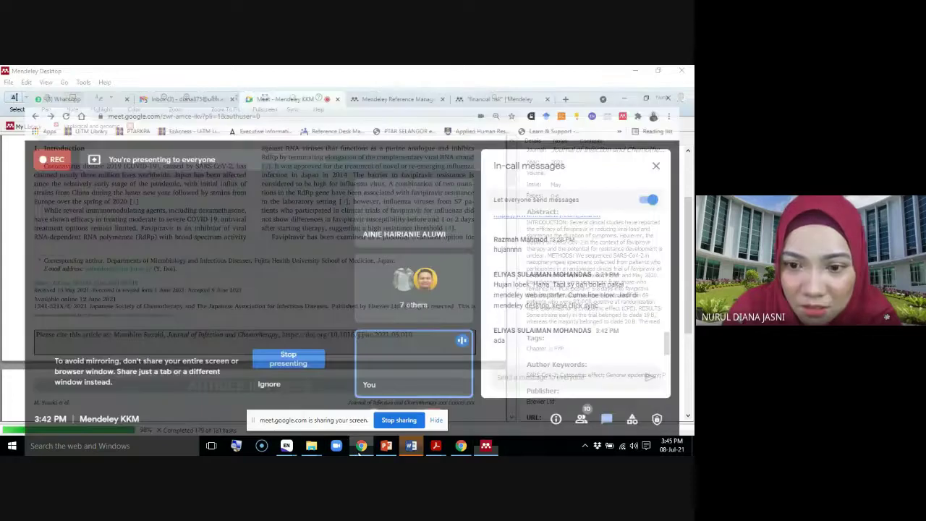
left_click(361, 446)
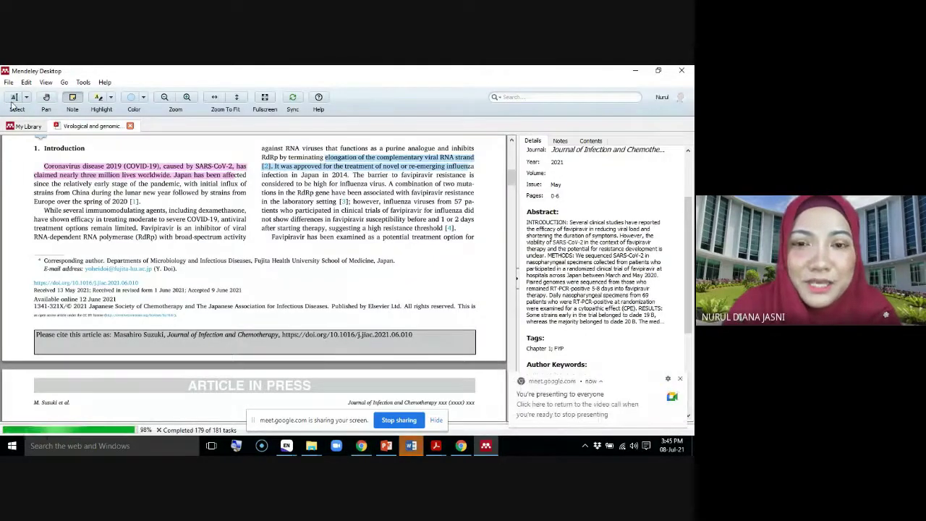
Copy the Introduction sentence from "While several immunomodulating agents" to "remain limited." and paste it as text only after "Stated by" in Word.
left_click(26, 98)
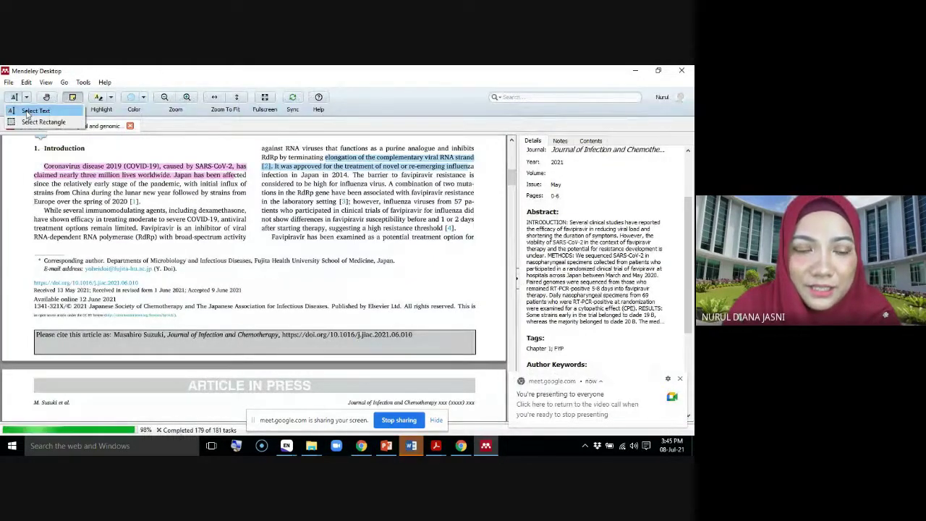
left_click(36, 110)
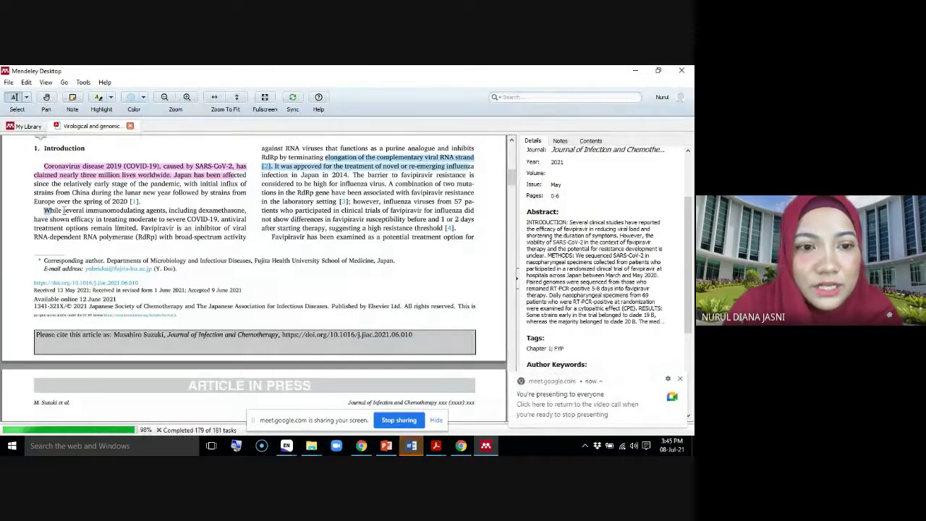
left_click_drag(45, 212, 139, 228)
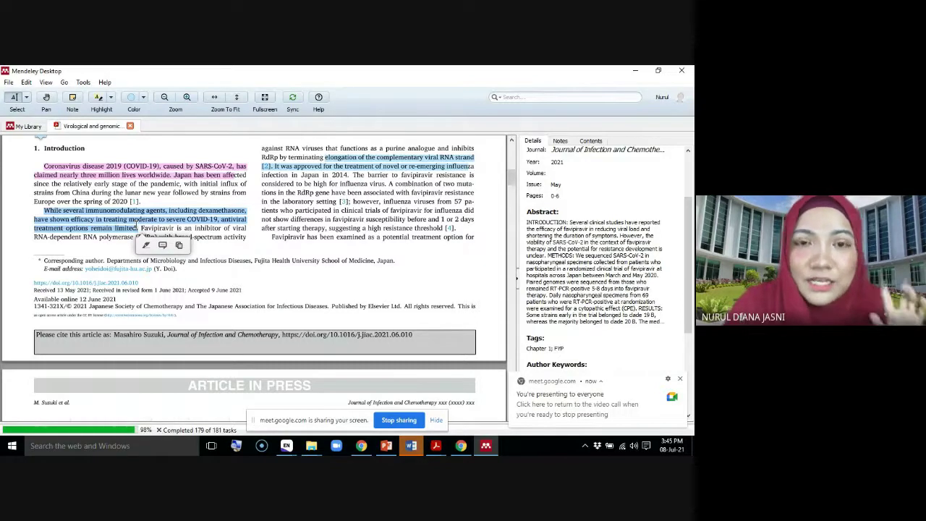
right_click(100, 232)
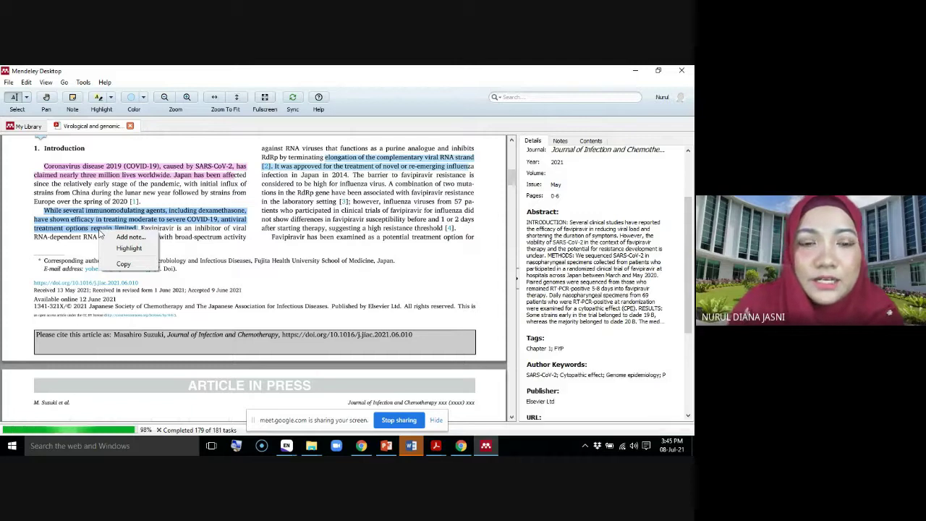
left_click(123, 265)
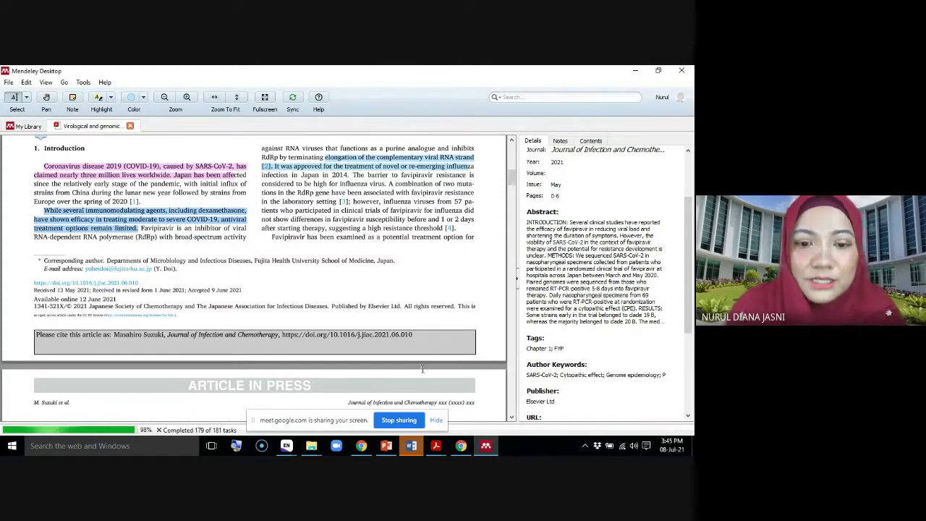
left_click(411, 446)
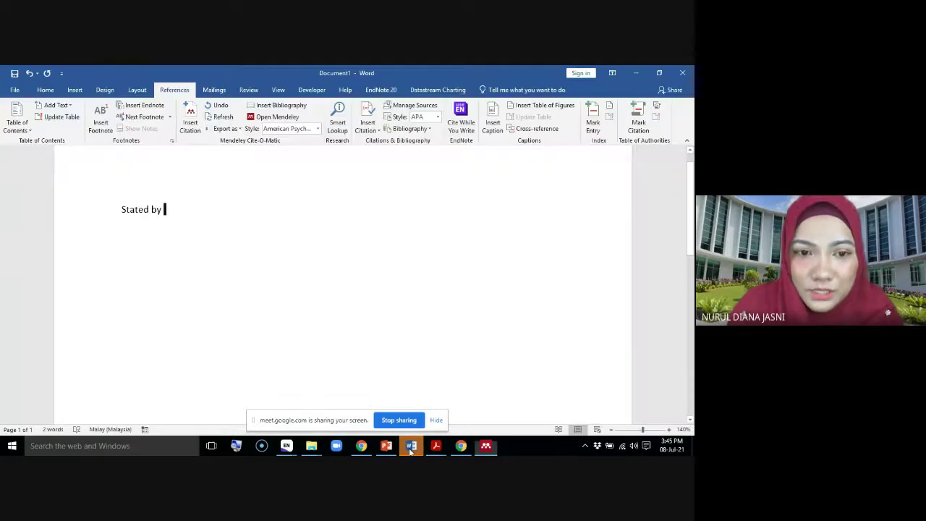
right_click(175, 210)
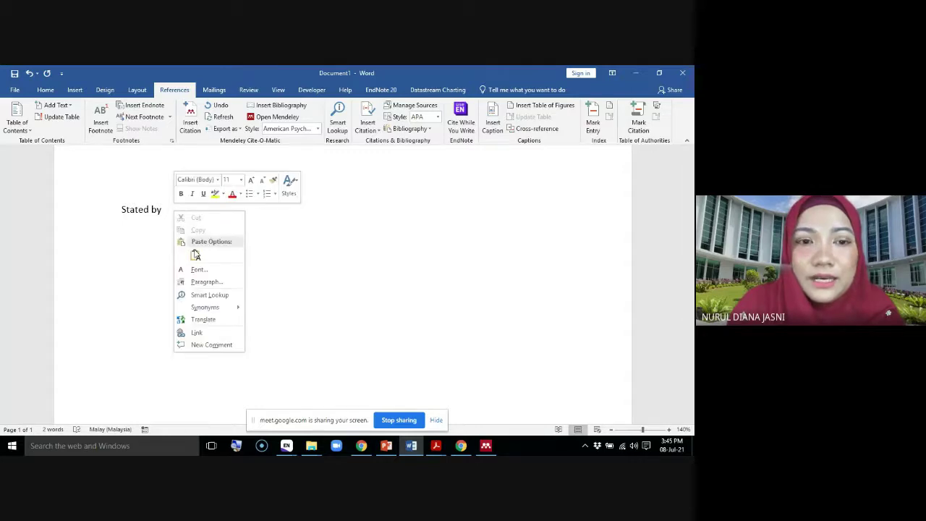
left_click(194, 256)
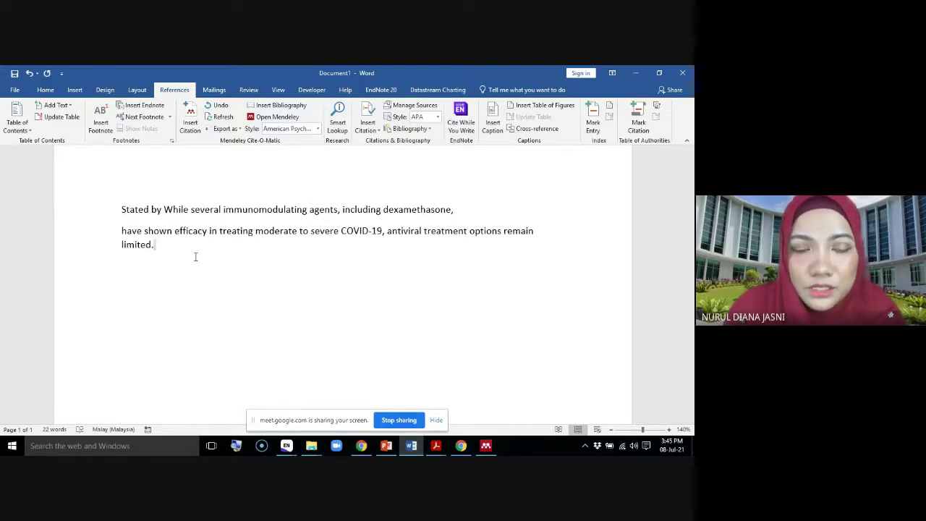
Insert a Mendeley citation of the 2021 SARS-CoV-2 virological and genomic analysis paper after the pasted sentence.
left_click(193, 125)
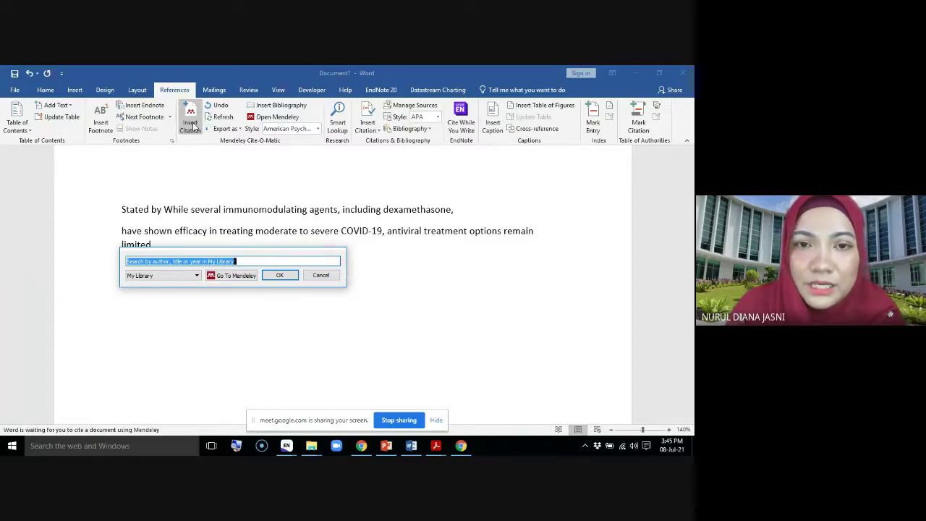
left_click(233, 277)
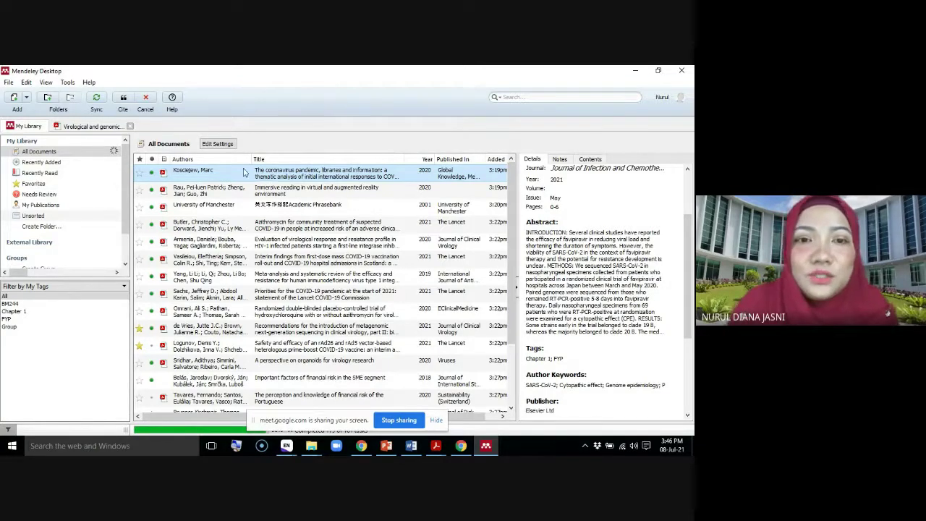
left_click(123, 99)
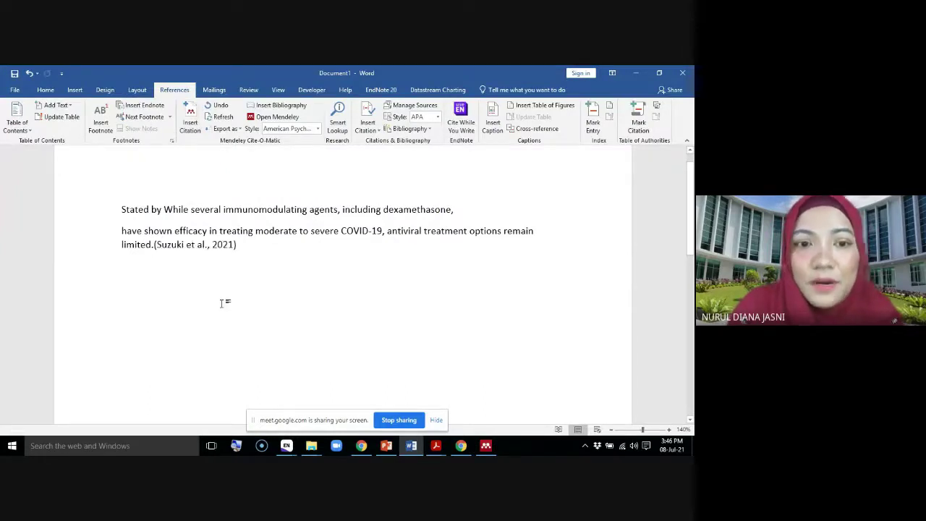
Separate the citation from the pasted sentence with a space and join the sentence's two paragraphs into one.
left_click(154, 244)
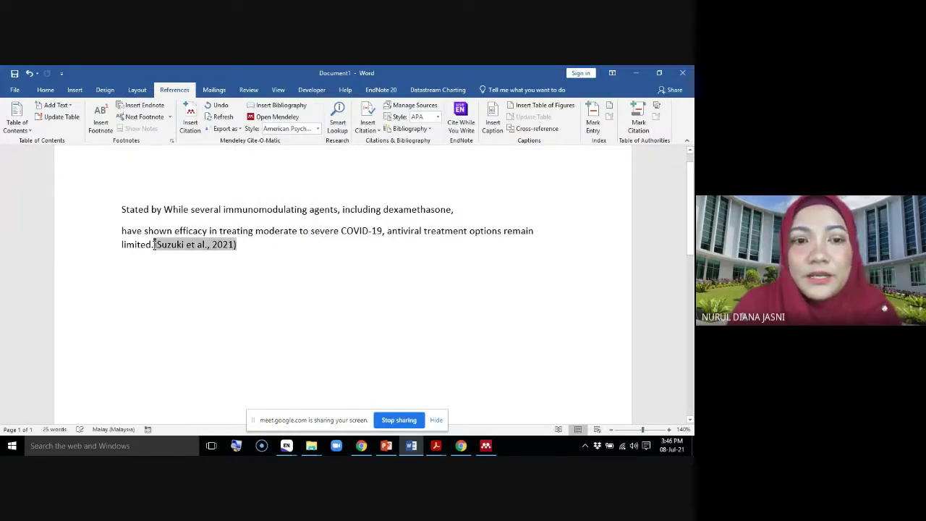
left_click(121, 230)
key("BackSpace")
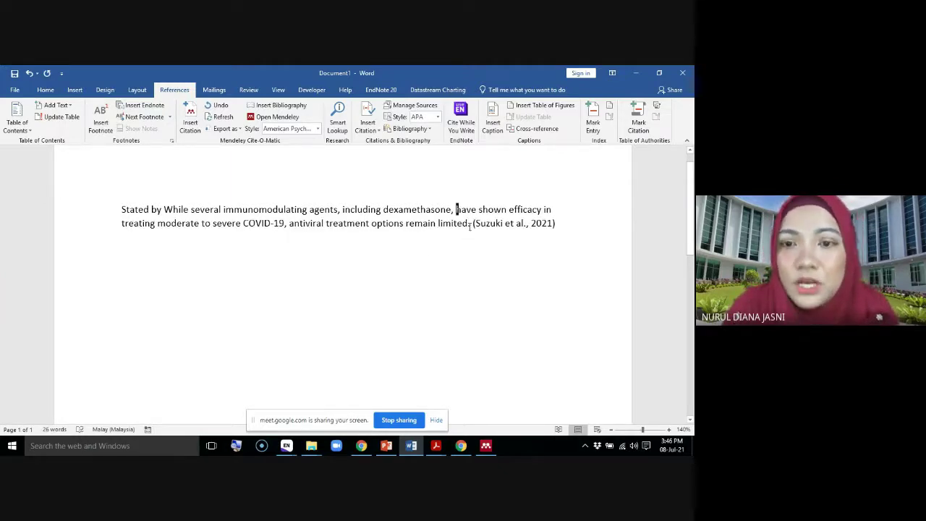
Replace the pasted sentence with "covid -19 treatment differences and linitation by gender" and add a period after the citation.
left_click_drag(471, 226, 169, 211)
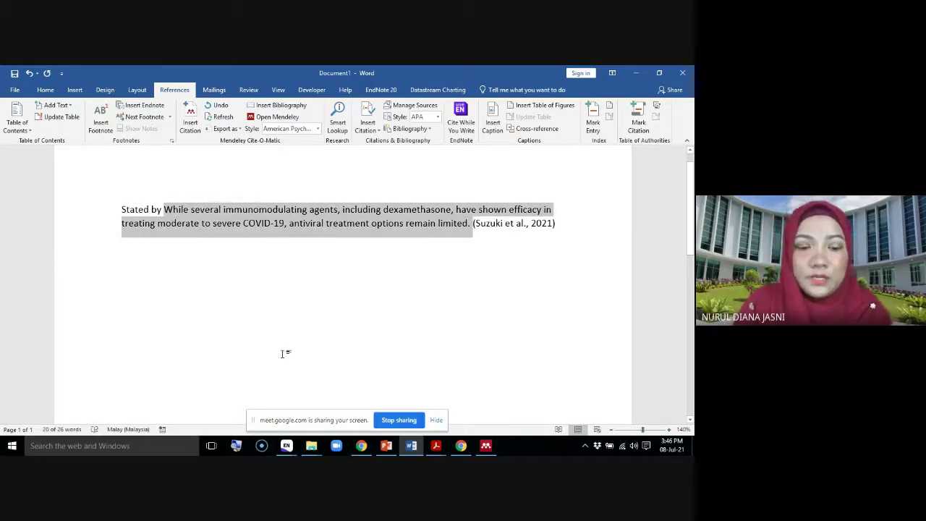
type("covid ")
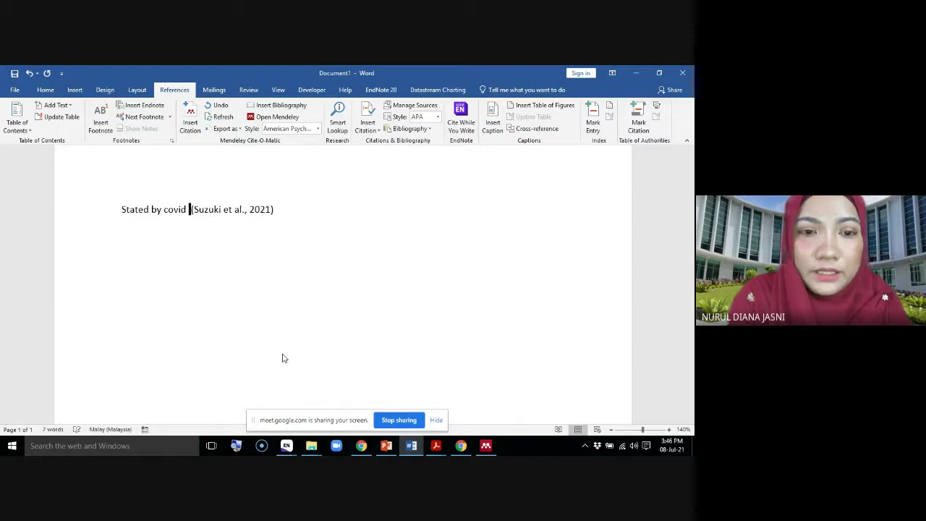
type("-19 tr")
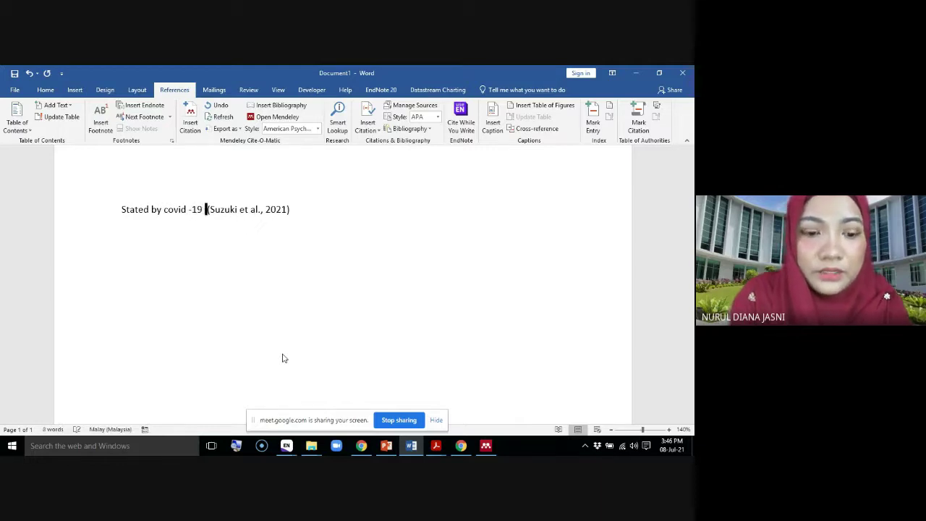
type("eatment ")
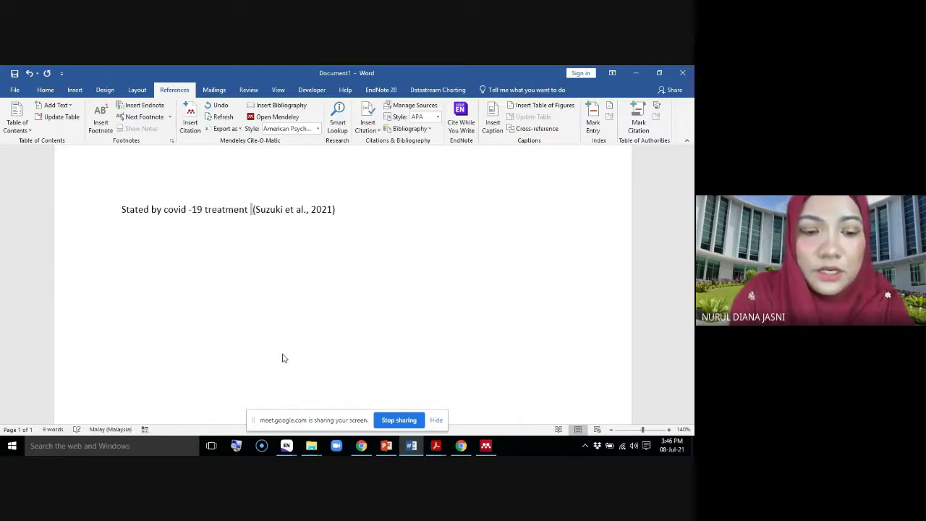
type("difference")
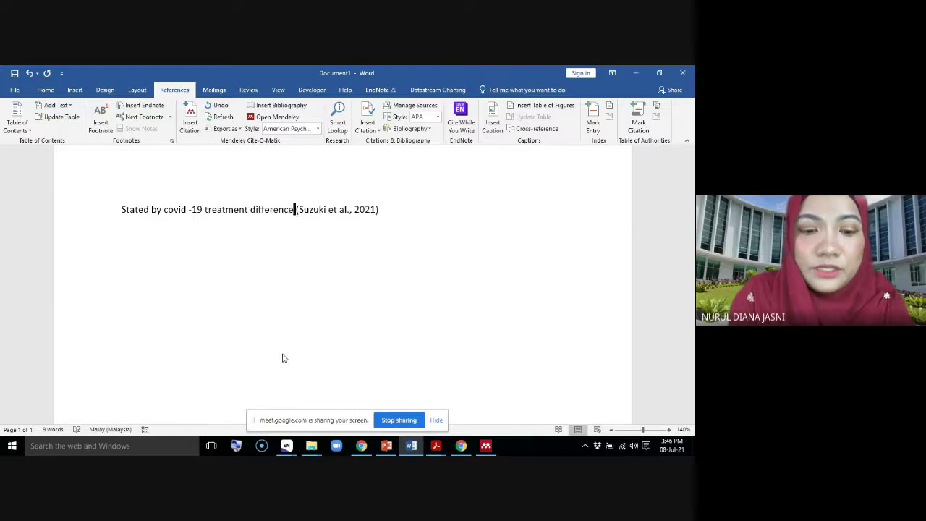
type("s and ")
type("linitation ")
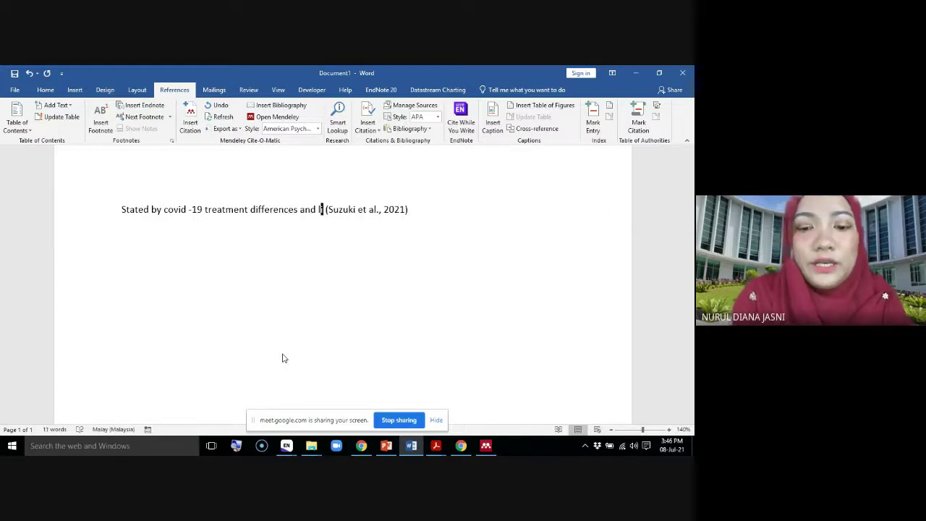
type("by gender")
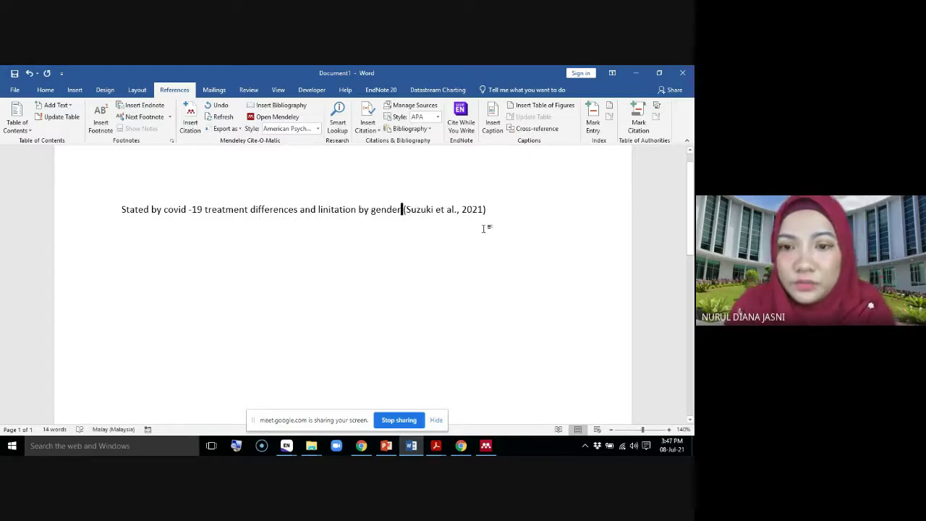
left_click(494, 209)
type(".")
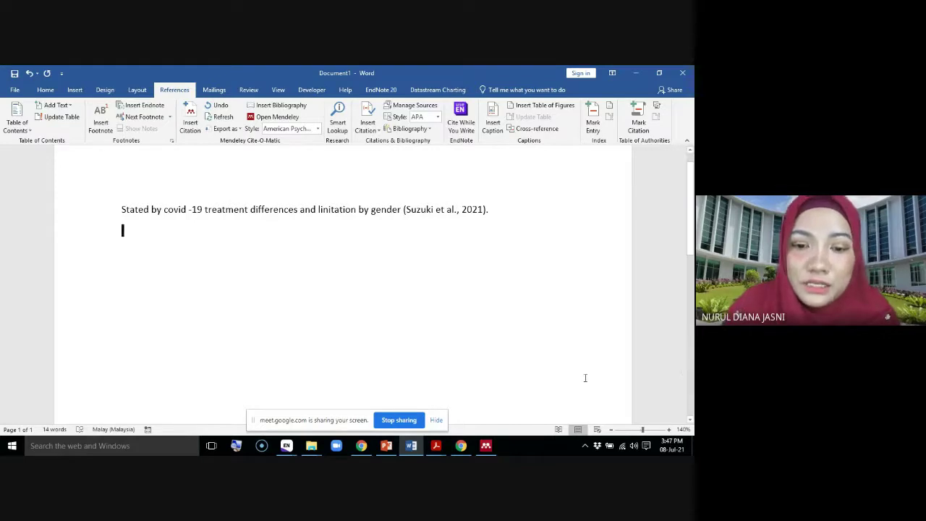
Switch to Mendeley Desktop, review the open virological and genomic analysis paper and close it.
left_click(484, 446)
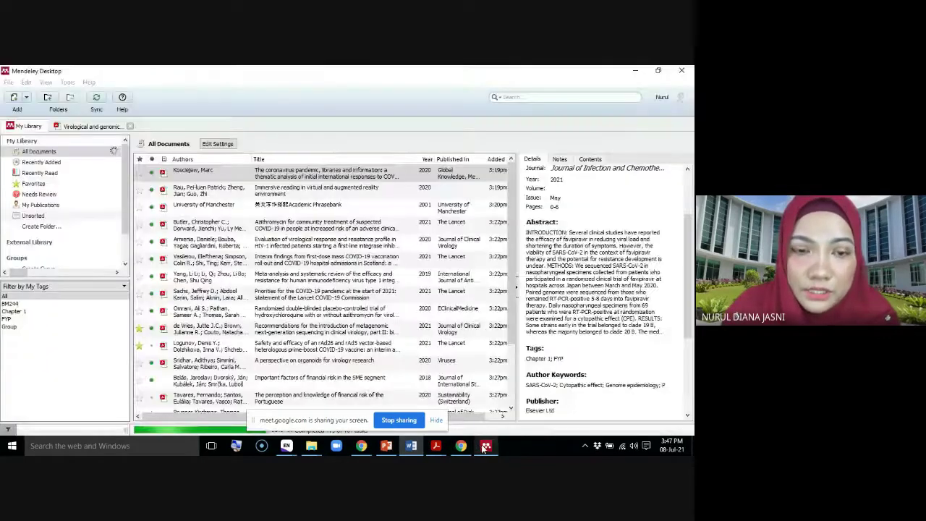
left_click(85, 127)
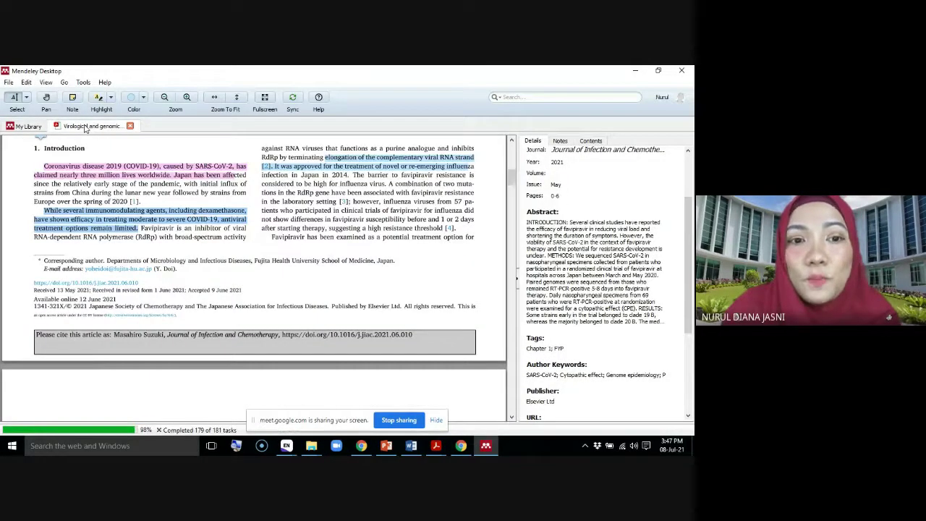
scroll(296, 222, "down", 3)
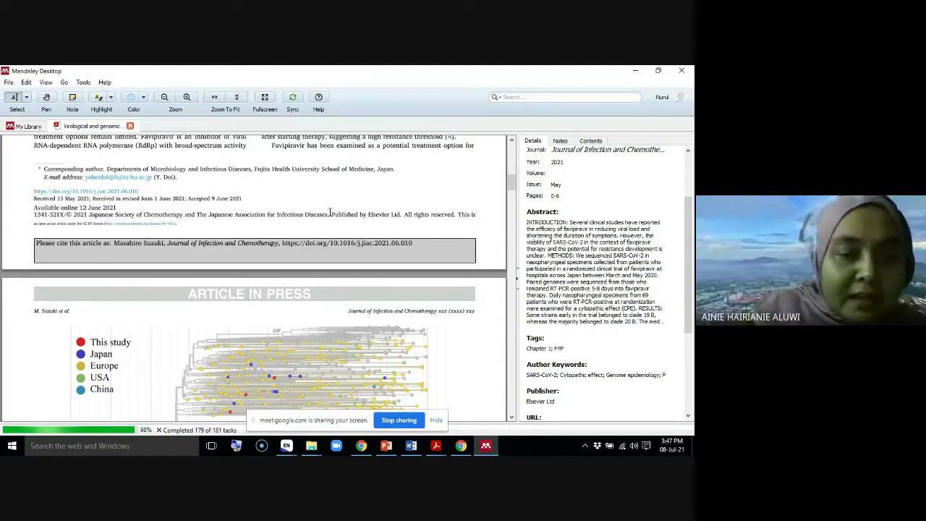
key("ctrl+Tab")
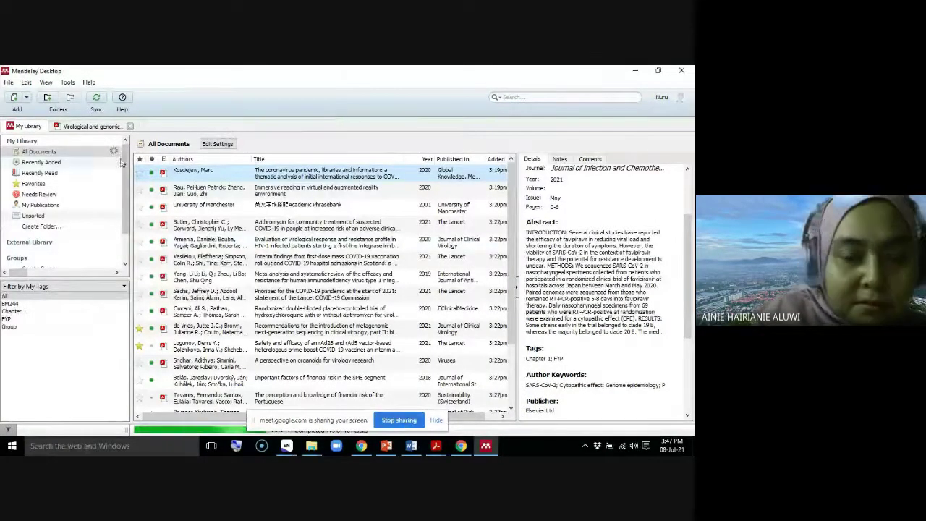
left_click(129, 126)
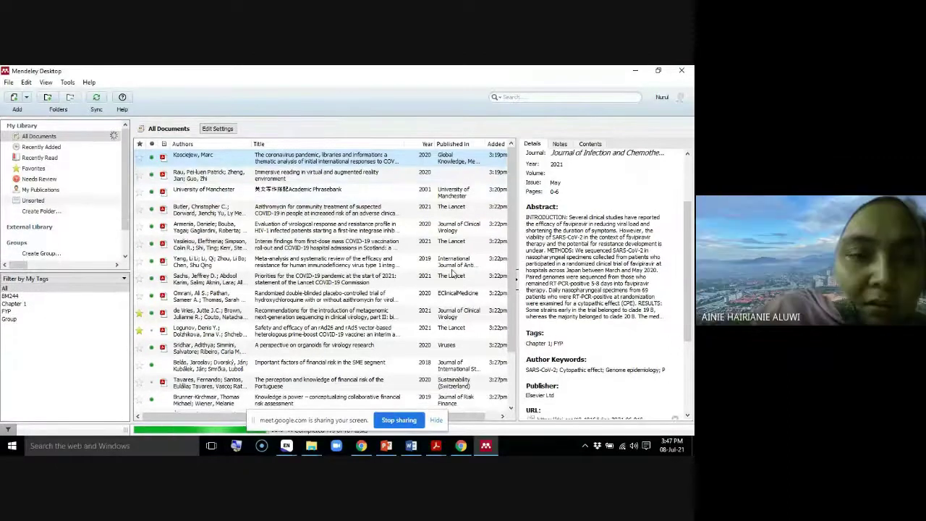
Open the paper "Immersive reading in virtual and augmented reality environment" and go to the end of its first page.
mouse_move(436, 445)
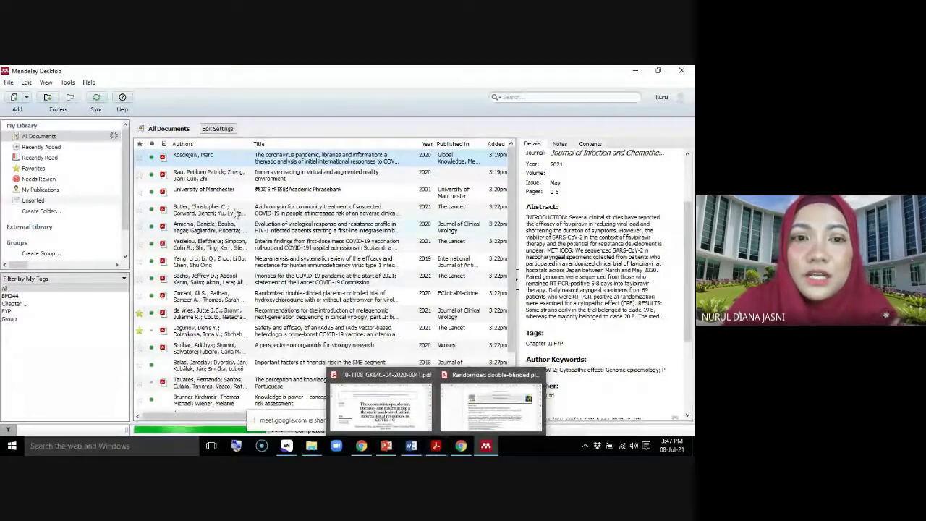
left_click(211, 178)
double_click(211, 178)
scroll(246, 338, "down", 6)
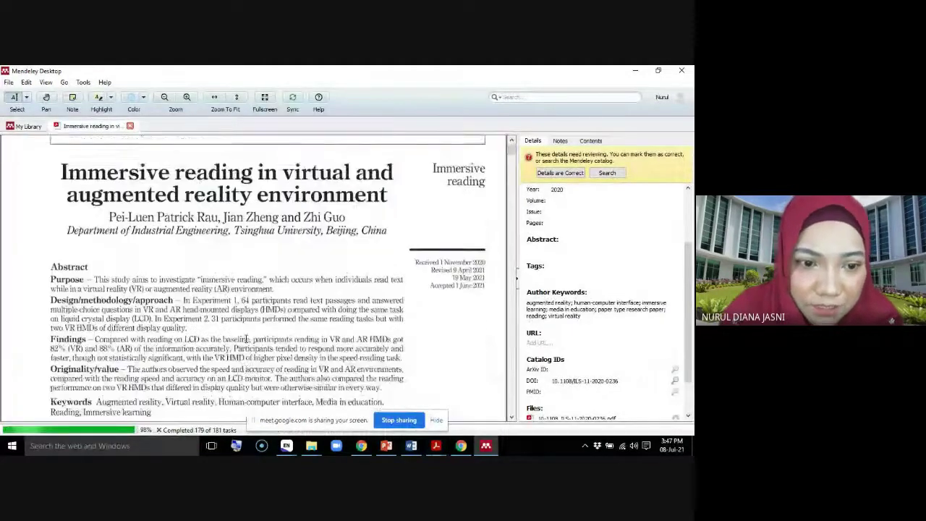
scroll(245, 339, "up", 2)
scroll(246, 339, "down", 3)
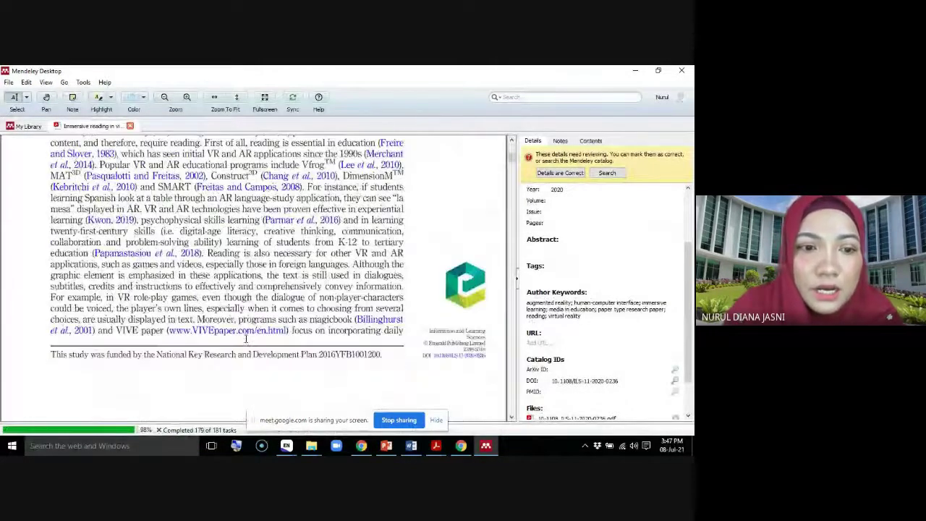
Copy the passage from "s emphasized in these applications" to "choosing from sev" and paste it below the first sentence in Word.
left_click(27, 97)
left_click(36, 110)
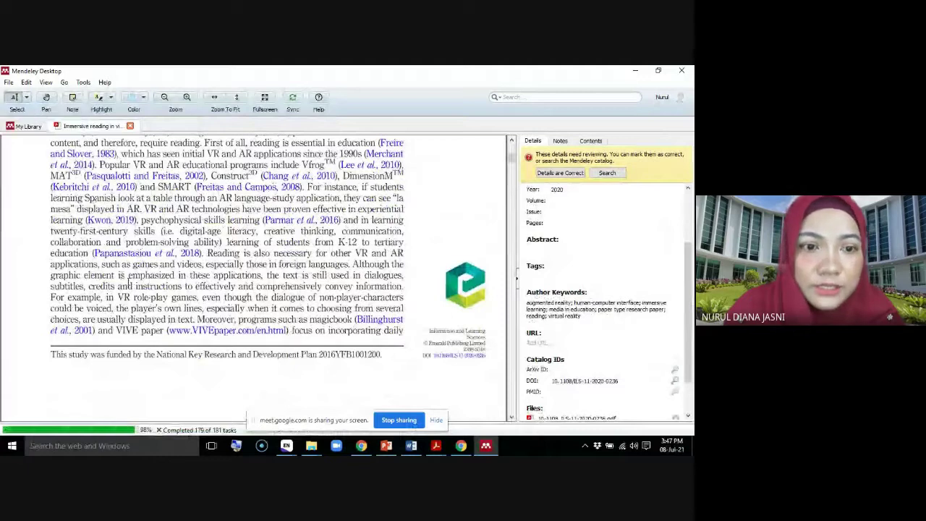
mouse_move(119, 275)
left_mouse_down()
mouse_move(384, 287)
mouse_move(403, 308)
left_mouse_up()
right_click(159, 297)
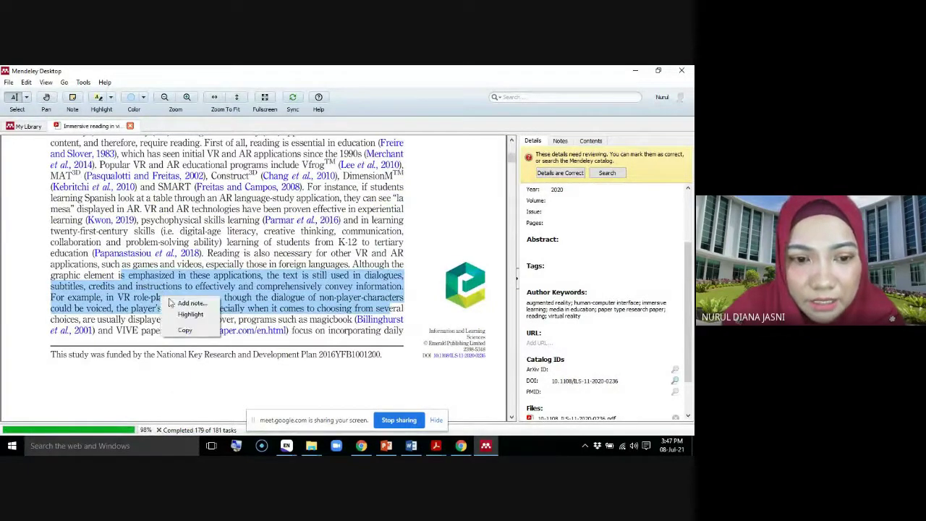
left_click(184, 332)
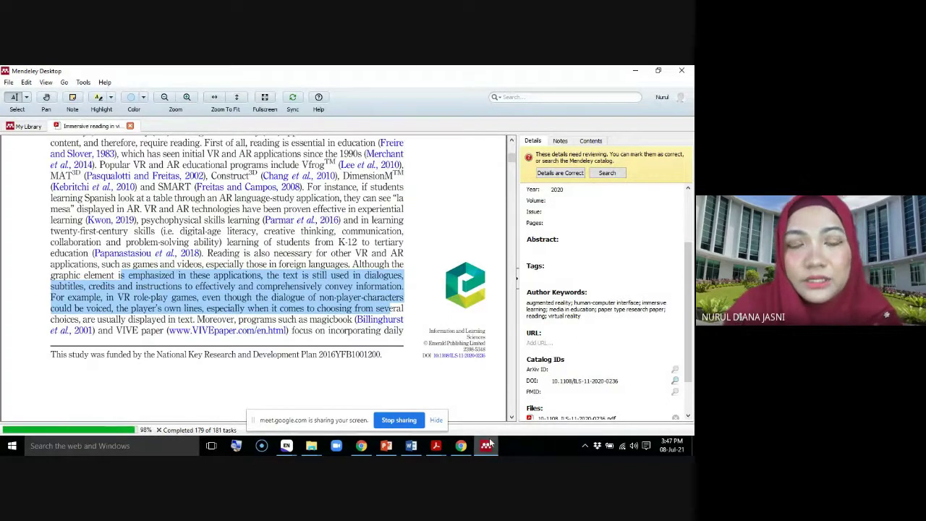
mouse_move(489, 443)
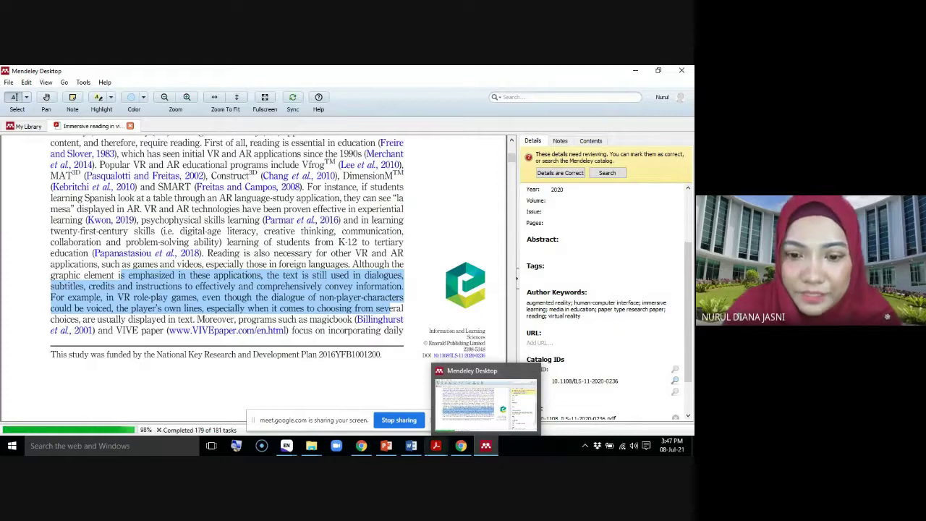
left_click(417, 450)
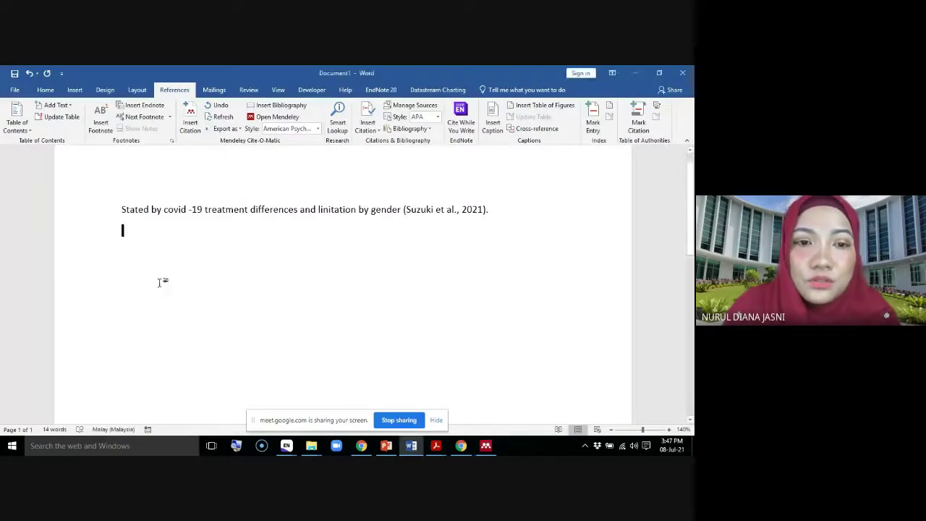
right_click(125, 236)
left_click(144, 282)
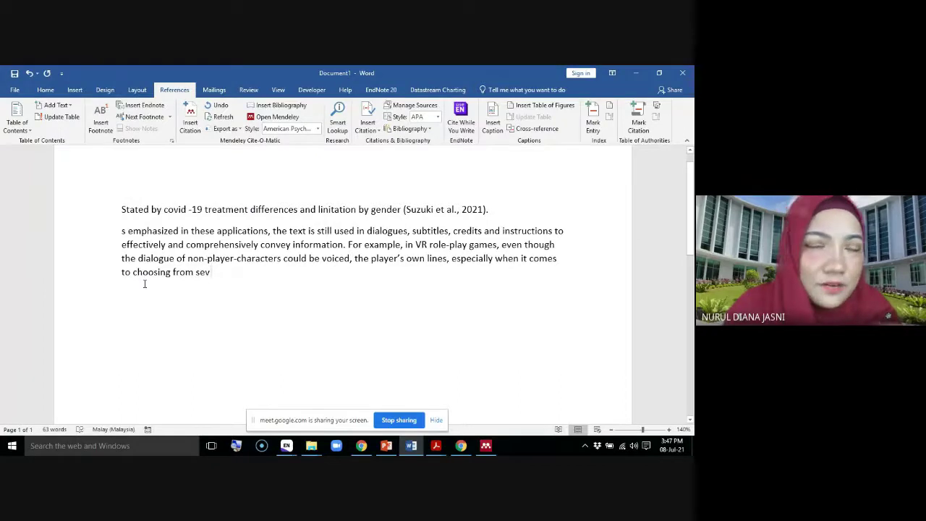
Insert a Mendeley citation of the 2020 immersive reading paper after the pasted passage, separated from it by a space.
left_click(190, 122)
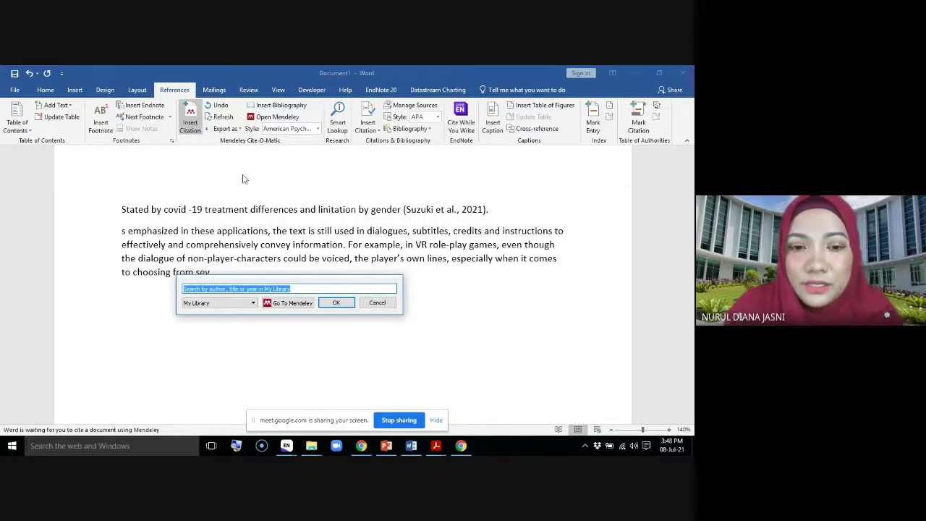
left_click(284, 304)
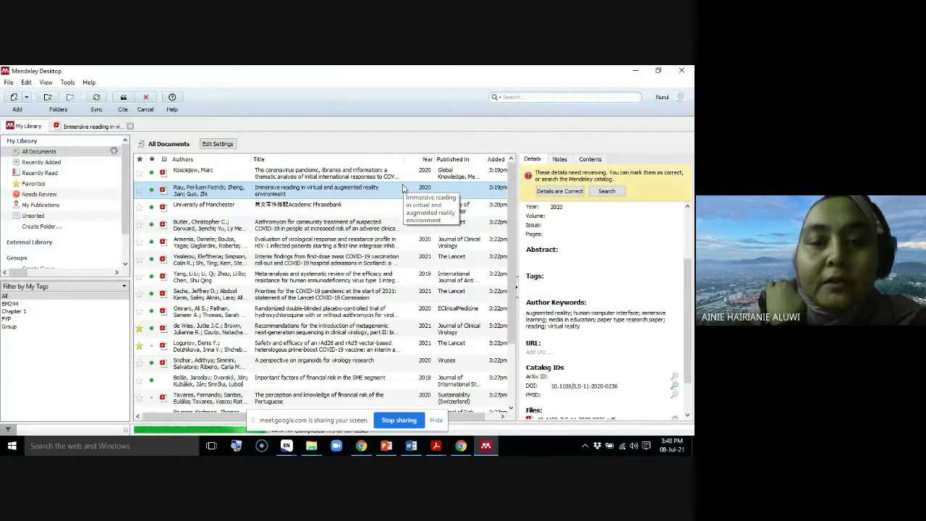
left_click(124, 101)
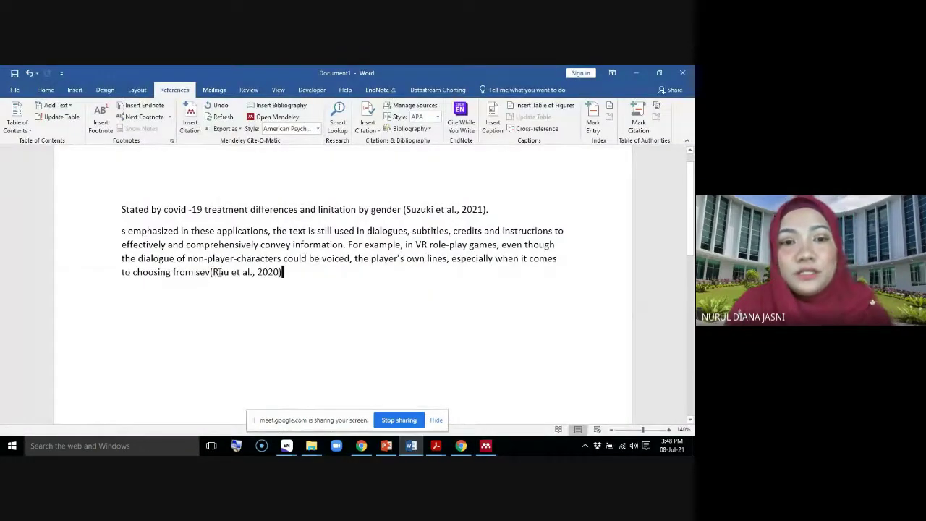
left_click(211, 272)
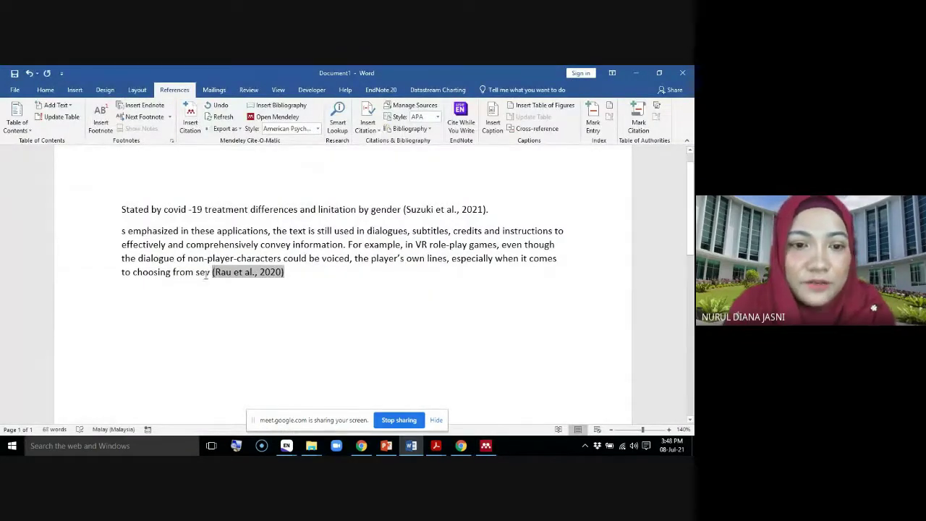
Replace "s emphasized" at the start of the passage with "Emphasize" and join the passage to the first paragraph.
left_click_drag(207, 271, 119, 233)
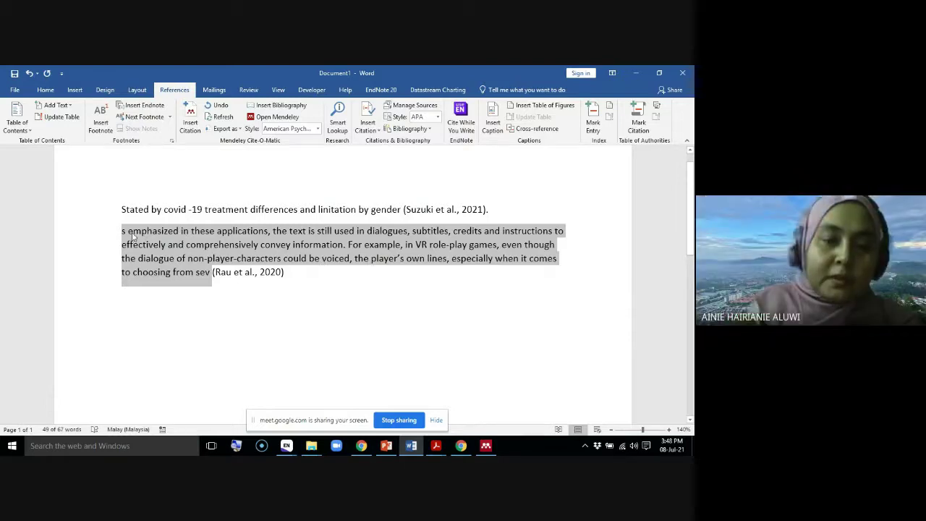
left_click_drag(133, 232, 120, 233)
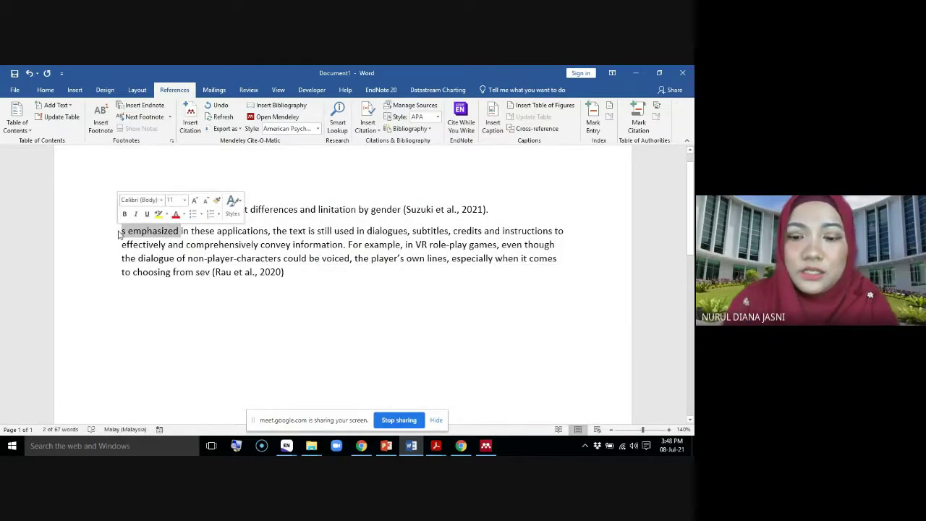
key("BackSpace")
key("BackSpace")
type("Em")
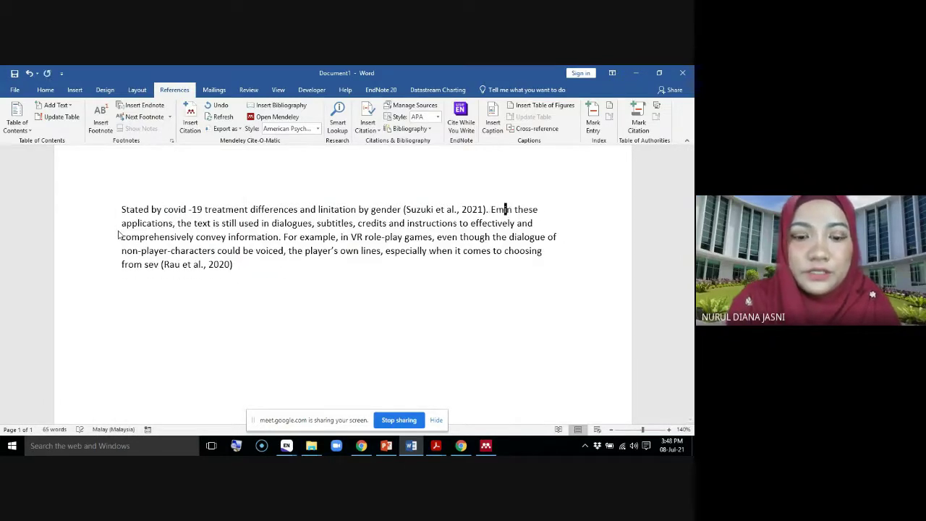
type("phasiz")
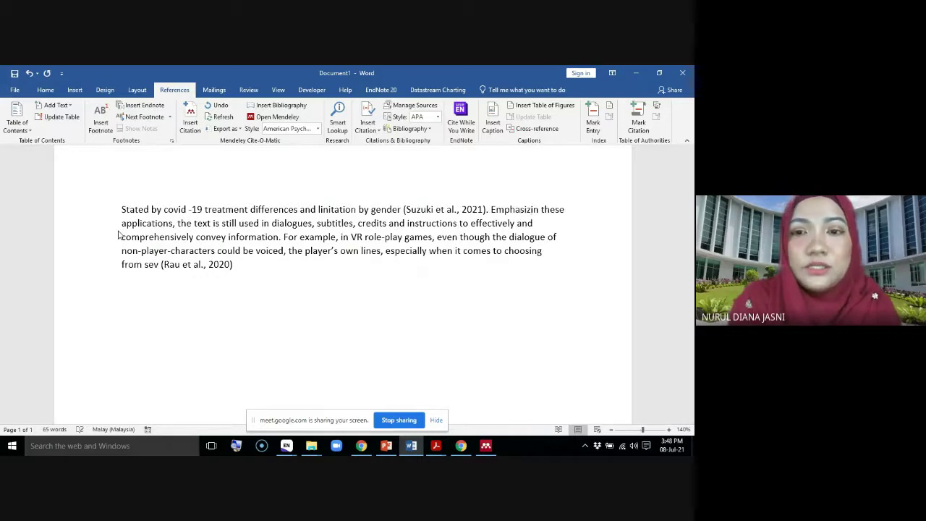
type("e ")
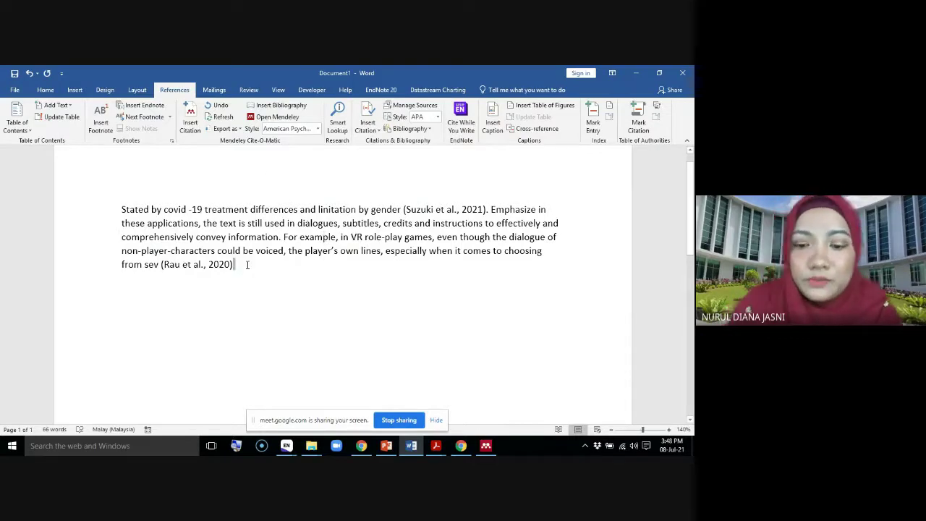
Add a period after the 2020 citation and start a new paragraph two lines below.
type(".")
key("Return")
key("Return")
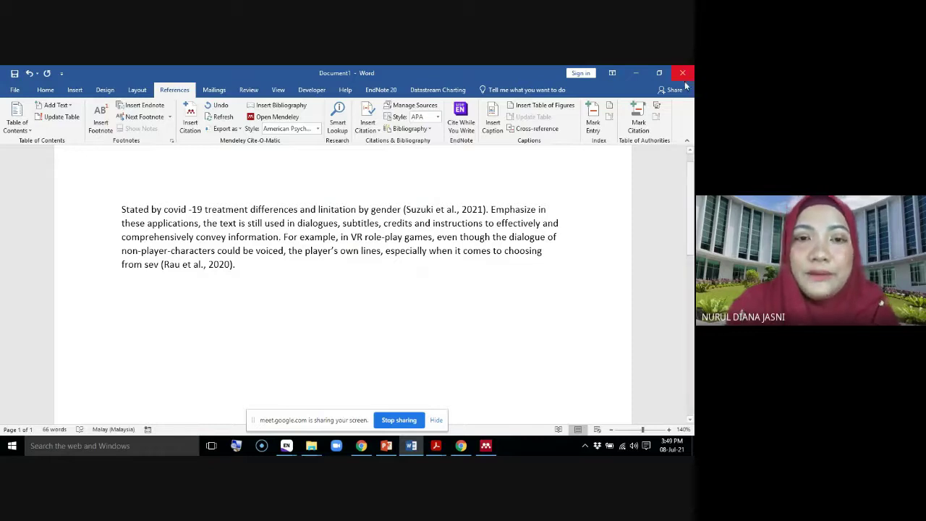
Switch to Mendeley Desktop and examine the details of the COVID-19 papers published in The Lancet.
left_click(485, 445)
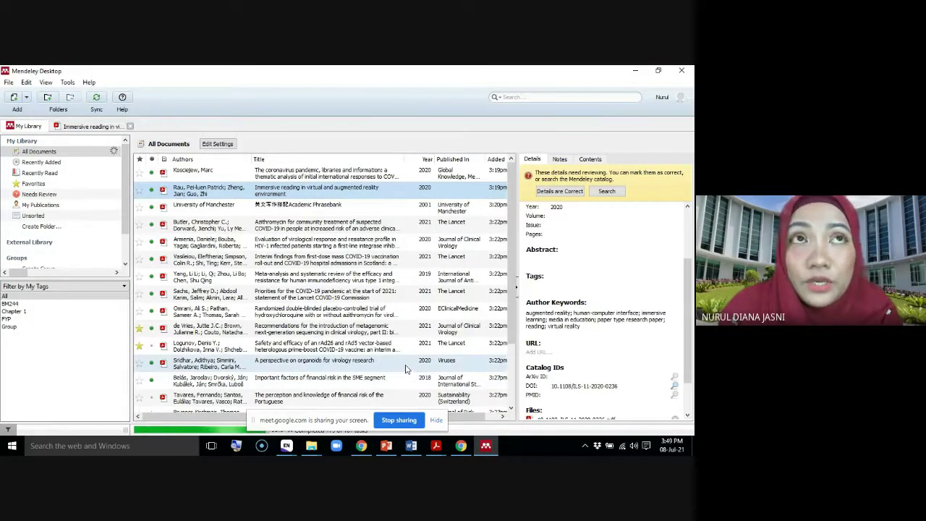
mouse_move(512, 190)
left_mouse_down()
mouse_move(513, 220)
mouse_move(517, 195)
left_mouse_up()
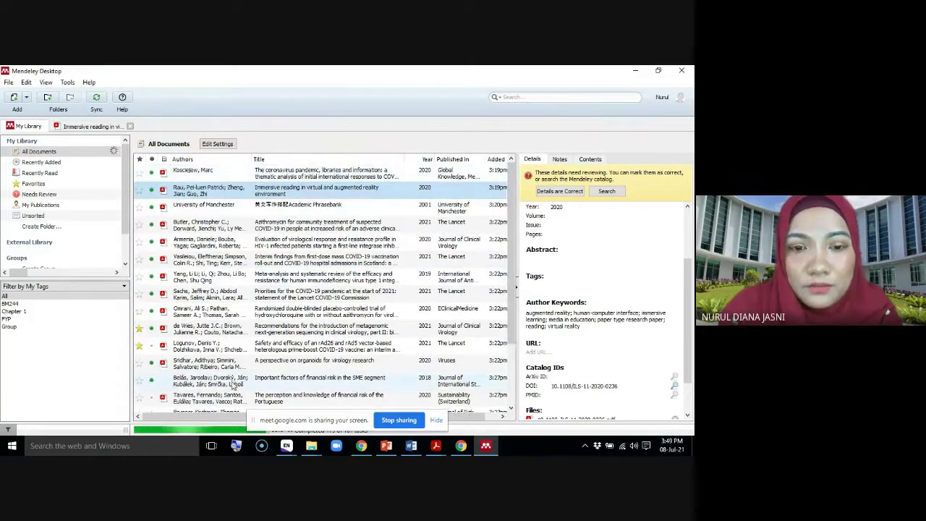
left_click(203, 230)
left_click(201, 260)
left_click(206, 295)
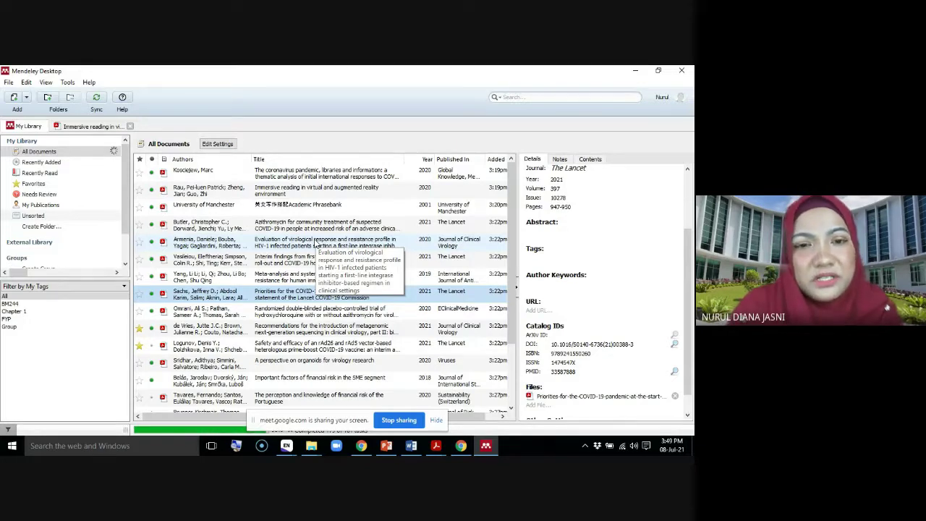
left_click(313, 259)
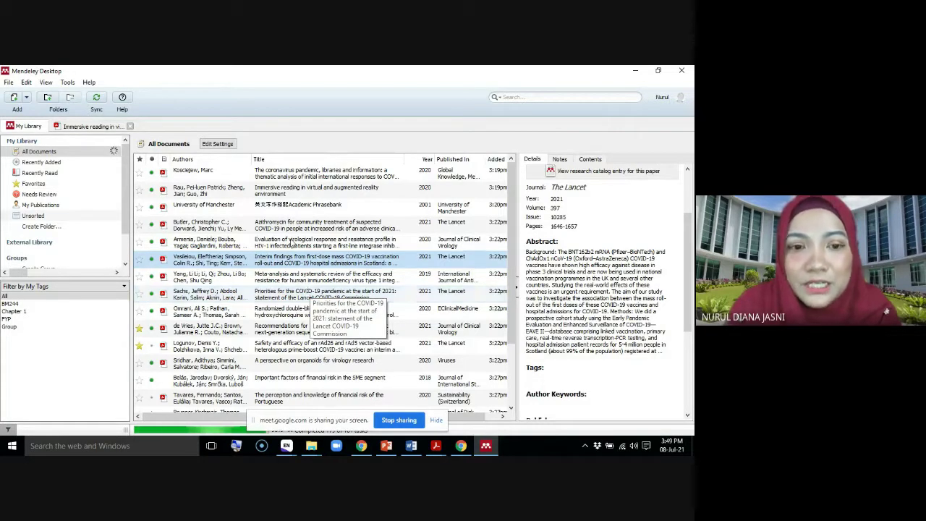
left_click(209, 230)
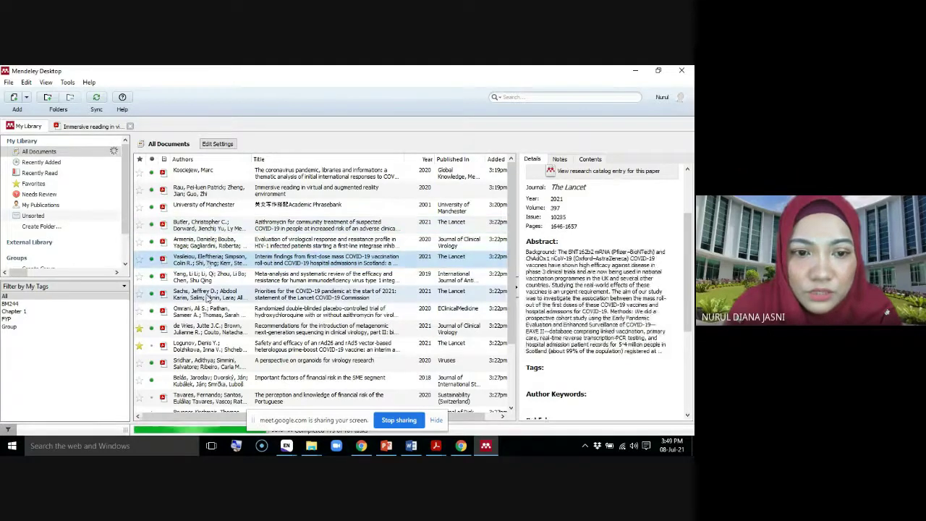
left_click(340, 294)
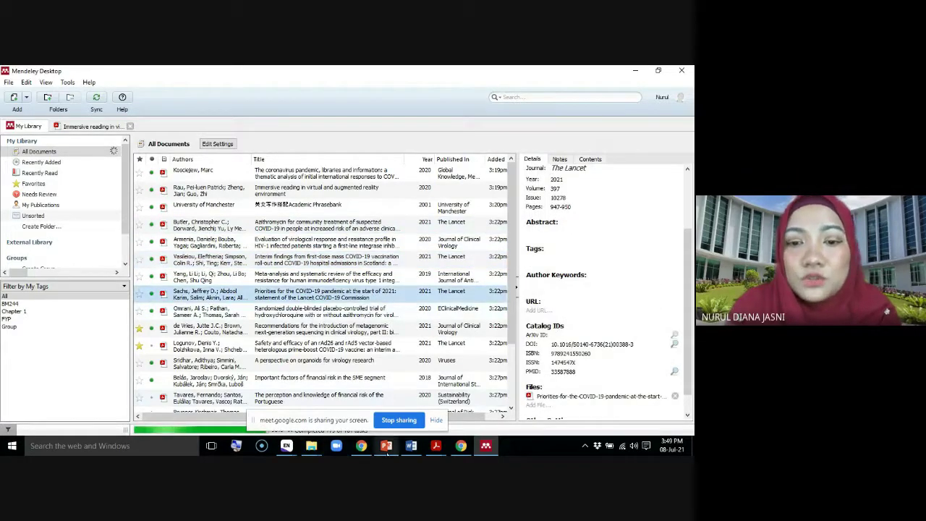
In Word, insert one combined Mendeley citation of the 2020 immersive reading, 2019 HIV meta-analysis and 2020 organoids papers below the paragraph.
left_click(411, 445)
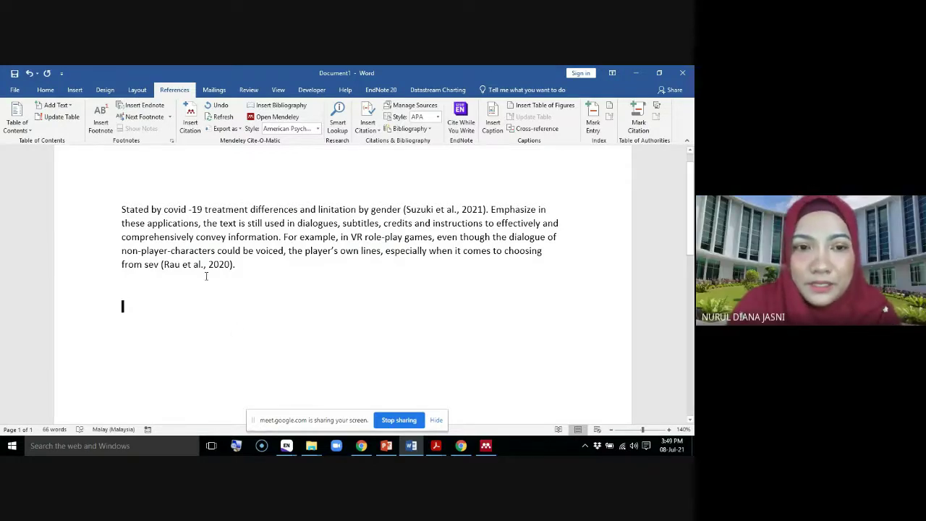
left_click(190, 123)
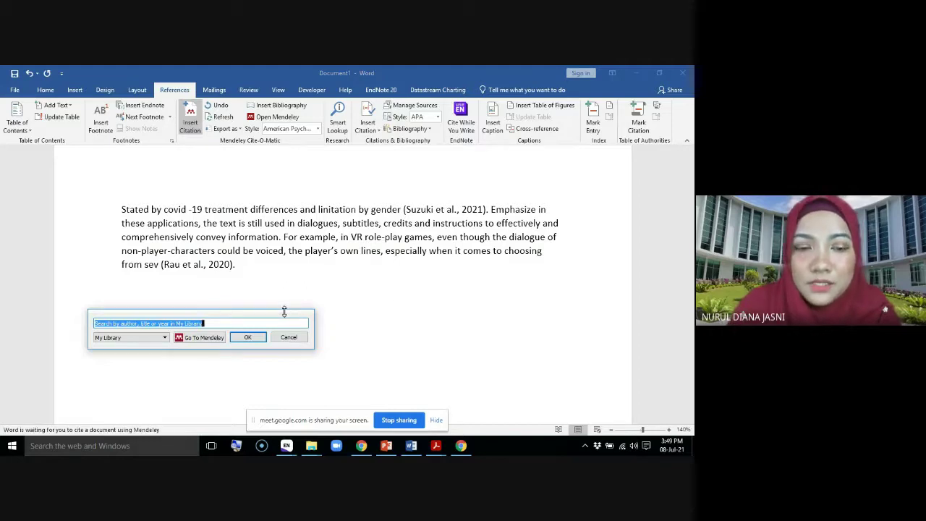
left_click_drag(273, 316, 446, 282)
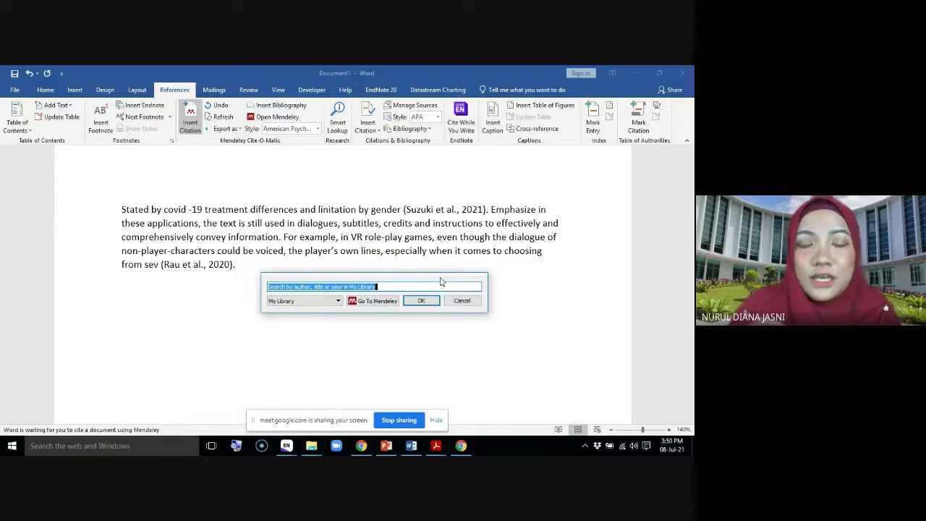
left_click(377, 302)
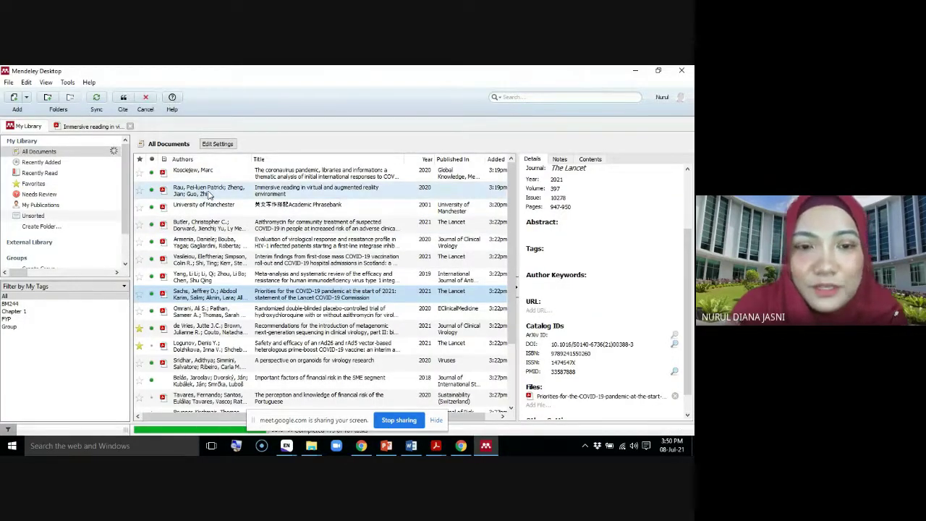
left_click(208, 194)
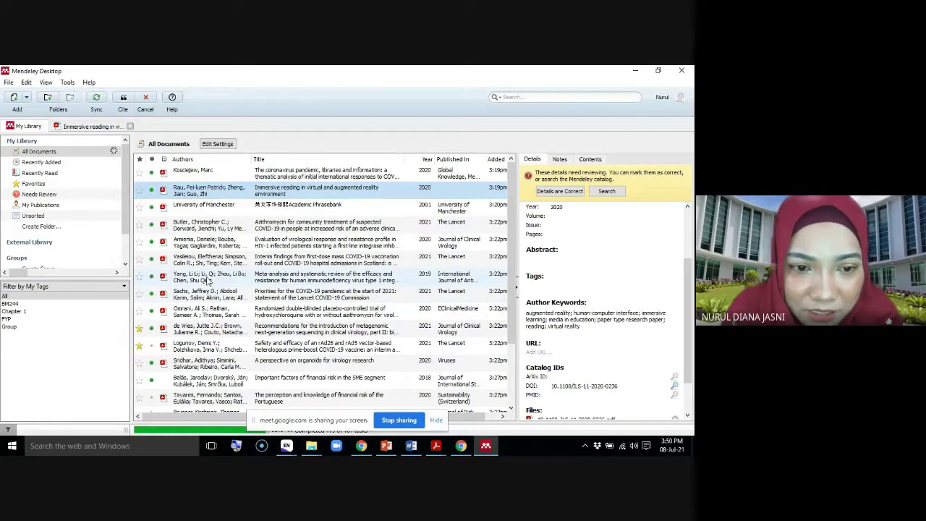
left_click(207, 280, "ctrl")
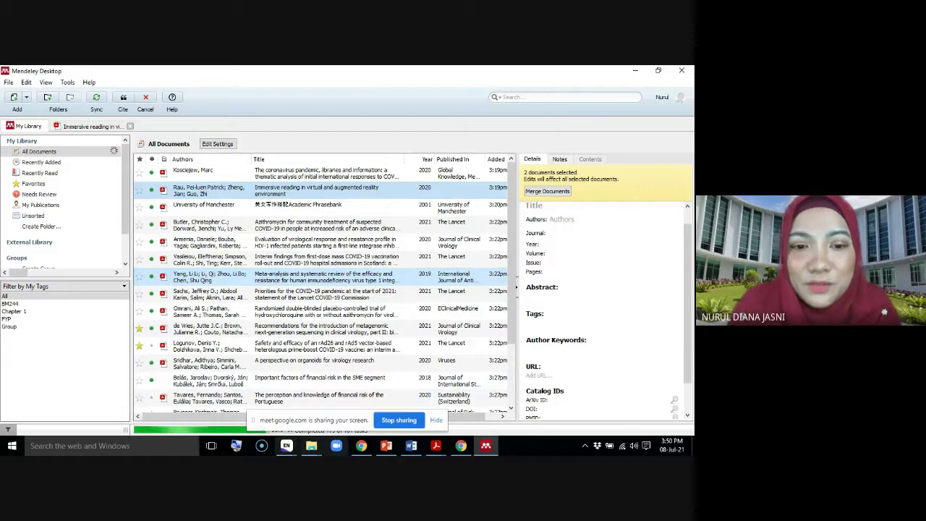
left_click(225, 368, "ctrl")
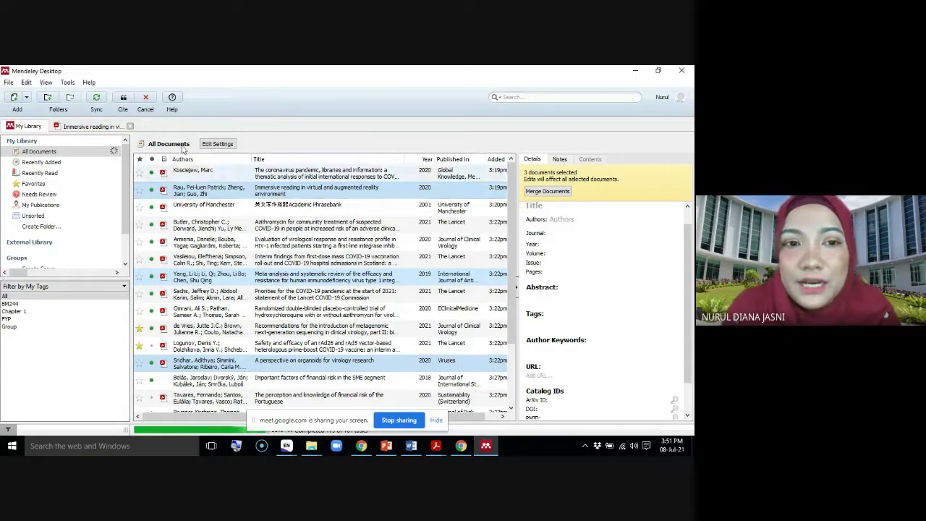
left_click(124, 99)
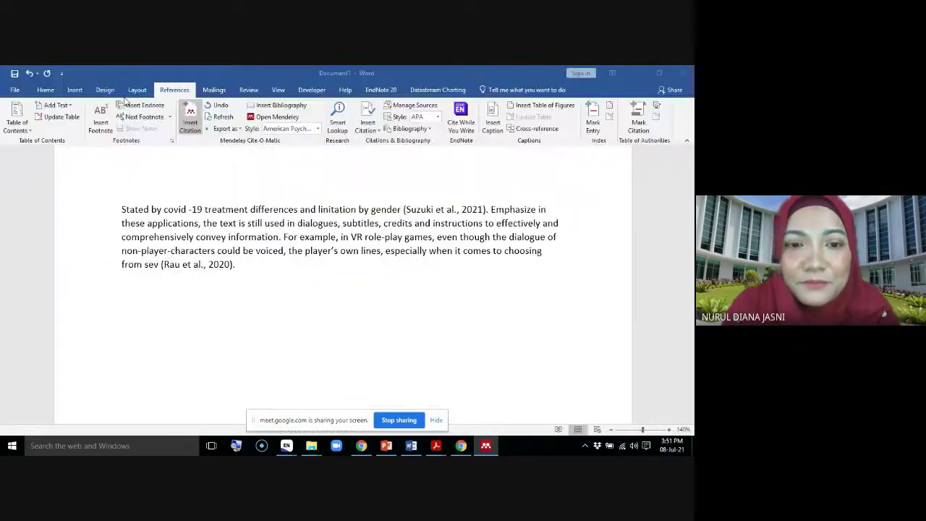
left_click(669, 429)
left_click(669, 429)
left_click(669, 429)
left_click(669, 429)
left_click(669, 429)
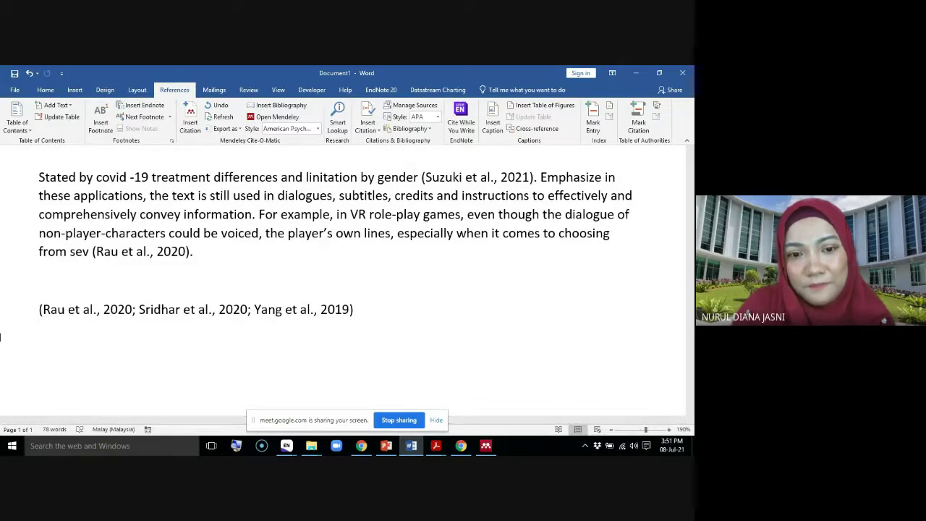
Switch to Acrobat Reader and look through the coronavirus pandemic and libraries paper for its in-text citations.
left_click(484, 447)
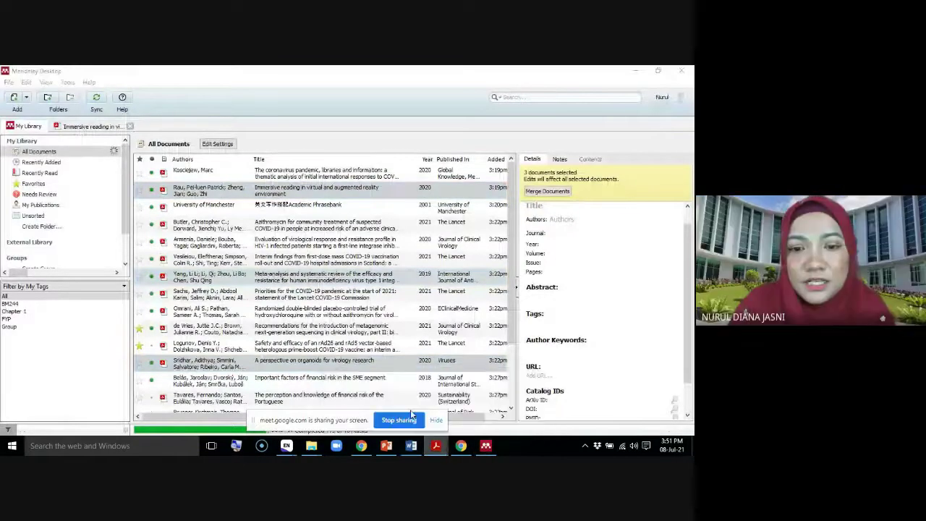
left_click(436, 445)
scroll(581, 292, "down", 5)
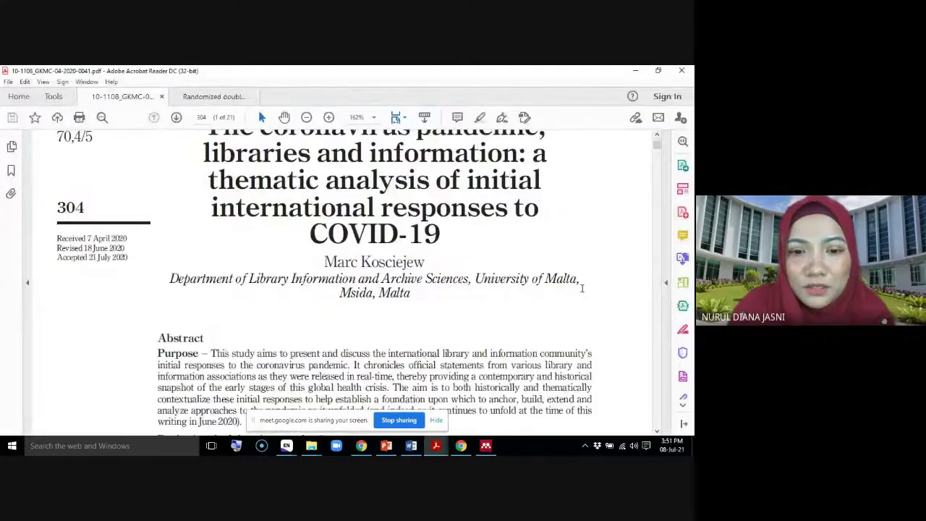
scroll(567, 321, "down", 10)
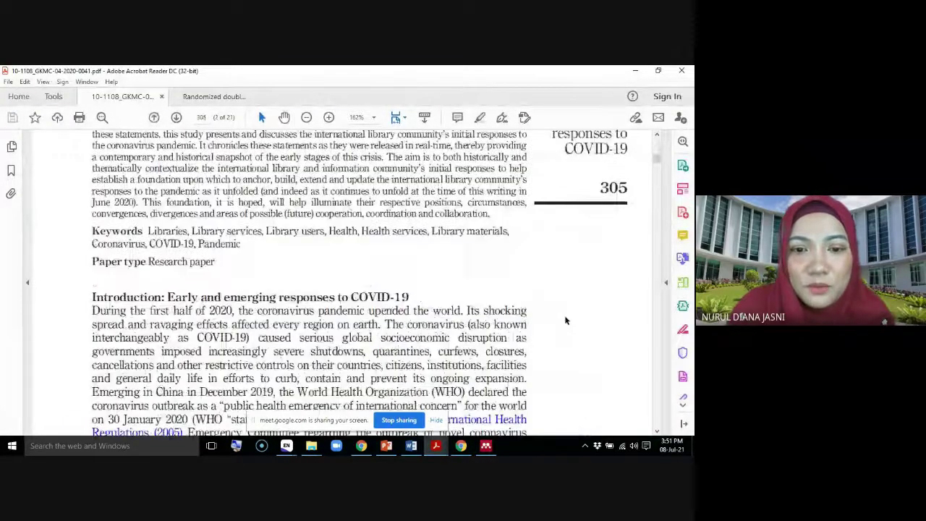
scroll(566, 321, "down", 8)
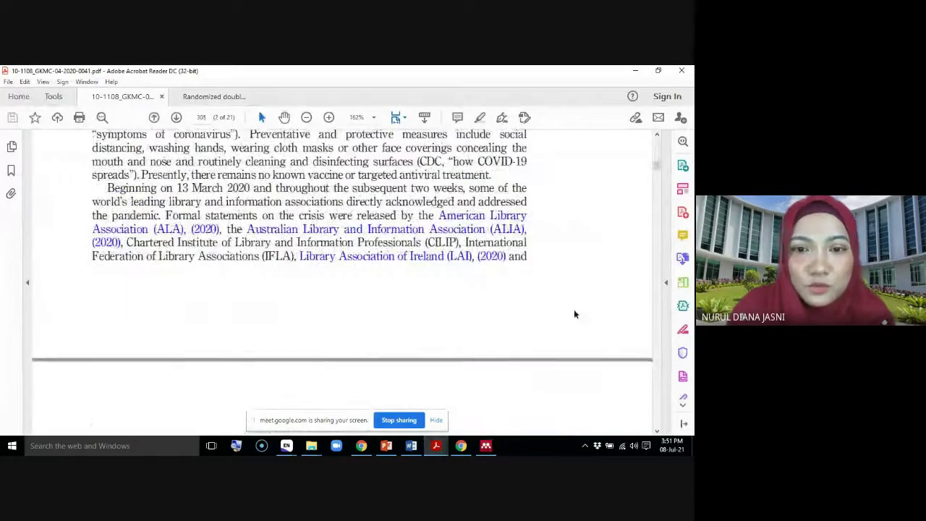
scroll(561, 299, "down", 8)
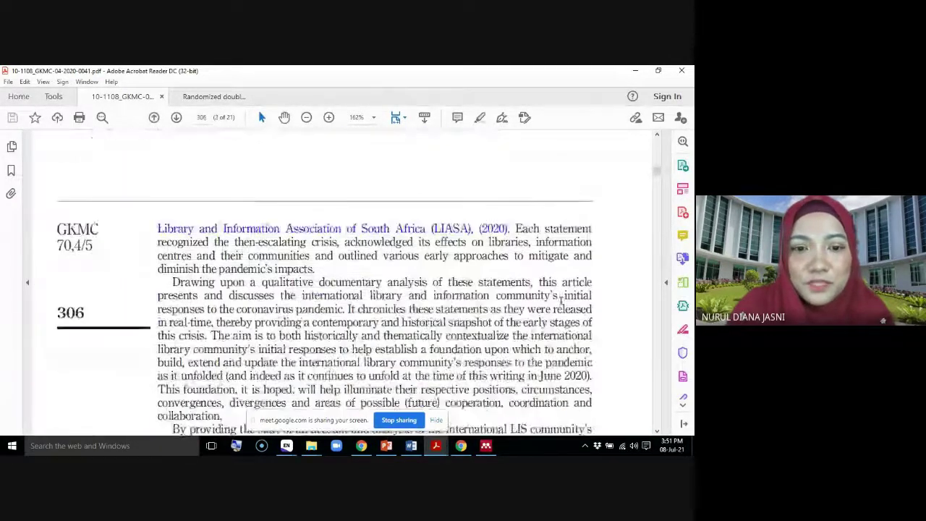
scroll(561, 300, "down", 10)
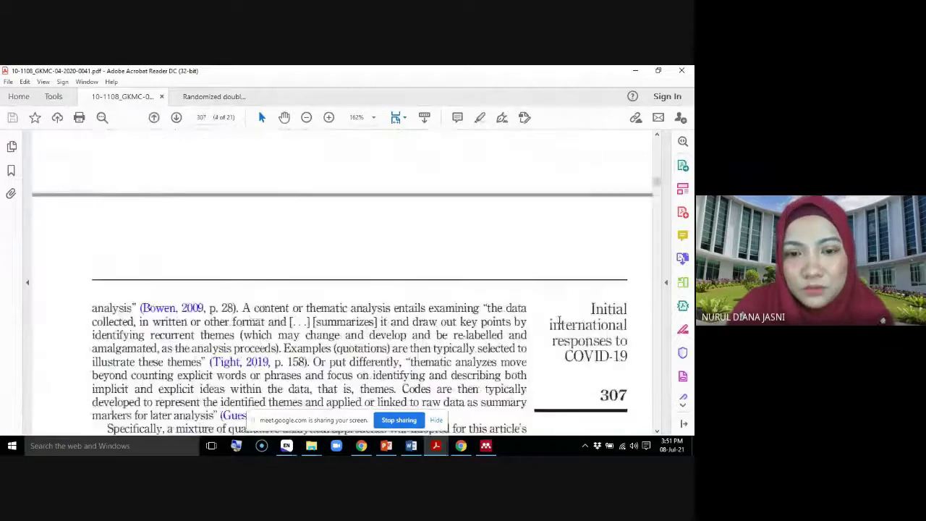
scroll(550, 332, "down", 8)
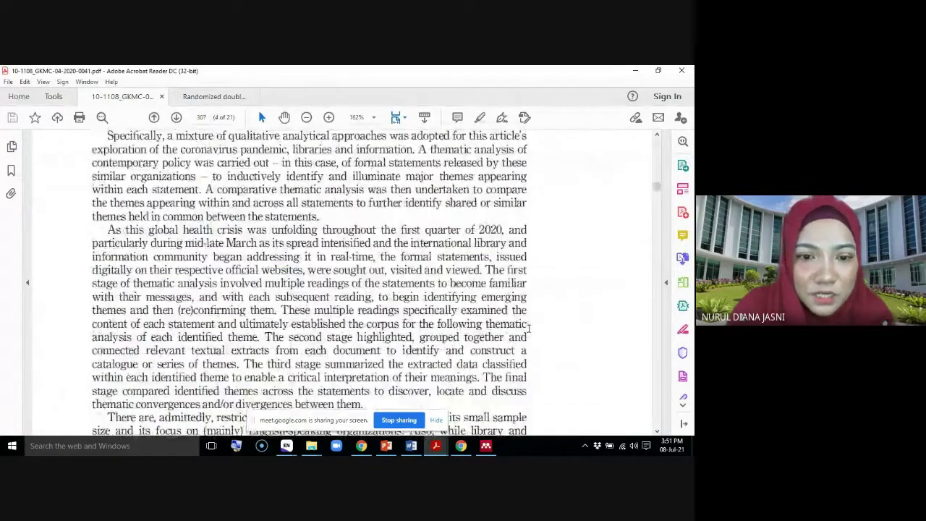
scroll(541, 340, "down", 3)
Open the randomized hydroxychloroquine trial paper in Acrobat Reader and examine how its discussion pages cite several sources together.
left_click(436, 446)
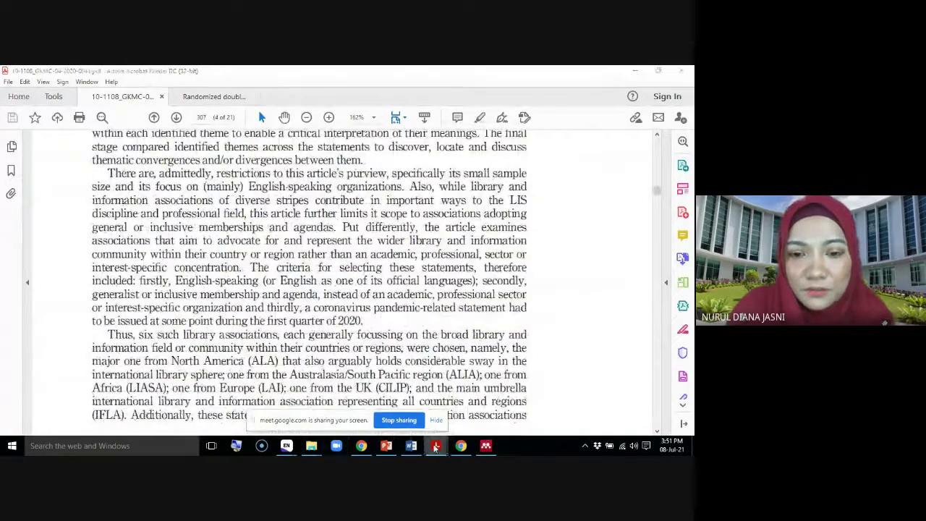
left_click(451, 432)
scroll(405, 282, "down", 3)
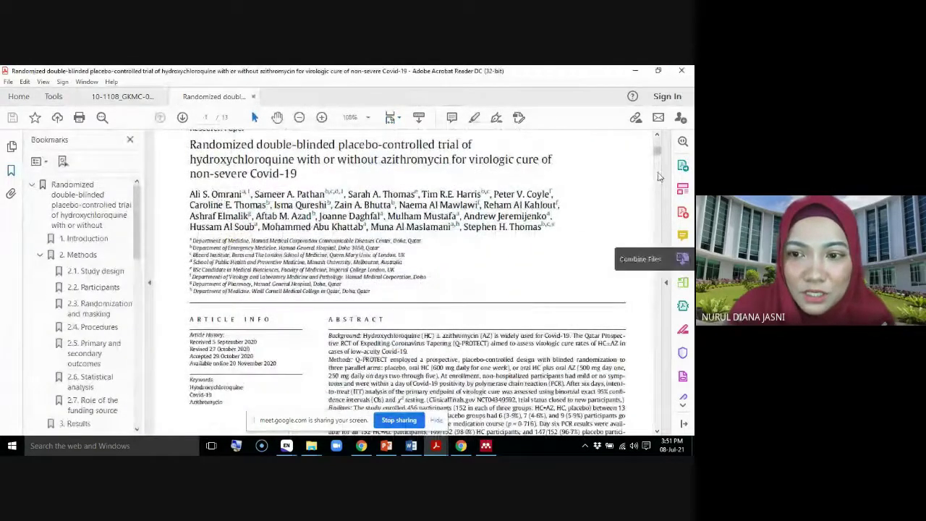
left_click_drag(657, 153, 660, 237)
left_click_drag(659, 240, 659, 271)
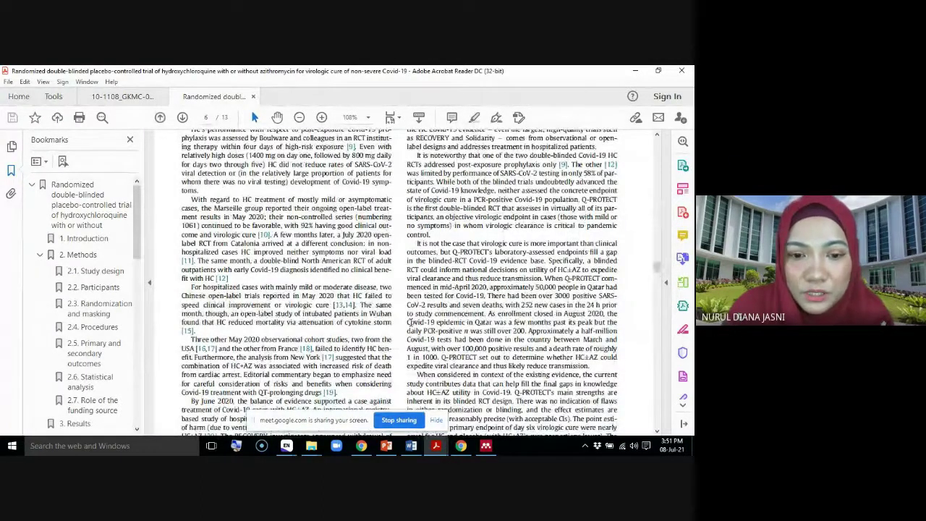
scroll(408, 322, "down", 1)
scroll(331, 364, "down", 1)
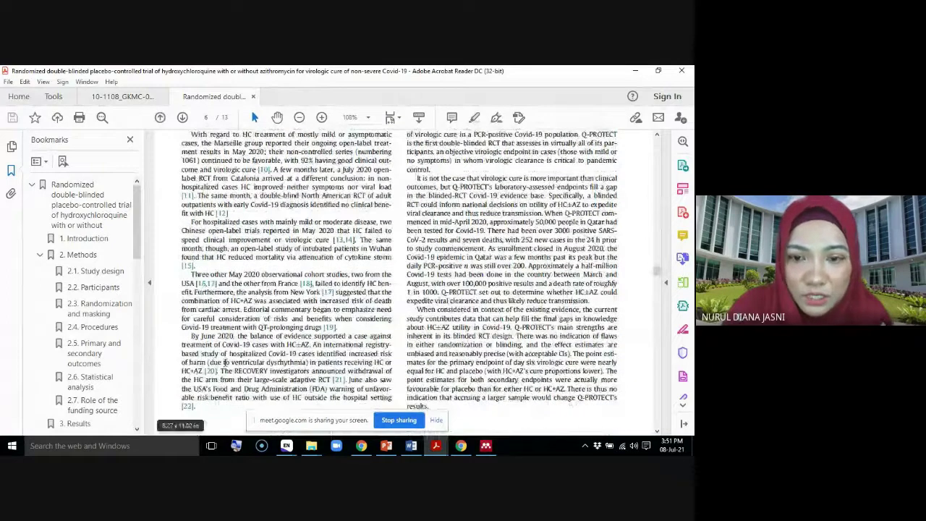
scroll(225, 361, "down", 10)
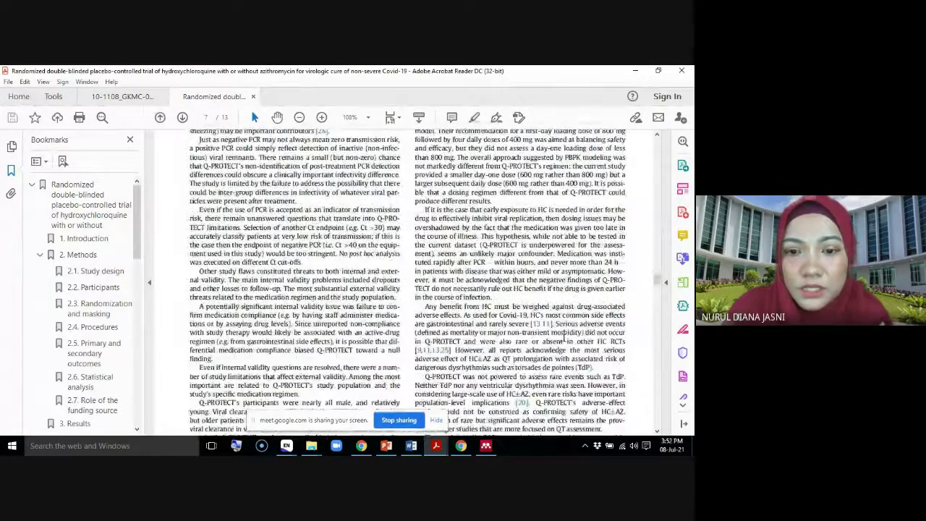
scroll(565, 336, "down", 1)
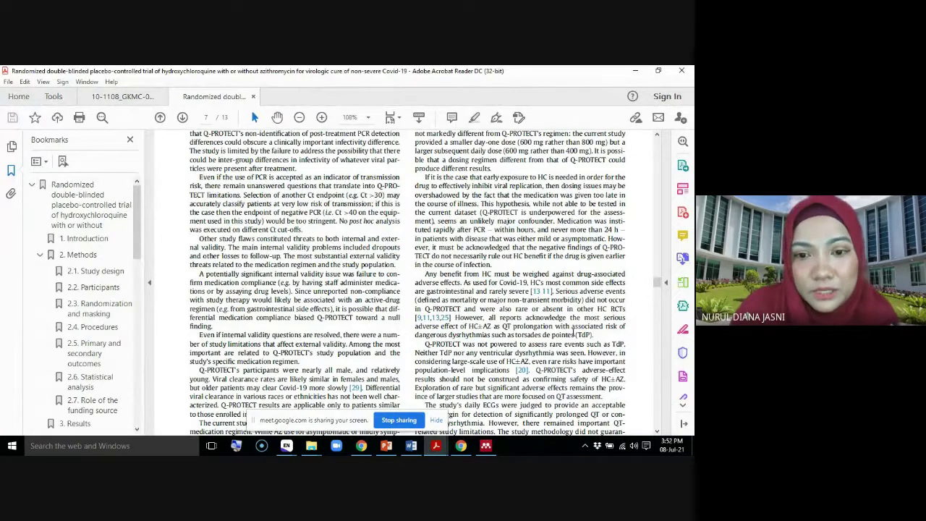
scroll(573, 320, "down", 1)
scroll(573, 323, "down", 10)
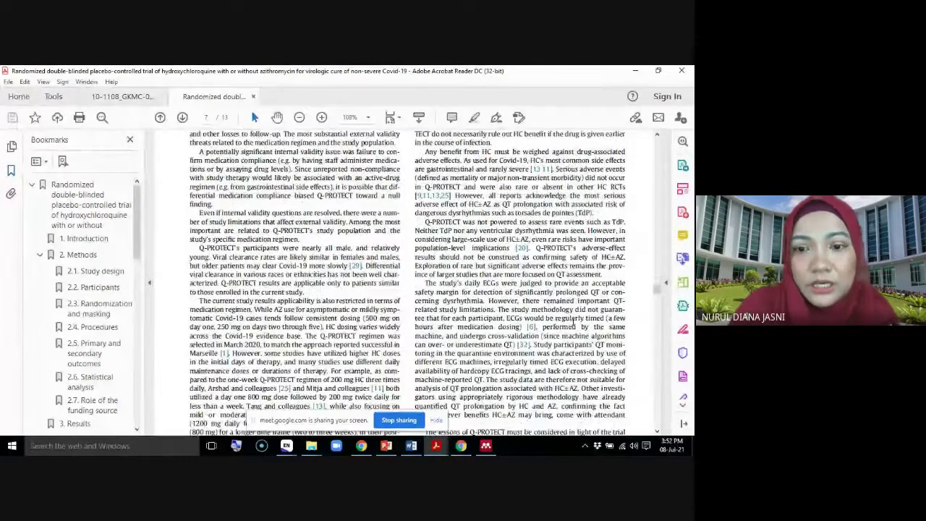
scroll(573, 327, "down", 7)
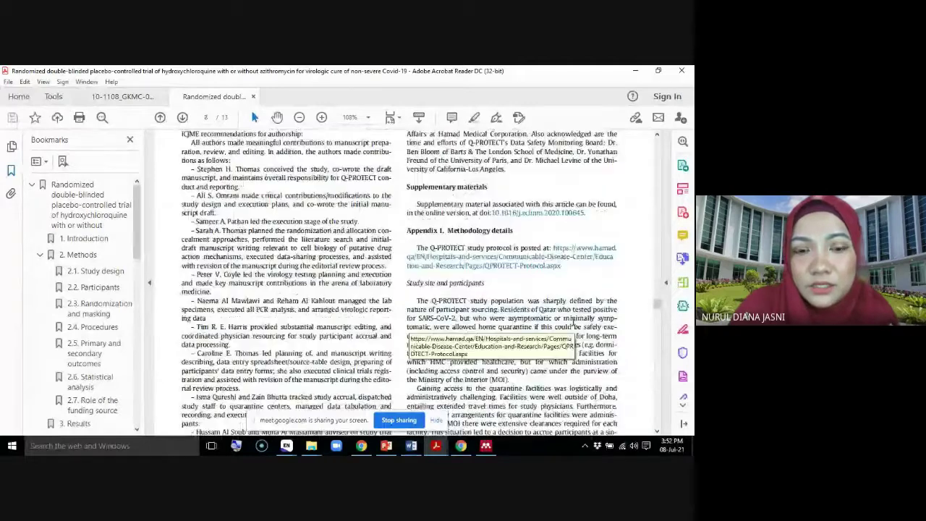
scroll(573, 326, "down", 6)
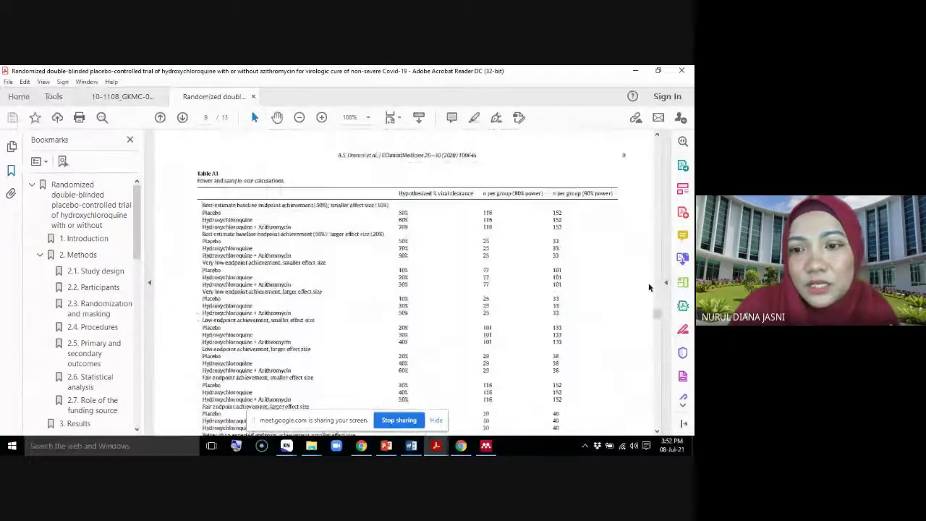
left_click_drag(656, 317, 672, 290)
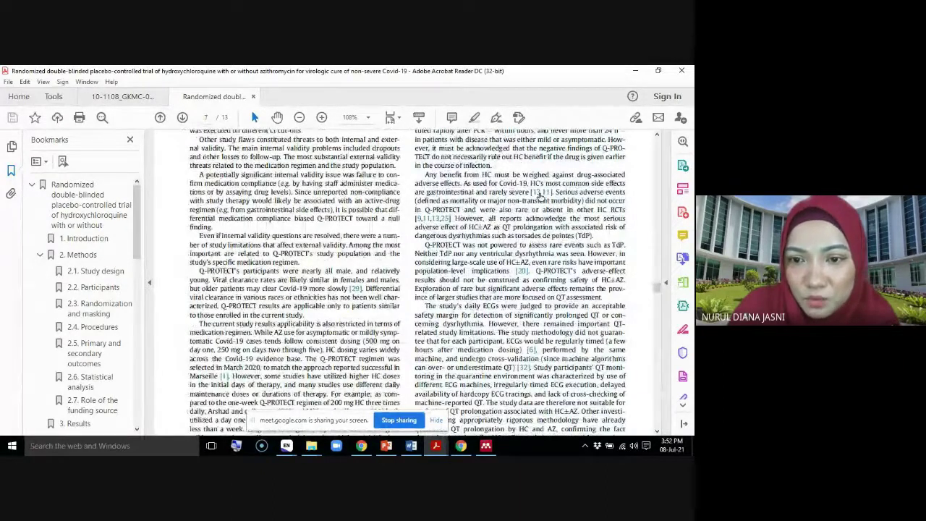
left_click_drag(657, 289, 664, 233)
Switch to Word and examine the combined three-paper citation below the paragraph.
left_click(411, 446)
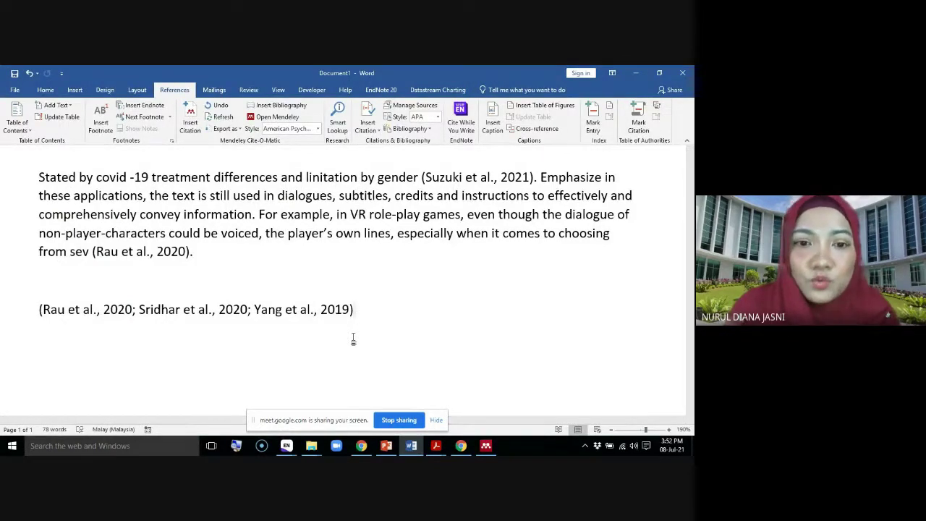
left_click(38, 309)
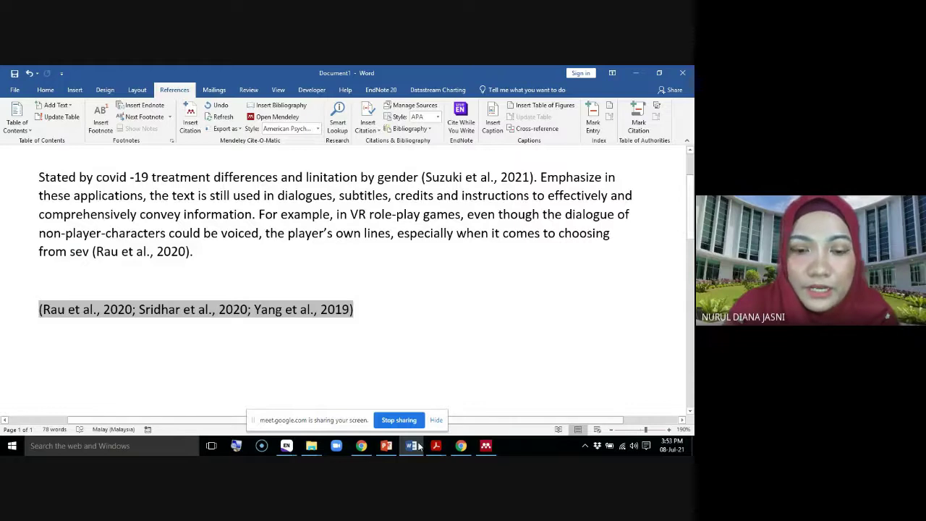
Switch to Mendeley Desktop and examine the details of three Lancet COVID-19 papers and the 2019 "Knowledge is power" financial risk paper.
left_click(485, 445)
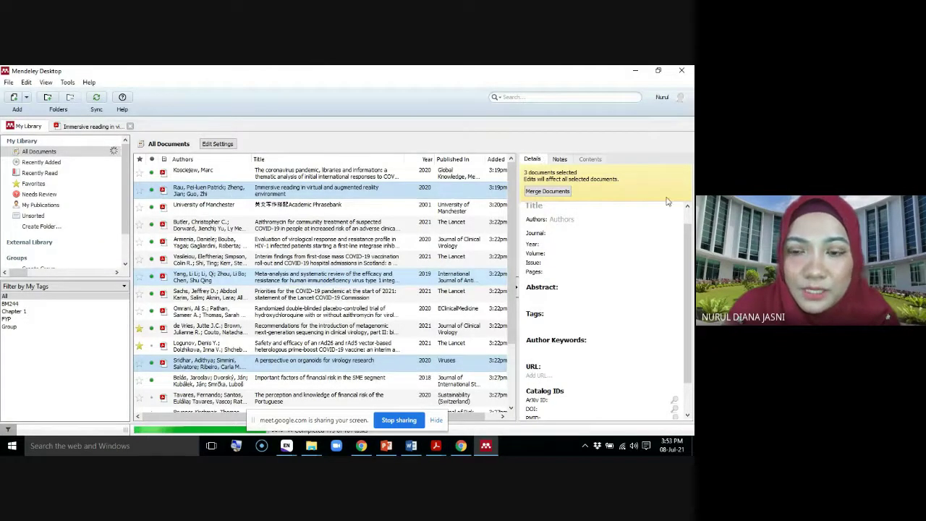
left_click(288, 229)
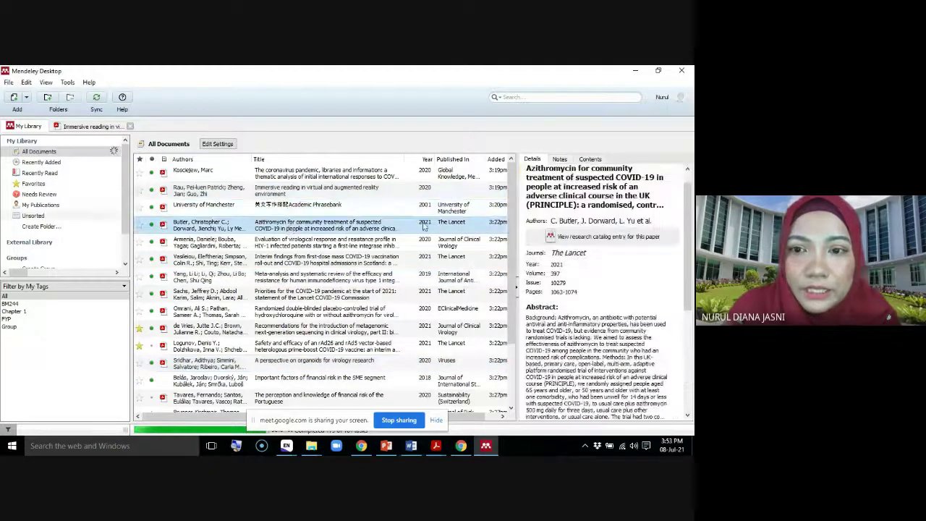
left_click(362, 260)
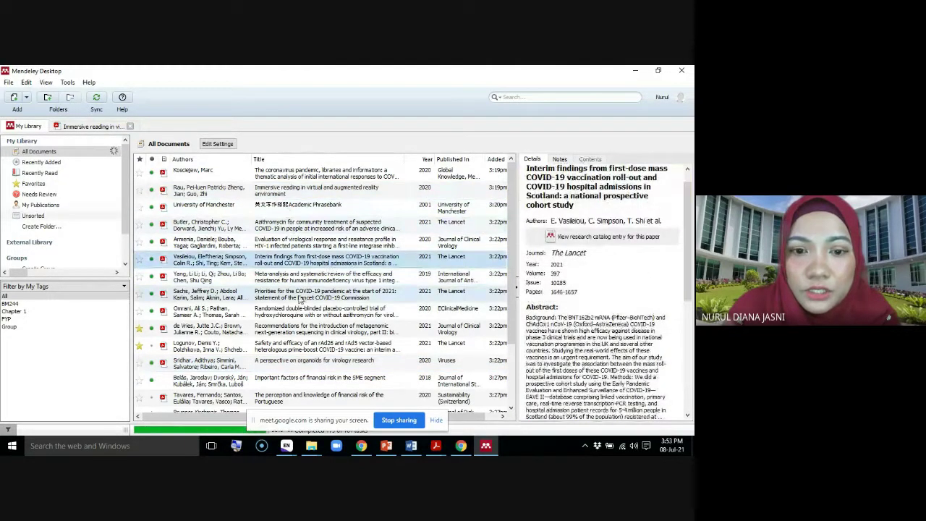
left_click(299, 298)
scroll(296, 319, "down", 2)
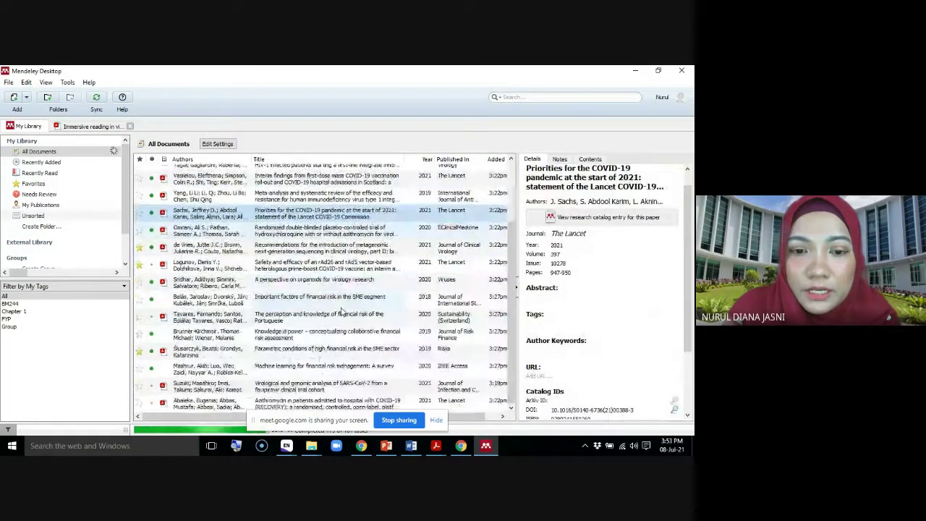
left_click(297, 340)
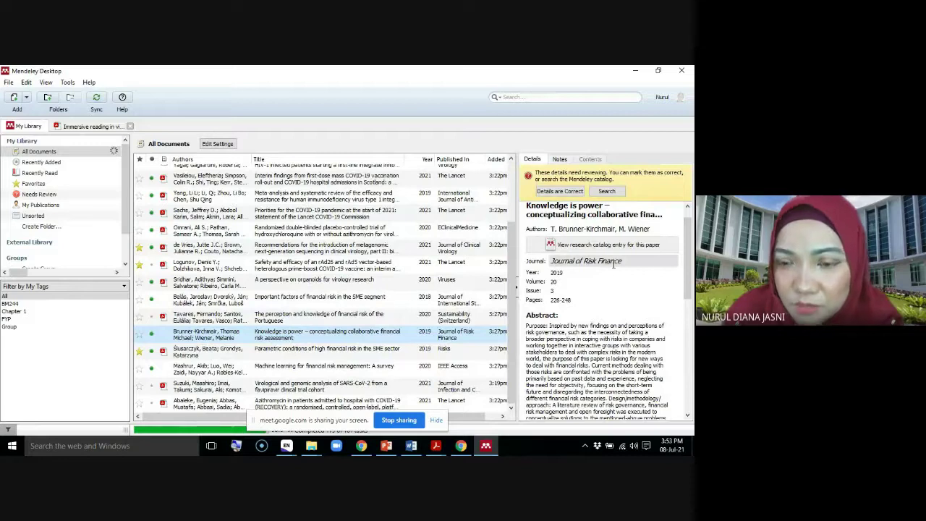
scroll(575, 260, "down", 4)
scroll(563, 246, "up", 2)
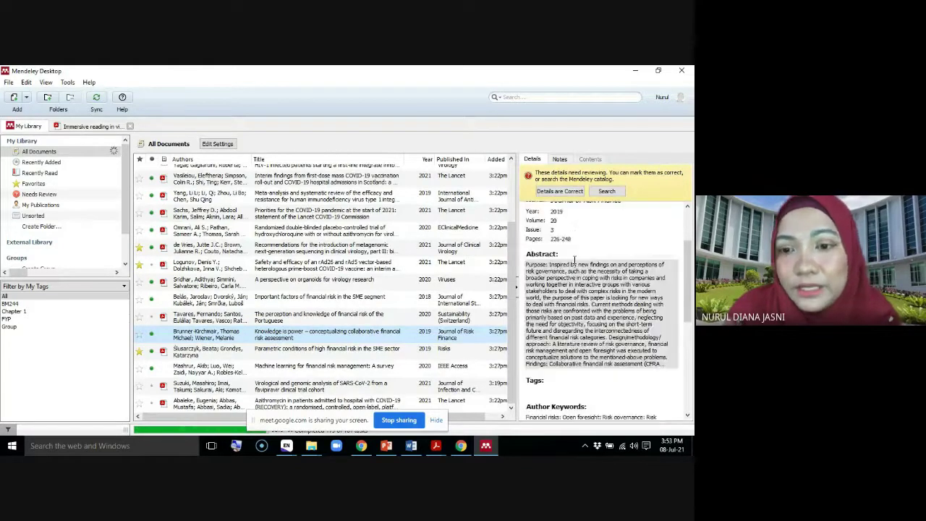
scroll(561, 261, "up", 3)
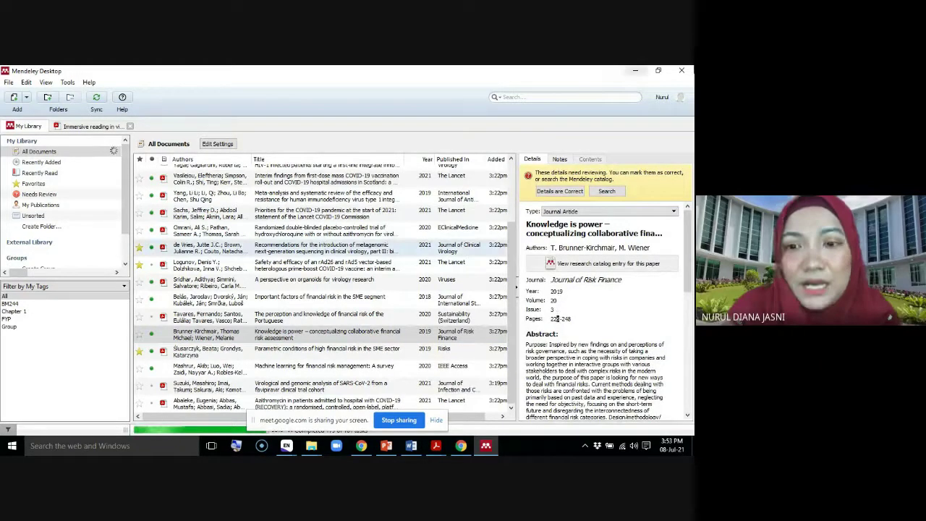
Examine the remaining details of the "Knowledge is power" paper and those of "Machine learning for financial risk management: A survey".
scroll(570, 267, "down", 10)
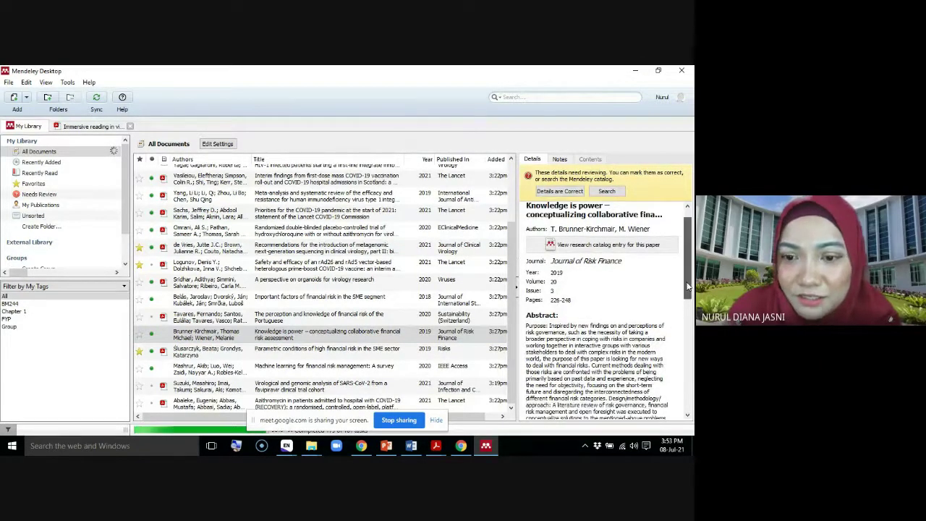
scroll(578, 289, "up", 15)
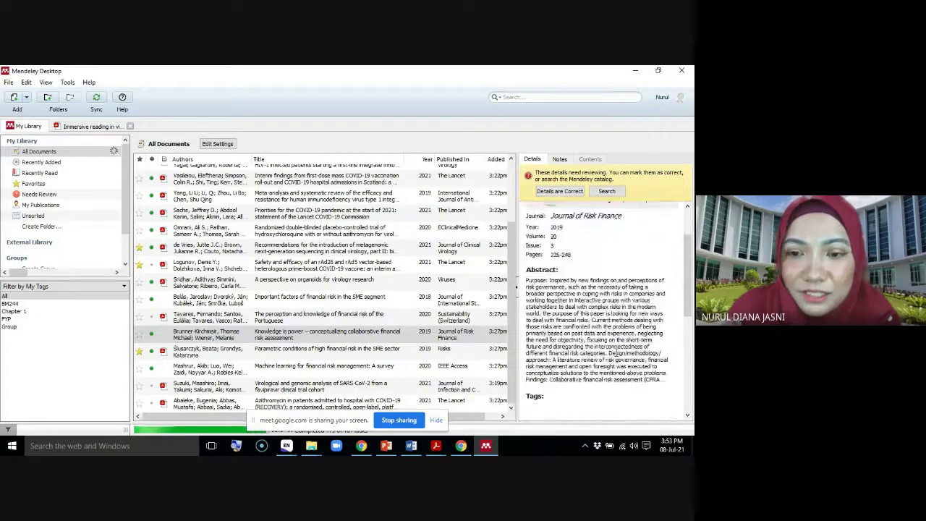
left_click(279, 369)
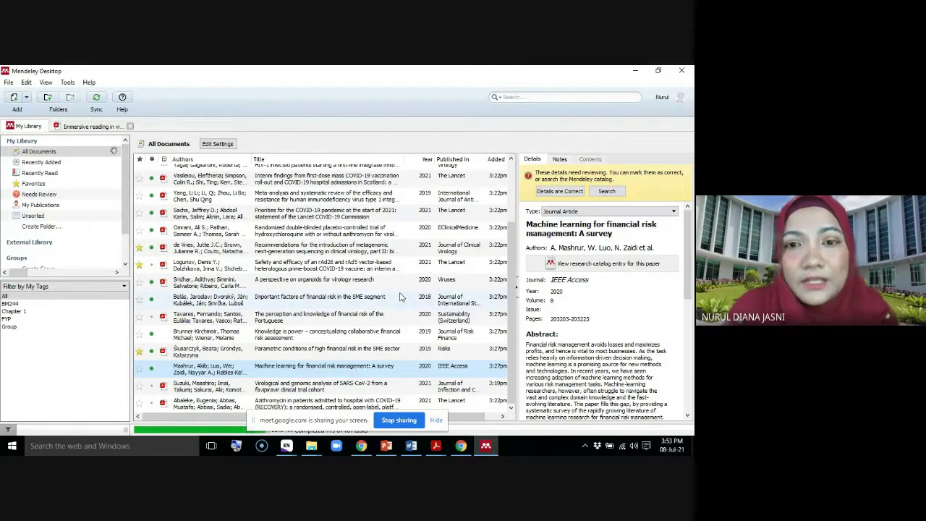
Remove the Chinese characters from the University of Manchester document's title so that it reads "Academic Phrasebank".
scroll(332, 304, "up", 2)
left_click(281, 206)
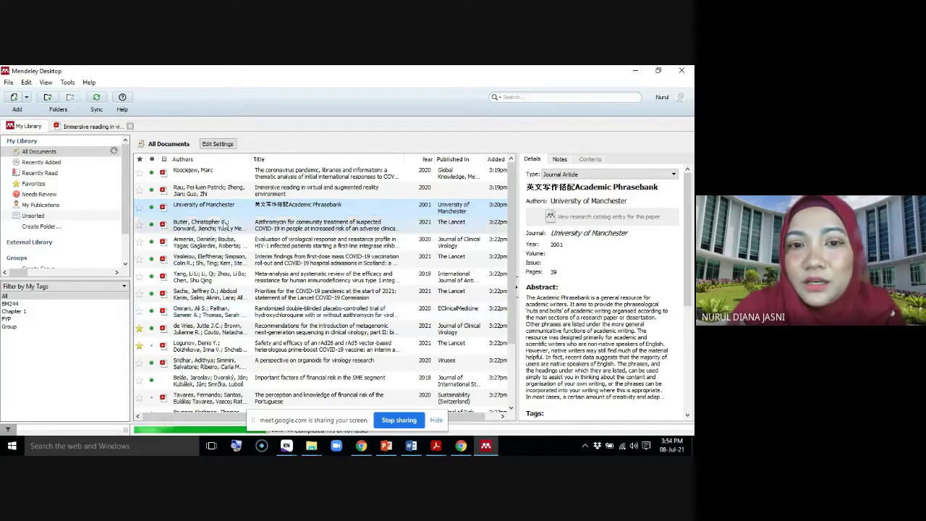
left_click(575, 186)
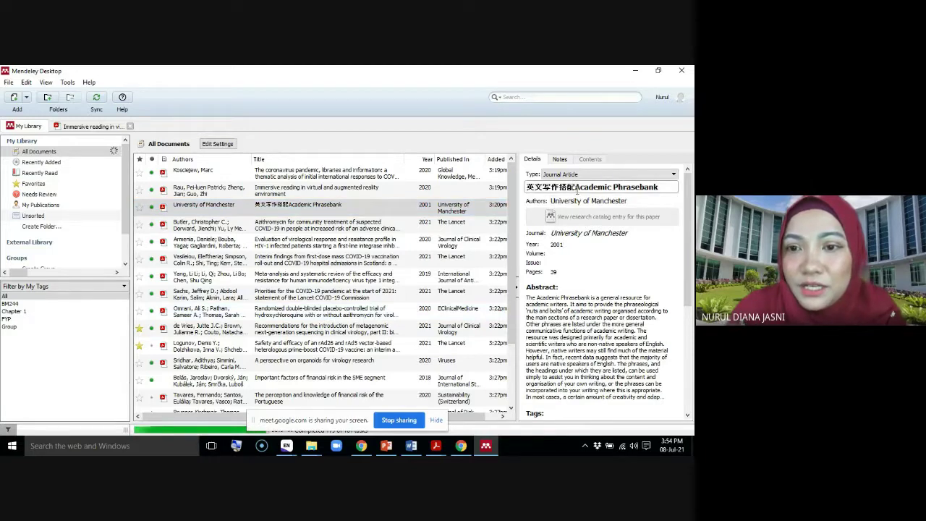
key("BackSpace")
key("BackSpace")
key("BackSpace")
key("BackSpace")
key("BackSpace")
key("BackSpace")
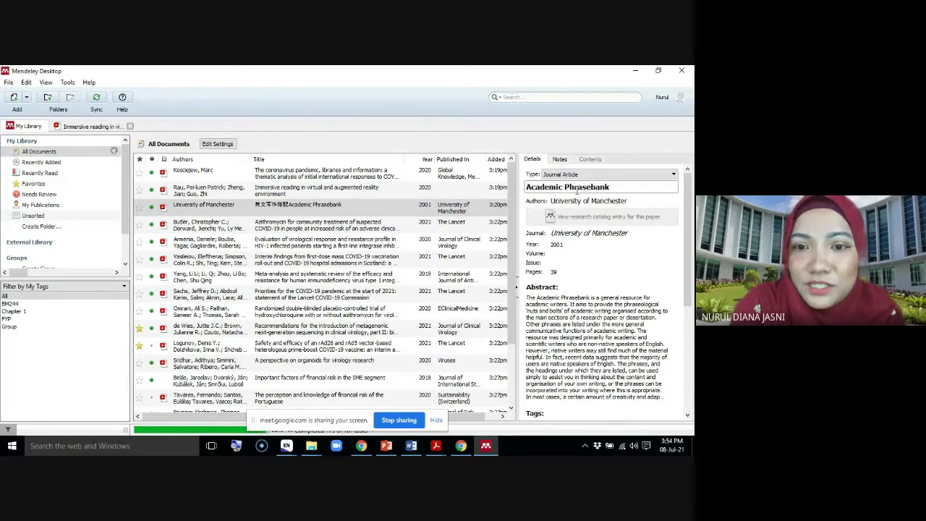
left_click(330, 224)
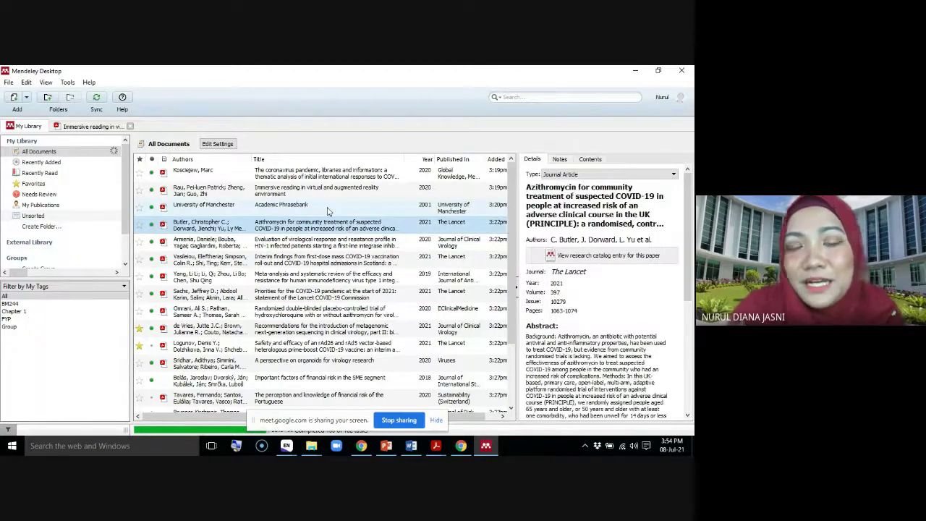
Open the title of the azithromycin community treatment paper for editing and look through the library list.
left_click(566, 224)
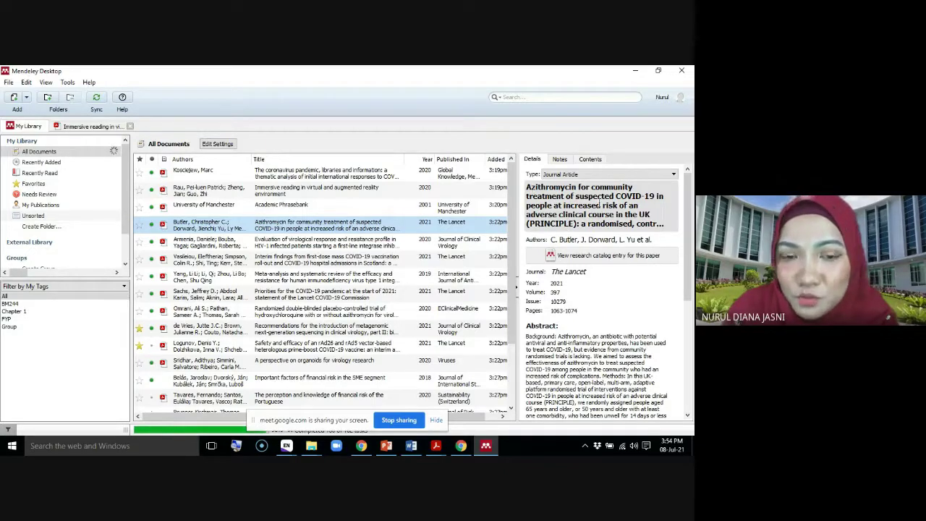
scroll(388, 329, "down", 1)
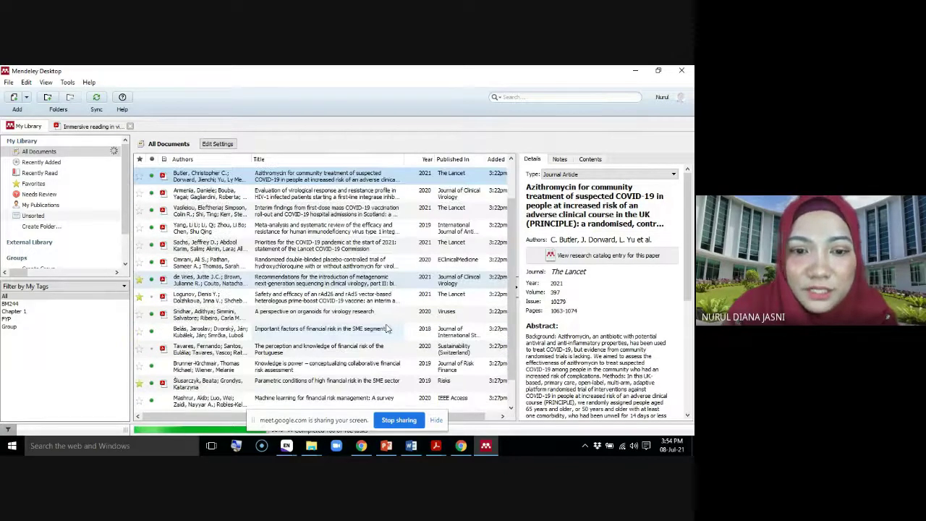
scroll(389, 328, "down", 1)
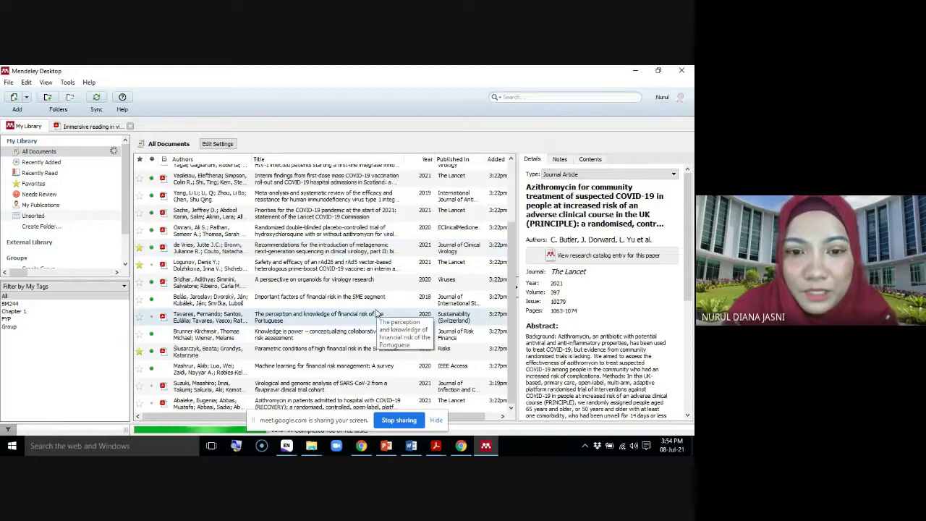
left_click(555, 187)
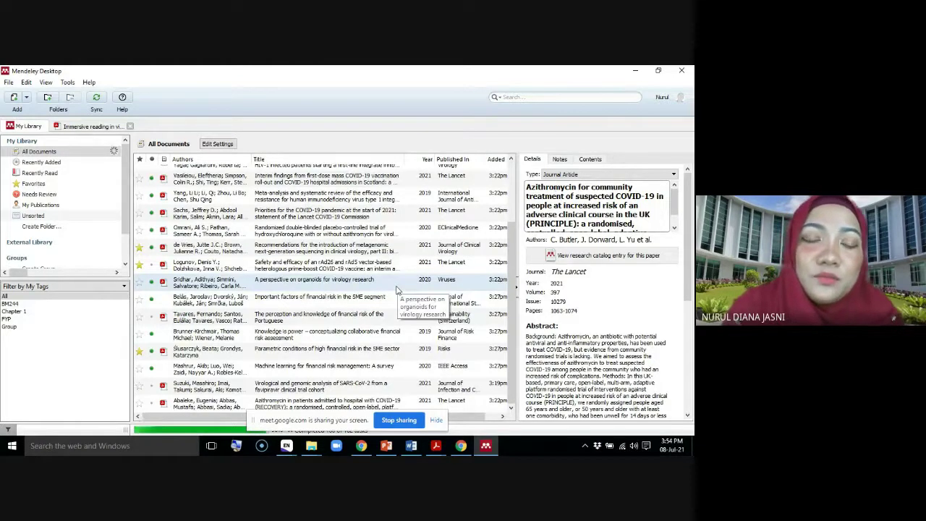
scroll(362, 282, "up", 2)
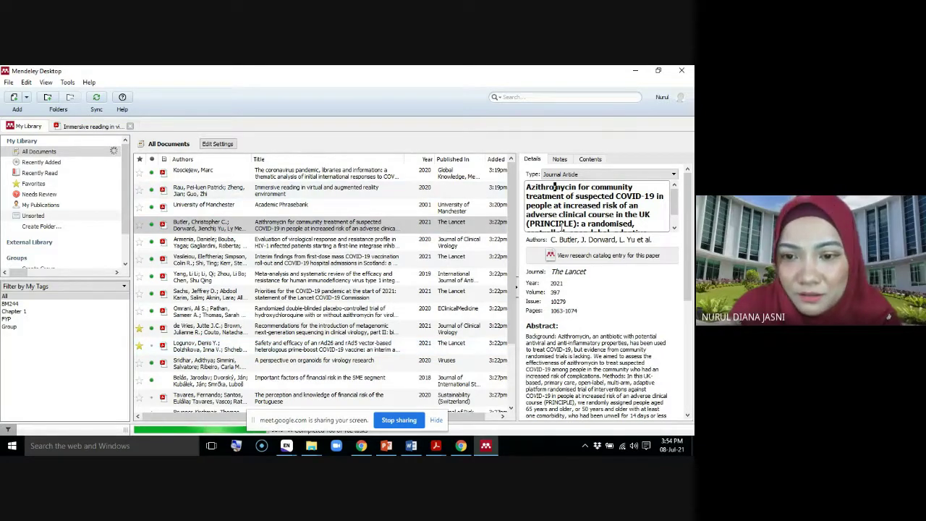
Add the tags "Chapter 2; FYP" to the coronavirus pandemic, libraries and information paper.
left_click(304, 172)
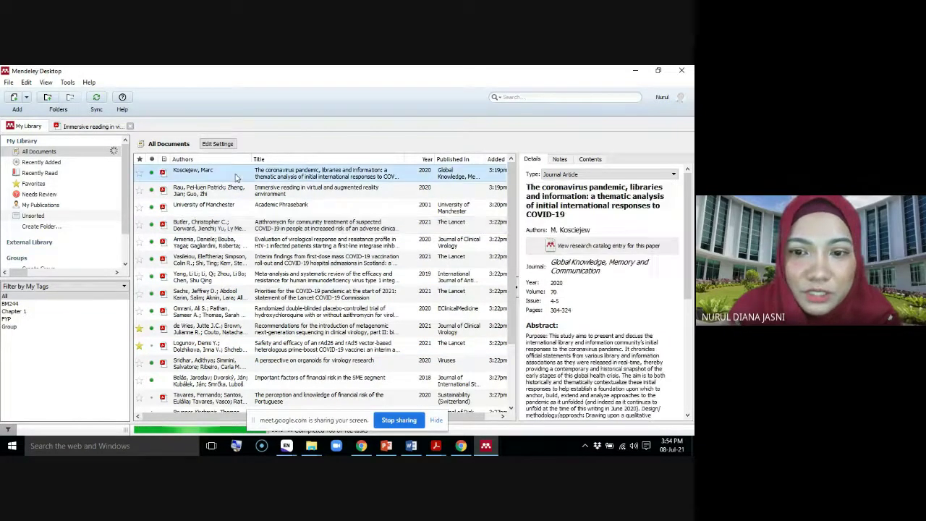
scroll(613, 360, "down", 2)
scroll(613, 360, "down", 4)
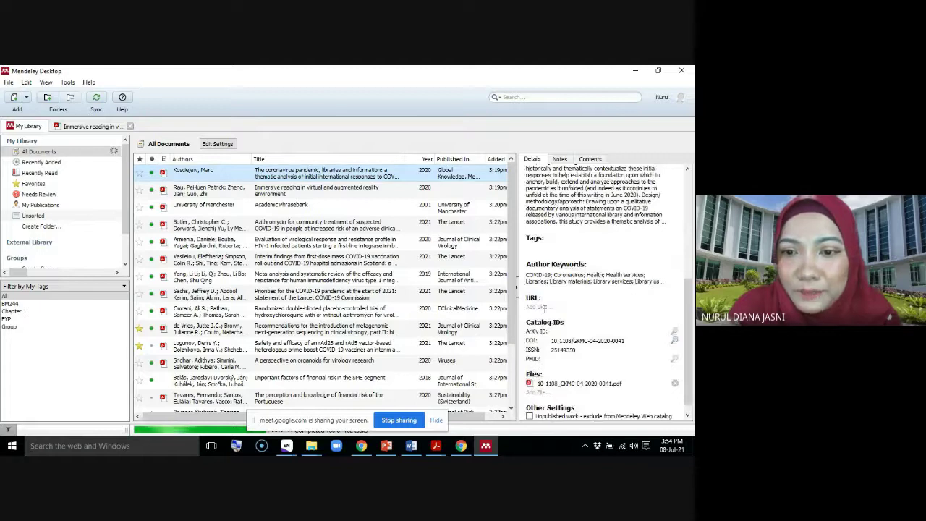
left_click(540, 244)
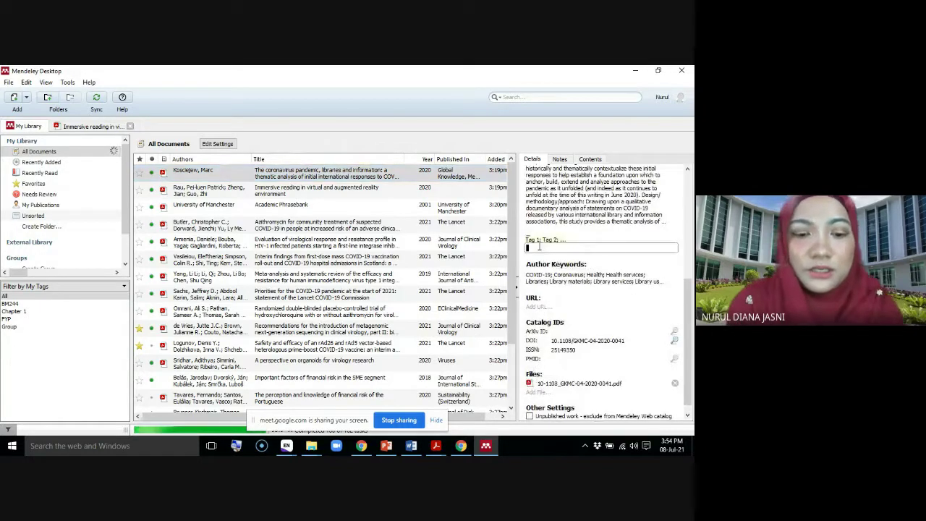
type("Chapter")
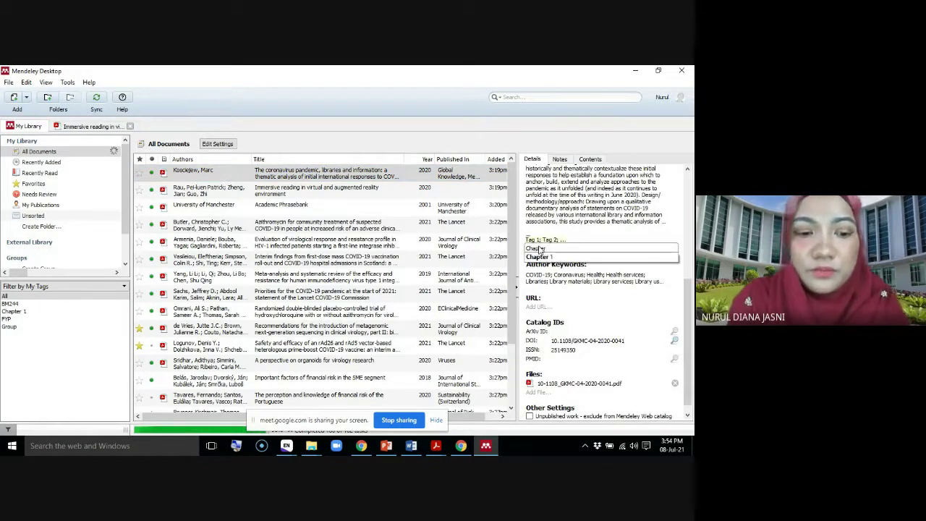
type(" 2; ")
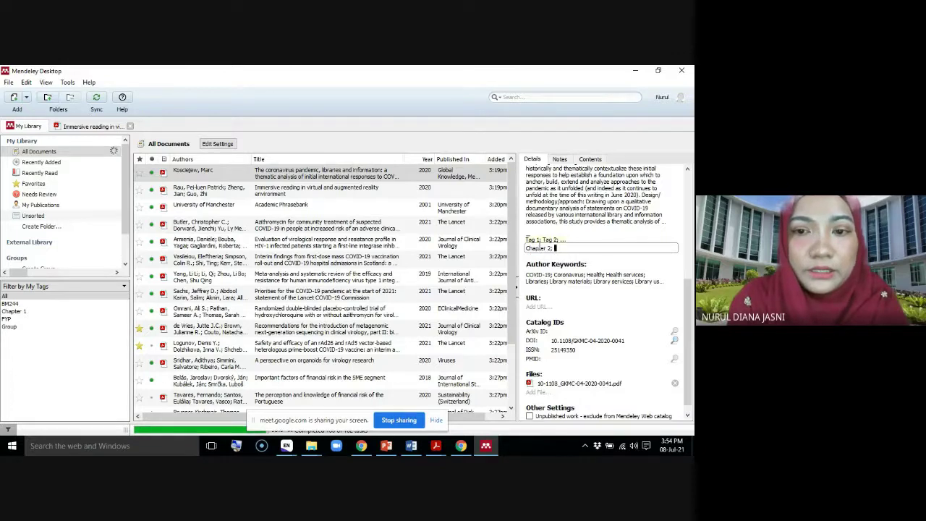
type("FY")
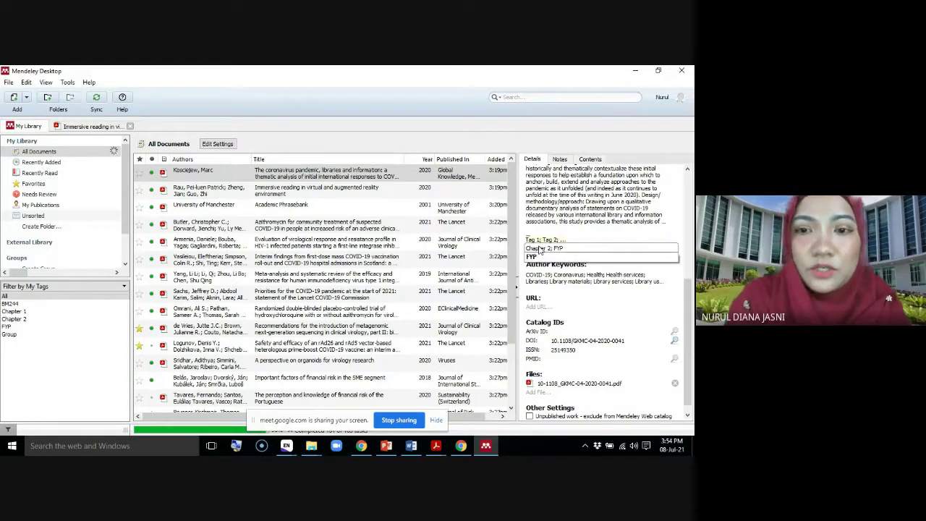
type("P")
key("Return")
left_click(461, 262)
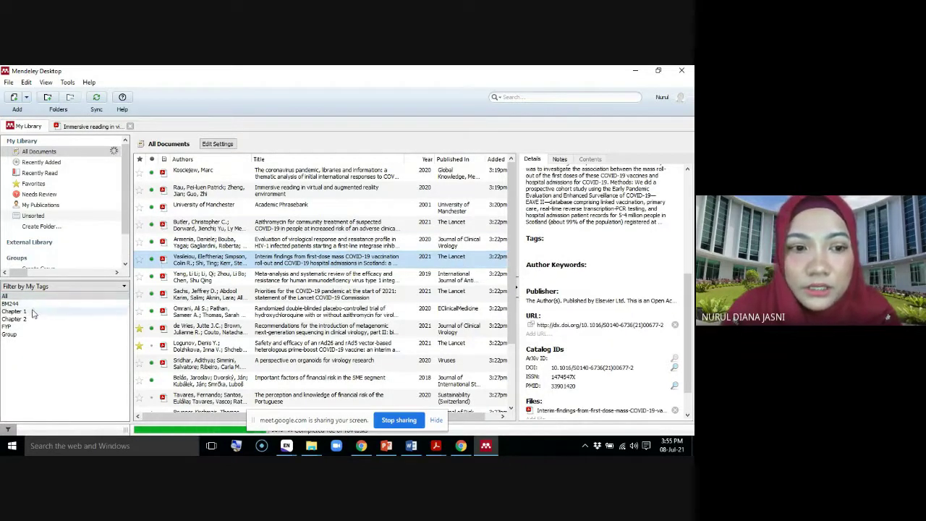
Filter the library by the Chapter 2 tag and remove the FYP tag from the coronavirus pandemic and libraries paper.
left_click(25, 319)
left_click(179, 190)
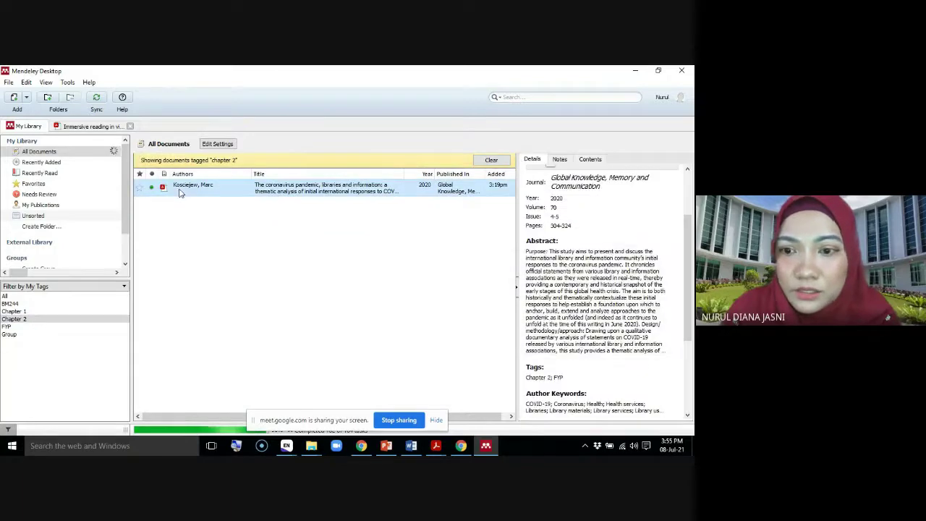
left_click(568, 377)
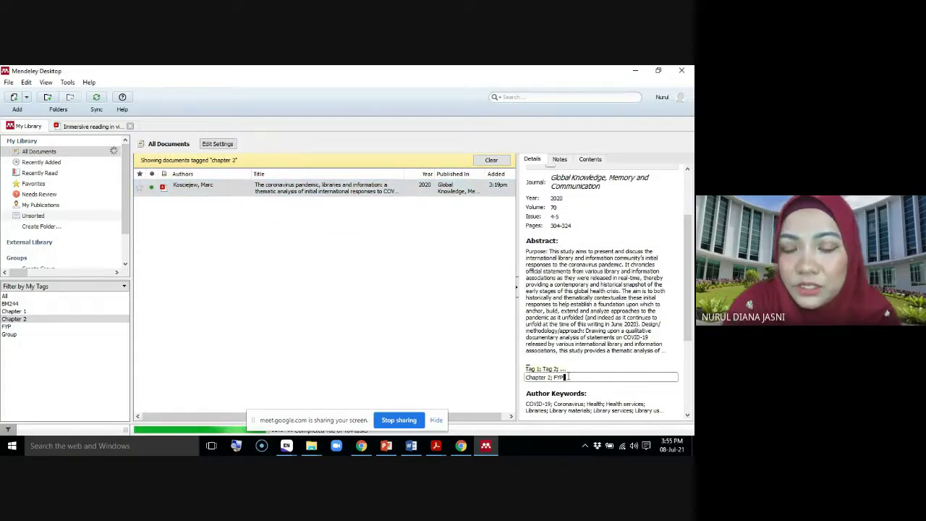
key("BackSpace")
key("BackSpace")
key("BackSpace")
left_click(238, 258)
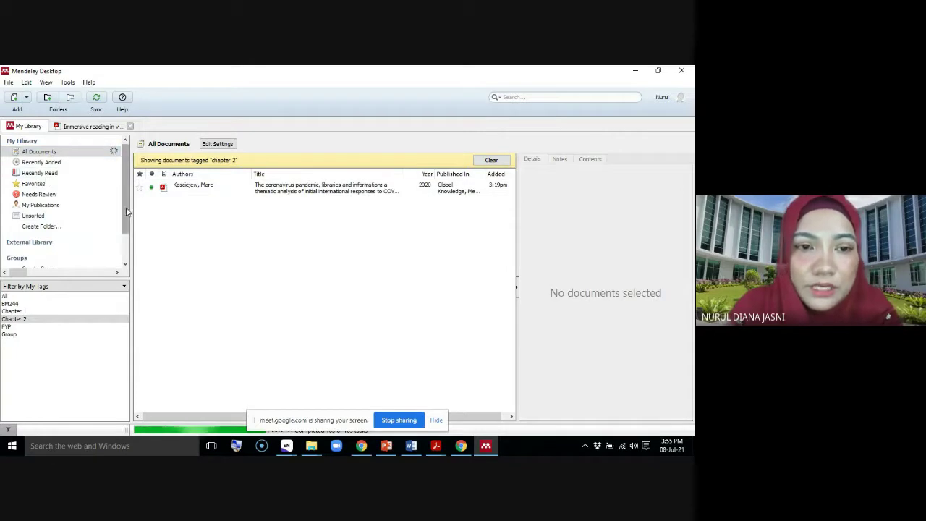
left_click(490, 161)
Delete the University of Manchester "Academic Phrasebank" document from the library.
left_click(499, 225)
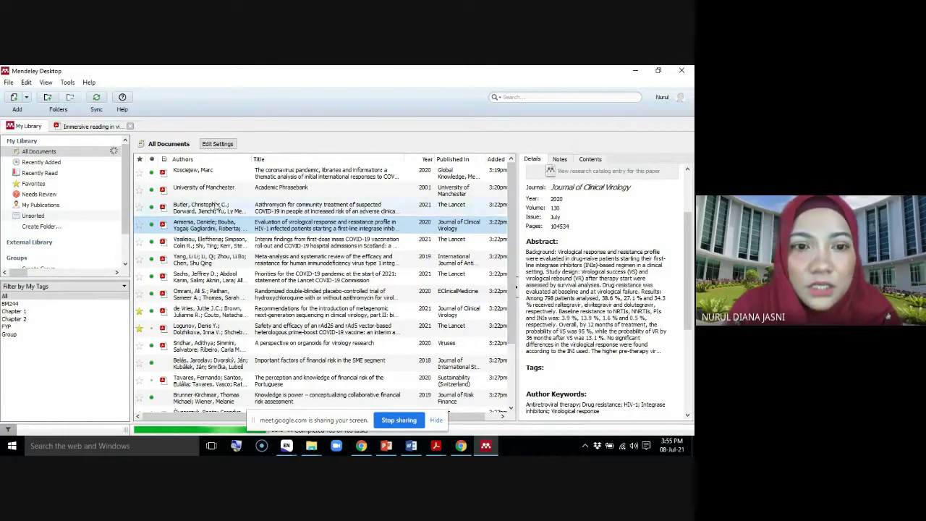
left_click(218, 193)
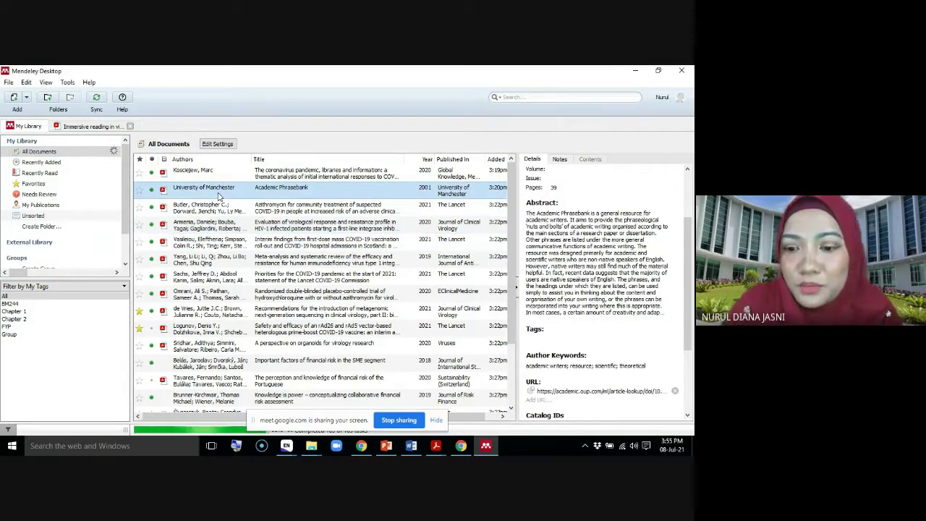
key("Delete")
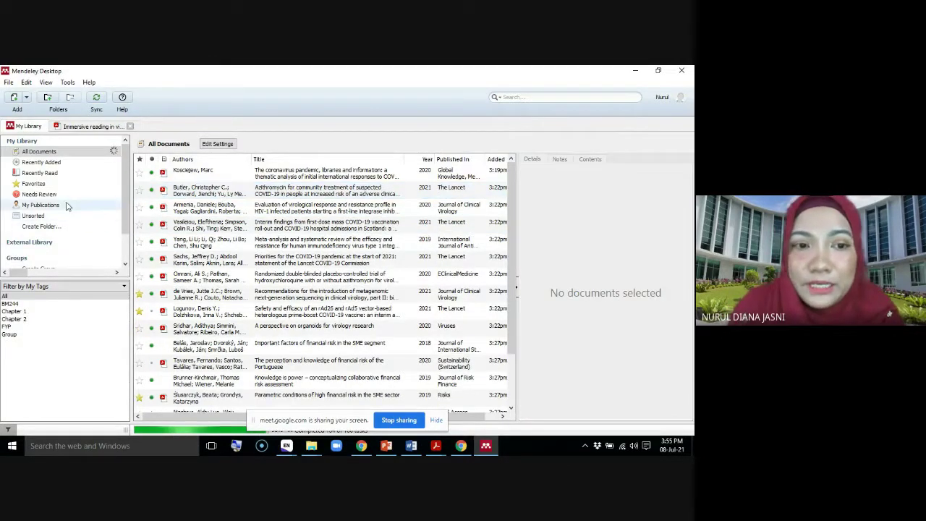
View all deleted documents and the trash's Empty Trash option, and return to the list of all documents.
scroll(131, 231, "down", 2)
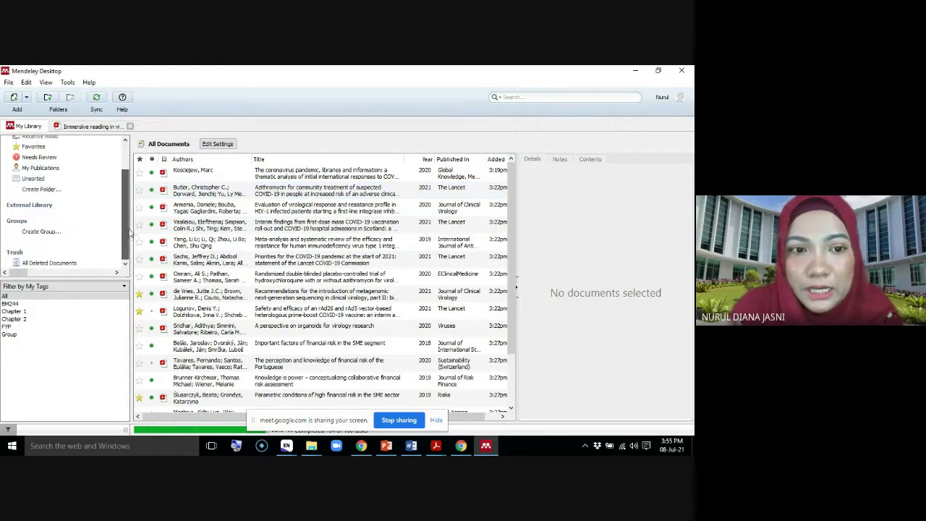
left_click(36, 264)
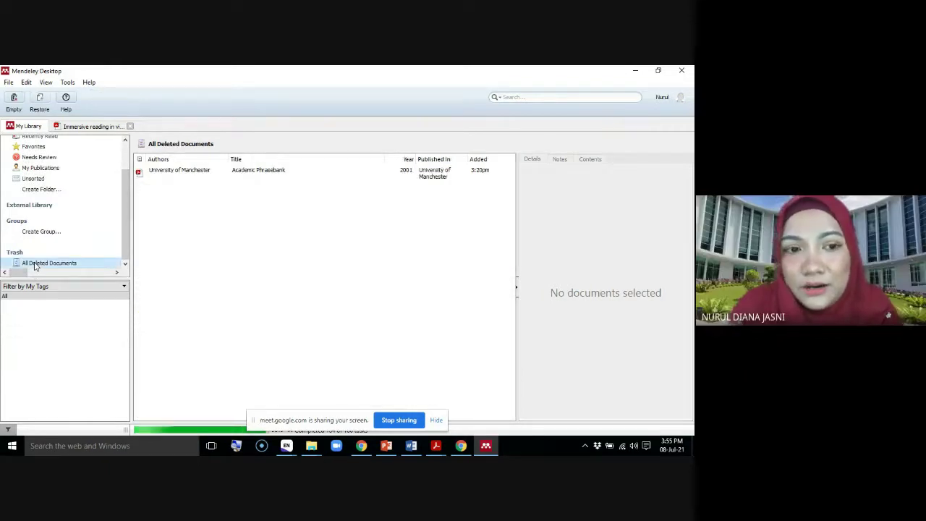
right_click(36, 265)
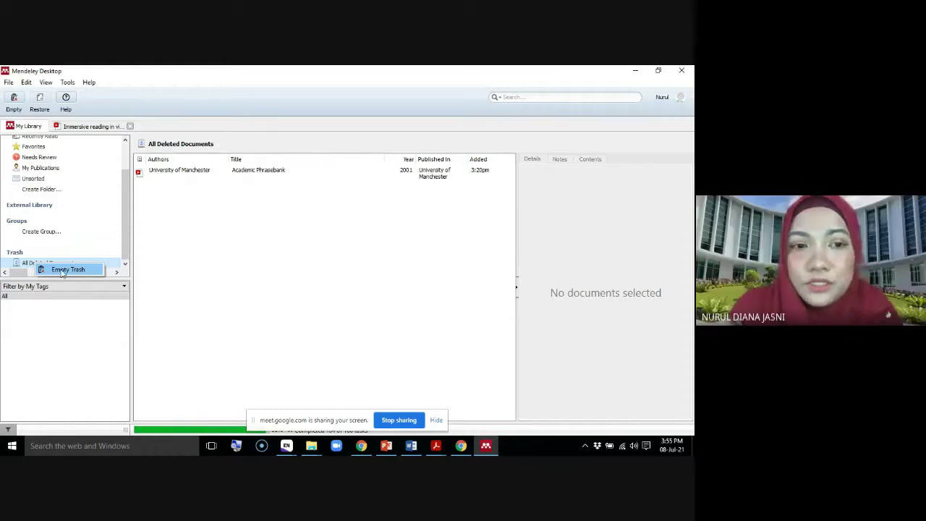
left_click_drag(124, 237, 125, 148)
left_click(55, 153)
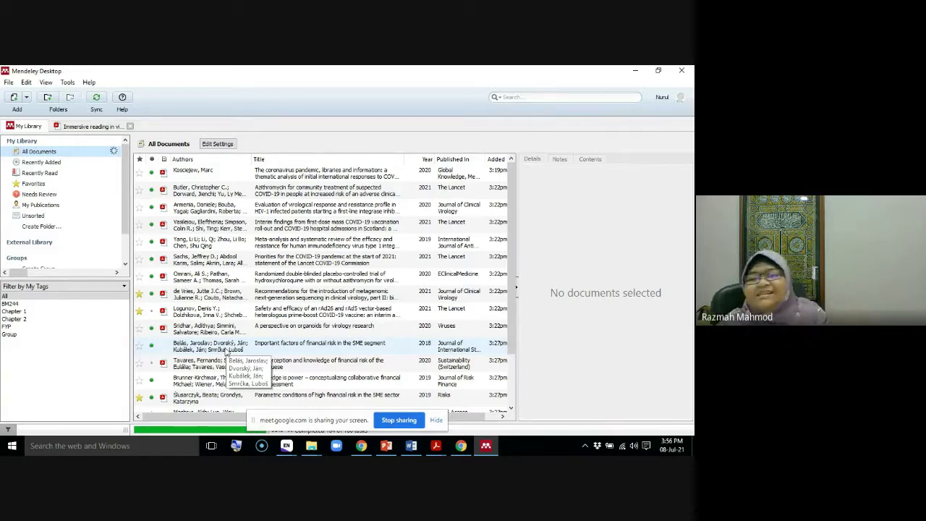
Switch to the Word document and delete the combined three-paper citation below the paragraph.
left_click(192, 201)
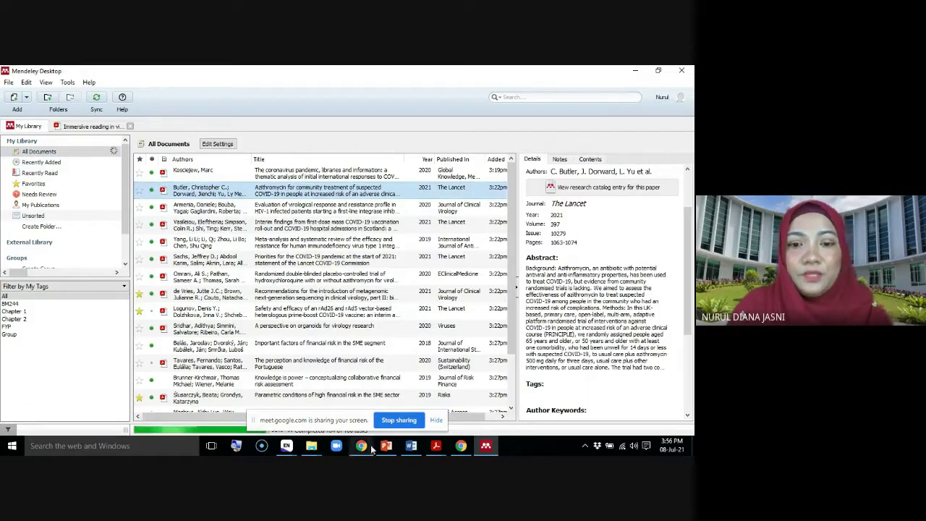
left_click(389, 447)
left_click(411, 446)
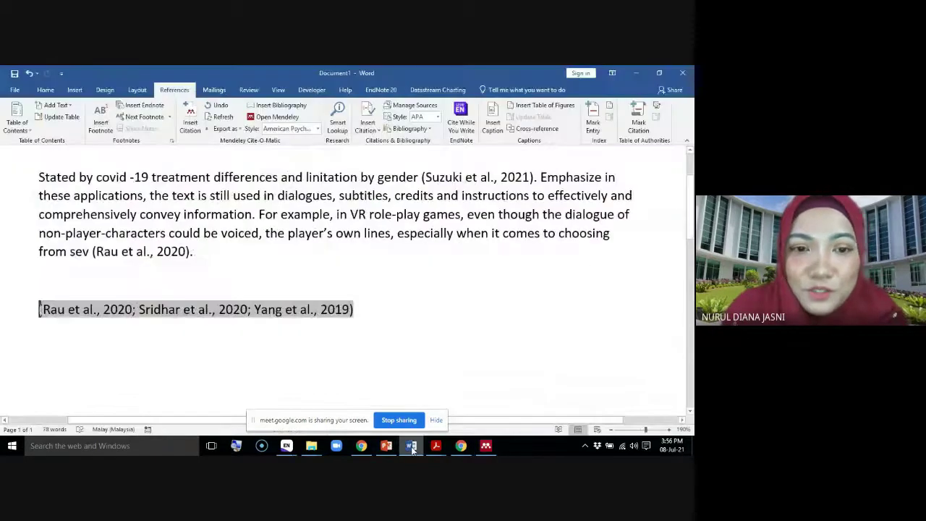
left_click(411, 448)
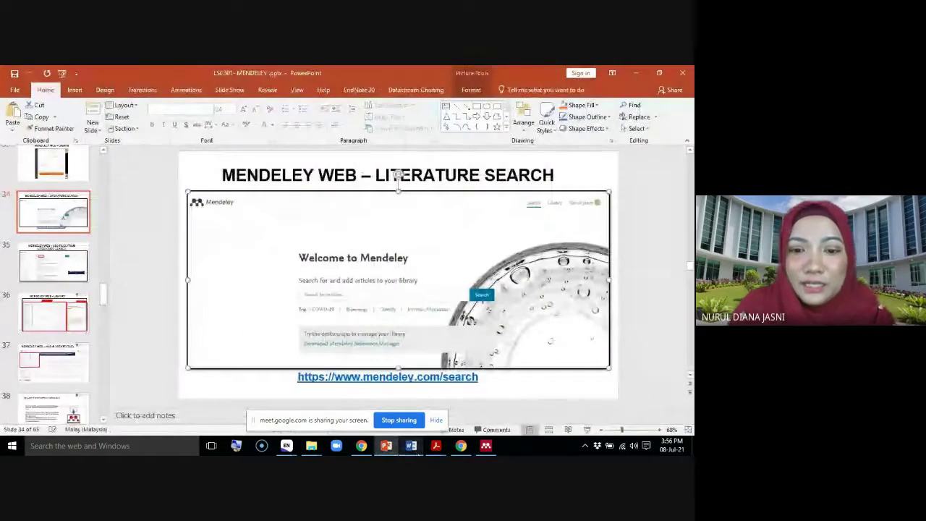
left_click(410, 448)
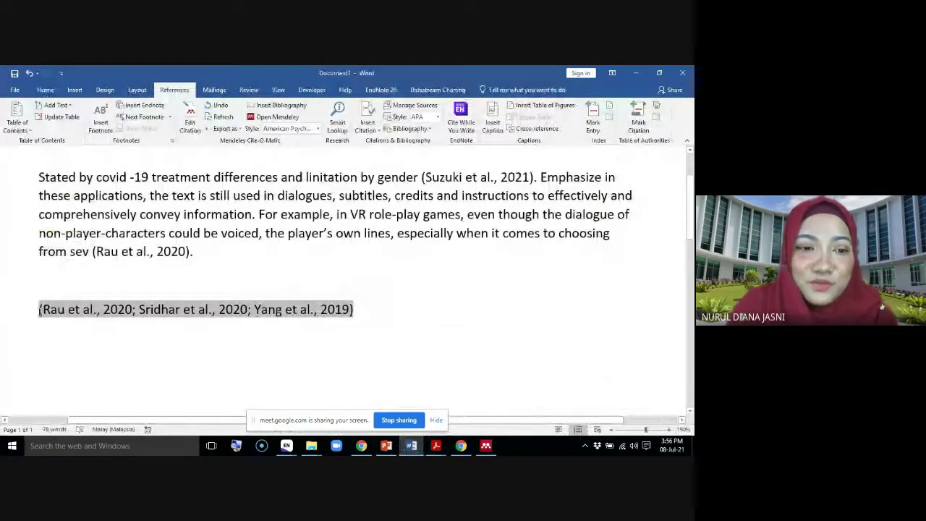
left_click_drag(388, 322, 10, 306)
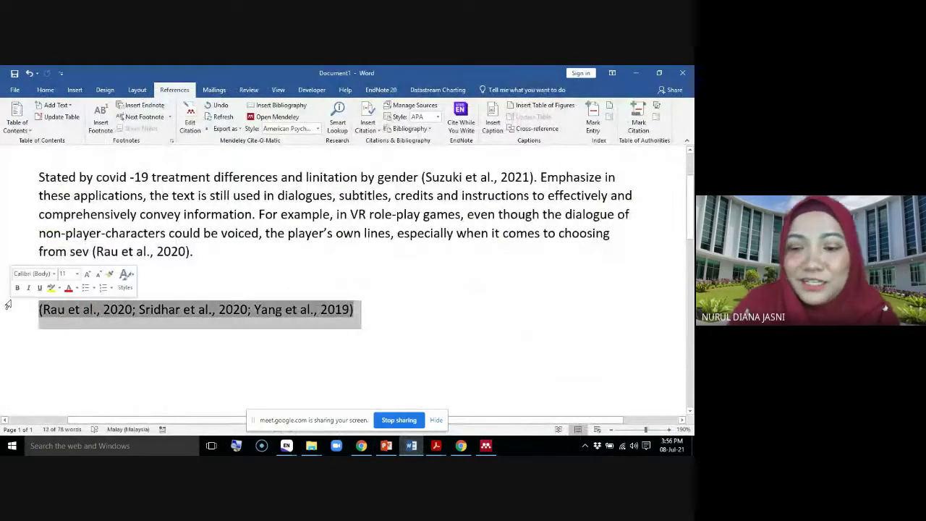
key("BackSpace")
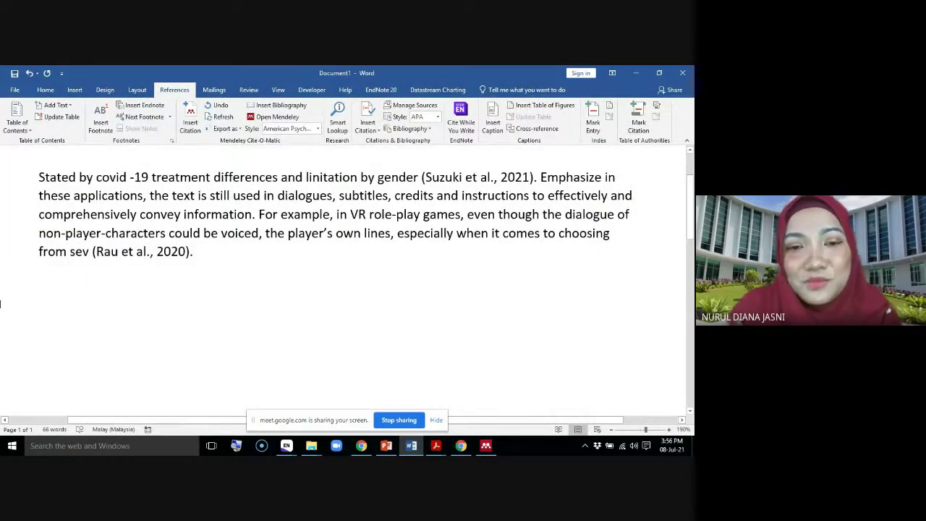
Switch to Mendeley Desktop, search all documents for "money", and clear the search.
left_click_drag(525, 424, 446, 421)
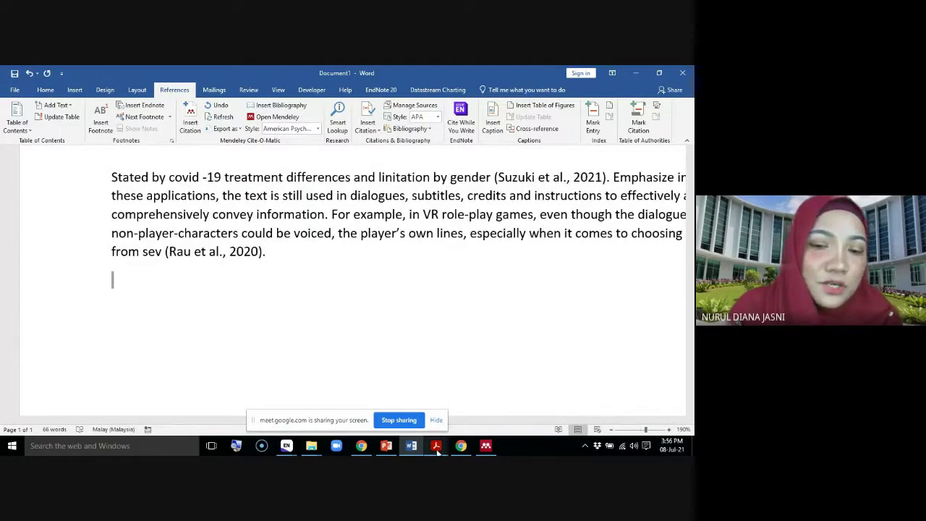
left_click(485, 446)
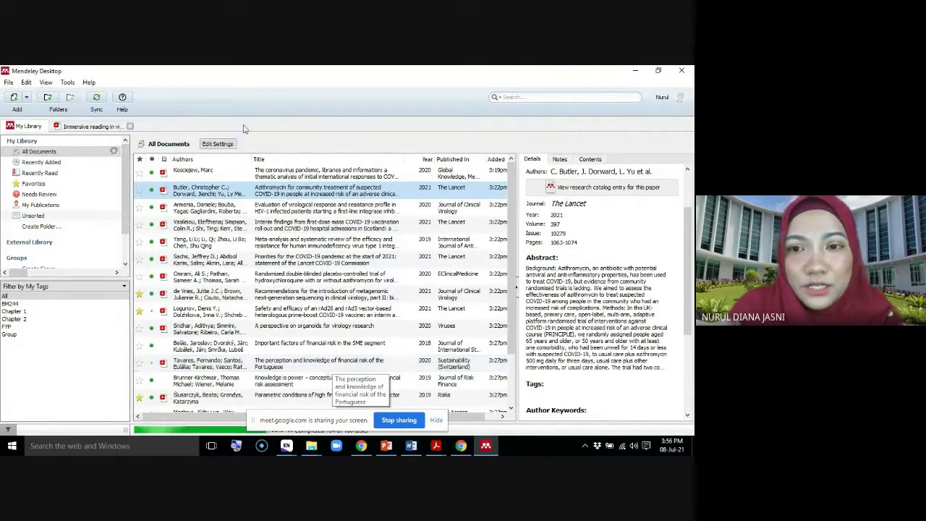
left_click(518, 100)
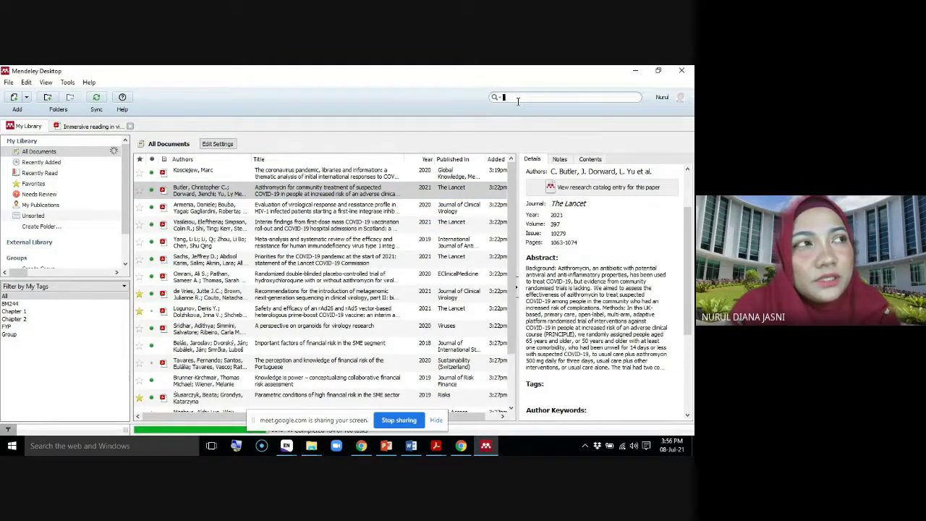
type("m")
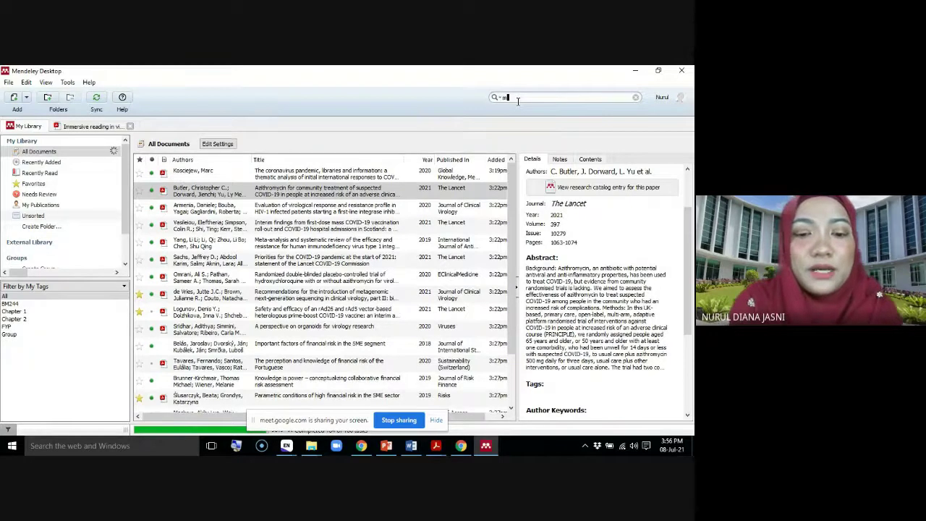
type("oney")
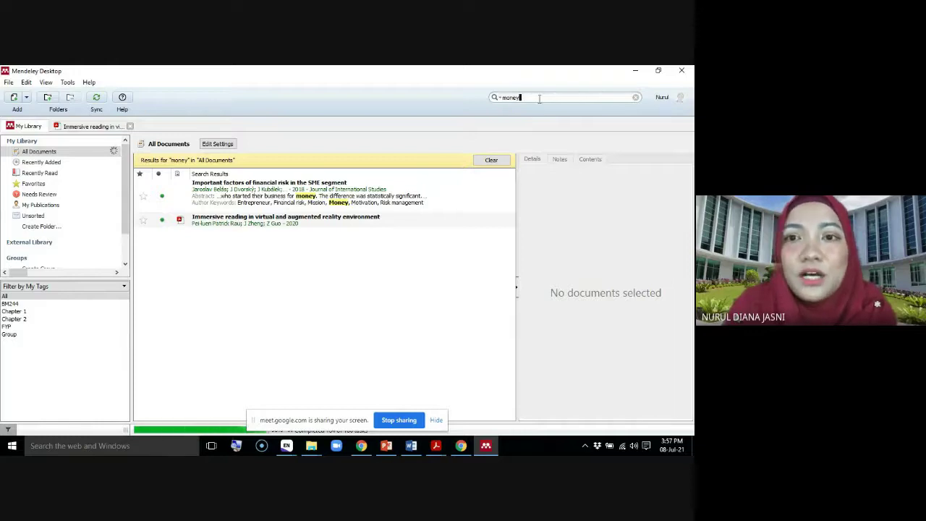
left_click_drag(522, 97, 485, 97)
key("BackSpace")
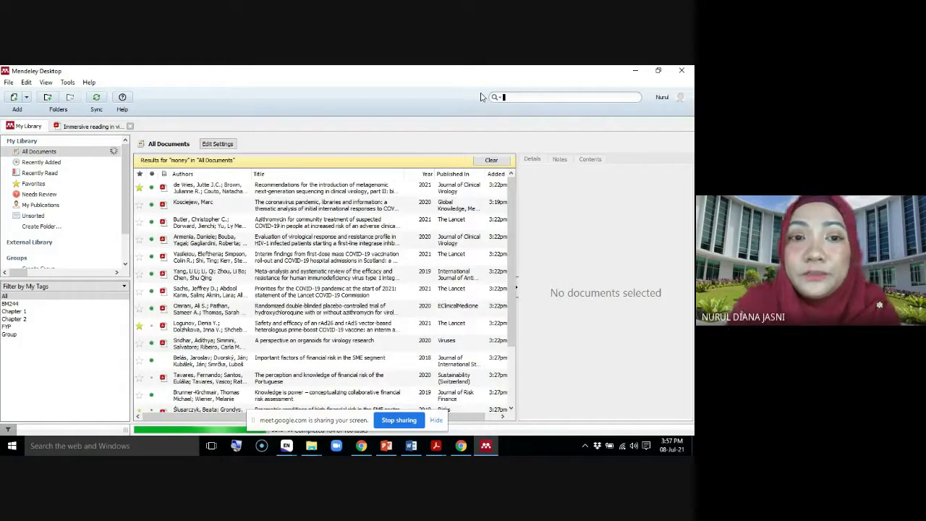
Switch to Word and start a Mendeley citation below the paragraph, adding the "Important factors of financial risk in the SME segment" paper found with "money".
left_click(410, 446)
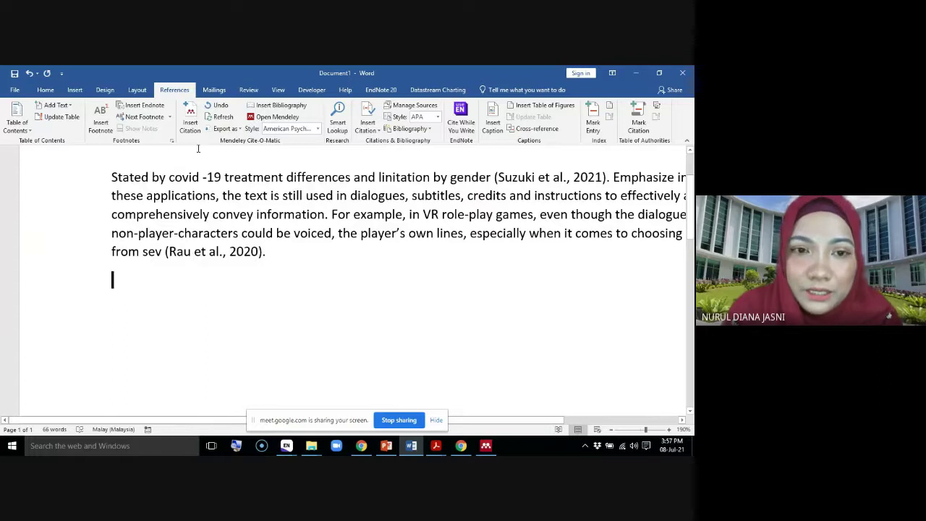
left_click(191, 126)
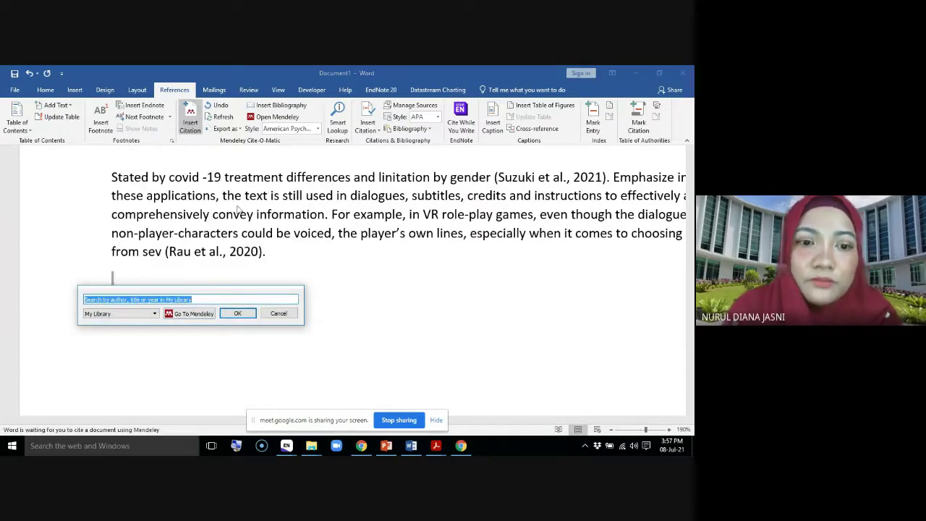
left_click_drag(231, 293, 450, 258)
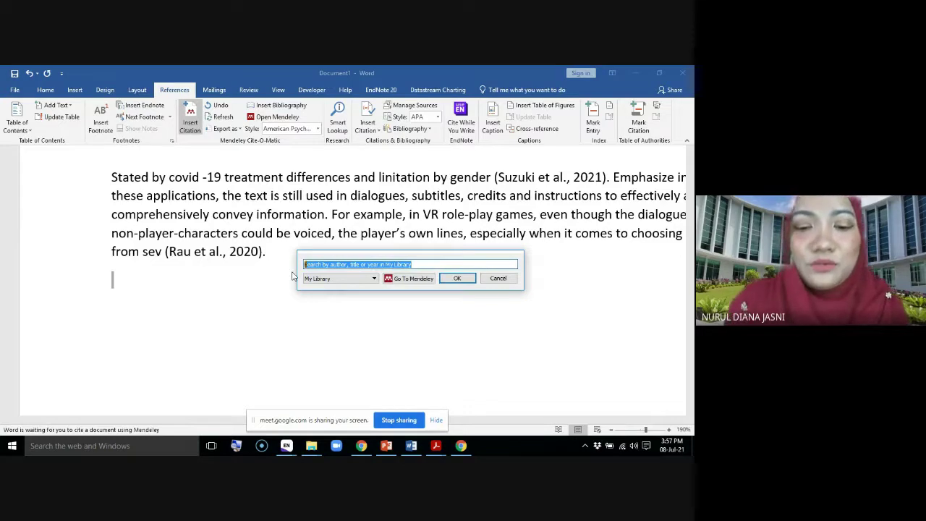
type("money")
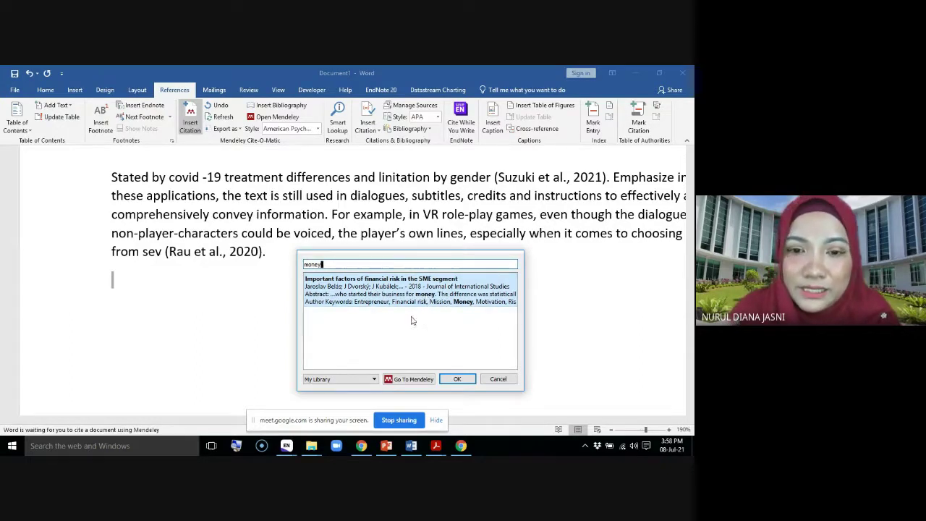
left_click(355, 292)
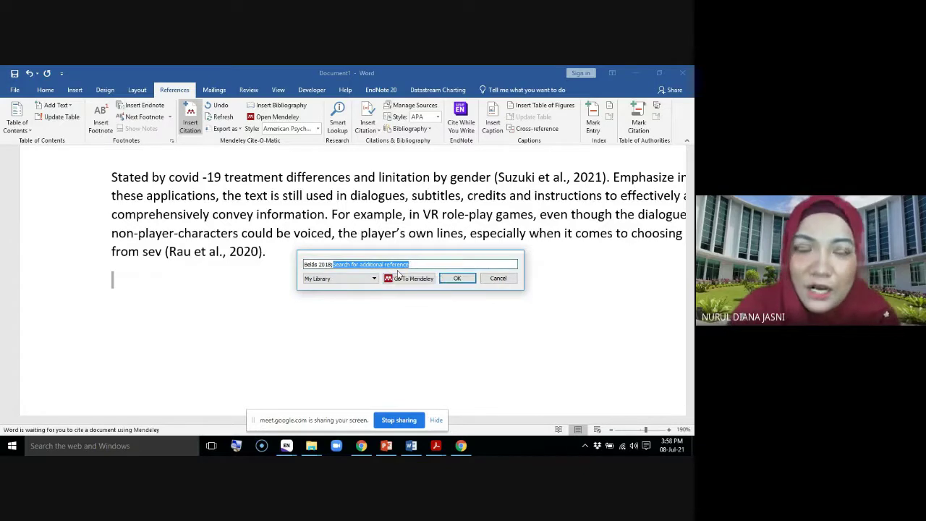
Add the azithromycin community treatment paper found with "2020" and the metagenomic next-generation sequencing paper found with "virus", and insert the combined citation.
type("2020")
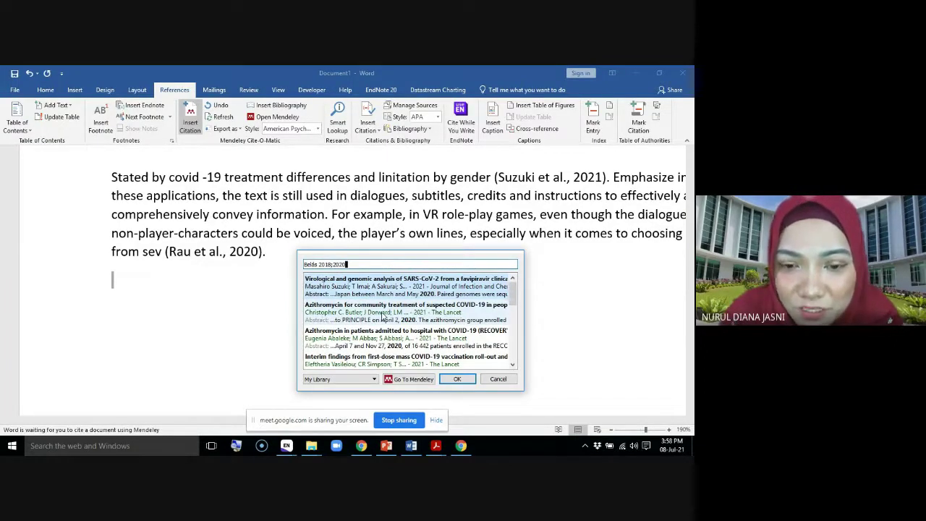
left_click(382, 317)
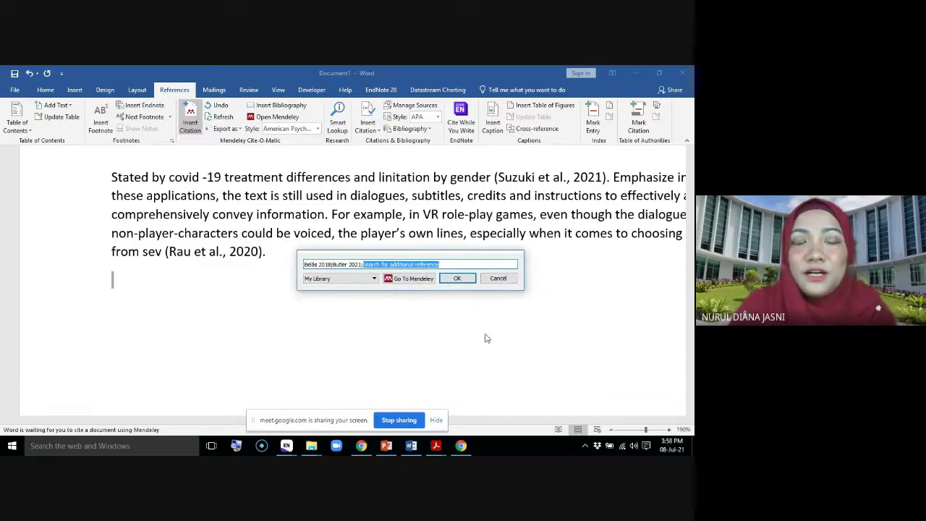
type("virus")
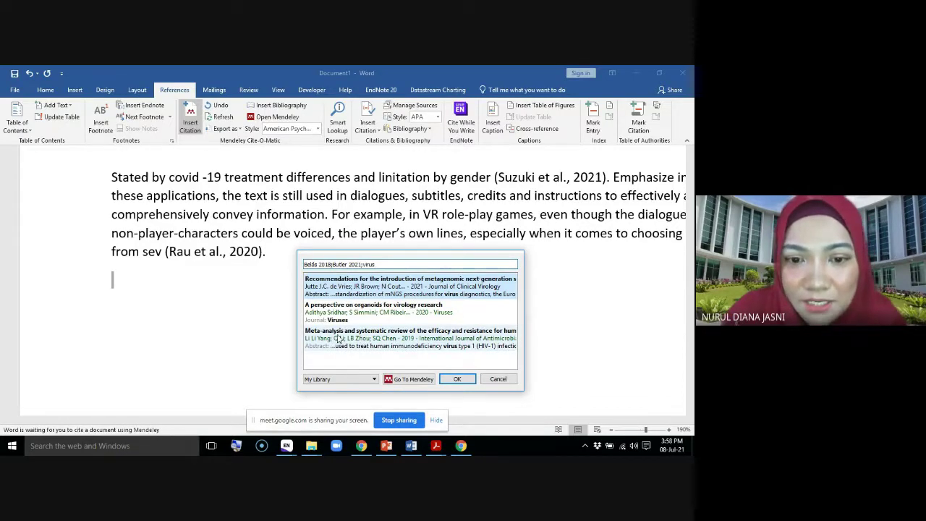
left_click(432, 289)
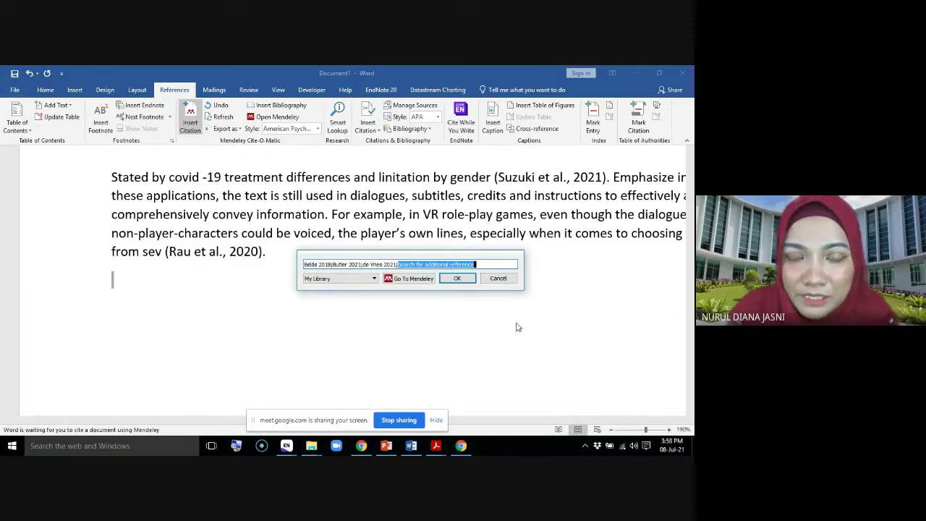
left_click(457, 281)
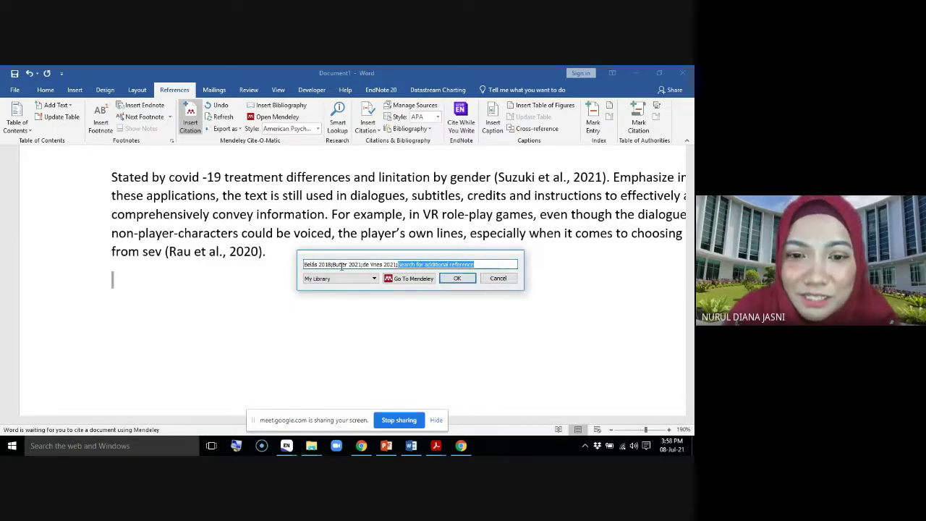
left_click(456, 280)
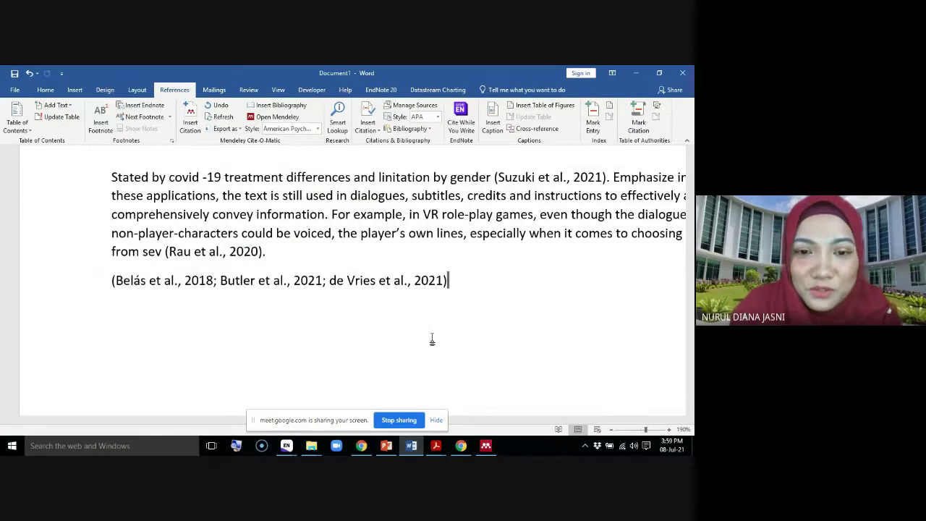
View the details of "The perception and knowledge of financial risk of the Portuguese" in Mendeley Desktop and return to the Word document.
left_click(486, 445)
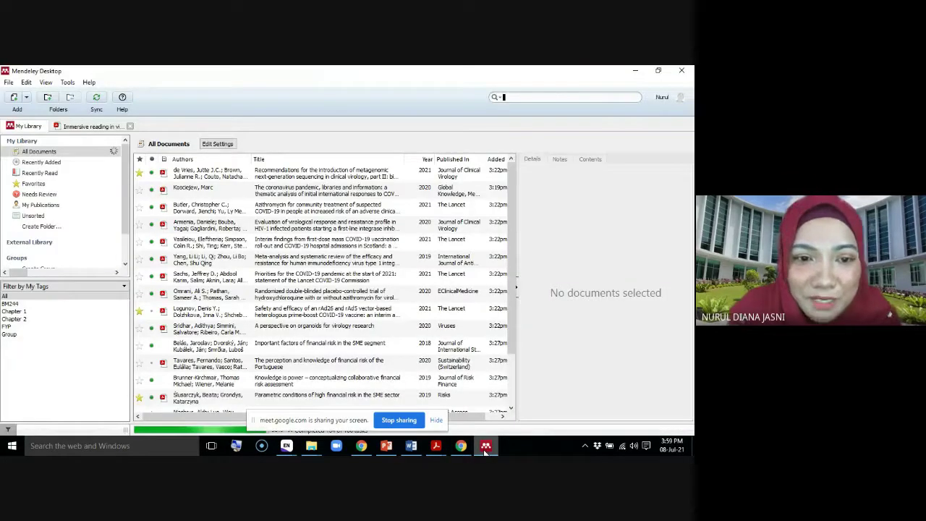
left_click(221, 364)
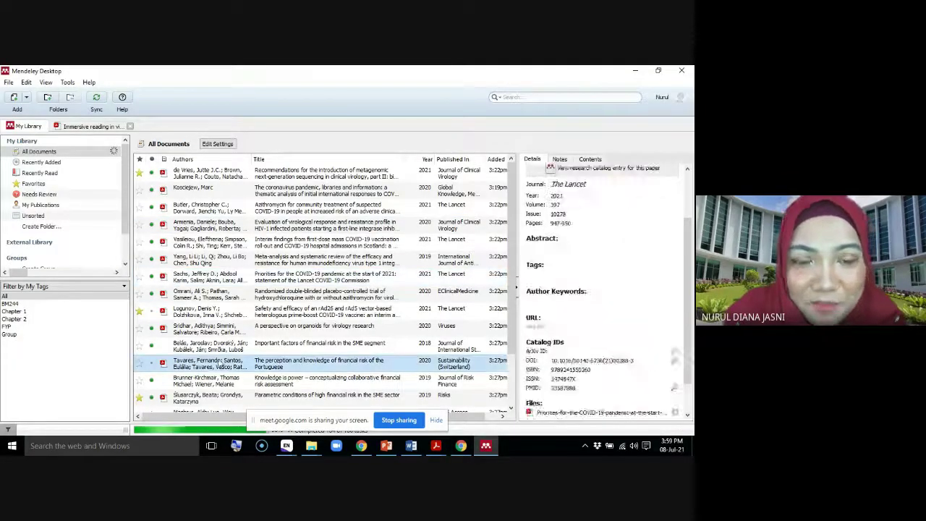
left_click(411, 445)
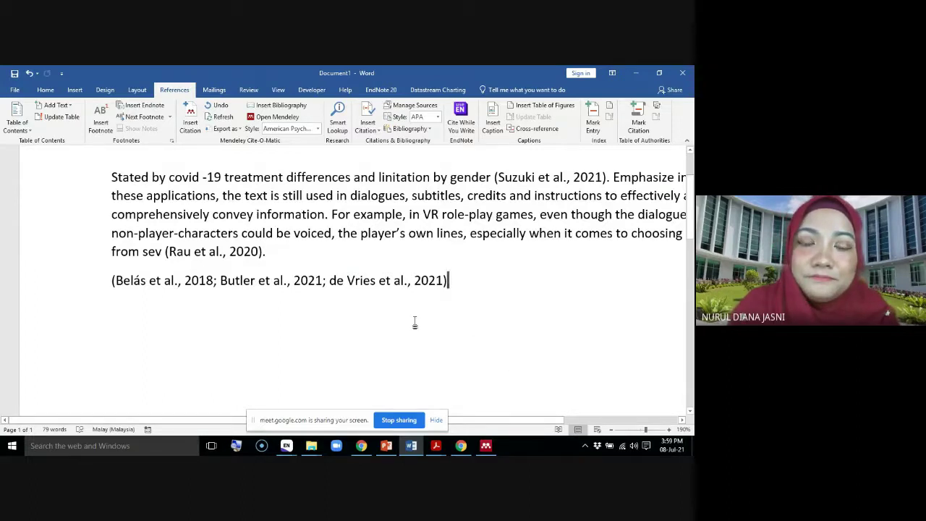
Join the three-paper citation to the end of the paragraph and write "Study by" in front of it.
left_click(113, 280, "shift")
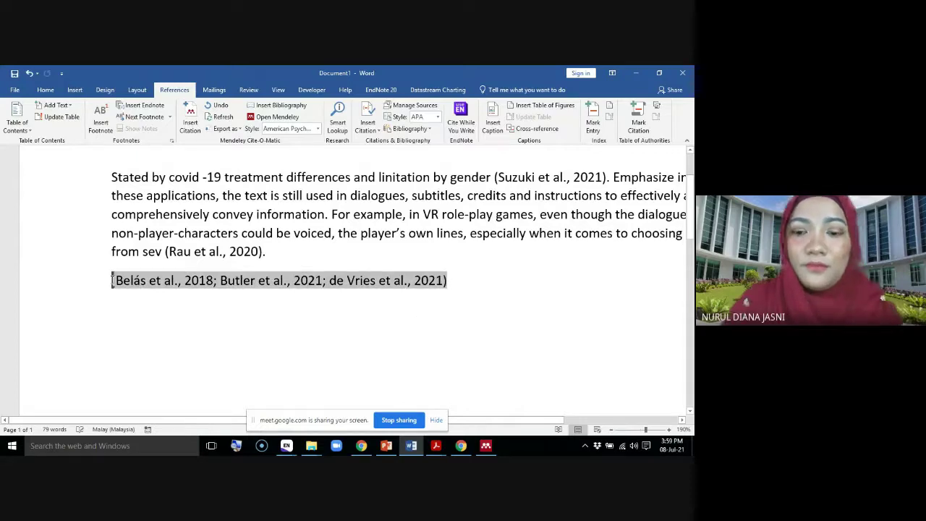
key("BackSpace")
type("St")
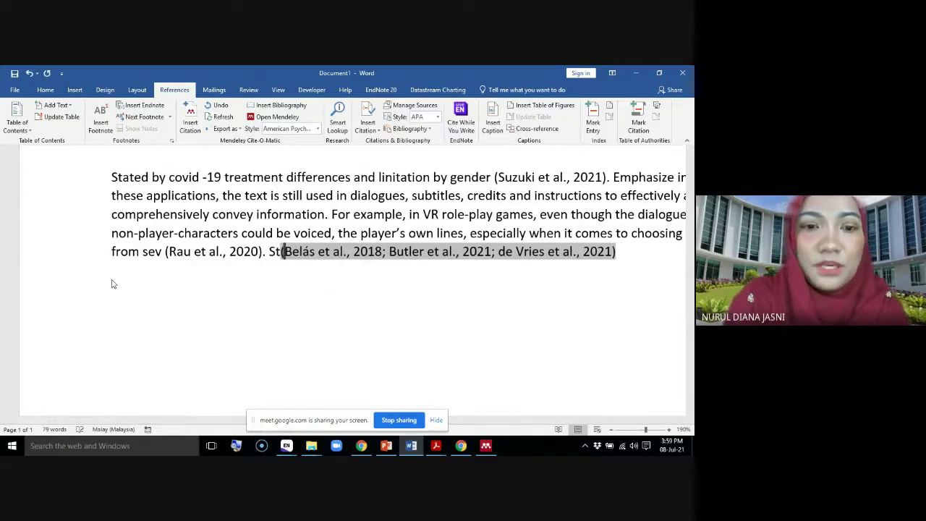
type("udy")
key("BackSpace")
key("BackSpace")
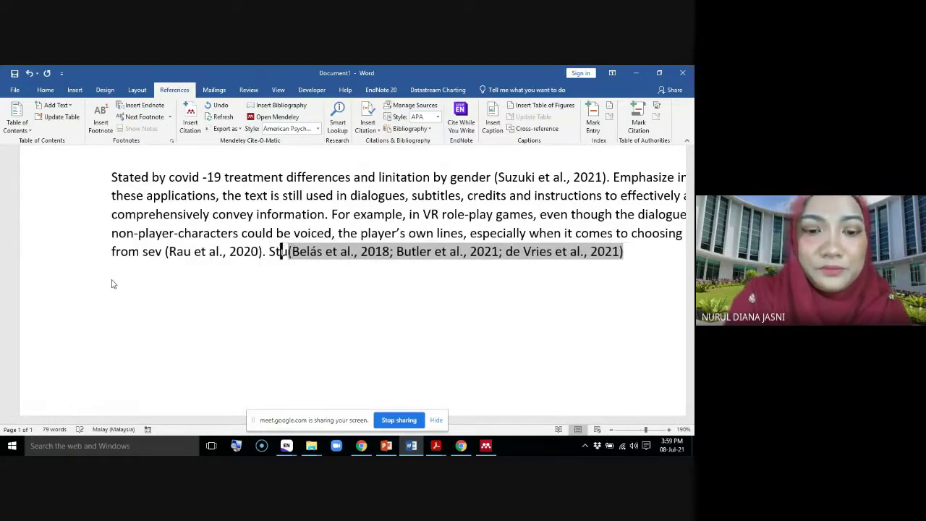
type("dy by")
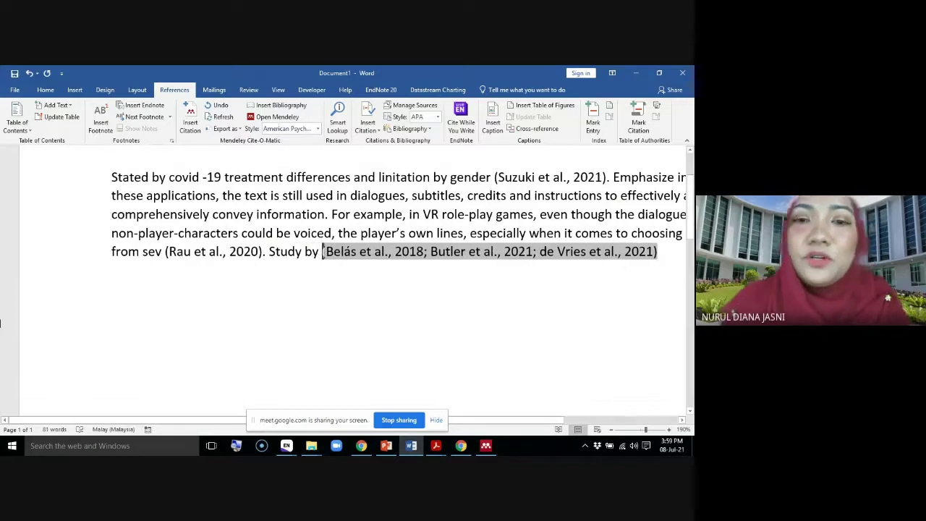
Write "money inflation." after the combined citation to complete the sentence.
left_click(664, 256)
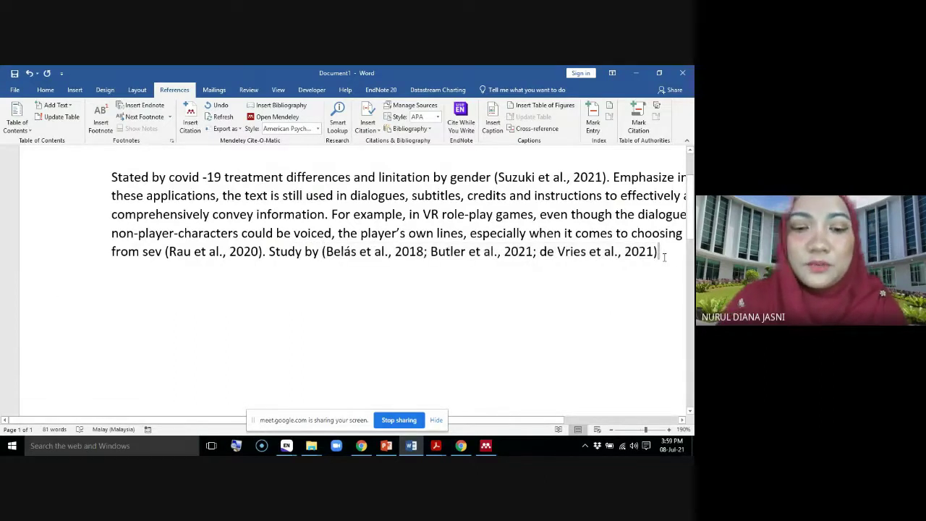
type("mon")
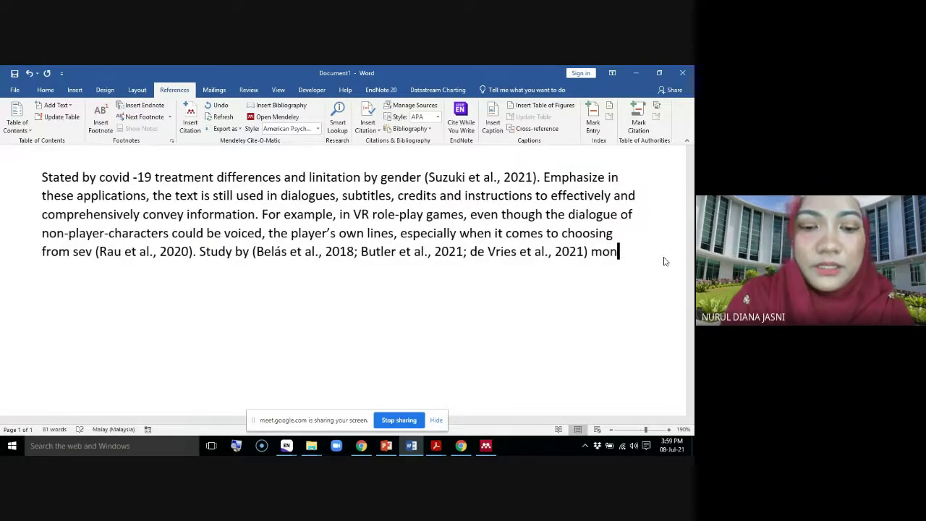
type("ey infla")
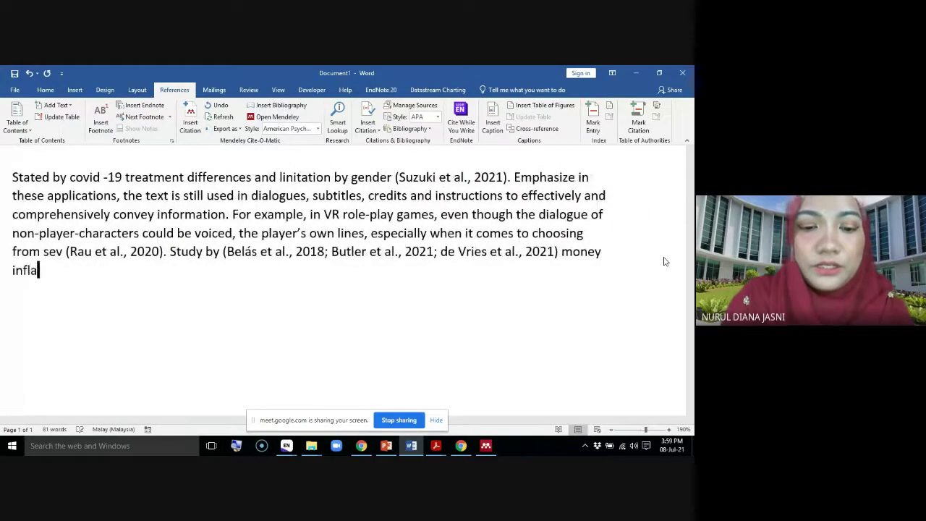
type("tion.")
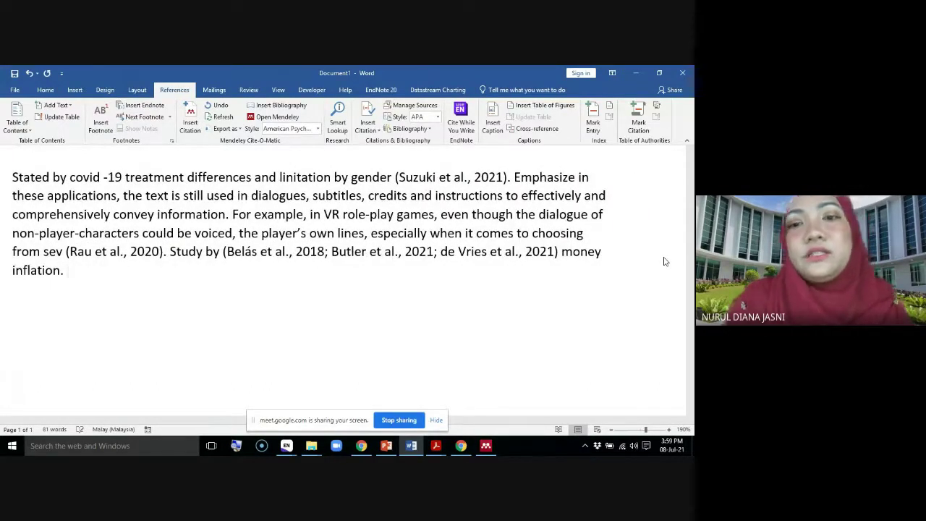
Filter the Mendeley library by the FYP tag, clear the filter, and return to the Google Meet in-call messages.
left_click(361, 447)
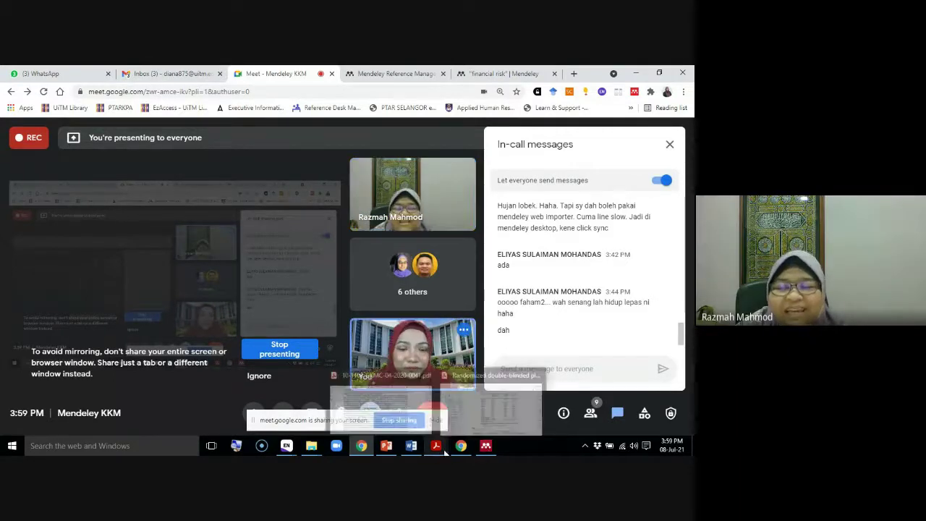
left_click(487, 447)
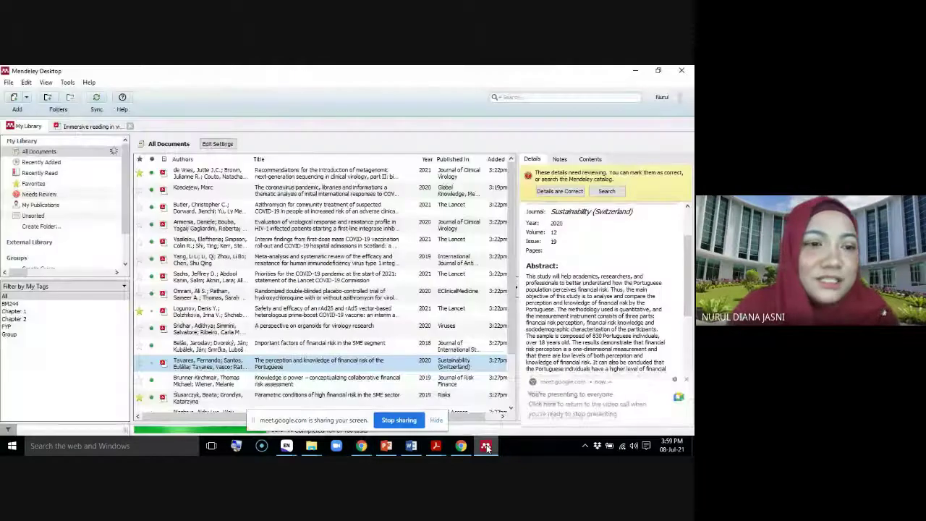
left_click(9, 326)
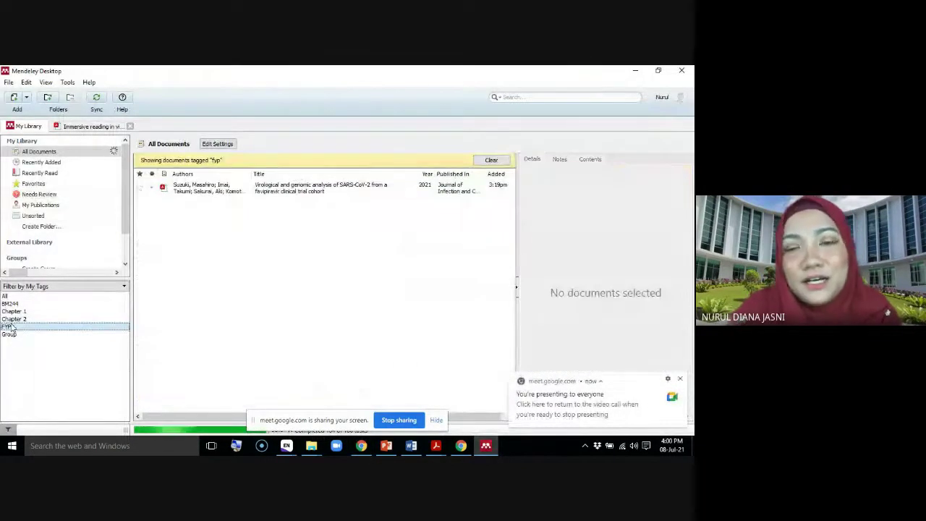
left_click(636, 70)
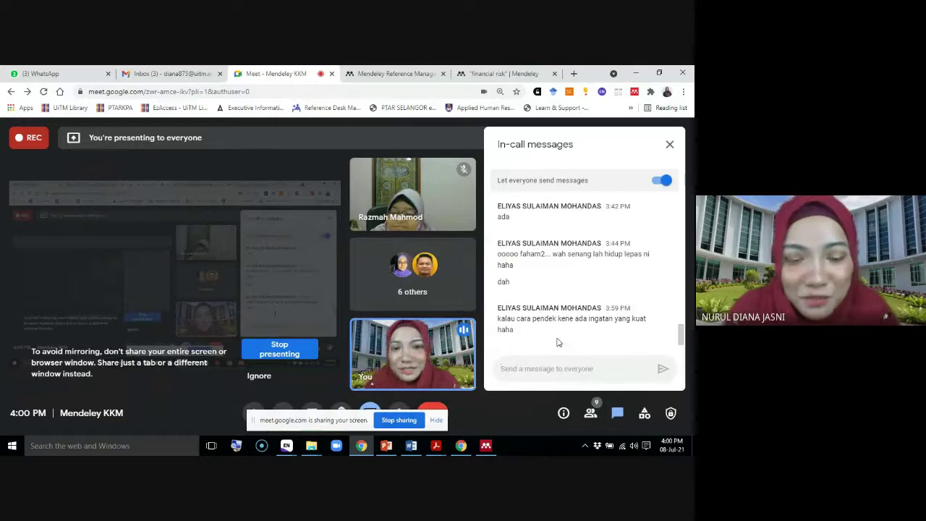
left_click(485, 446)
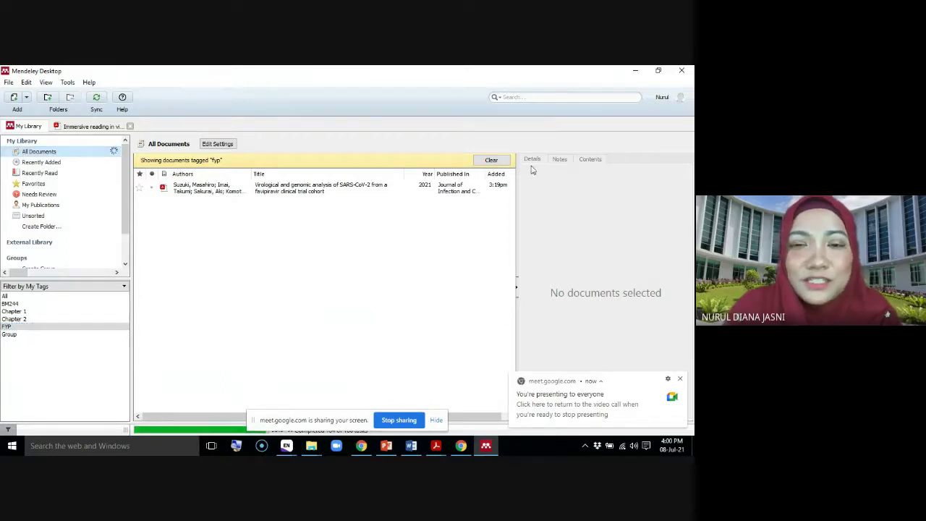
left_click(492, 160)
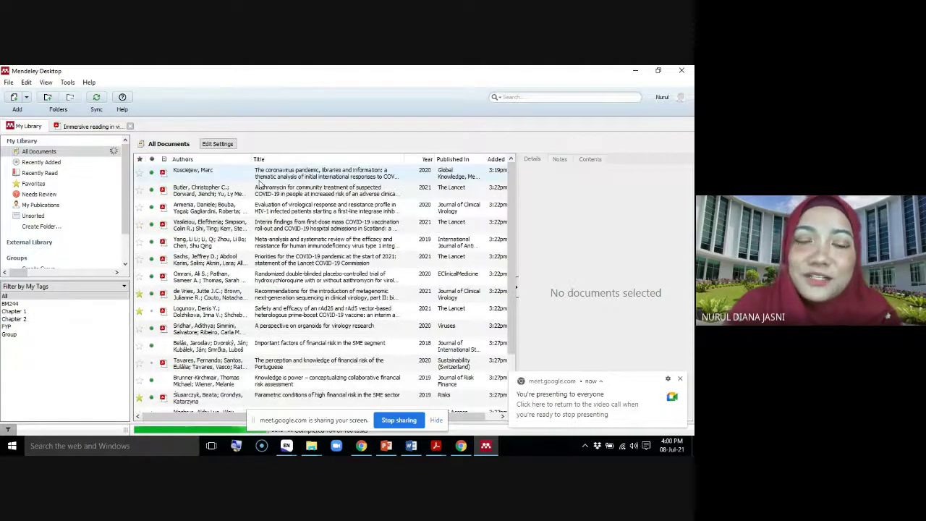
left_click(635, 70)
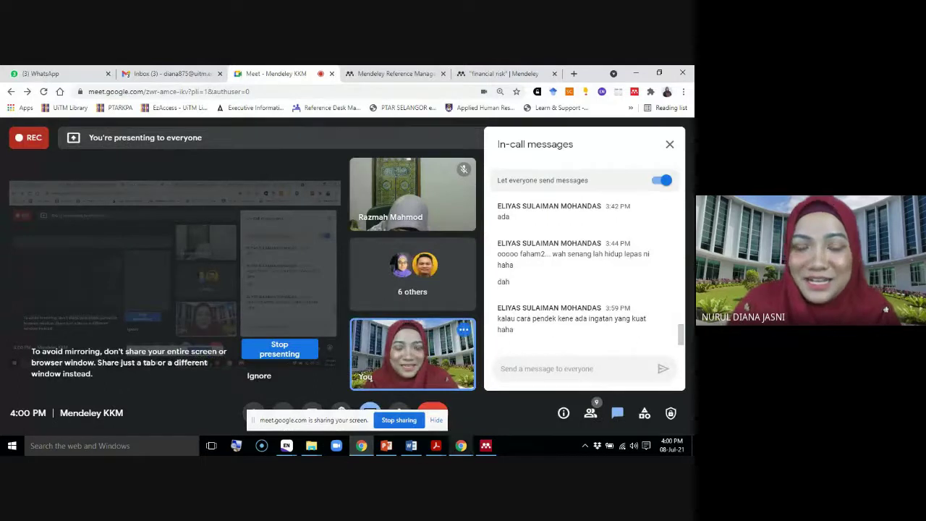
Return to the Word document and add blank lines below the paragraph ending in "money inflation.".
left_click(485, 446)
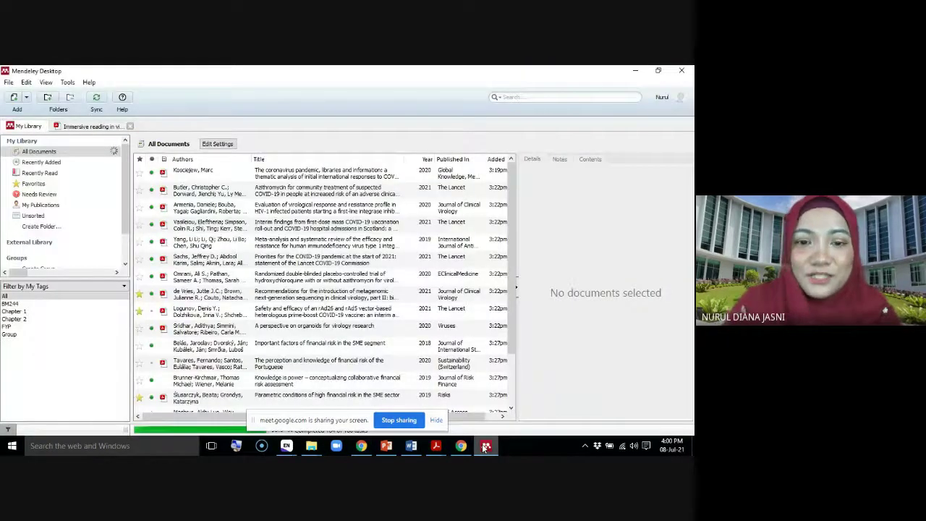
left_click(411, 445)
left_click(92, 317)
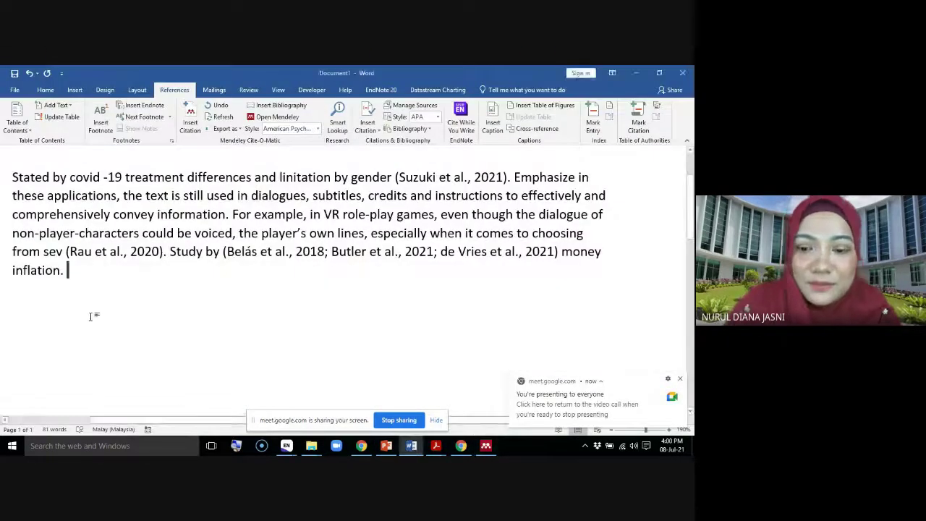
key("Return")
key("Return")
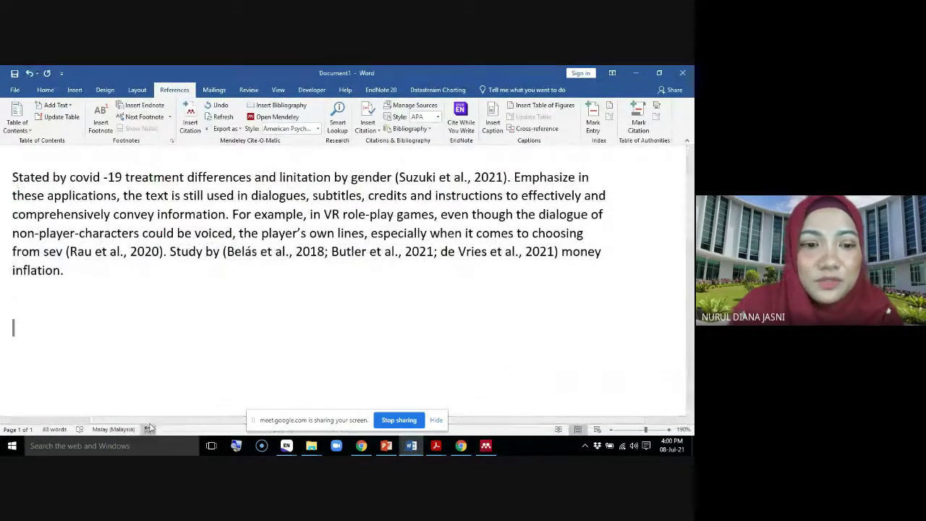
scroll(391, 387, "left", 3)
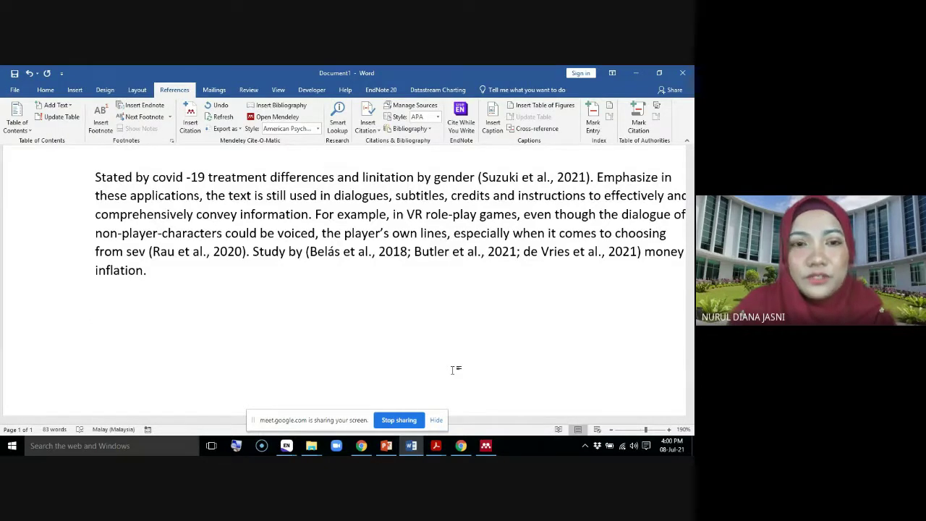
type("R")
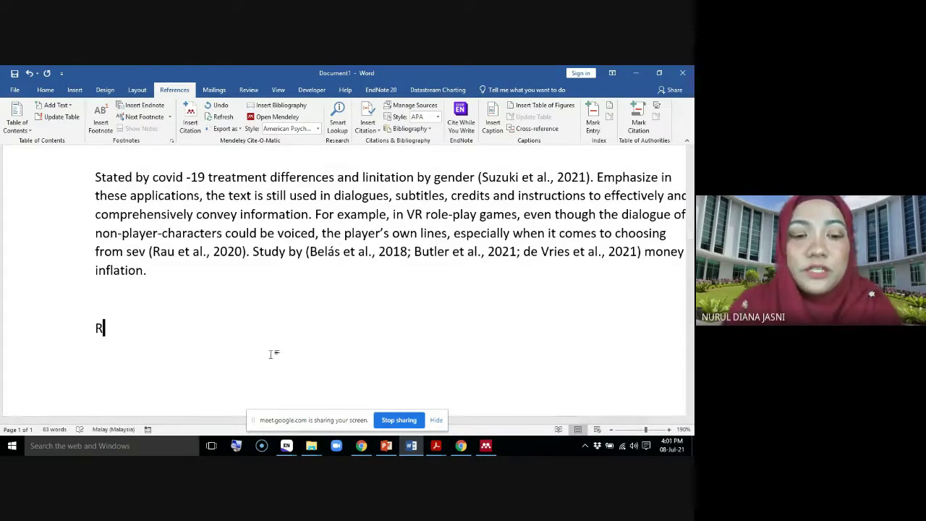
type("eferences")
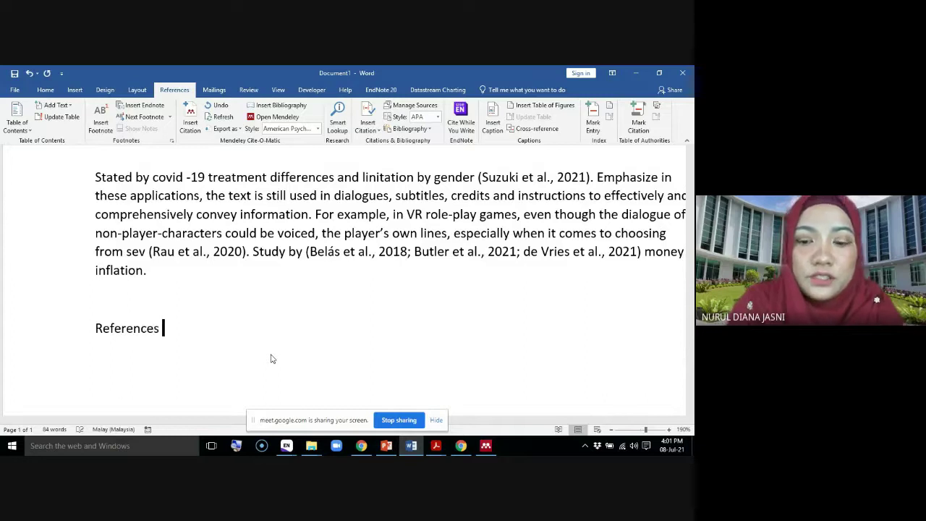
key("Return")
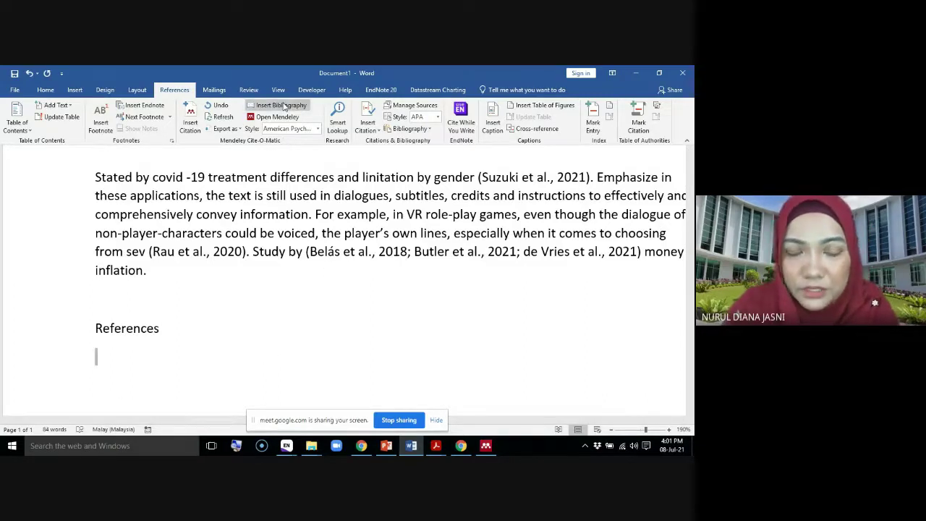
left_click_drag(172, 327, 63, 331)
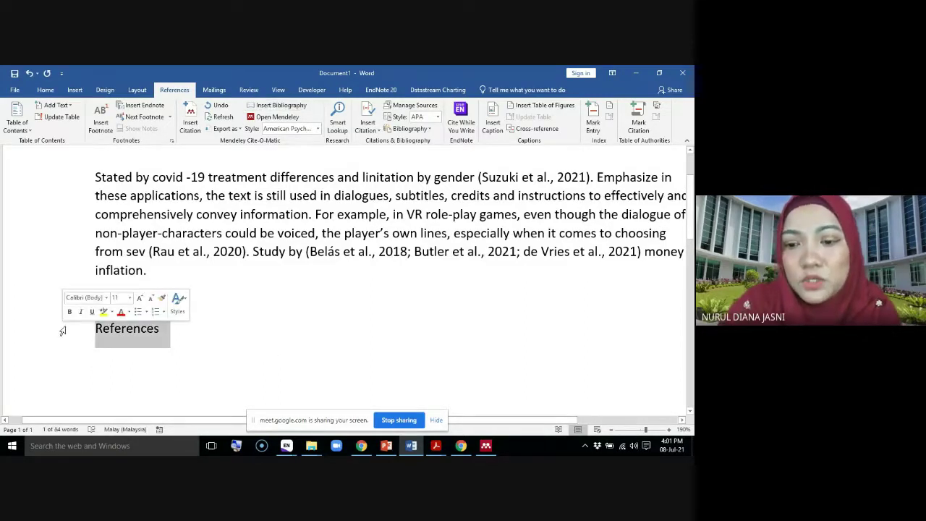
key("BackSpace")
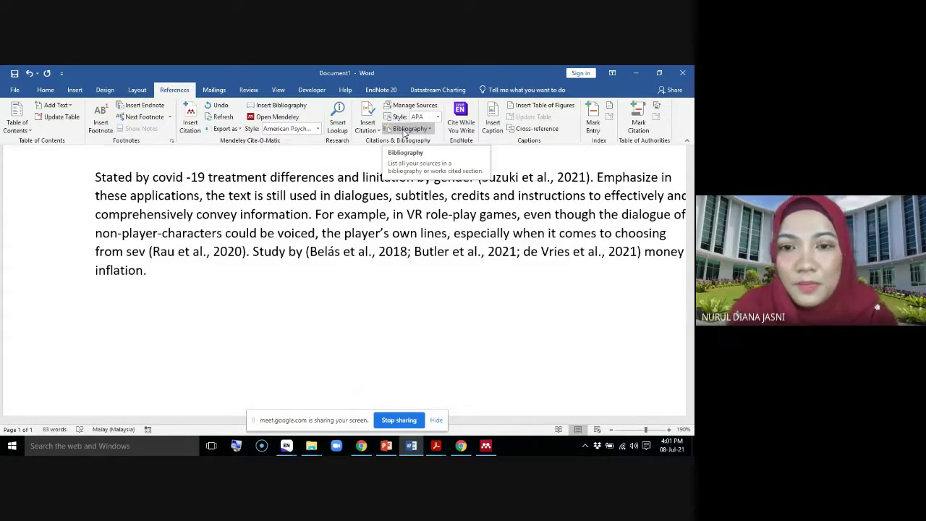
Insert Word's built-in References bibliography below the paragraph and select the placeholder line under its heading.
left_click(406, 129)
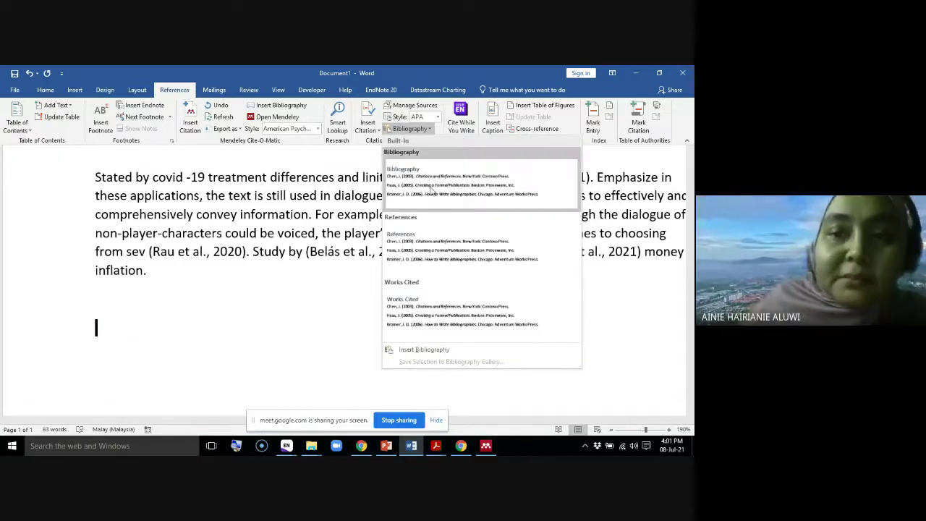
left_click(455, 253)
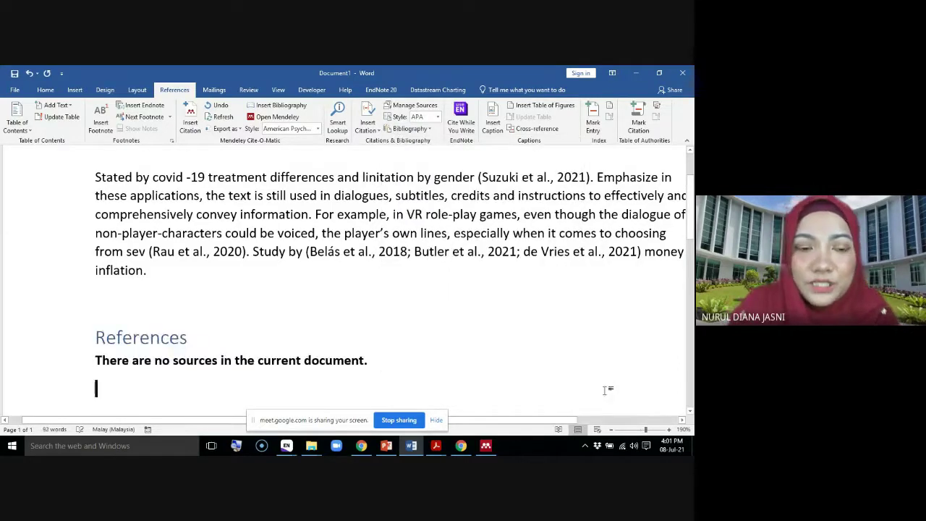
scroll(604, 371, "down", 1)
scroll(604, 370, "down", 1)
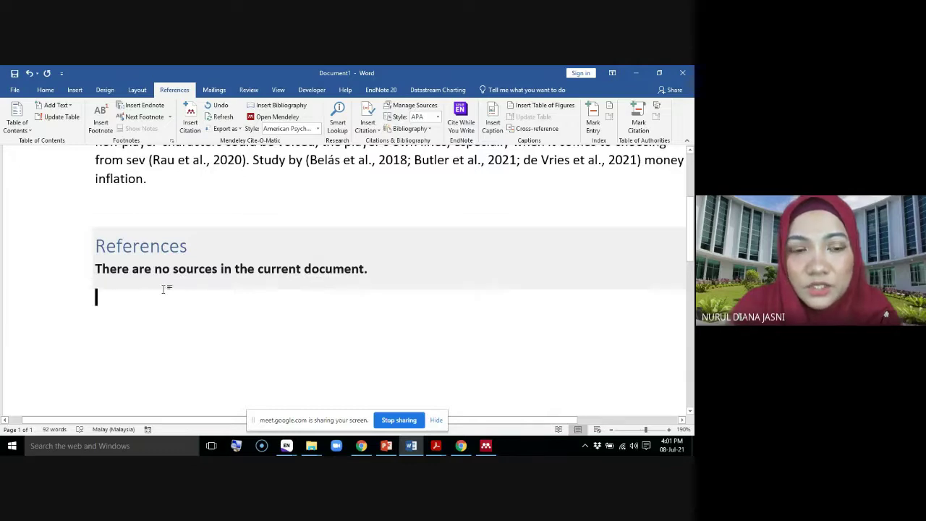
left_click(96, 268)
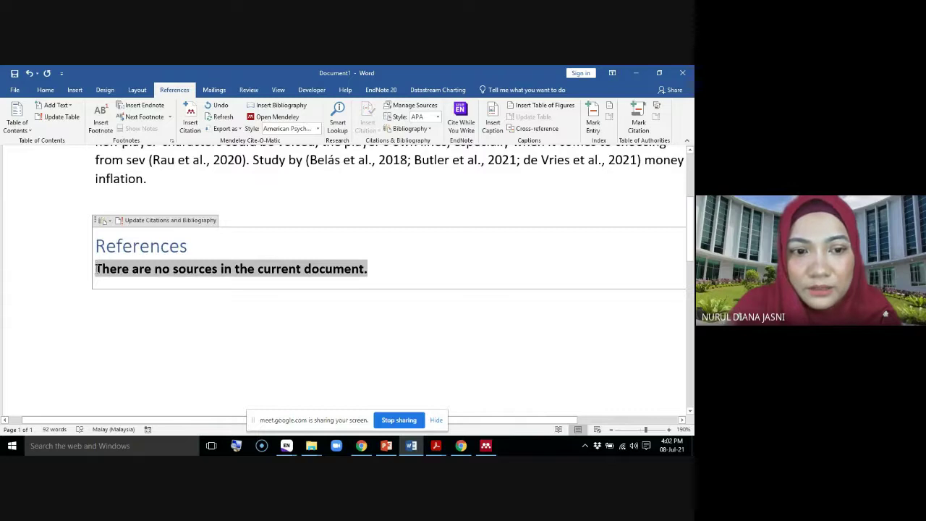
left_click(371, 269)
left_click(303, 268)
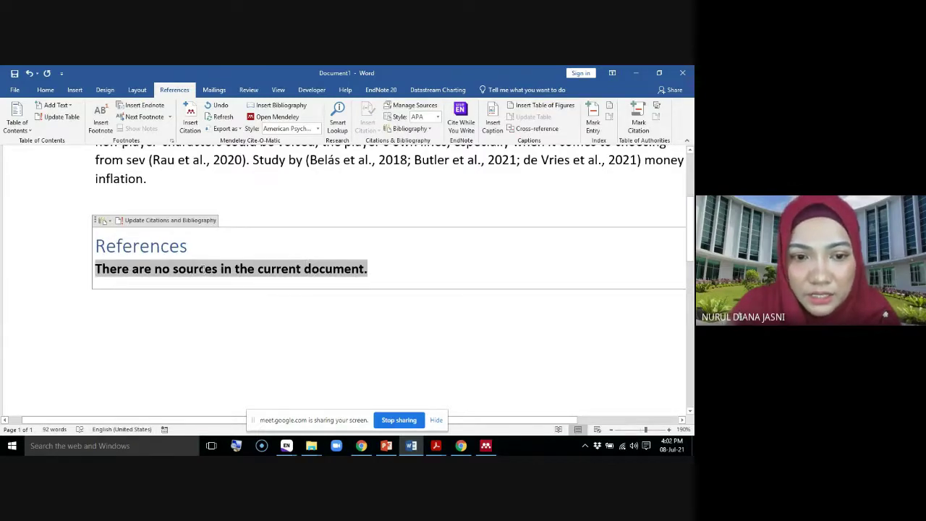
left_click(97, 268)
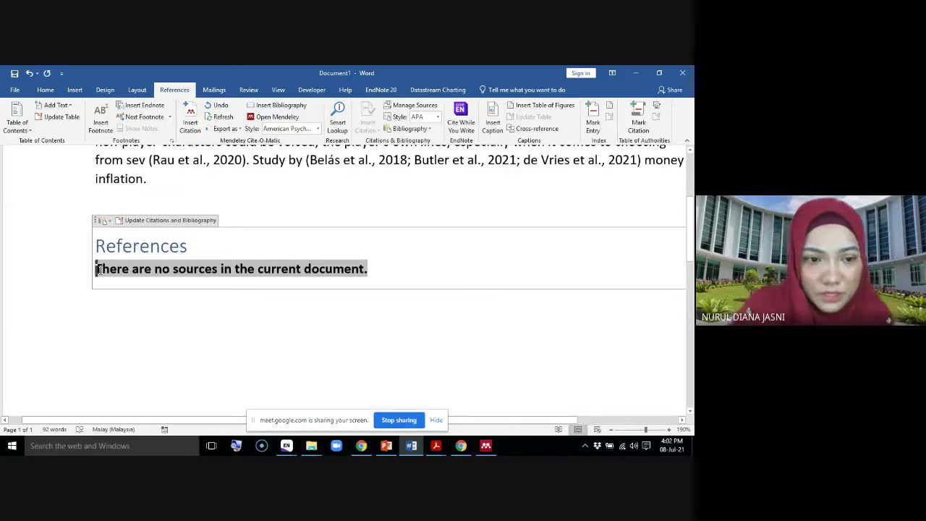
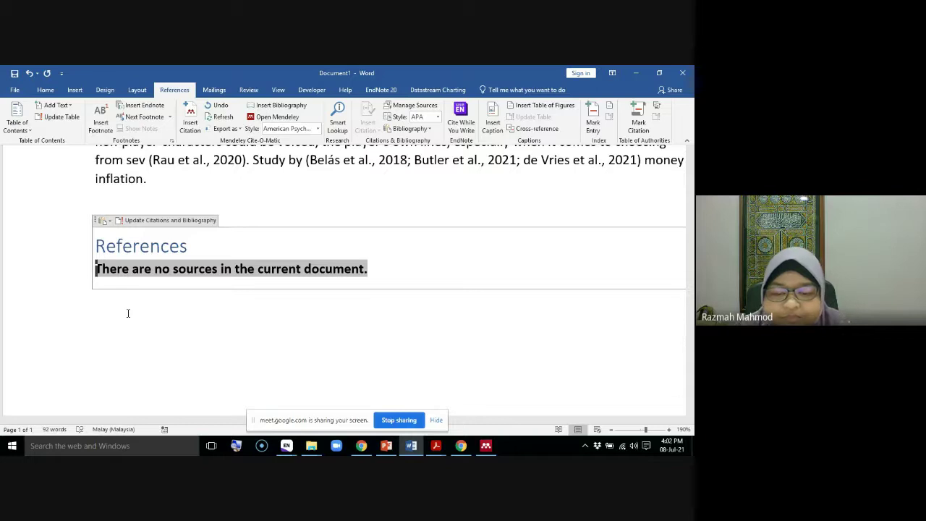
Check the messages and the participant list in Google Meet, and return to the Word document.
left_click(361, 445)
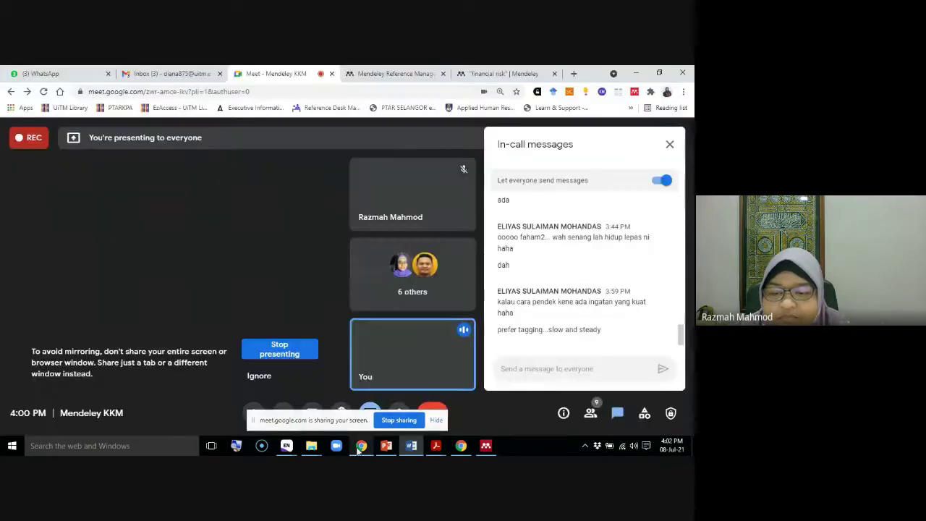
left_click(591, 413)
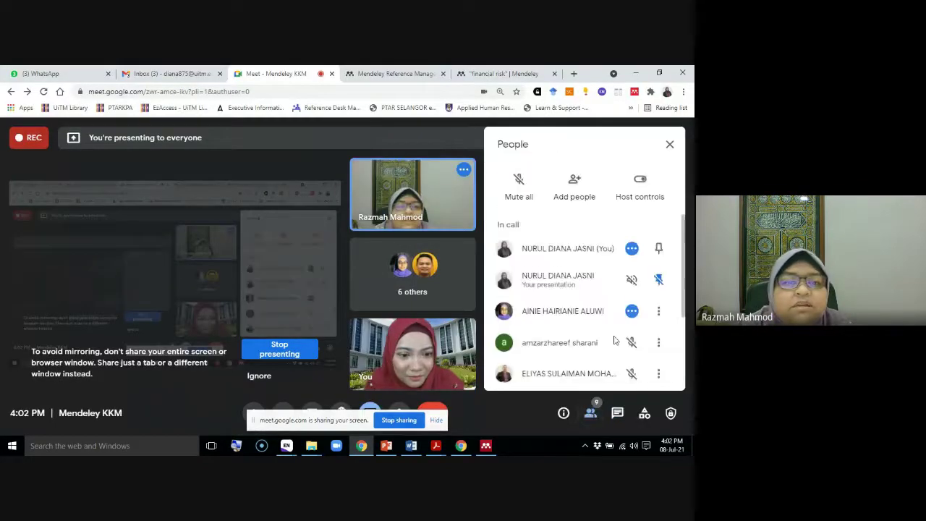
scroll(614, 340, "down", 3)
scroll(614, 336, "up", 3)
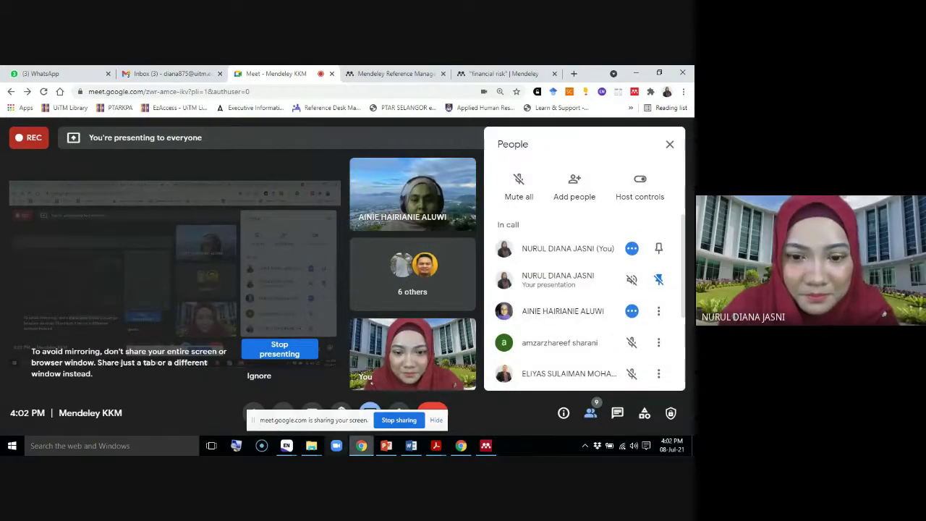
left_click(411, 447)
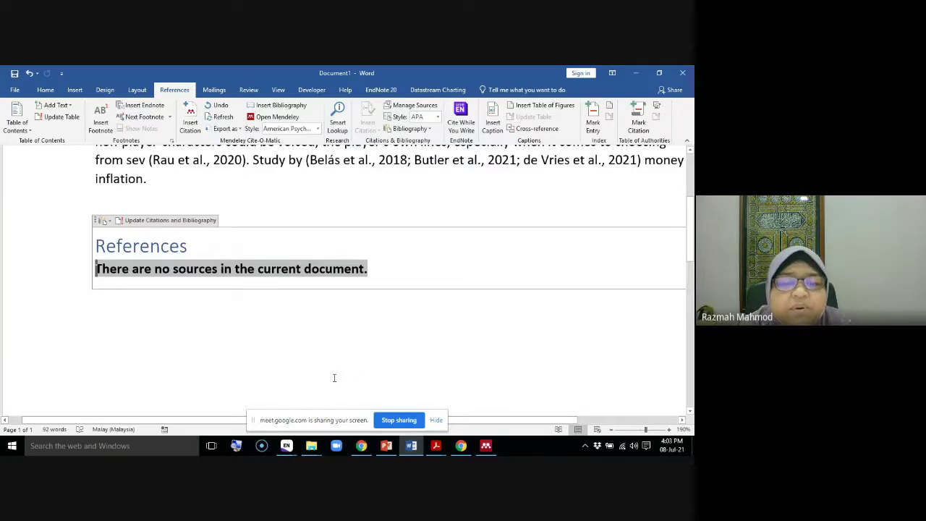
Insert the Mendeley bibliography at the placeholder line under the References heading.
left_click(409, 128)
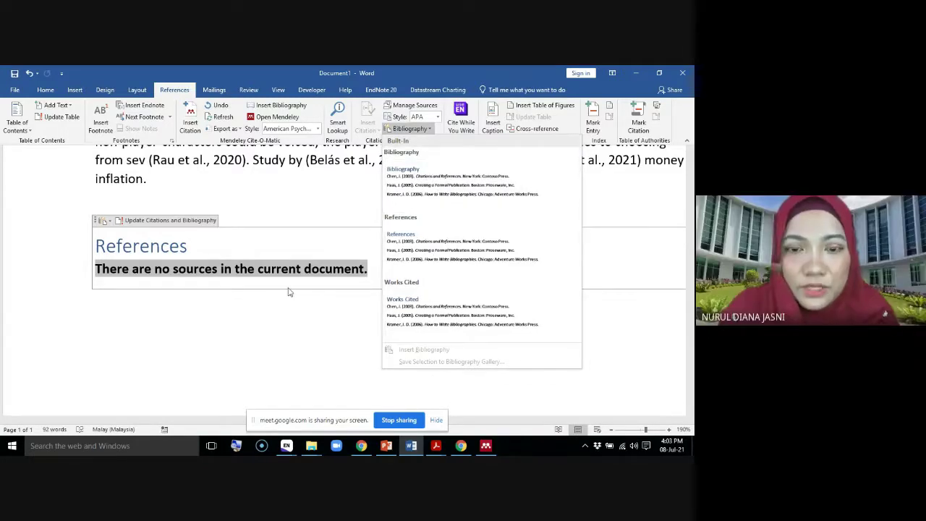
left_click(178, 344)
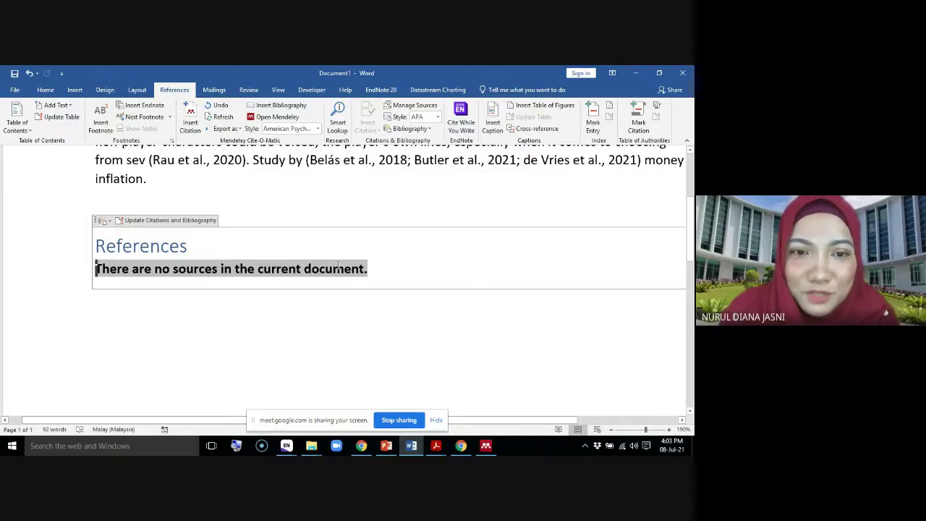
left_click(297, 109)
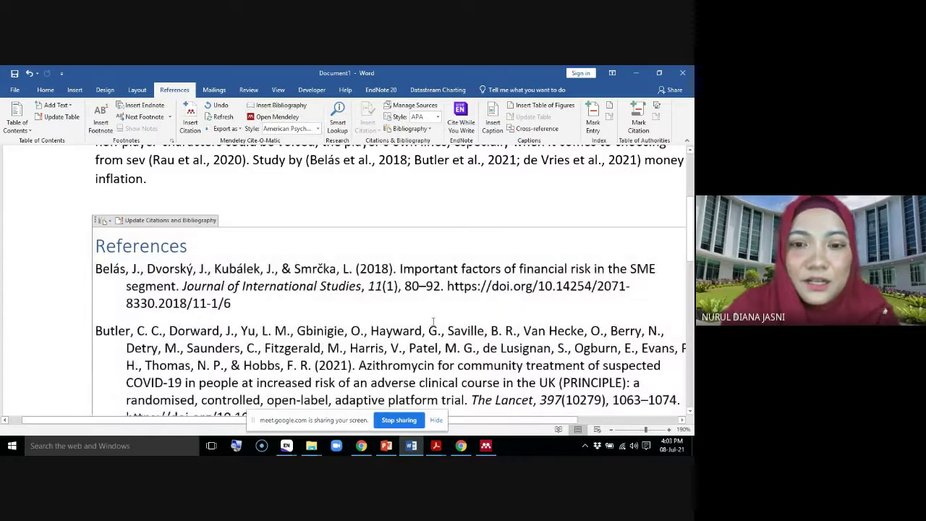
scroll(431, 324, "down", 2)
scroll(431, 323, "down", 1)
double_click(610, 430)
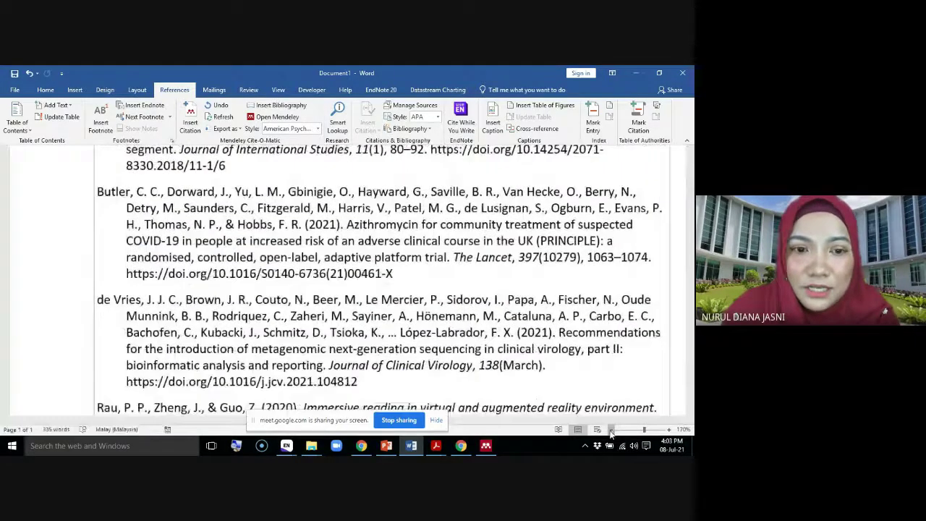
triple_click(610, 430)
triple_click(611, 430)
scroll(204, 270, "up", 5)
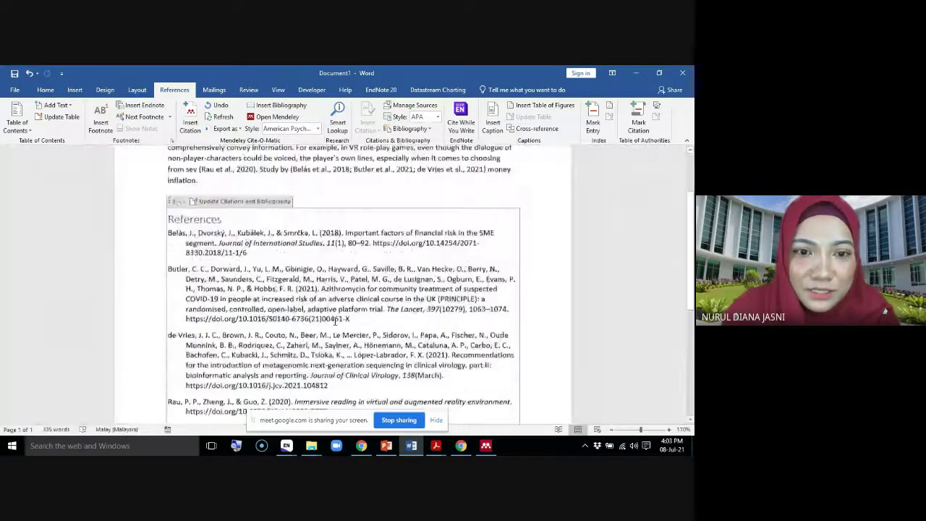
Add blank lines between the end of the paragraph and the References heading.
left_click(204, 270)
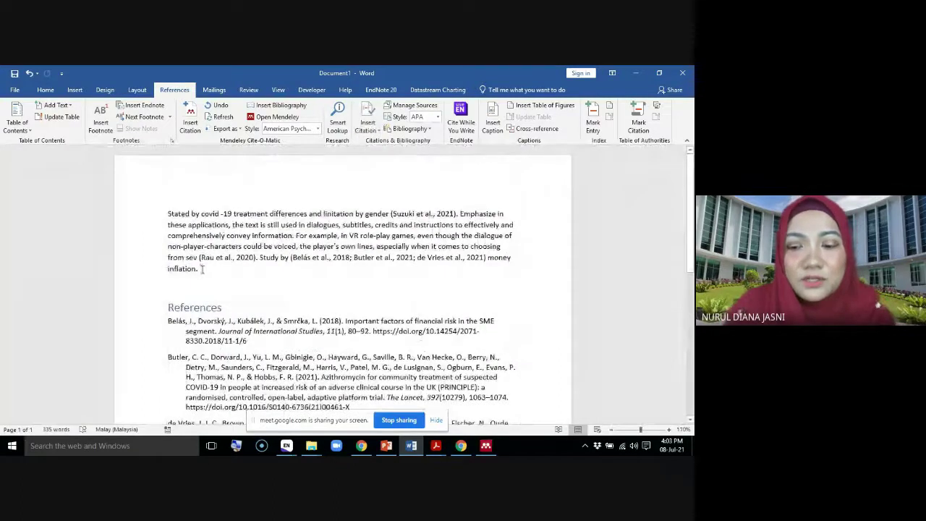
key("Return")
key("Return")
key("Return")
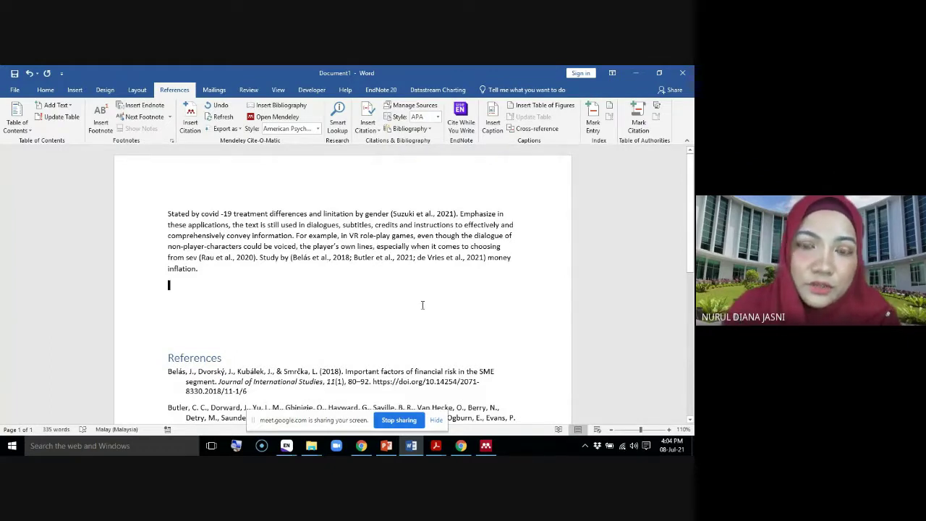
left_click(190, 126)
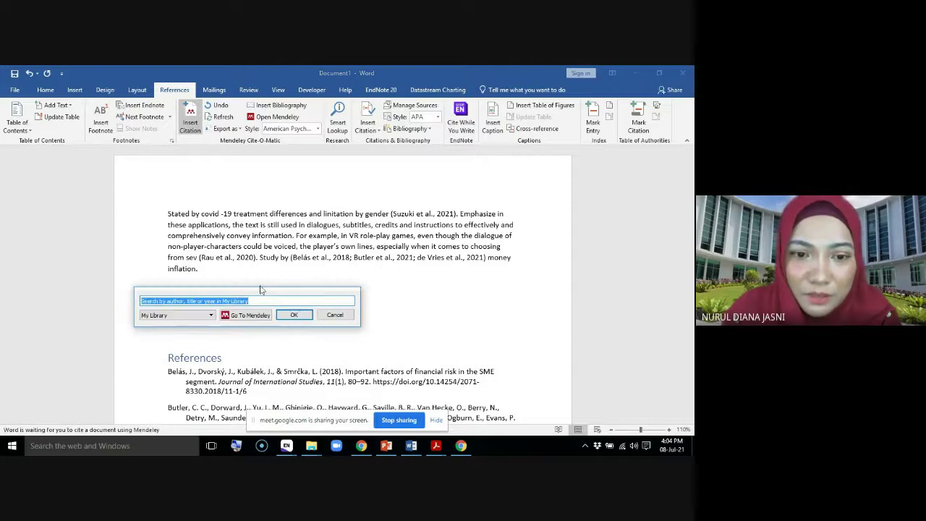
left_click(251, 315)
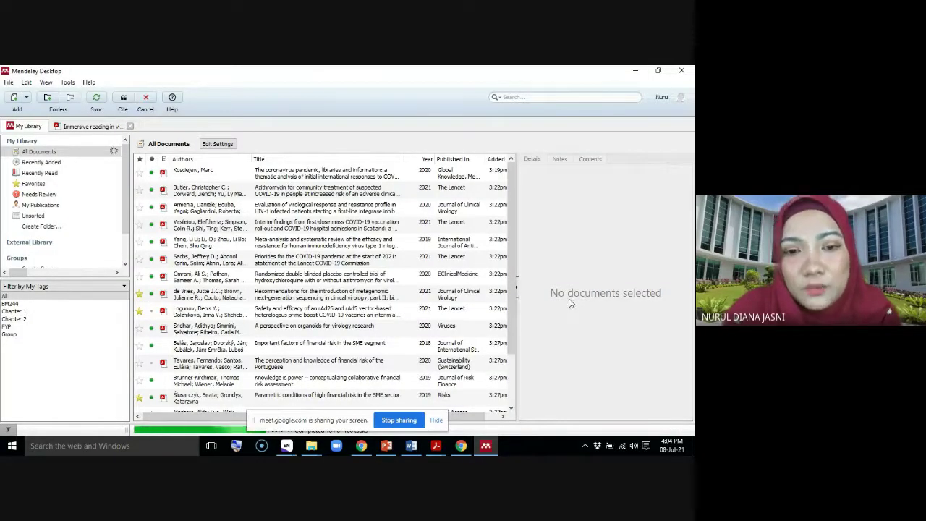
left_click(411, 446)
scroll(270, 352, "down", 5)
left_click(196, 262)
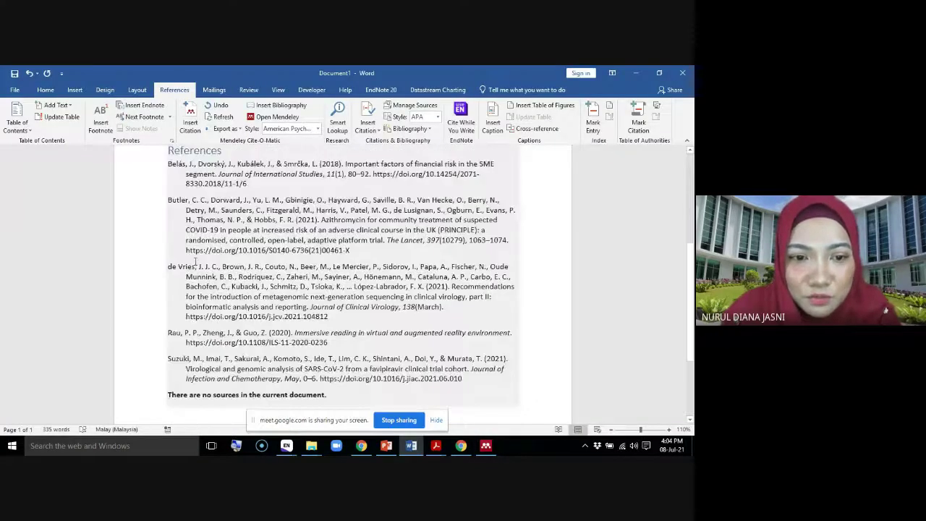
scroll(430, 341, "up", 3)
left_click(109, 210)
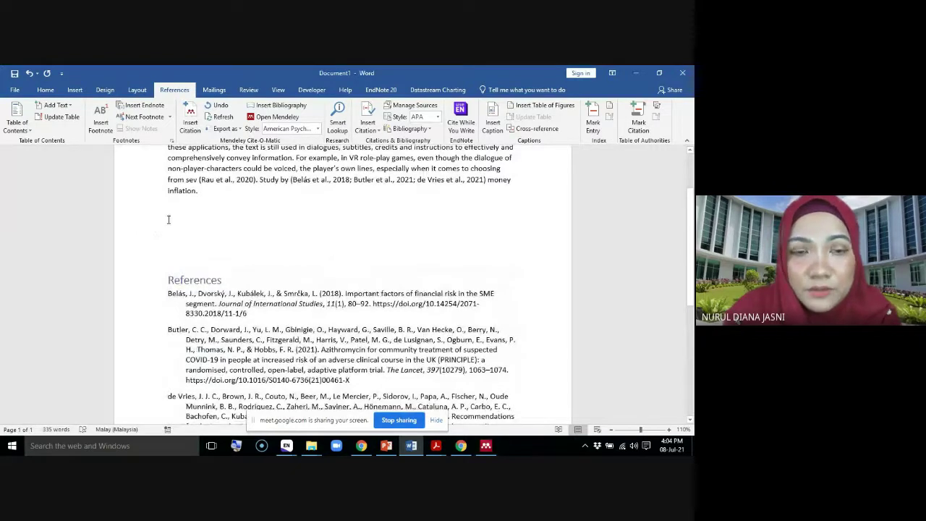
Cite "Virological and genomic analysis of SARS-CoV-2 from a favipiravir clinical trial cohort" from the Mendeley library on the blank line below the paragraph.
left_click(191, 125)
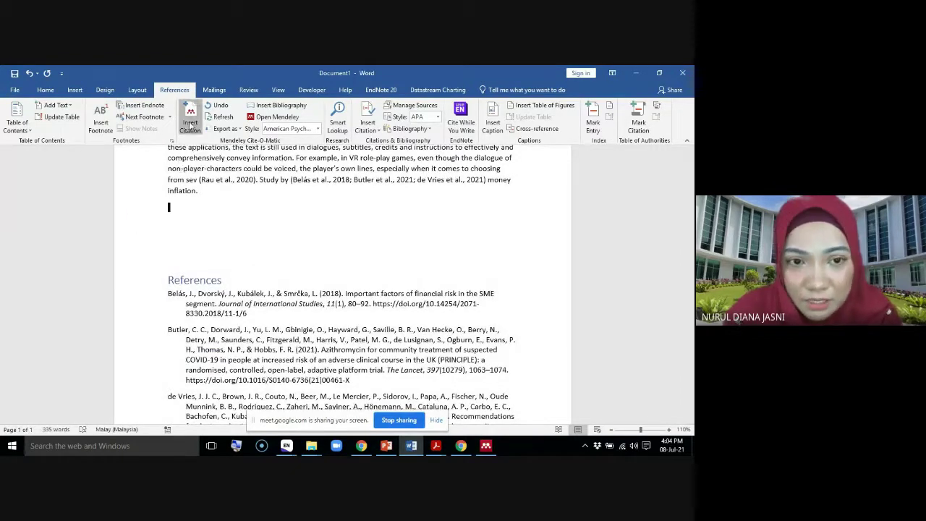
left_click(245, 237)
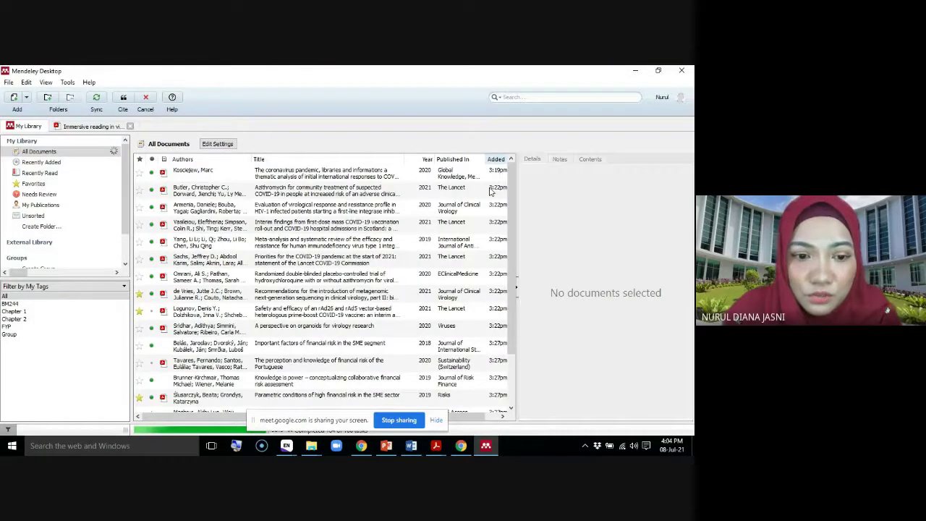
scroll(490, 191, "down", 2)
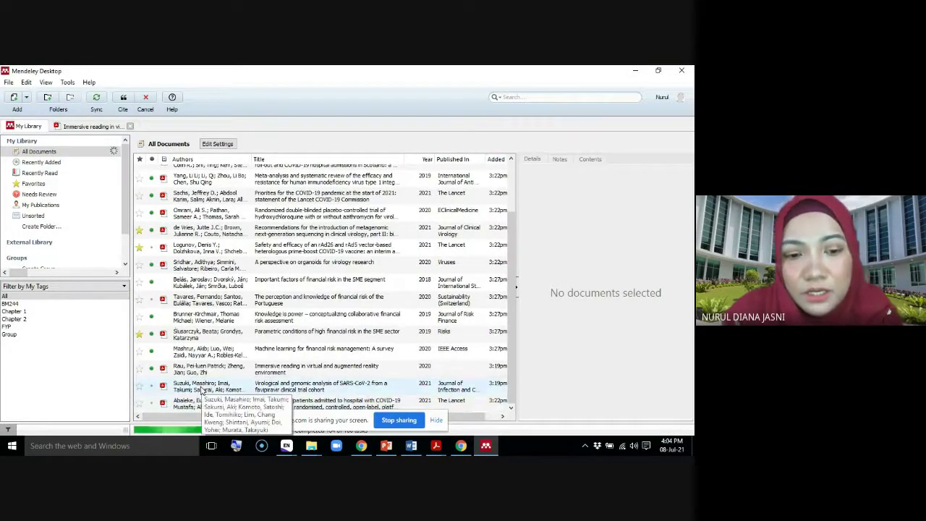
double_click(205, 391)
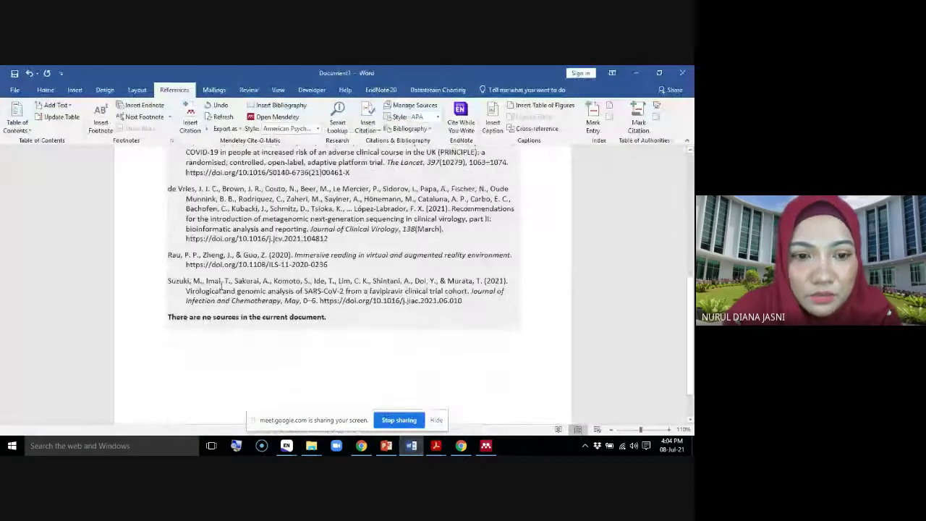
Compare the References list in the Word document with the papers in the Mendeley library.
scroll(232, 285, "up", 5)
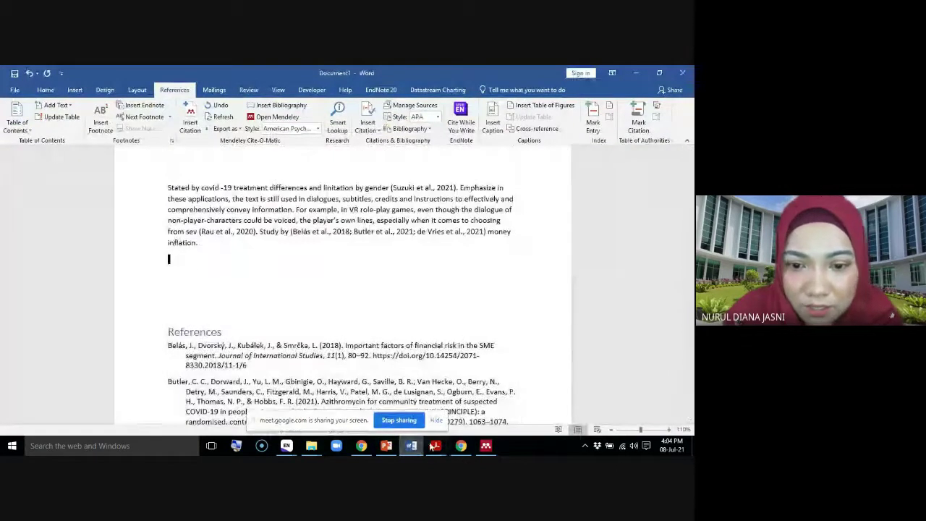
left_click(485, 446)
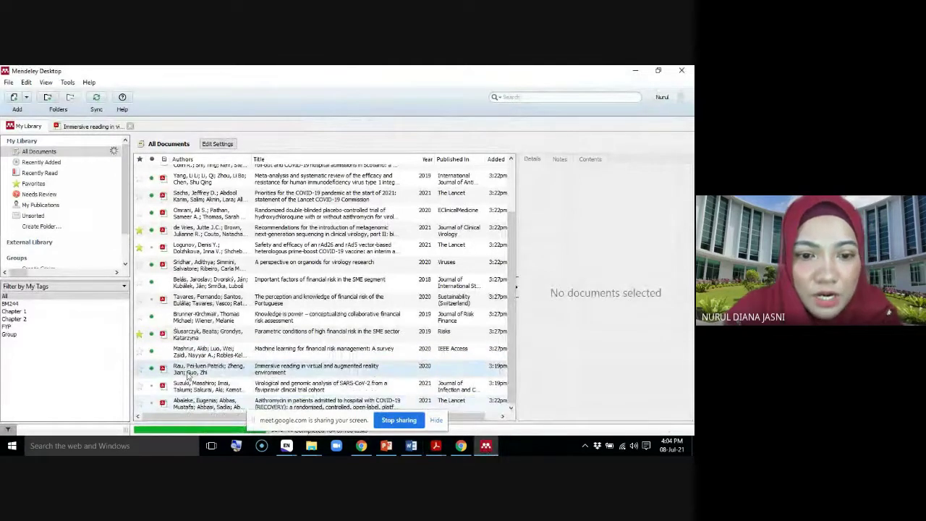
left_click(411, 446)
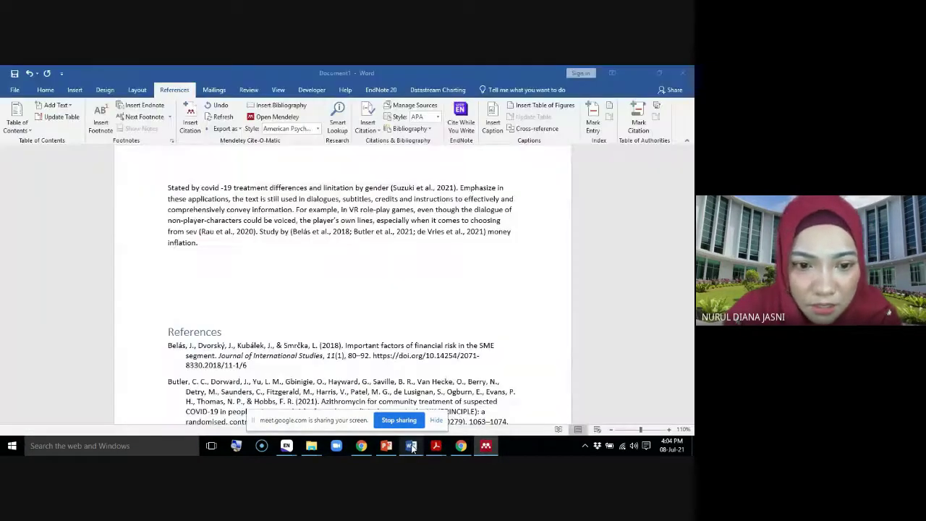
scroll(290, 316, "down", 5)
scroll(290, 316, "up", 5)
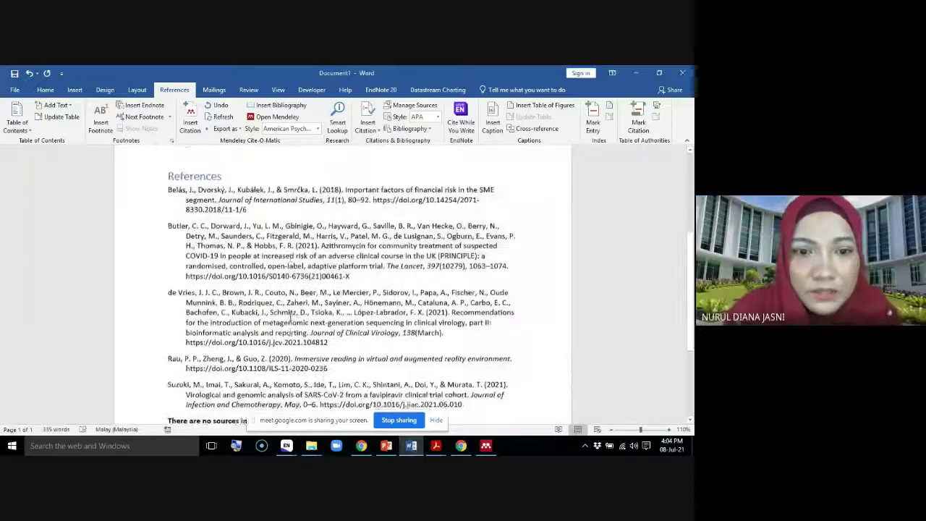
Cite the "Randomized double-blinded placebo-controlled trial of hydroxychloroquine" paper from the Mendeley library on the blank line below the paragraph.
left_click(169, 258)
left_click(486, 446)
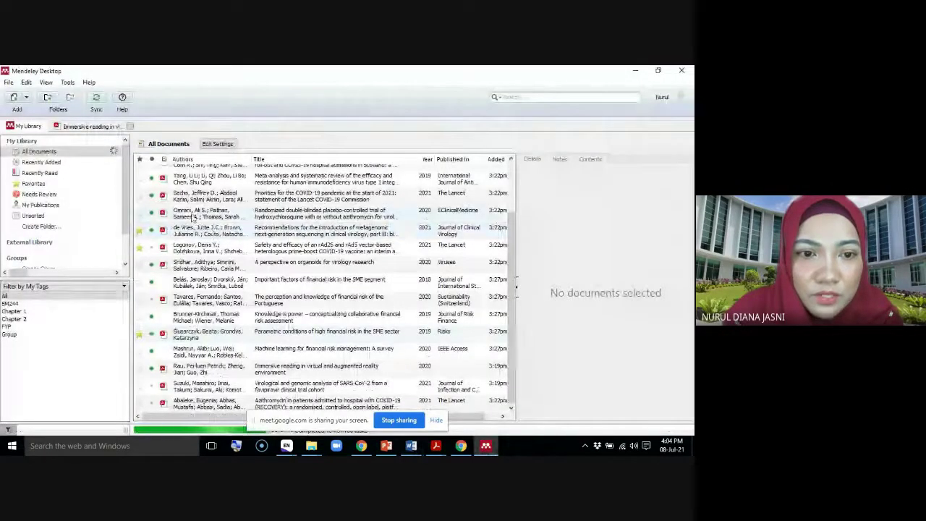
left_click(411, 446)
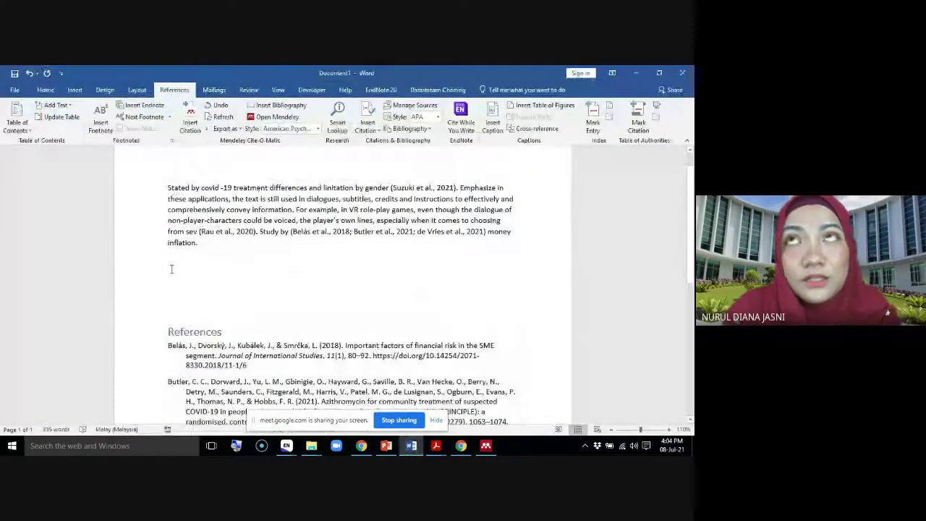
left_click(189, 119)
left_click(251, 290)
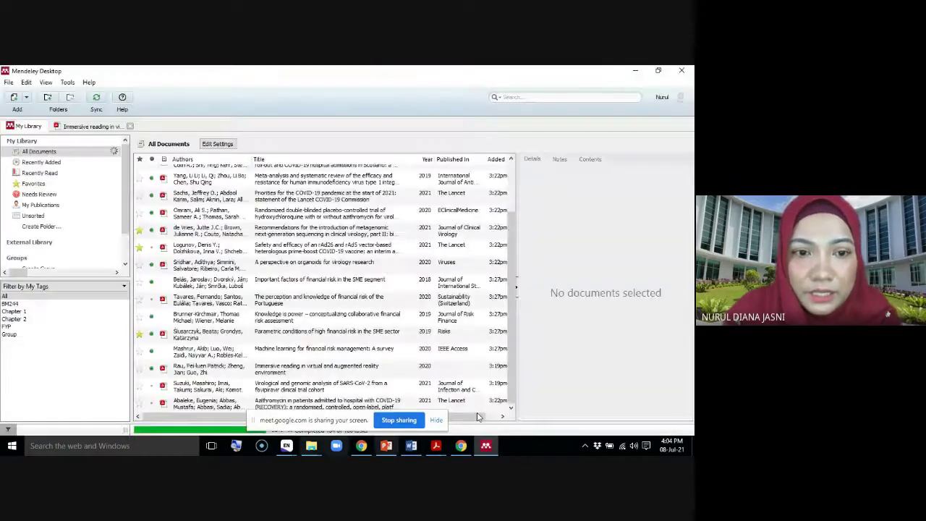
left_click(303, 213)
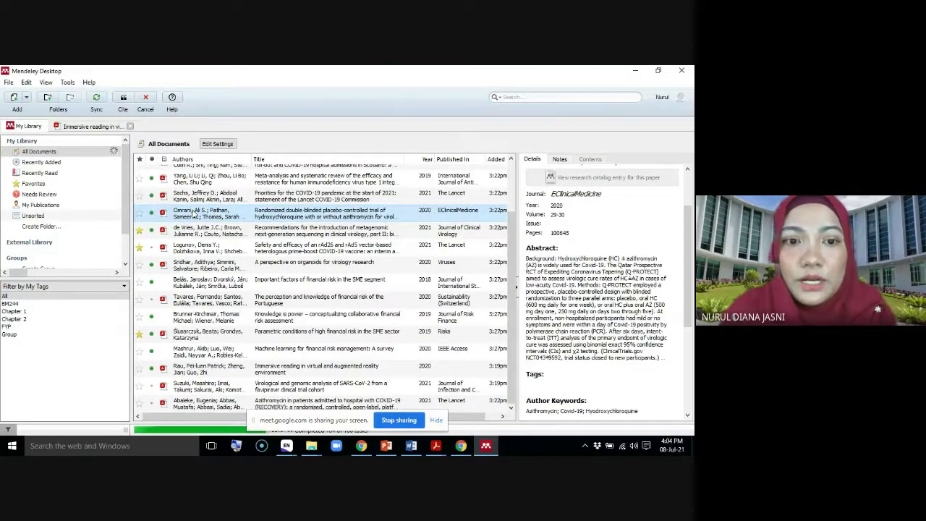
left_click(123, 96)
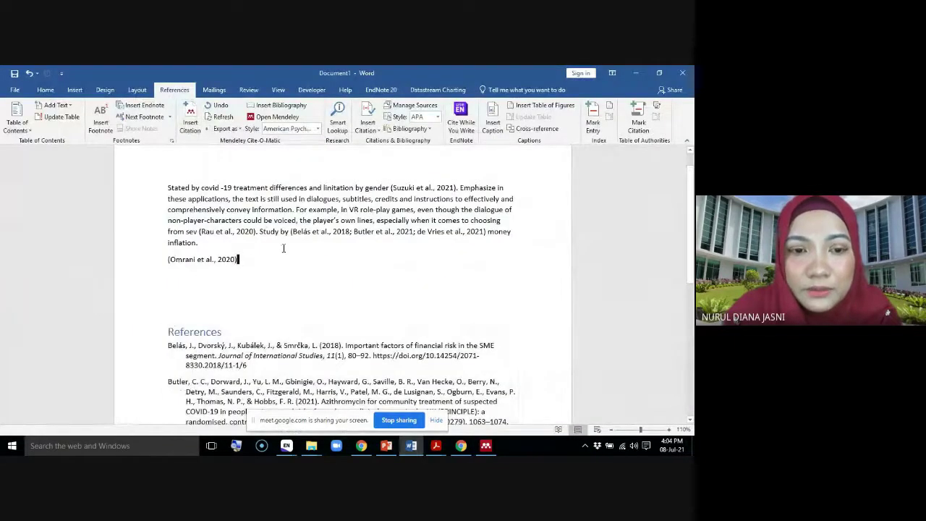
Examine the entry for the hydroxychloroquine trial paper in the References list at different zoom levels.
scroll(302, 291, "down", 5)
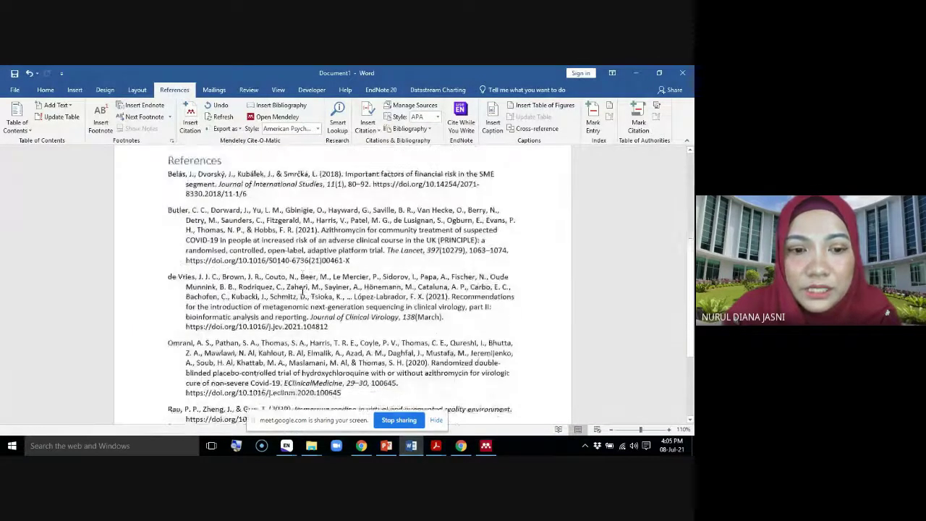
left_click(348, 357)
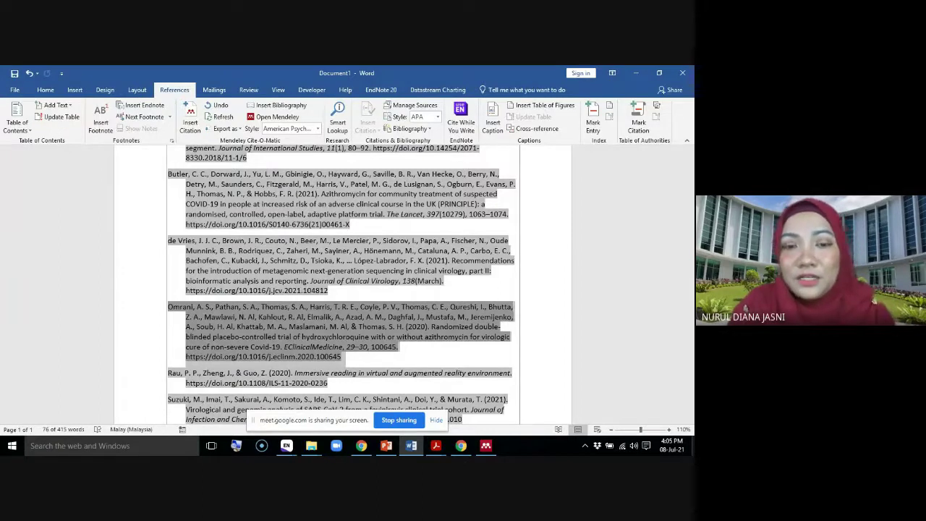
left_click(611, 430)
left_click(610, 430)
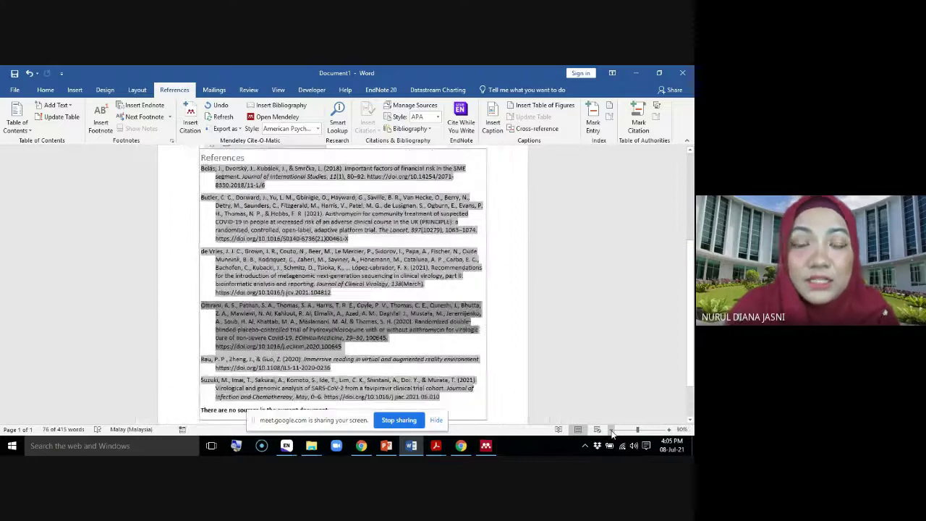
left_click(610, 429)
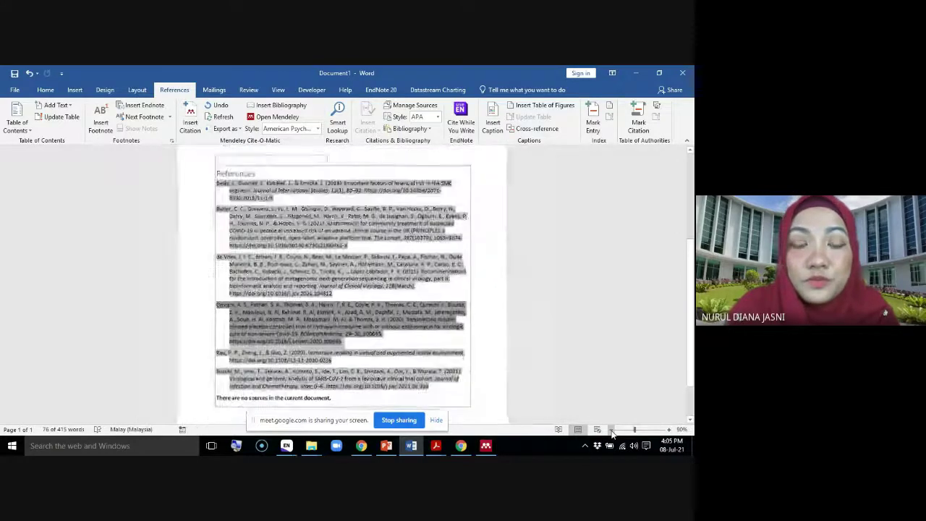
left_click(669, 431)
left_click(669, 432)
left_click(669, 431)
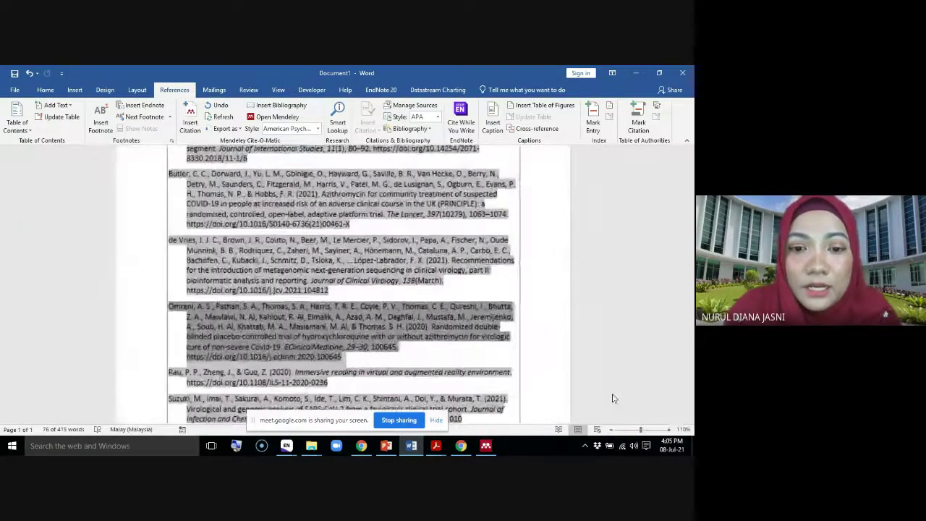
Delete the line "There are no sources in the current document." at the end of the References list.
left_click(314, 352)
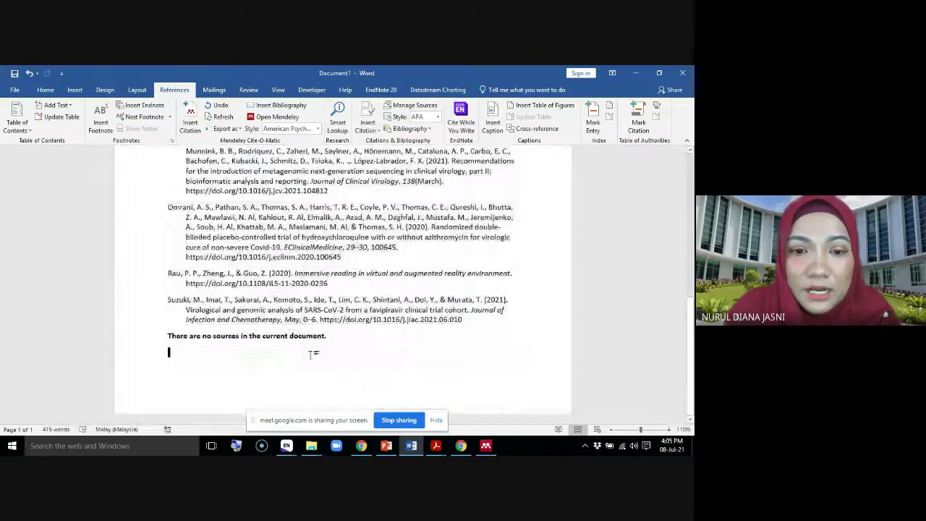
left_click(318, 335)
left_click_drag(318, 336, 167, 340)
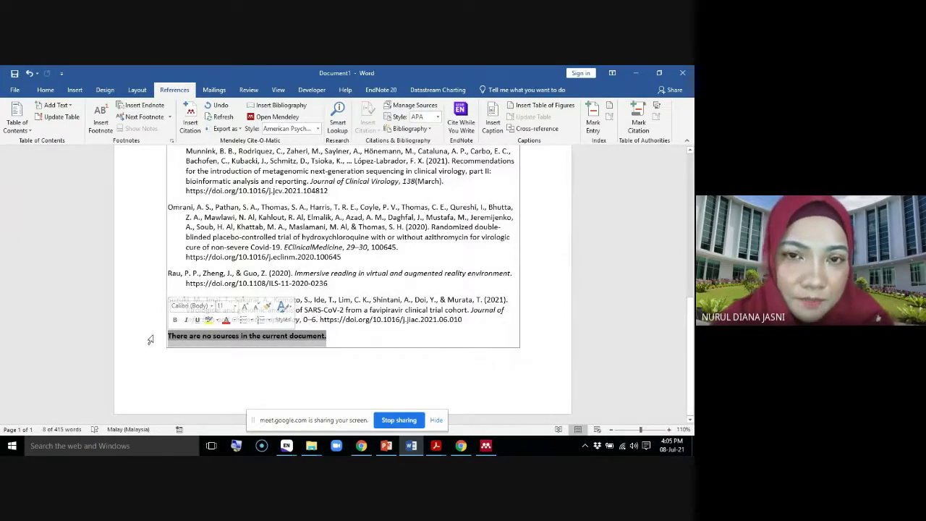
key("Delete")
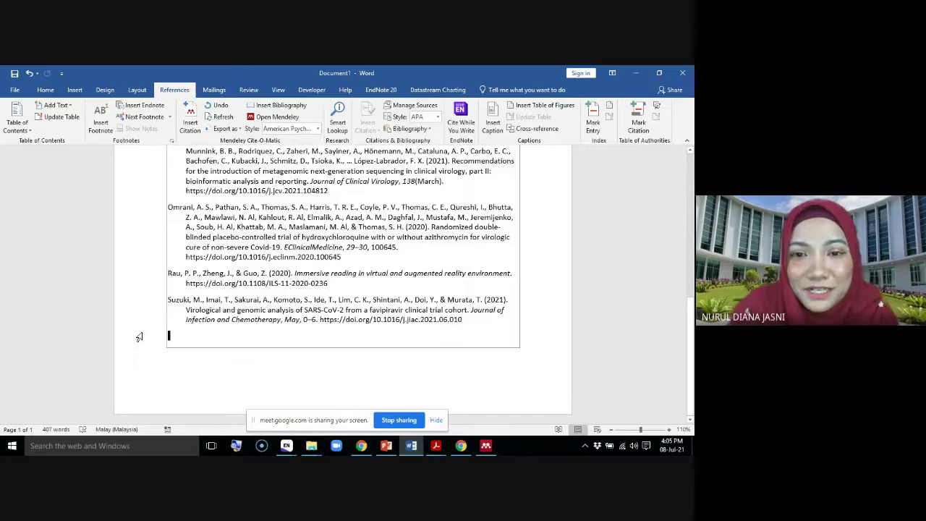
Justify all the entries of the References list, from the first one to the last.
scroll(459, 413, "up", 3)
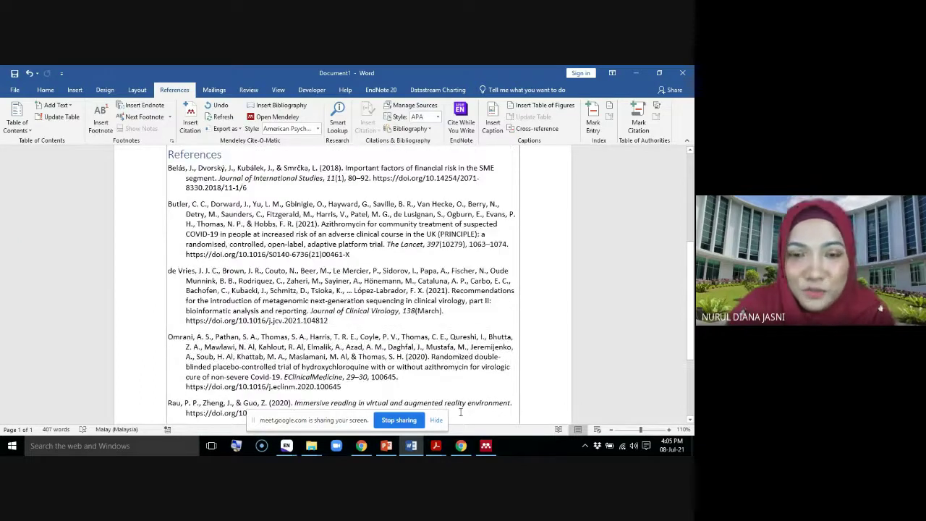
scroll(460, 411, "up", 2)
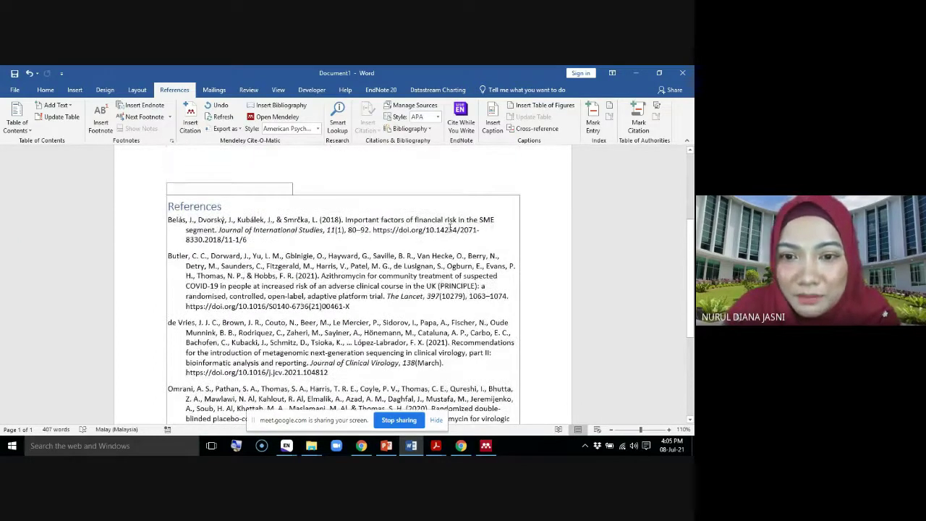
left_click(450, 229)
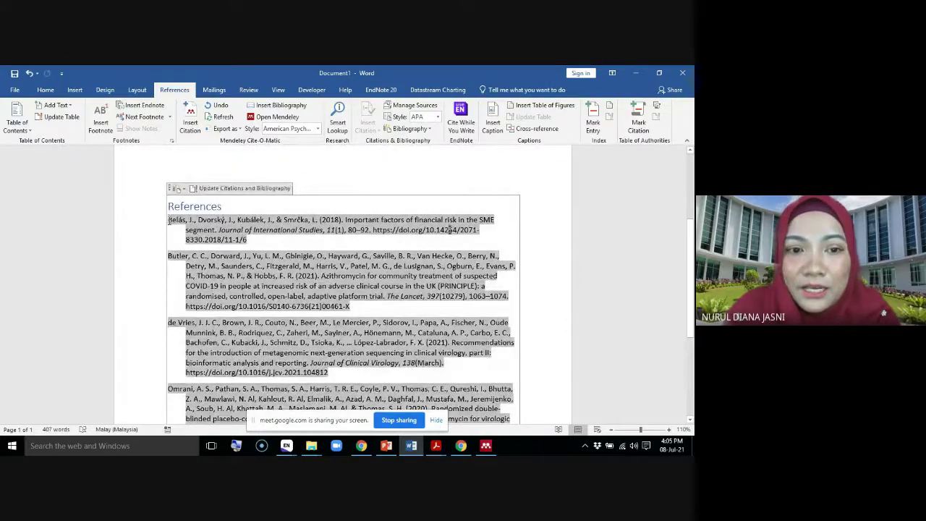
left_click_drag(169, 220, 476, 325)
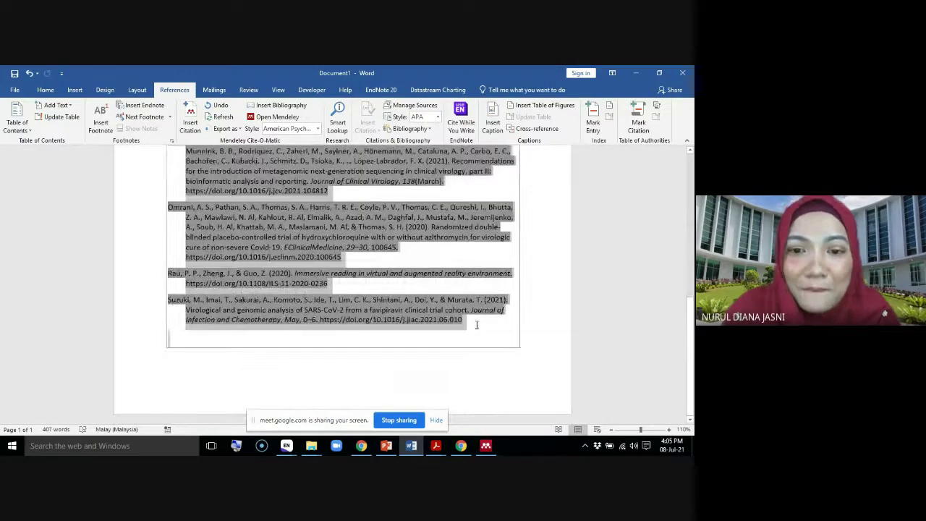
left_click(45, 90)
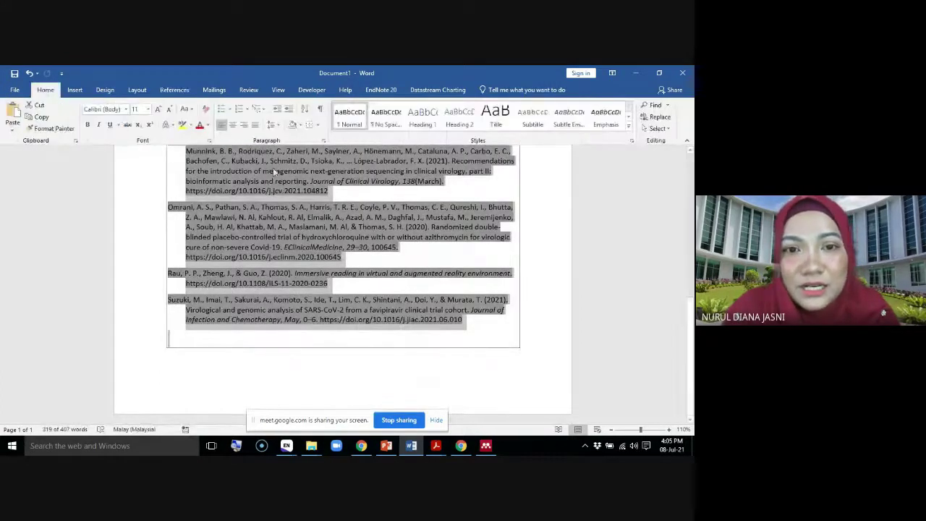
left_click(257, 125)
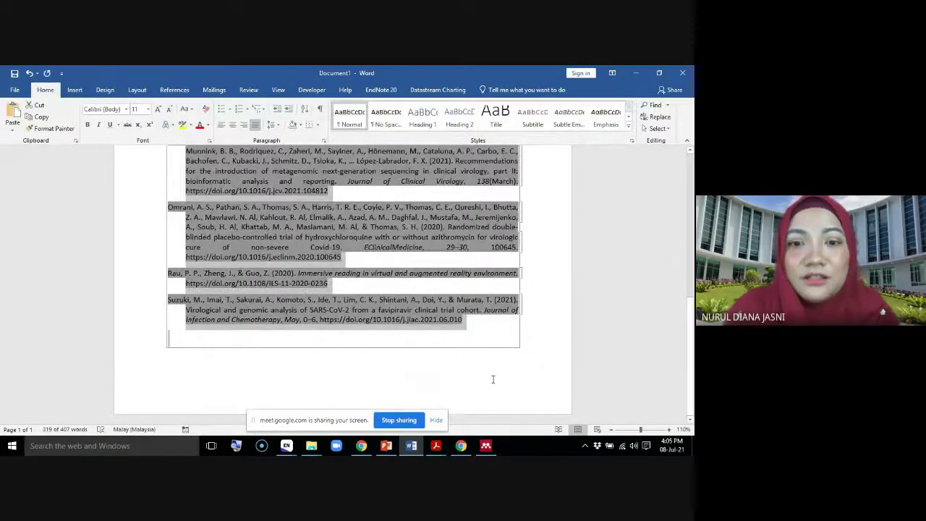
left_click(493, 379)
Make the References heading bold and change its font colour to black.
scroll(491, 375, "up", 6)
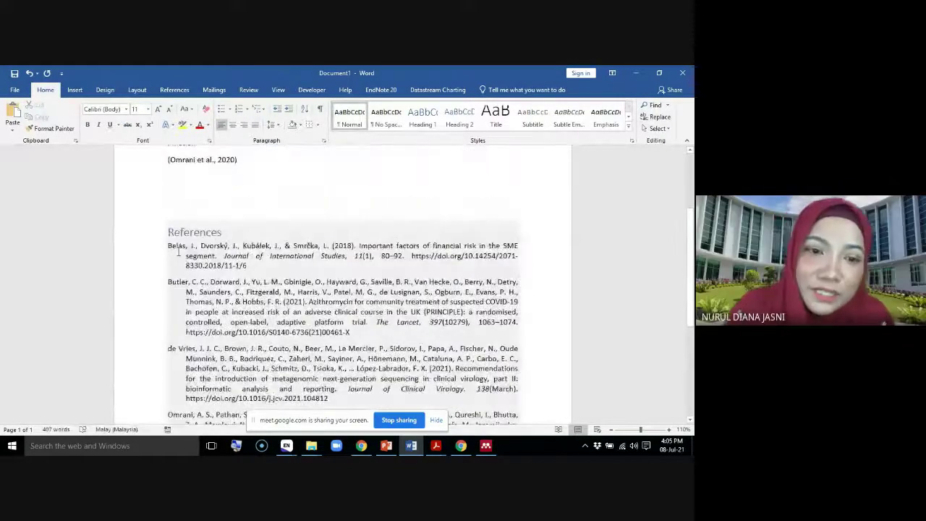
double_click(219, 232)
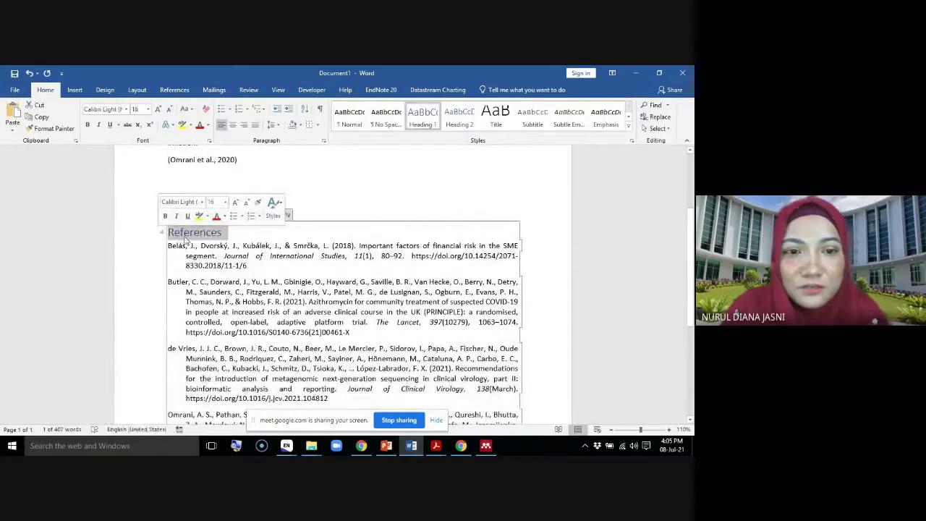
left_click(165, 216)
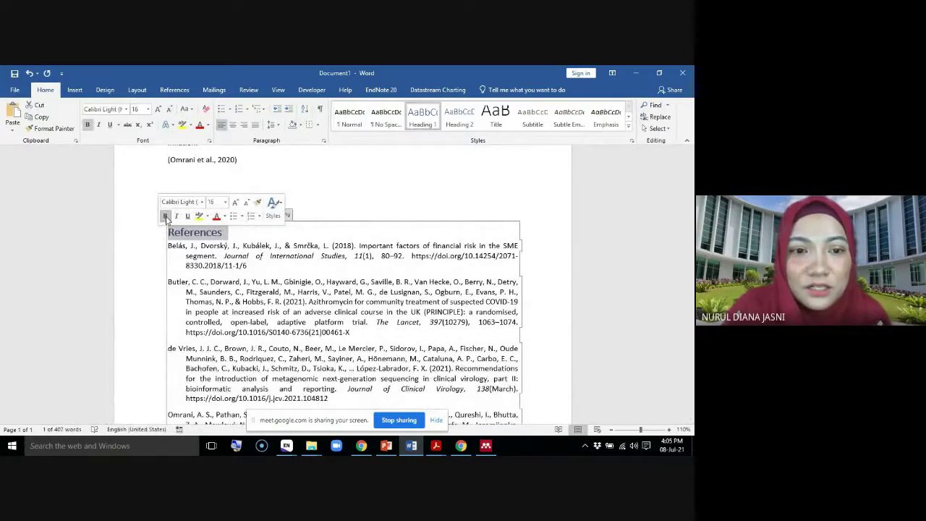
left_click(206, 129)
left_click(249, 159)
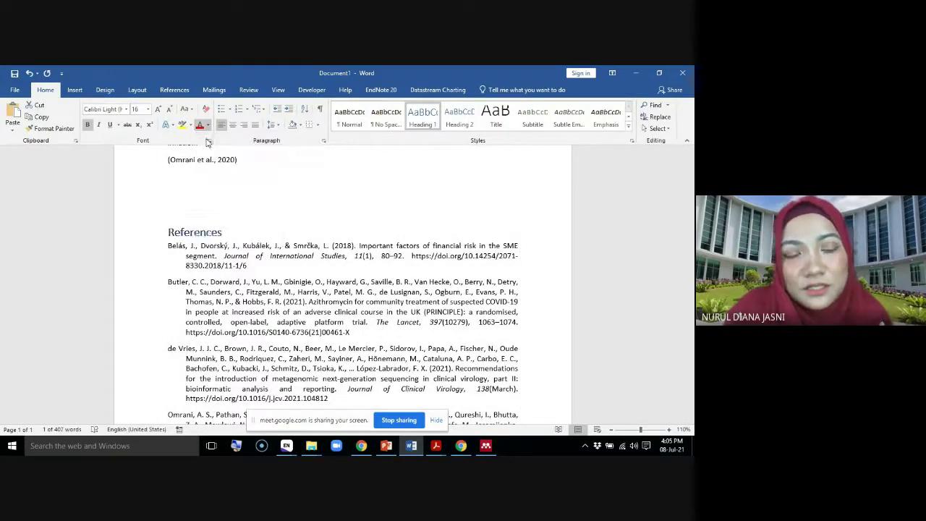
left_click(300, 228)
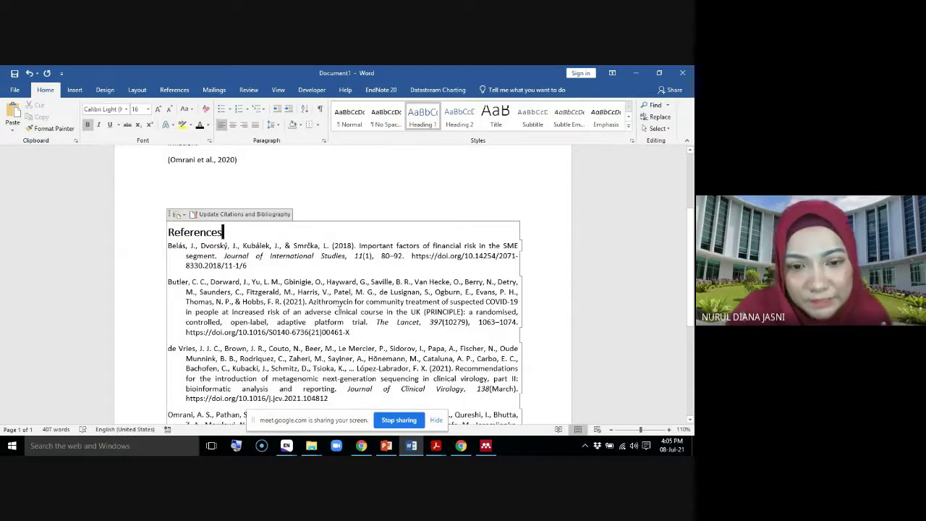
Review the in-text citations in the paragraph and below it against the formatted References list.
scroll(340, 310, "up", 3)
left_click(319, 309)
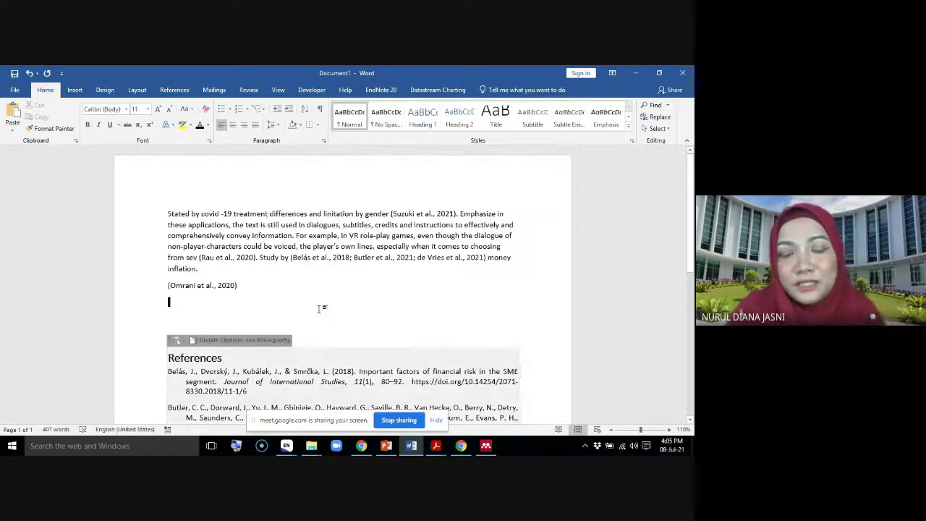
scroll(311, 306, "down", 3)
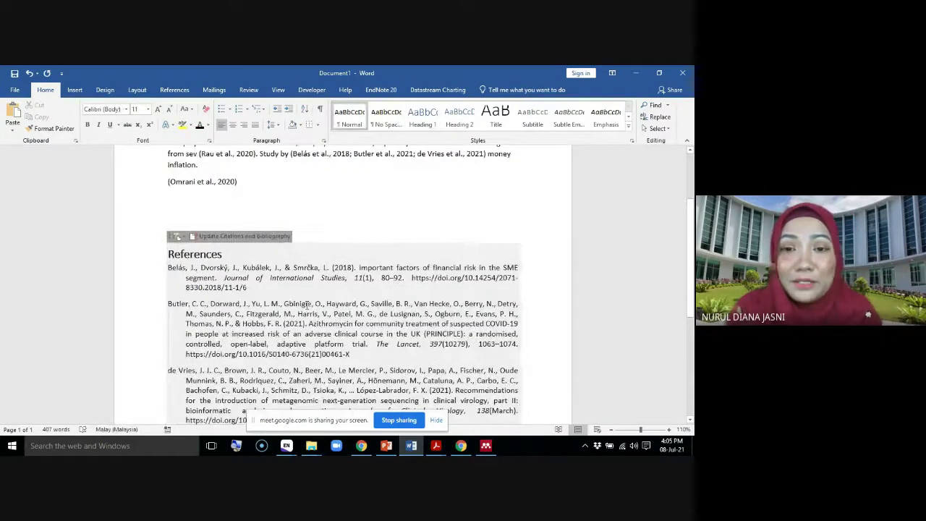
left_click(398, 233)
scroll(407, 249, "up", 1)
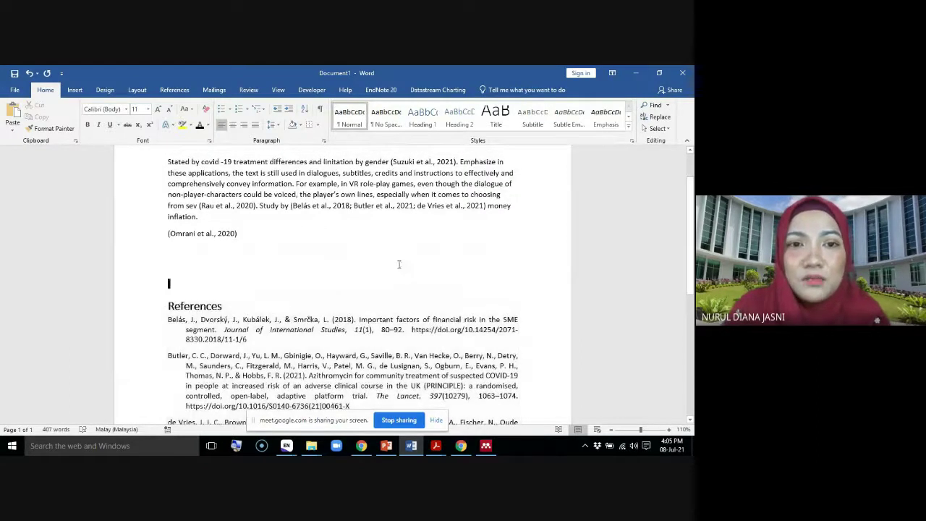
left_click(174, 89)
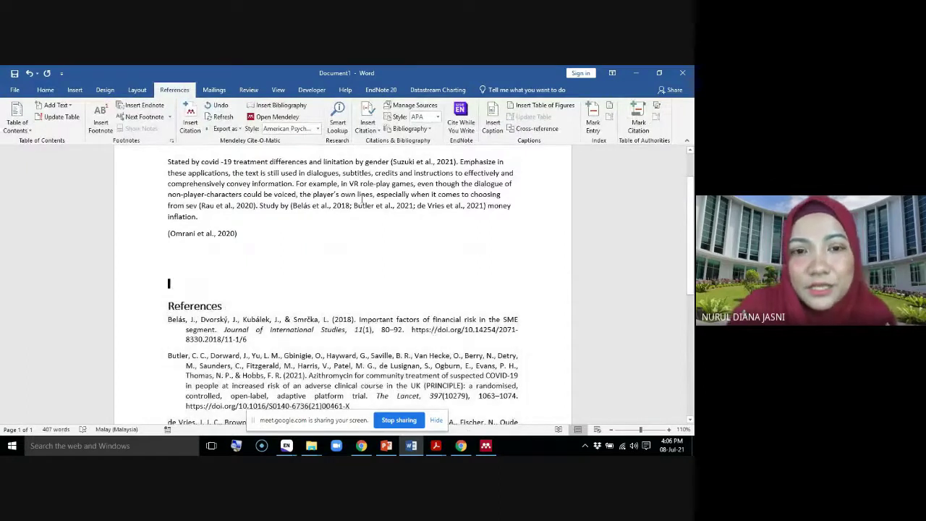
left_click(292, 329)
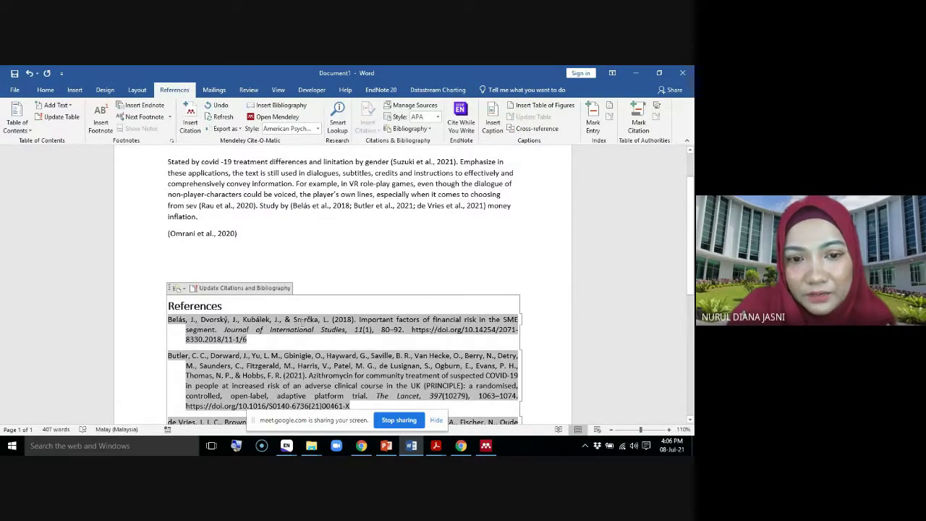
left_click(190, 234)
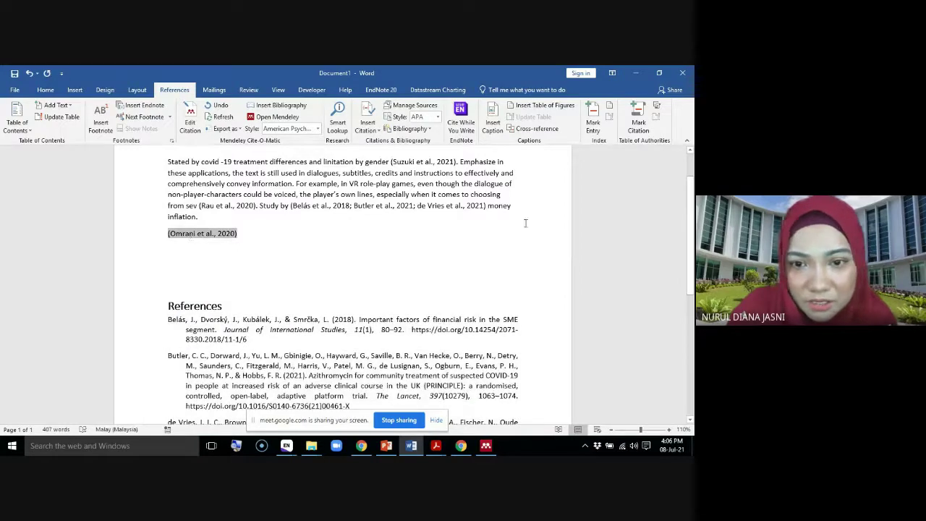
left_click(466, 209)
left_click(310, 365)
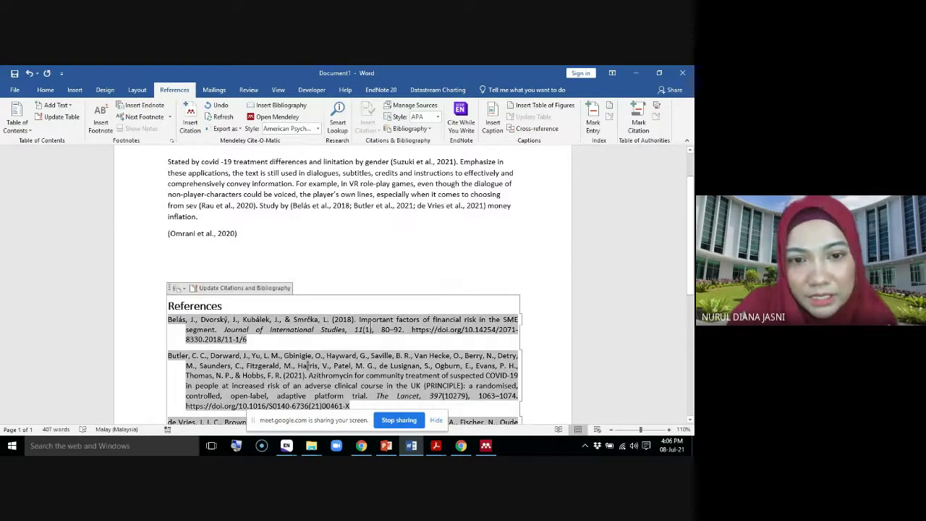
Try the BMJ and Nature citation styles on the document's in-text citations and References list.
left_click(317, 128)
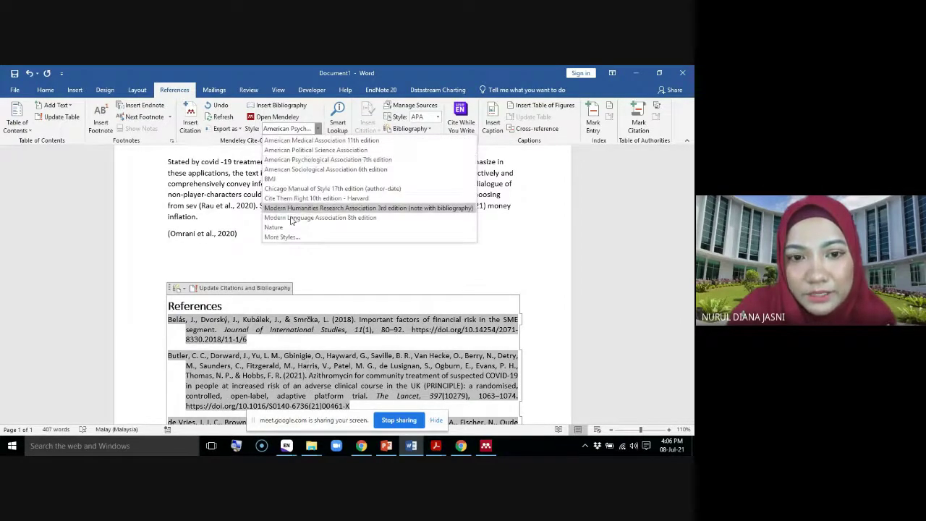
left_click(276, 179)
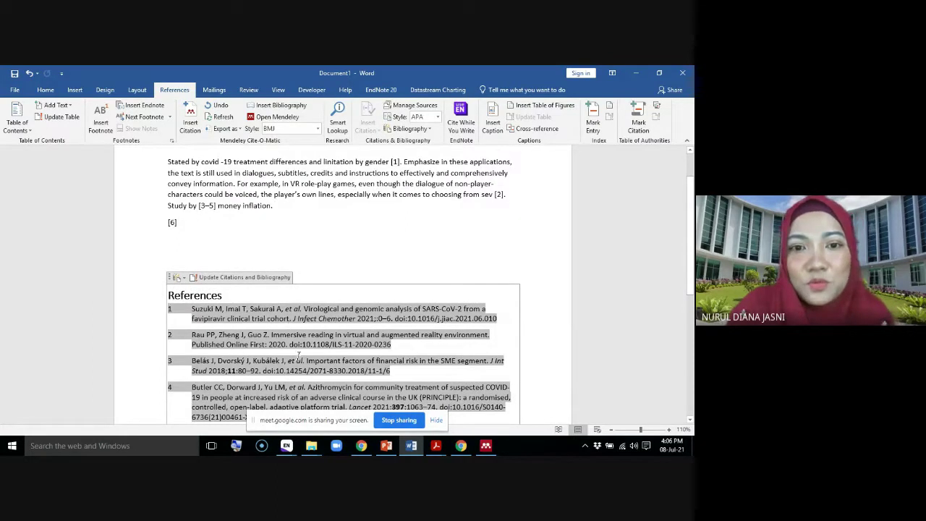
left_click(316, 128)
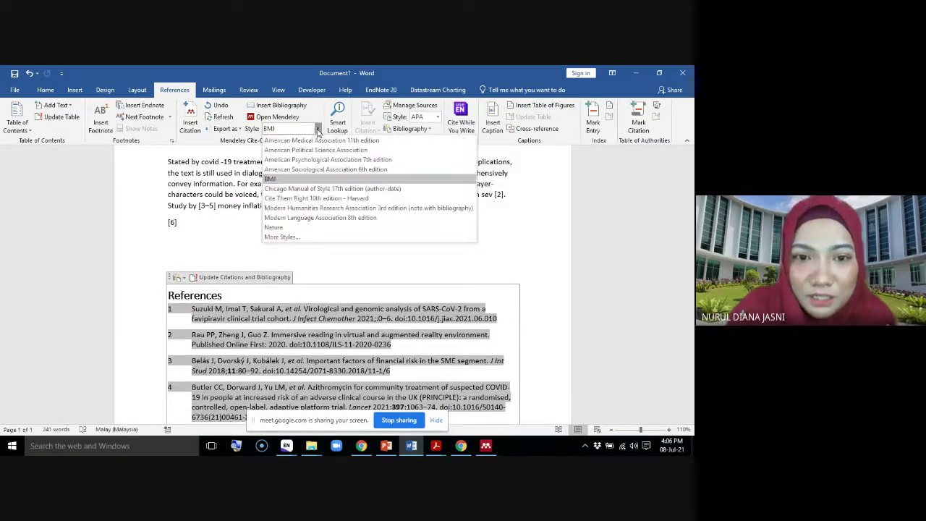
left_click(282, 227)
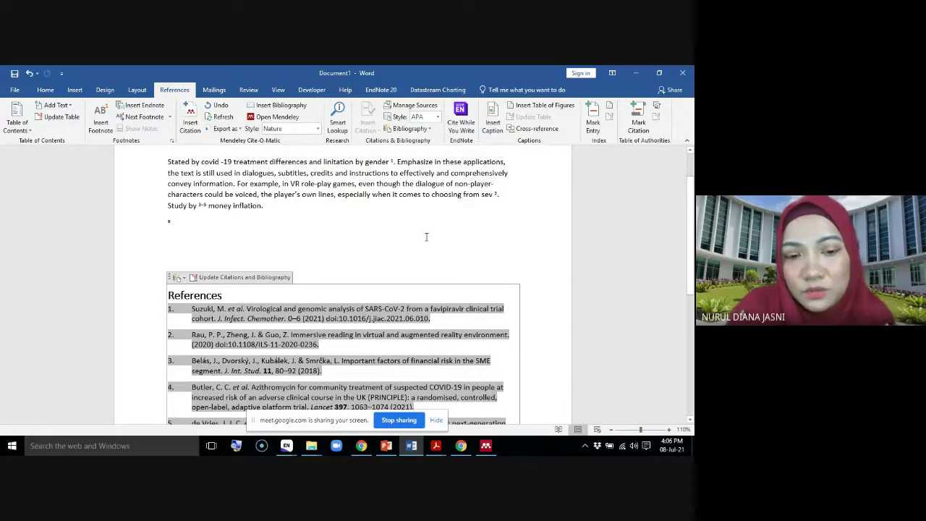
scroll(430, 302, "up", 2)
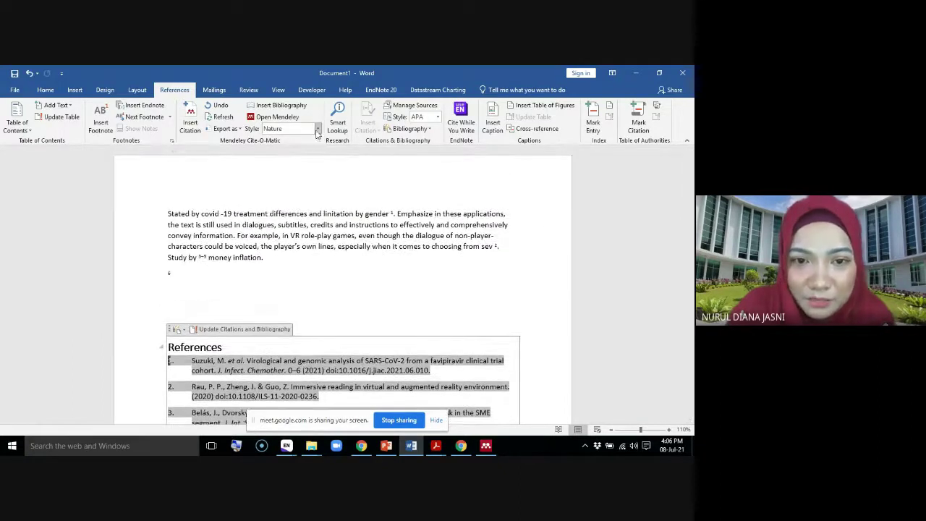
Set the Mendeley citation style to American Psychological Association 7th edition and justify the first entry of the References list.
left_click(317, 129)
left_click(312, 160)
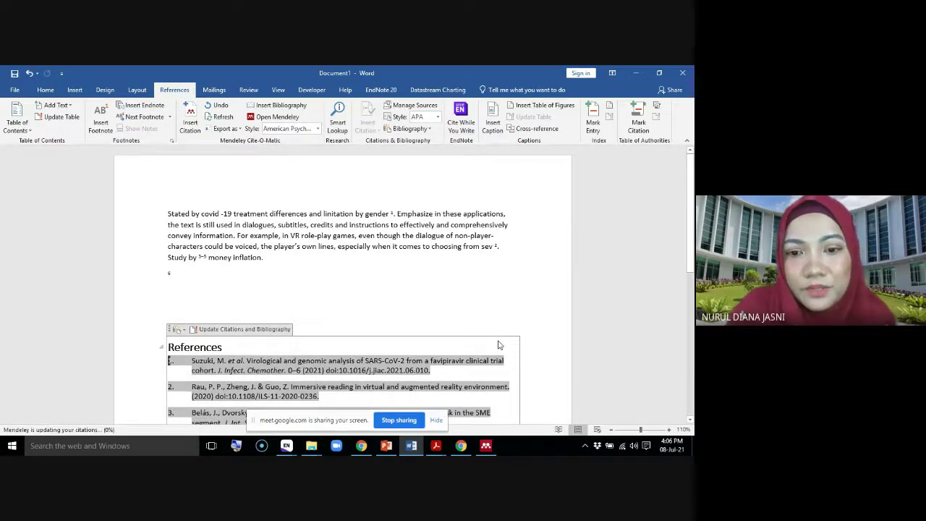
left_click(45, 90)
left_click(256, 125)
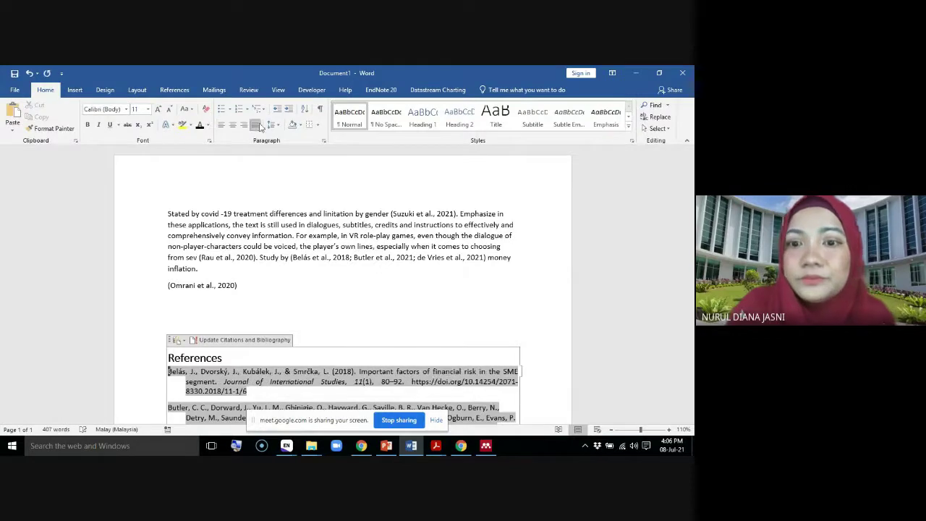
left_click(440, 301)
Switch to the Google Meet call in Chrome, check its in-call messages and return to the Word document.
left_click(361, 446)
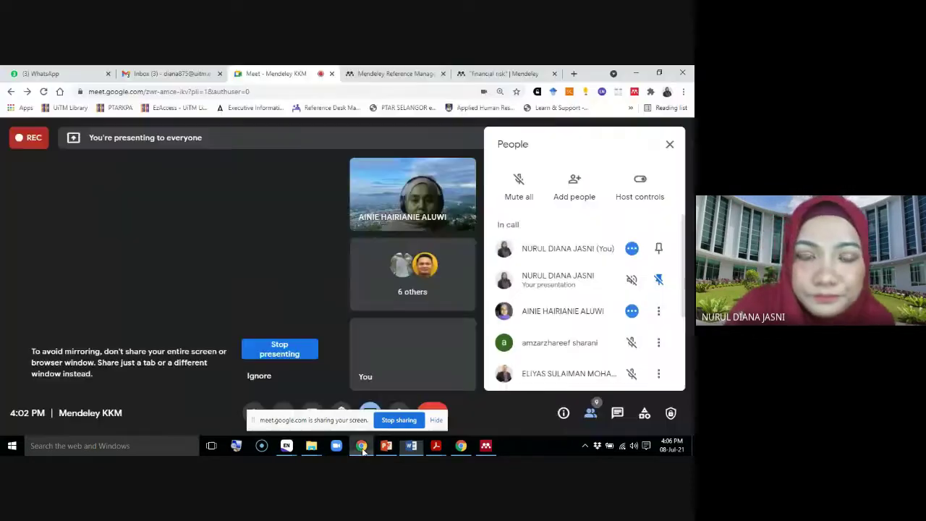
left_click(617, 413)
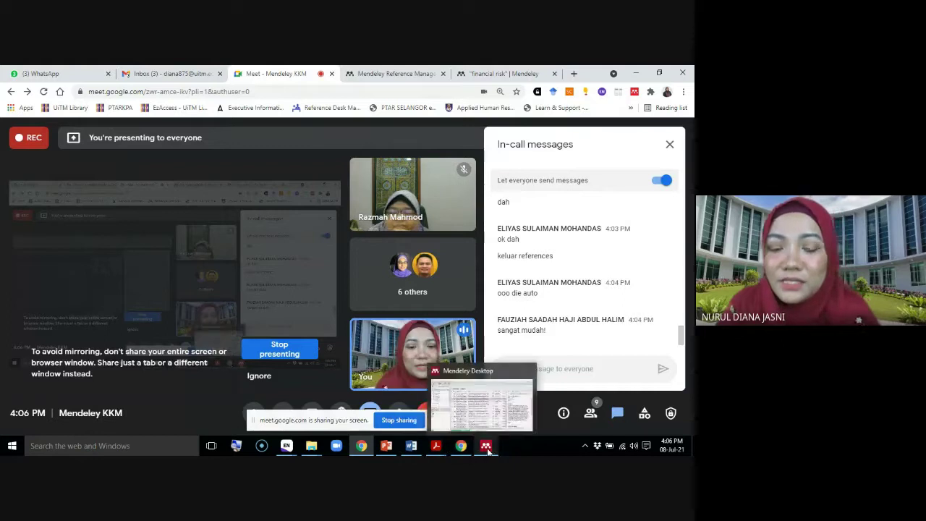
left_click(417, 448)
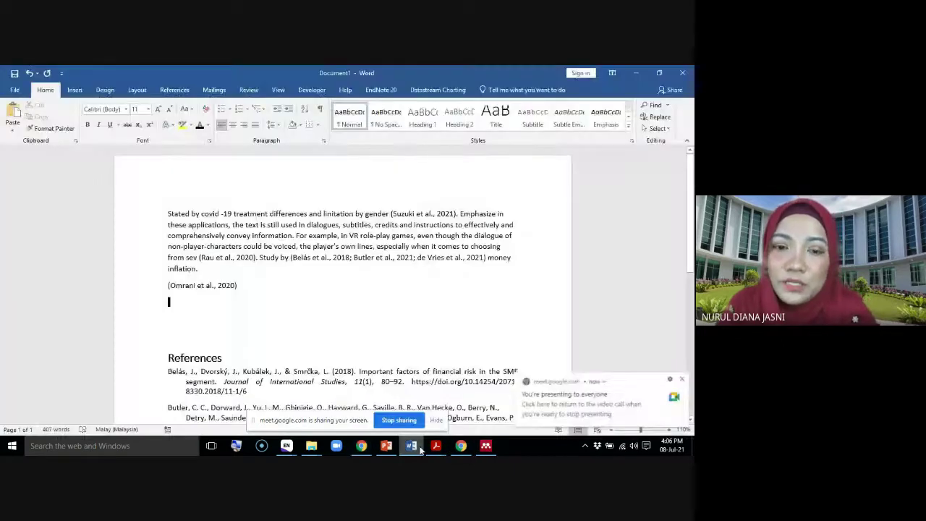
Below the last in-text citation, add the line "According to" followed by a manually written author-and-year citation dated 2020 in parentheses.
scroll(304, 295, "down", 5)
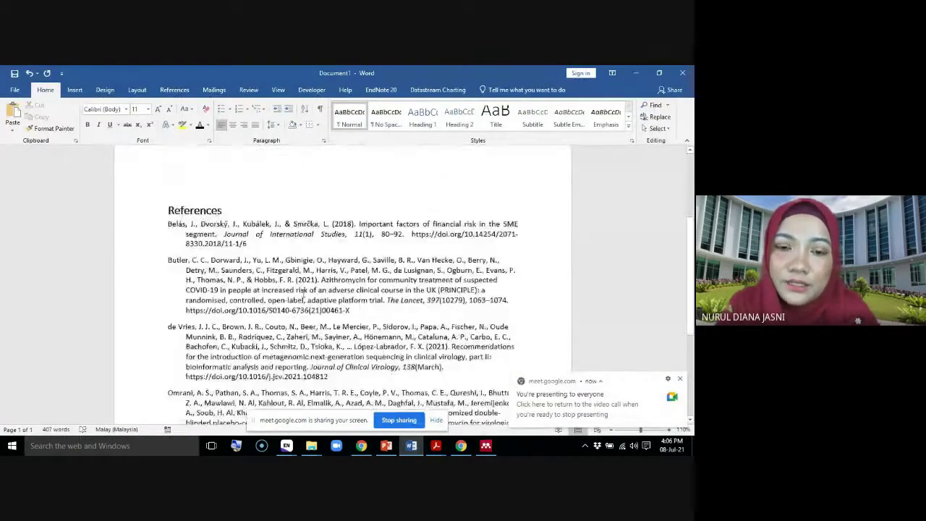
scroll(467, 297, "down", 1)
scroll(458, 312, "up", 4)
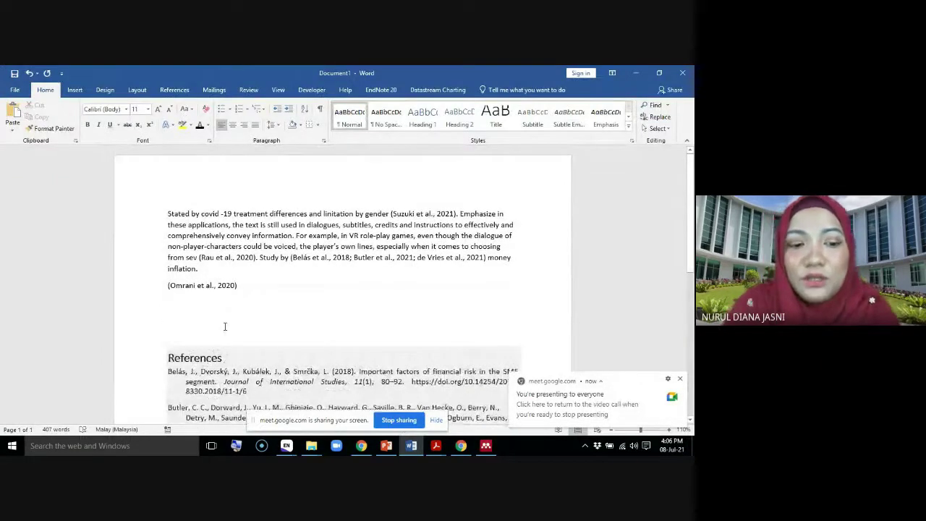
left_click(224, 326)
type("According")
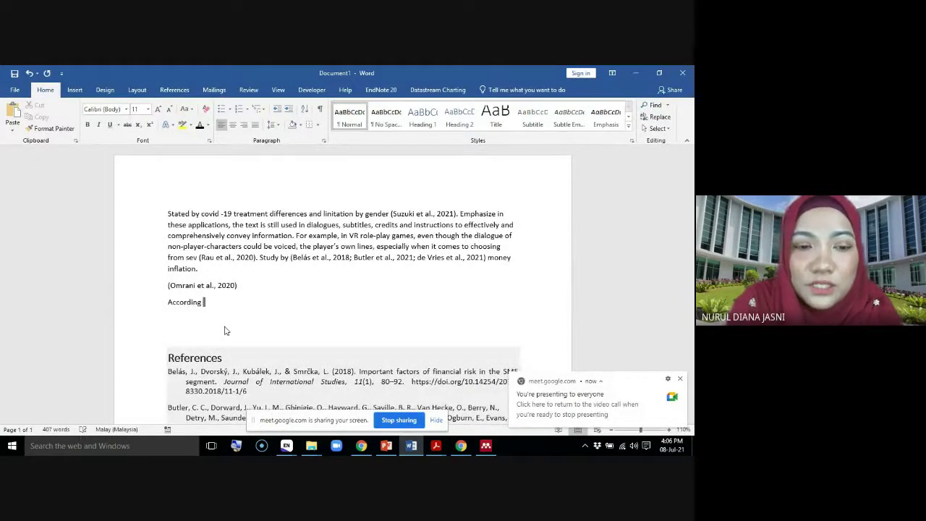
type(" to (Jac")
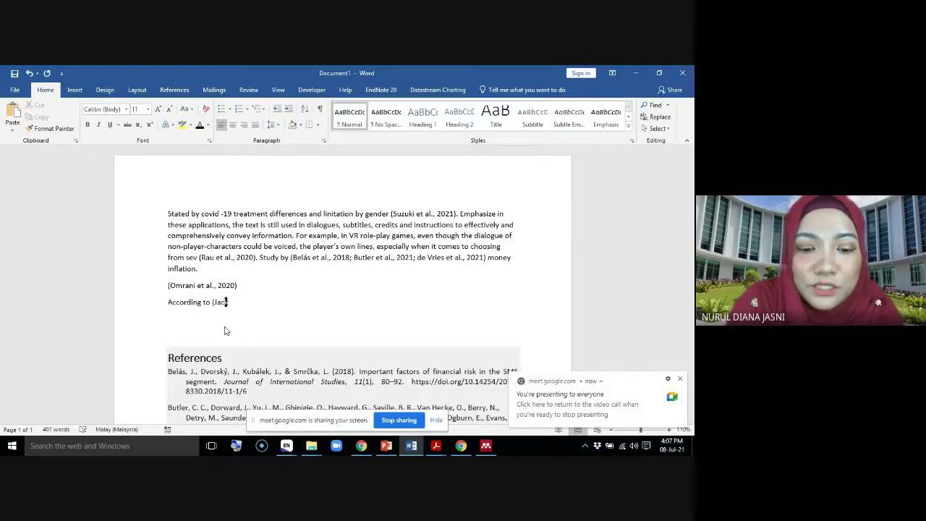
type("k, 2020)")
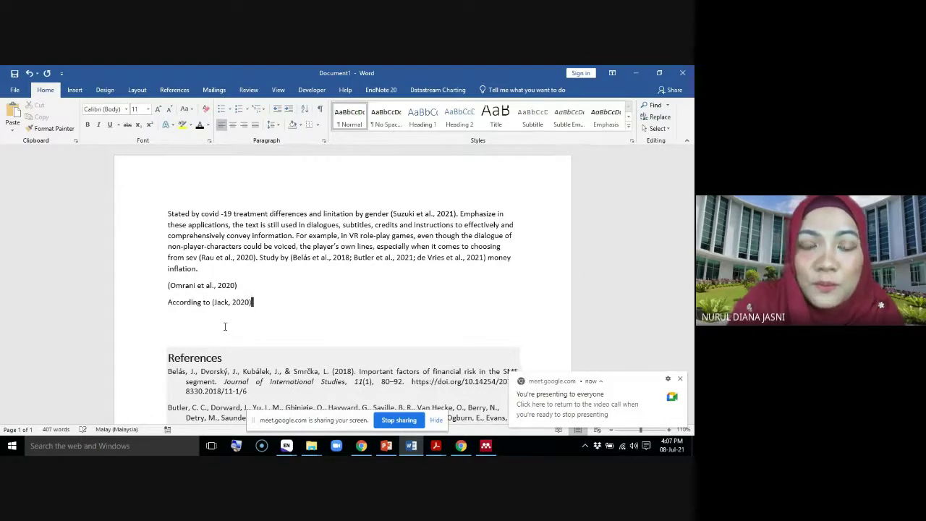
Compare the three-source citation in the paragraph and the manually written citation with the entries of the References list.
scroll(678, 435, "up", 5)
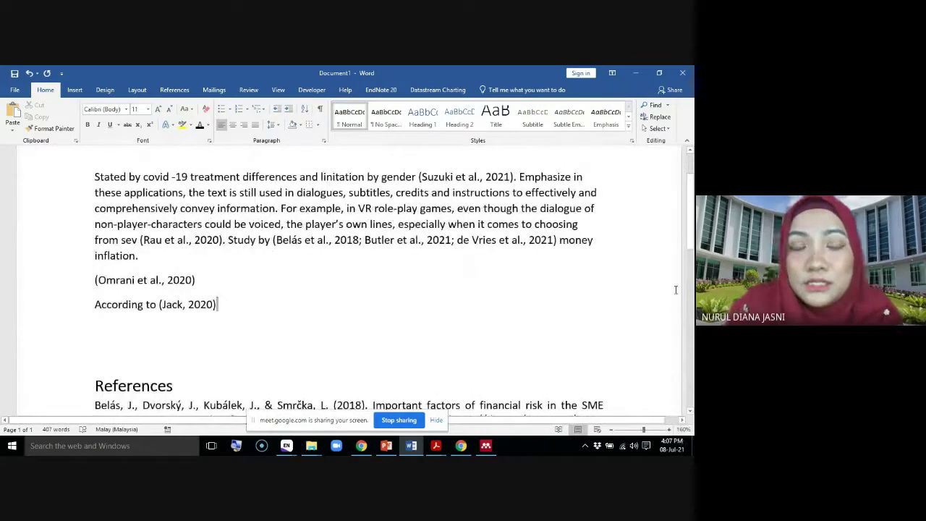
left_click(297, 242)
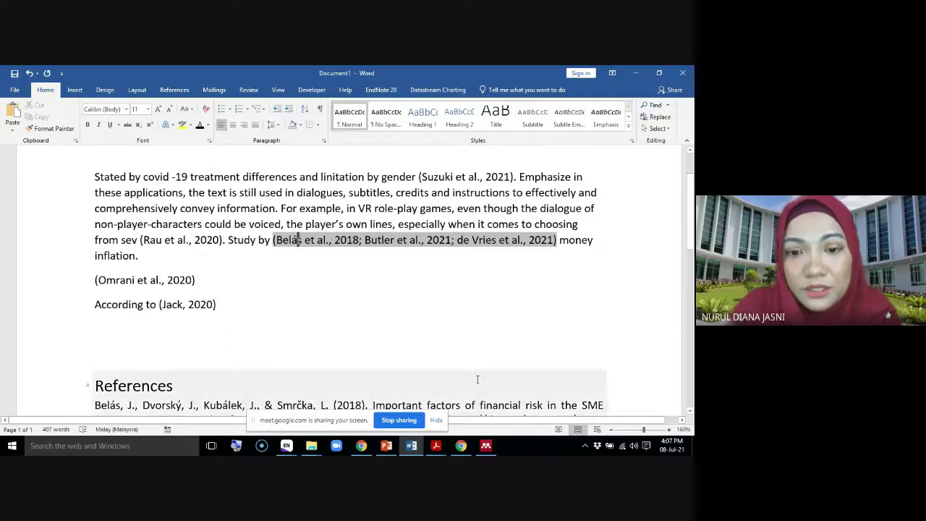
scroll(356, 318, "down", 3)
left_click(354, 297)
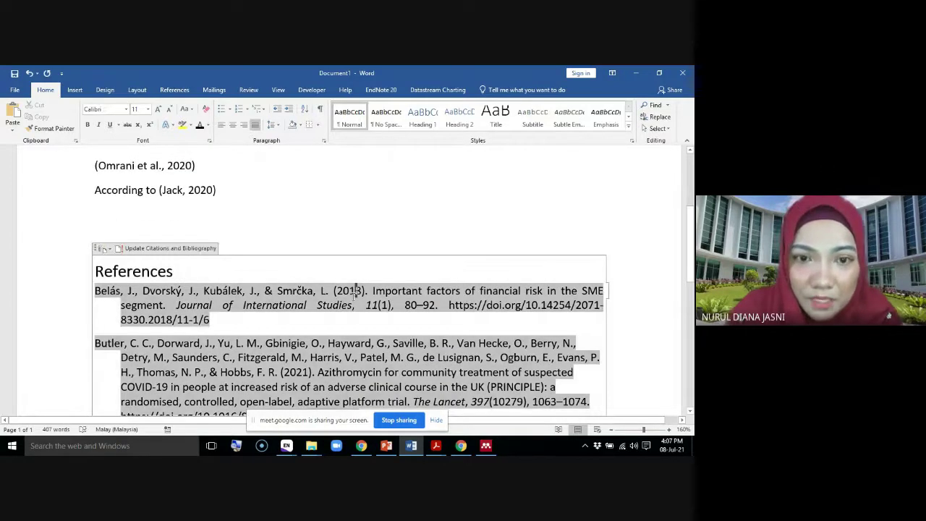
scroll(380, 316, "up", 3)
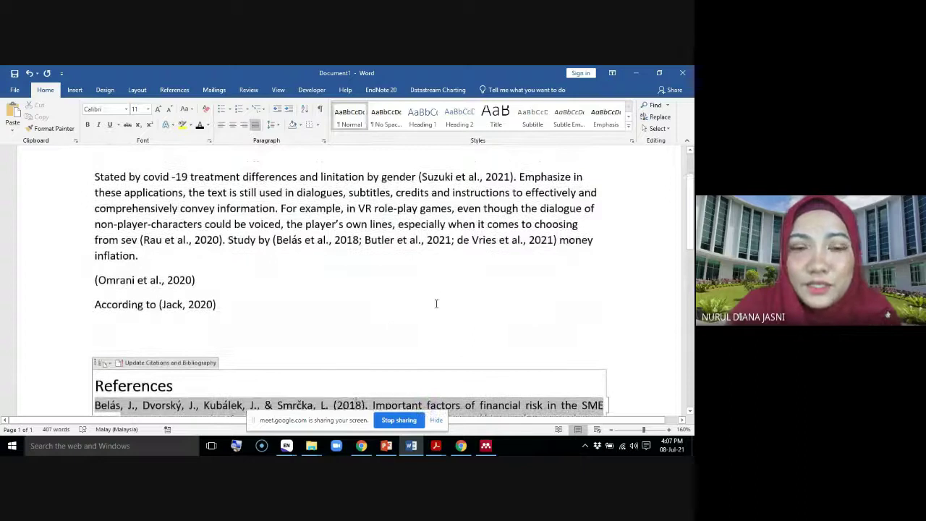
left_click(172, 305)
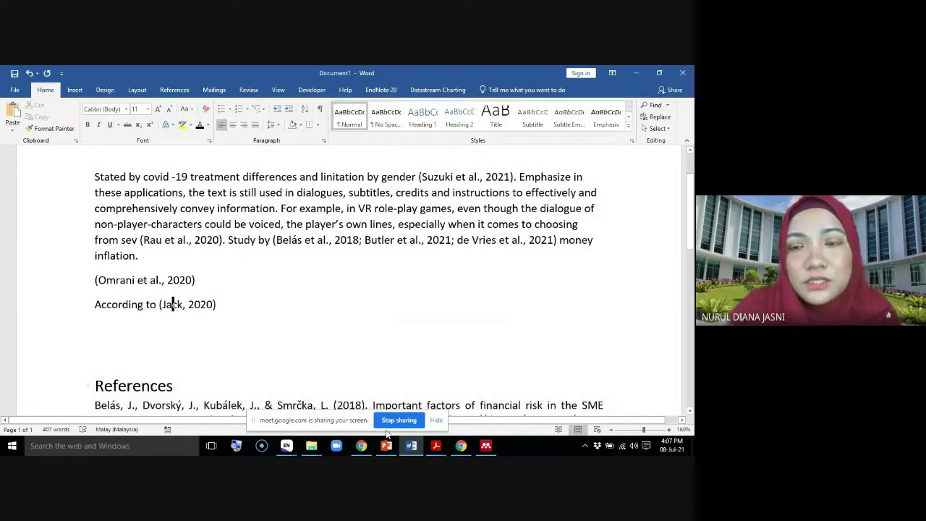
Search the document for the author name of the manual citation and look for it in the References list.
left_click(655, 106)
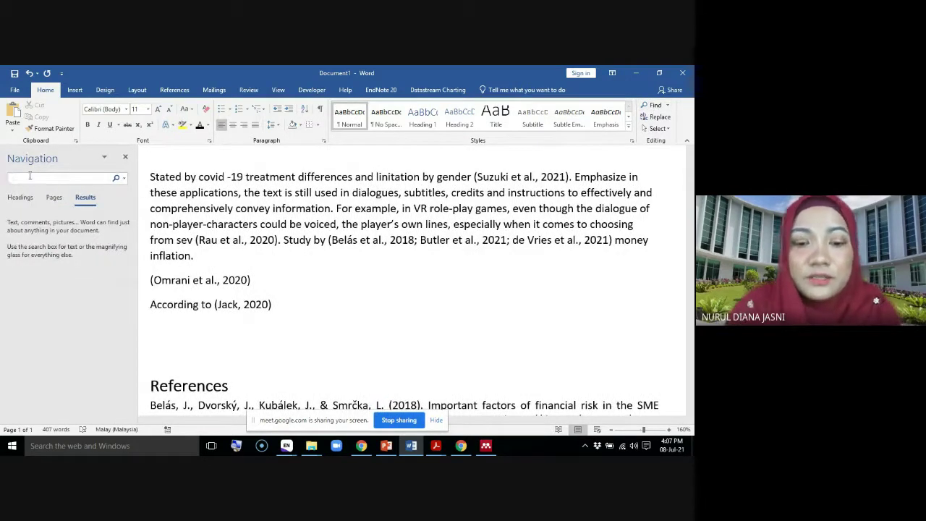
type("Jack")
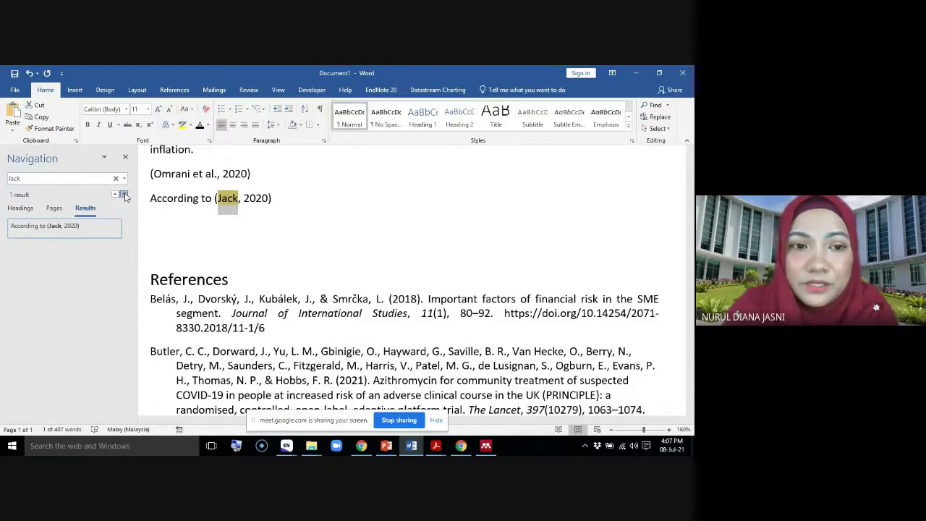
scroll(389, 317, "down", 5)
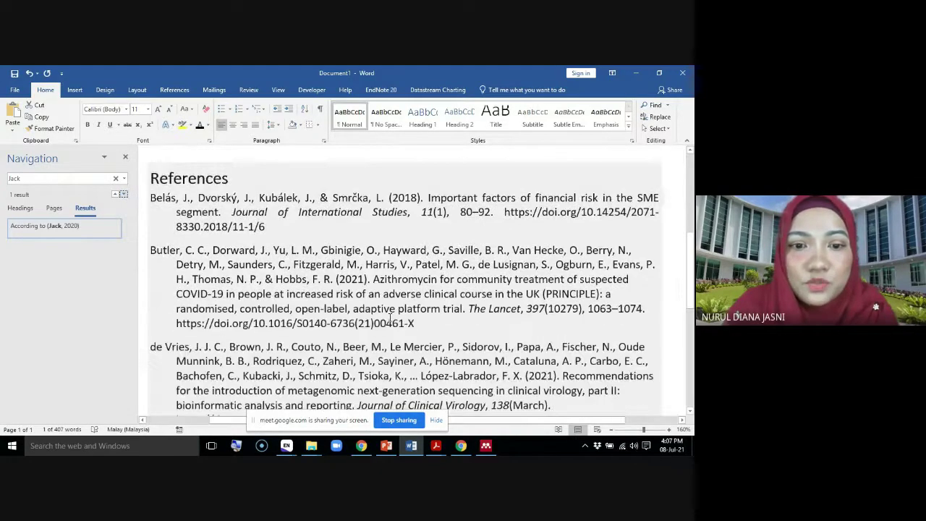
scroll(389, 317, "up", 6)
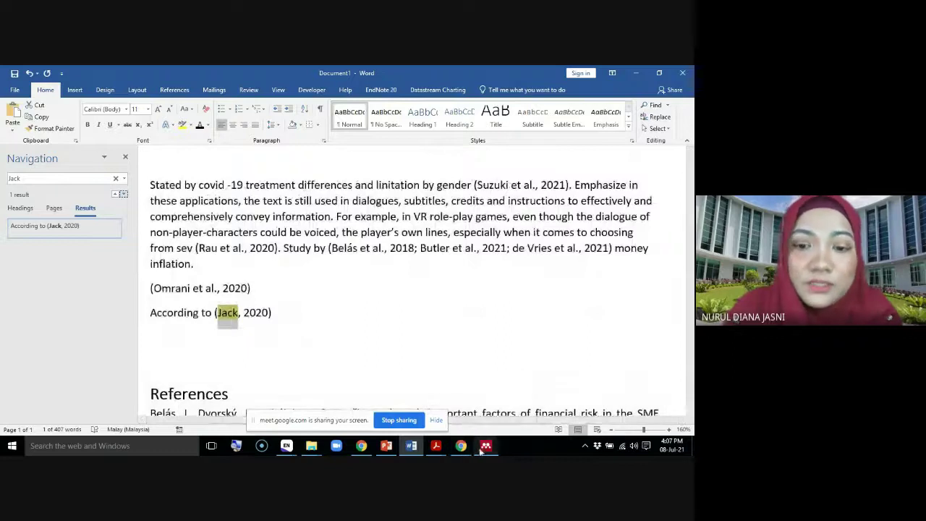
Switch to Acrobat Reader, copy the passage from "explicit ideas within the data" to "qualitative analytical approaches" on page 307, and minimise the reader.
left_click(437, 449)
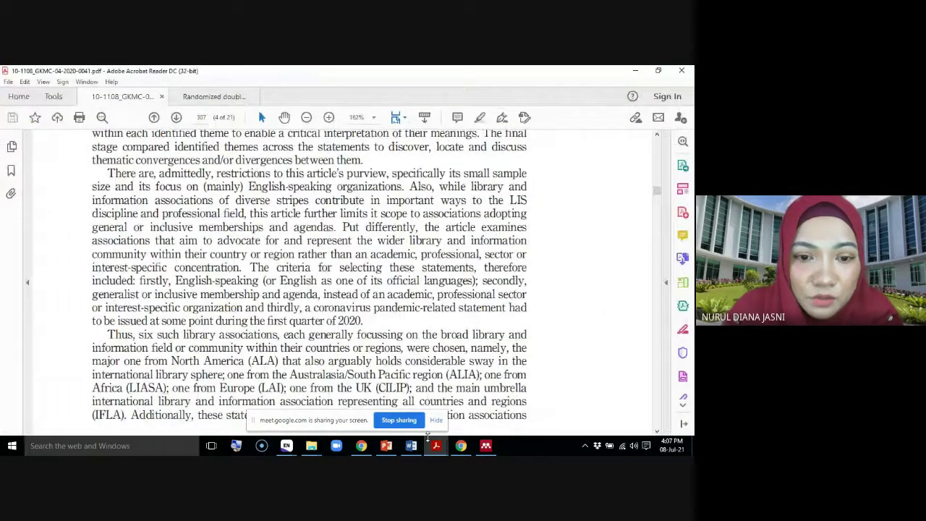
scroll(347, 326, "down", 2)
scroll(338, 318, "up", 3)
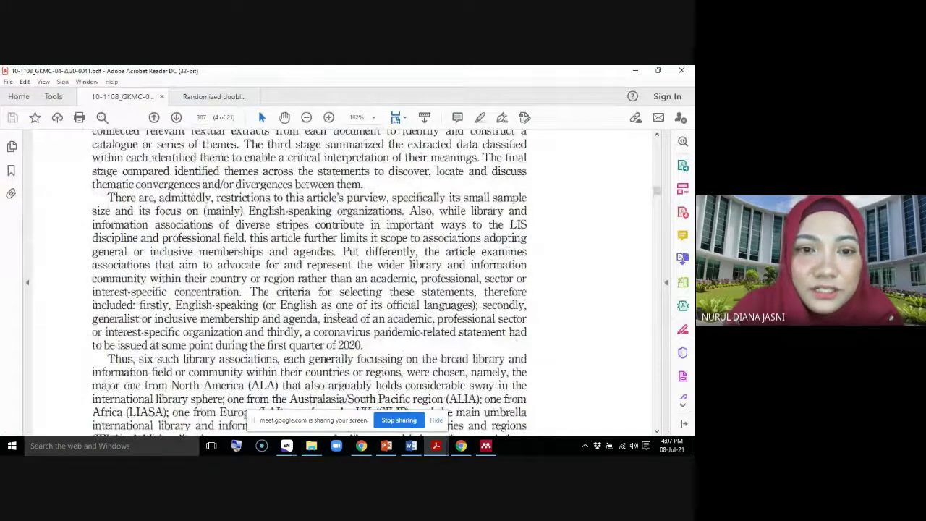
scroll(337, 318, "up", 10)
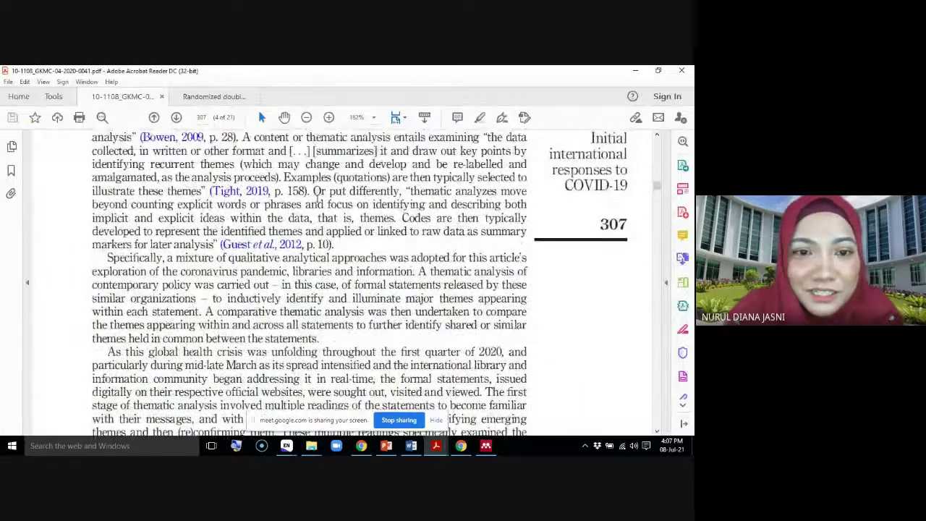
scroll(338, 319, "up", 1)
left_click_drag(387, 282, 93, 254)
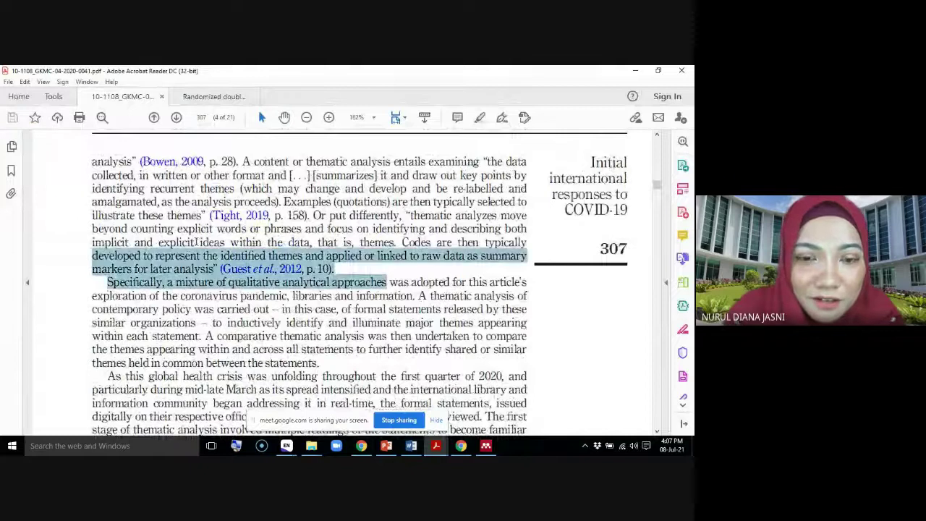
left_click_drag(196, 242, 161, 242)
right_click(436, 259)
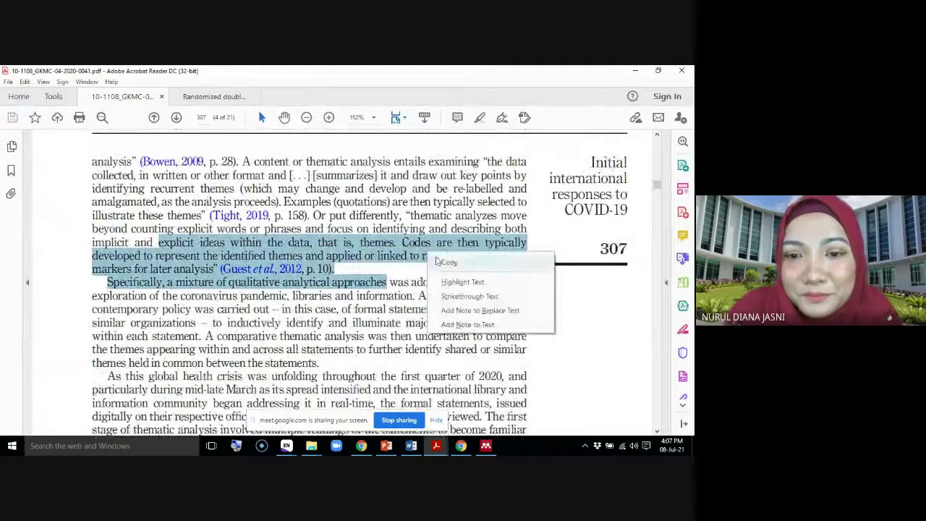
left_click(445, 264)
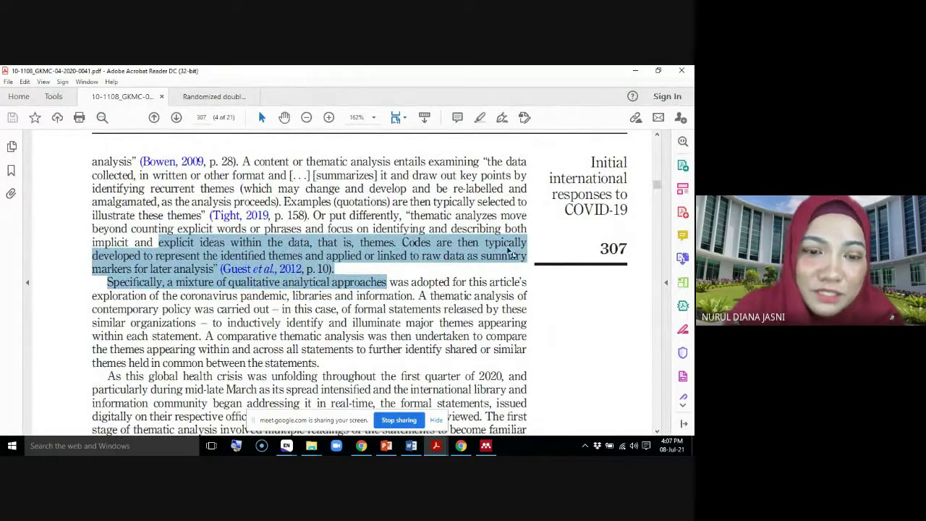
left_click(634, 70)
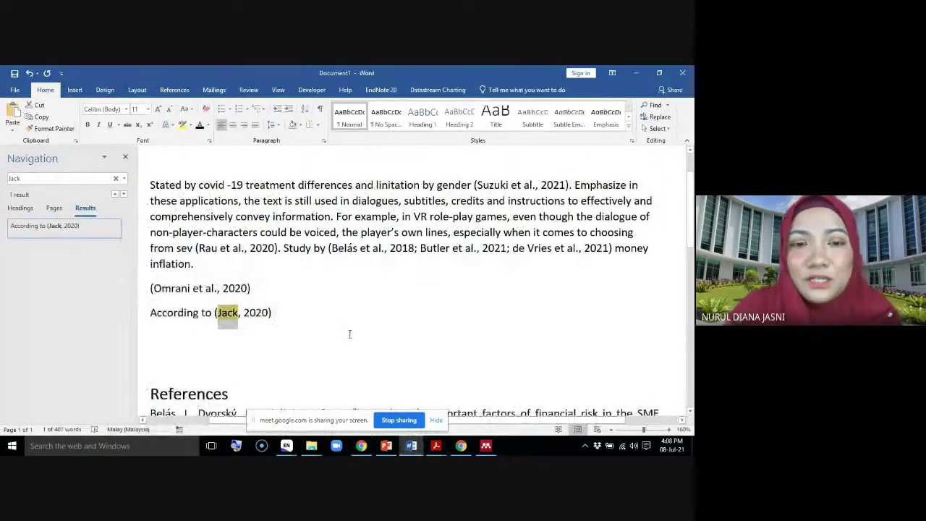
Close the document search and place the cursor at the end of the manual citation line.
left_click(125, 157)
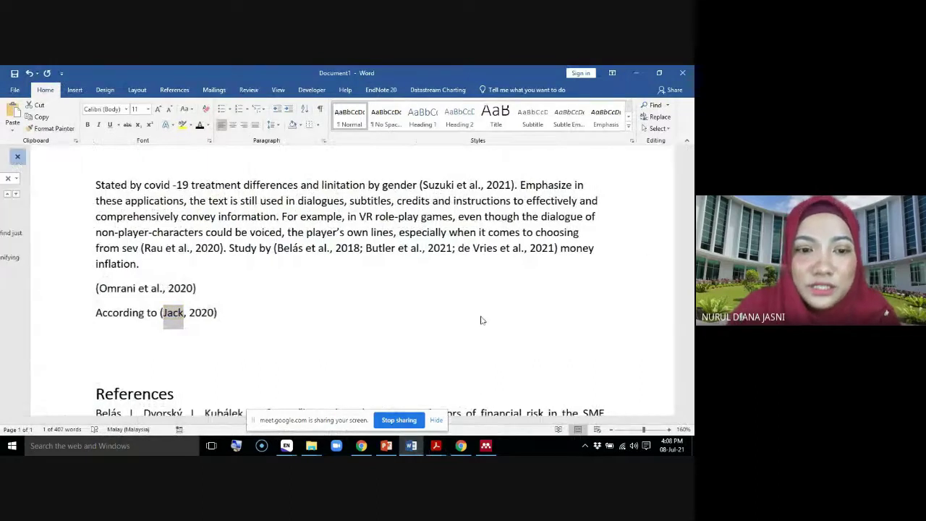
left_click(345, 314)
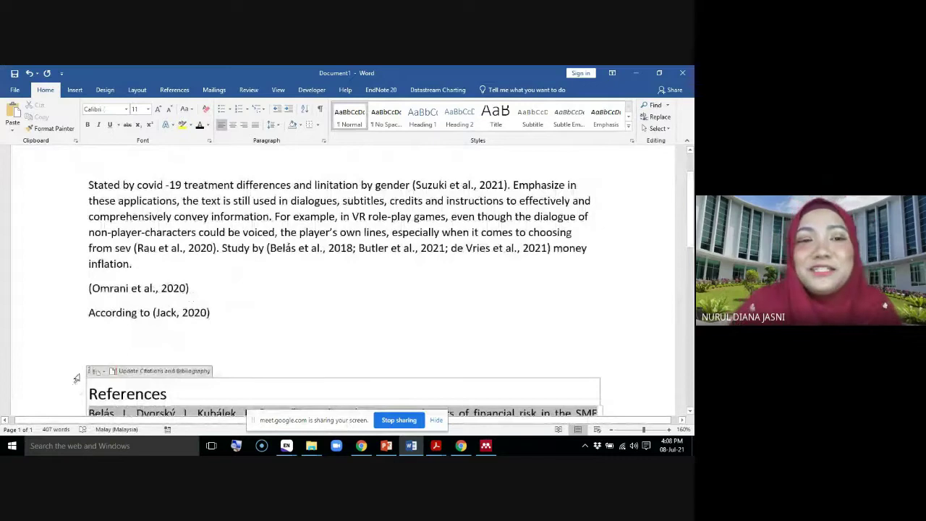
left_click(256, 315)
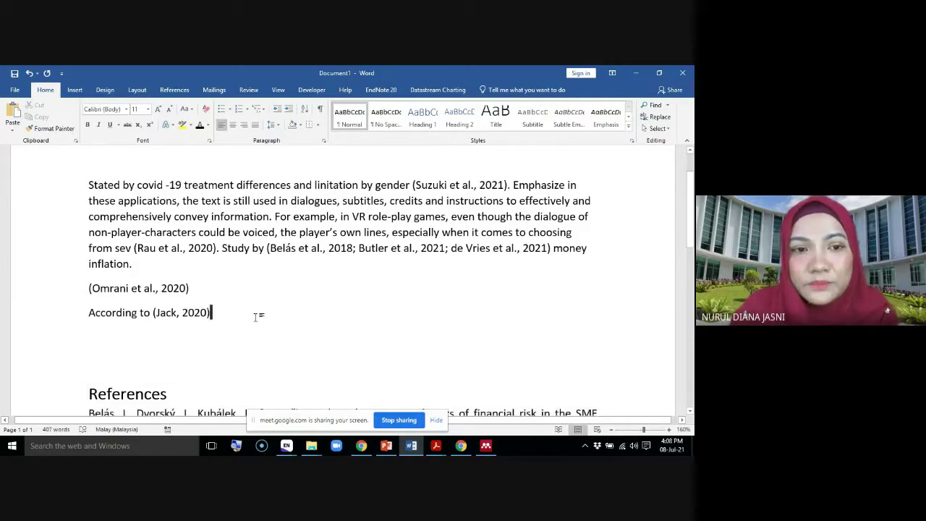
scroll(301, 341, "down", 6)
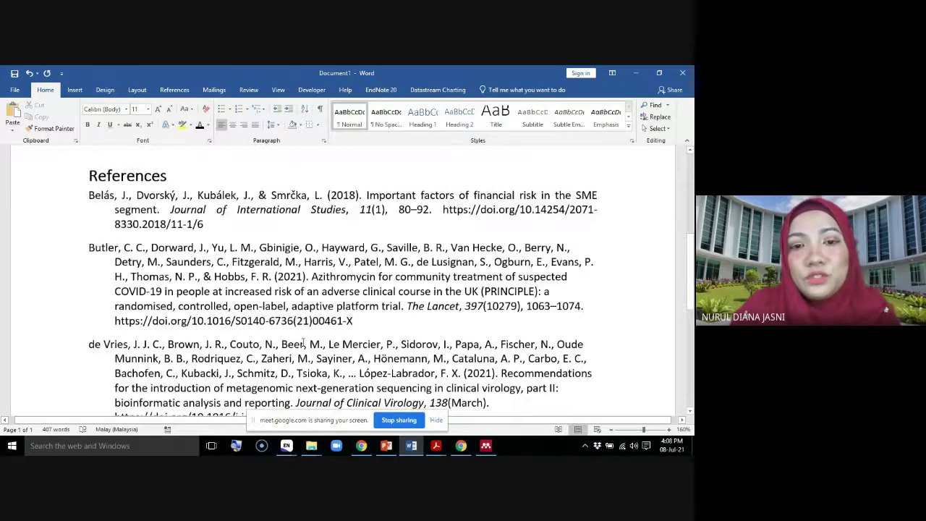
Review the References list and the last paragraph's 2020 citation, and switch to the Google Meet call in Chrome.
left_click(304, 343)
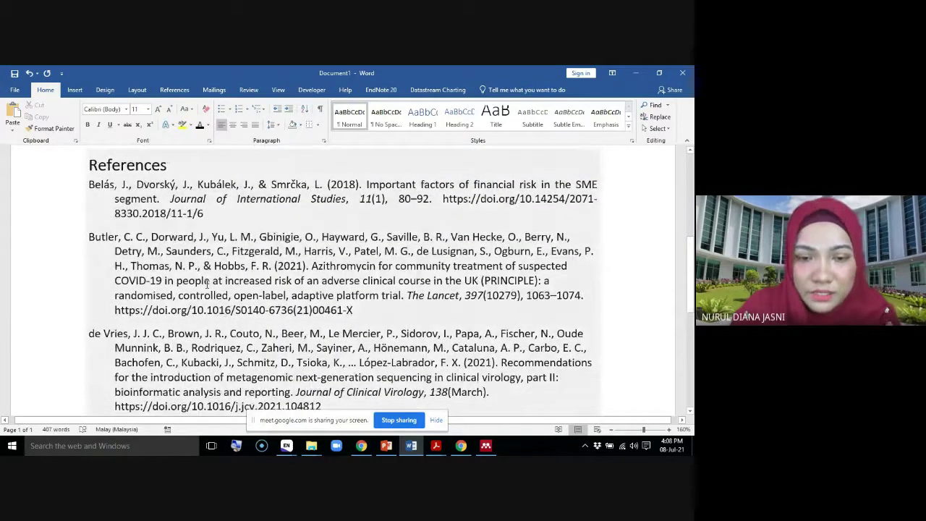
scroll(229, 343, "up", 4)
scroll(228, 343, "up", 1)
left_click(175, 212)
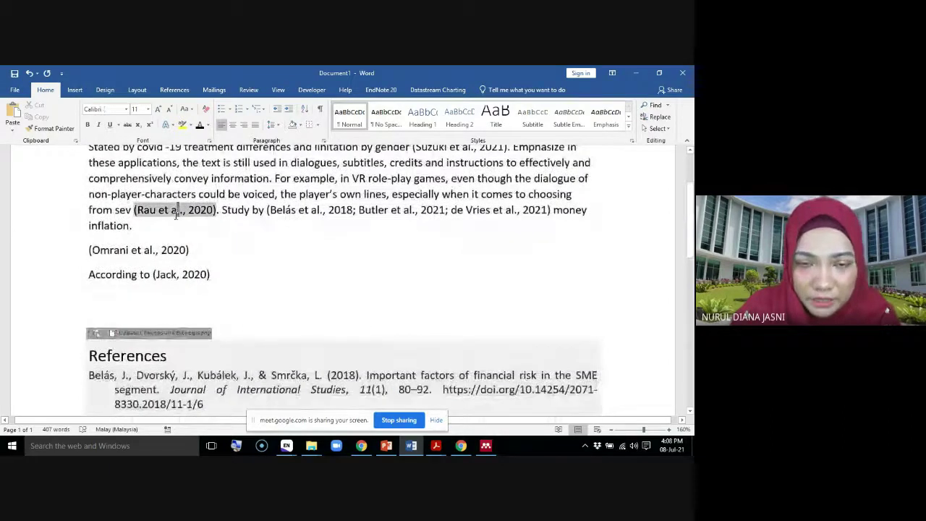
mouse_move(362, 449)
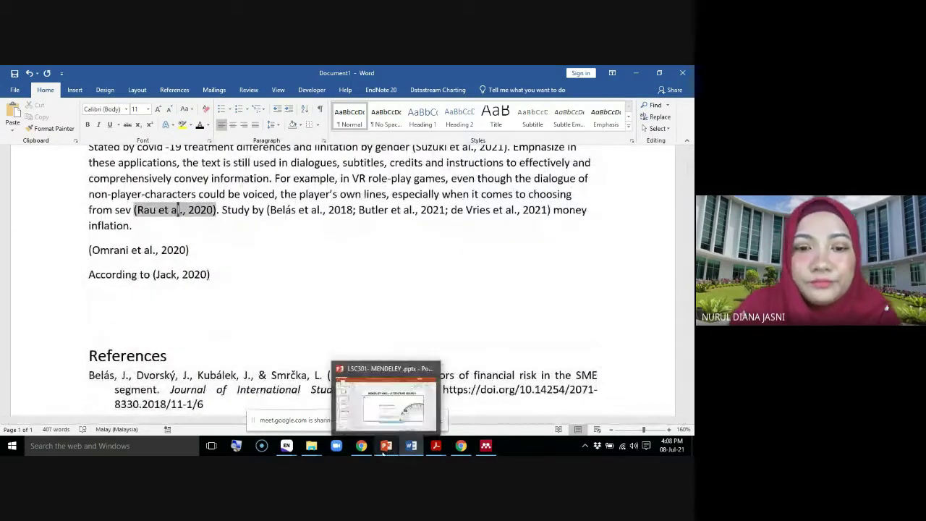
left_click(361, 446)
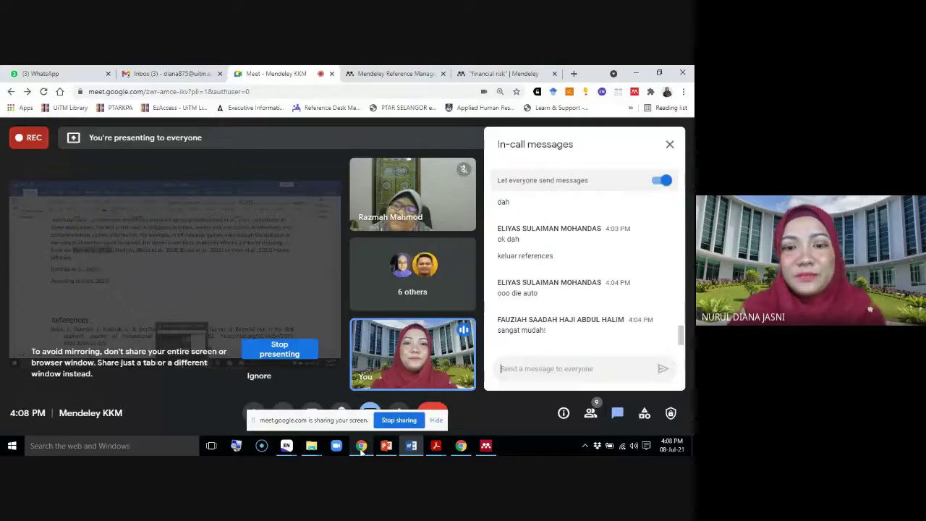
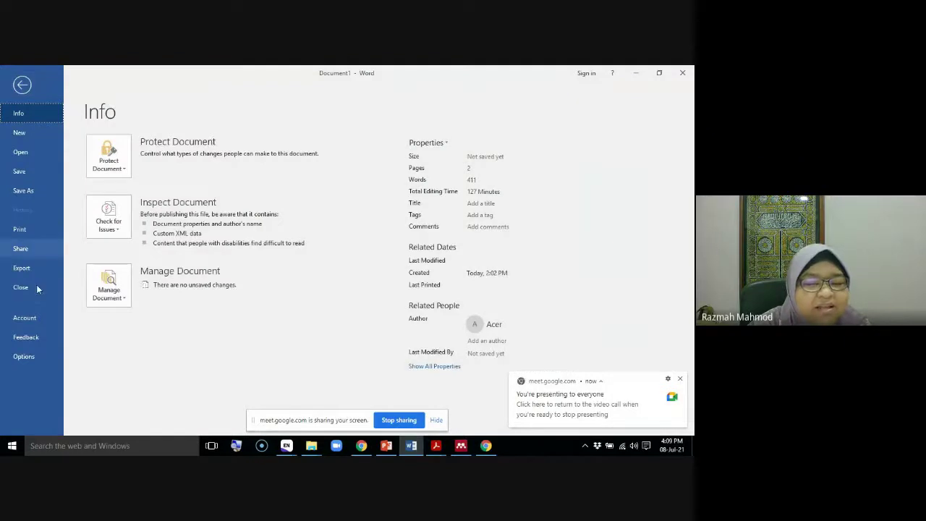
Through the add-in settings in Word's options, manage the Word Add-ins and unload the Mendeley-1.19.8.dotm global template.
left_click(33, 357)
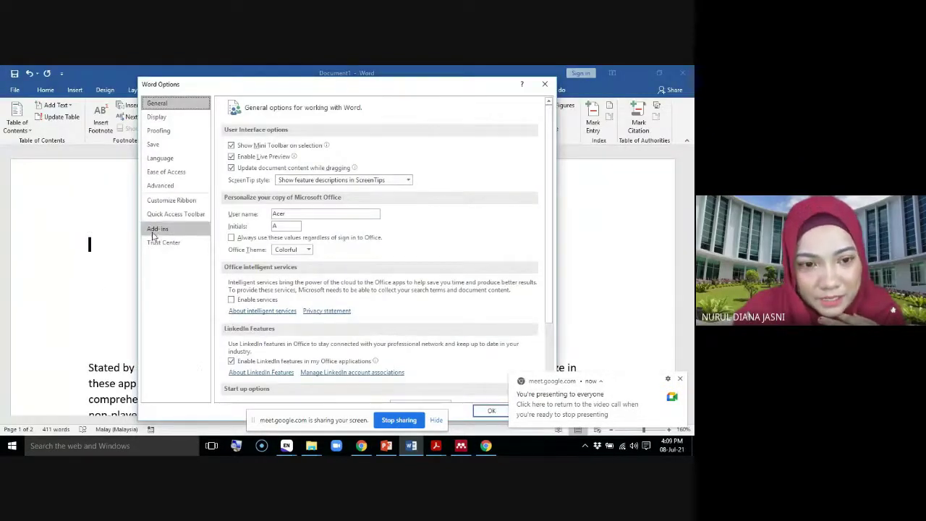
left_click(154, 230)
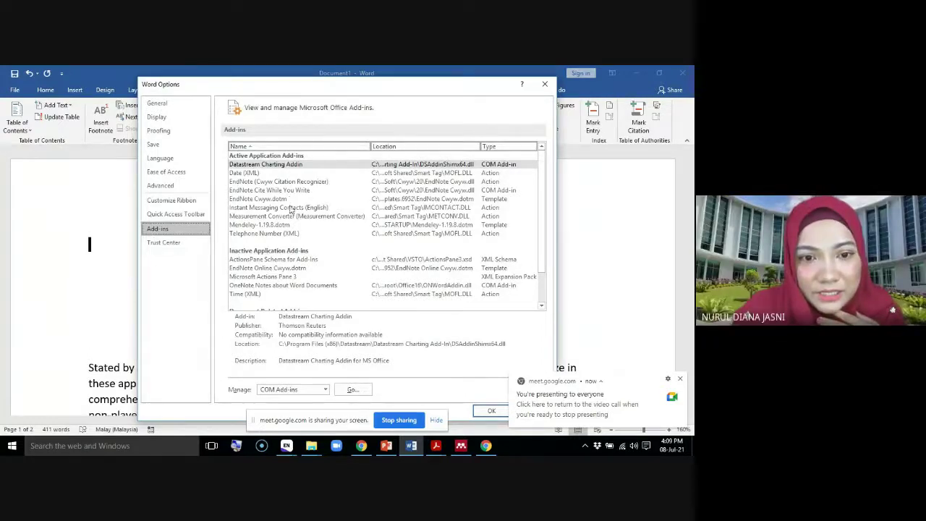
left_click(270, 226)
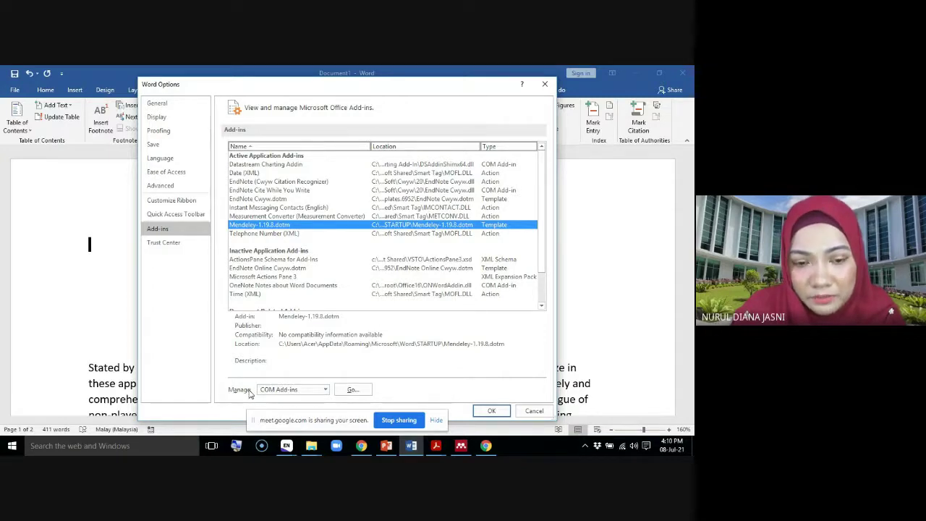
left_click(325, 389)
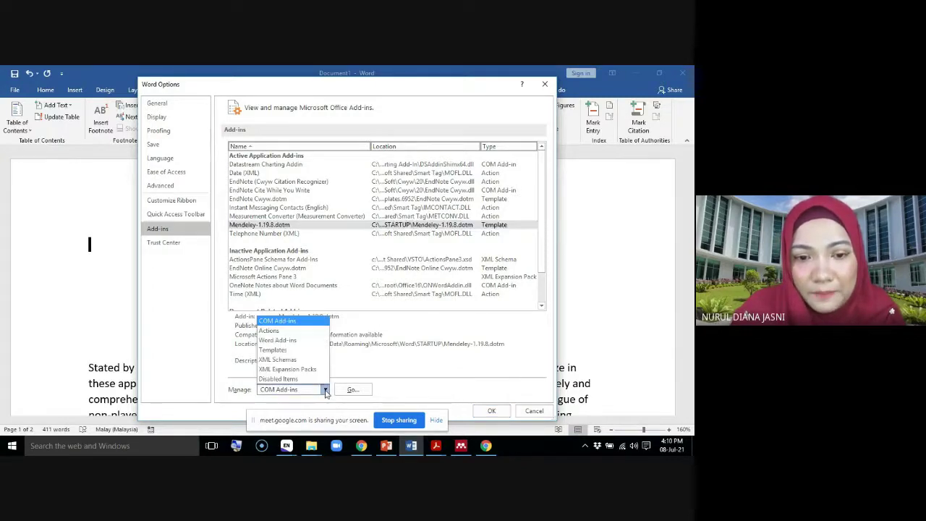
left_click(292, 340)
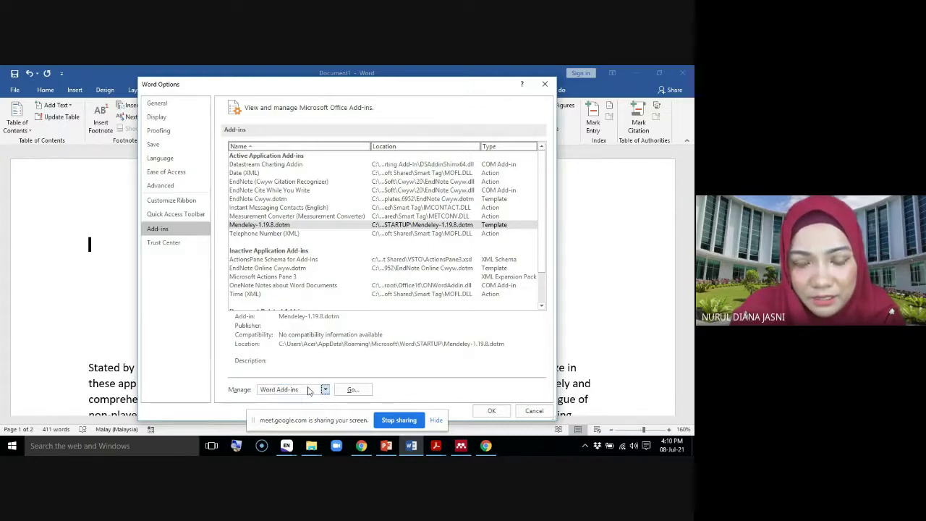
left_click(436, 420)
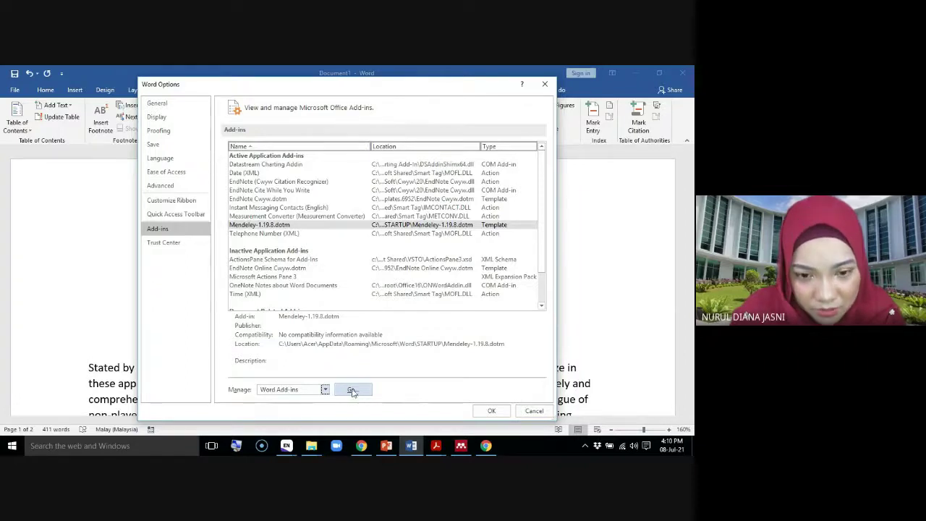
left_click(354, 391)
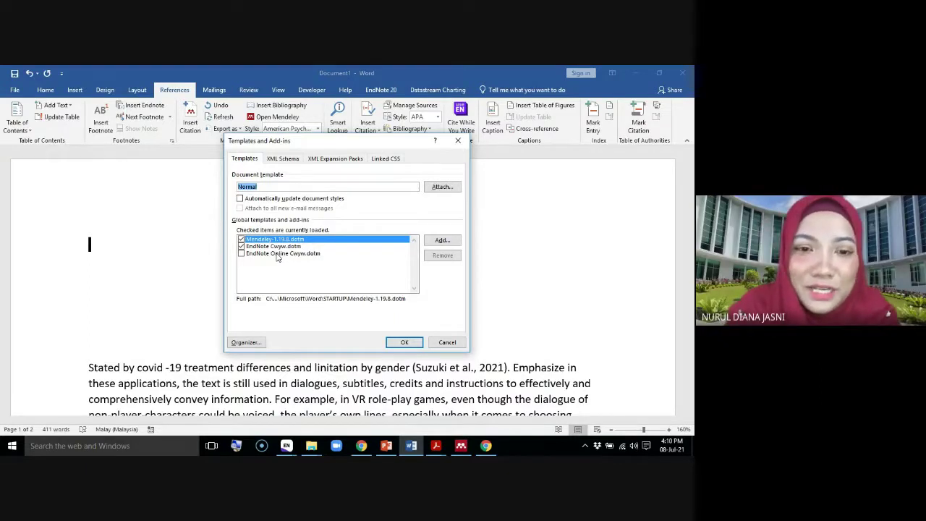
left_click(241, 239)
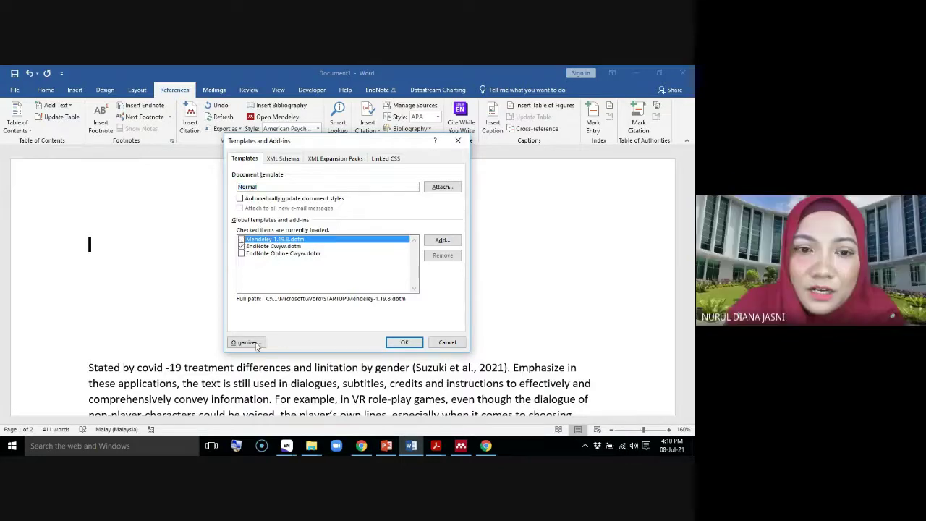
left_click(405, 342)
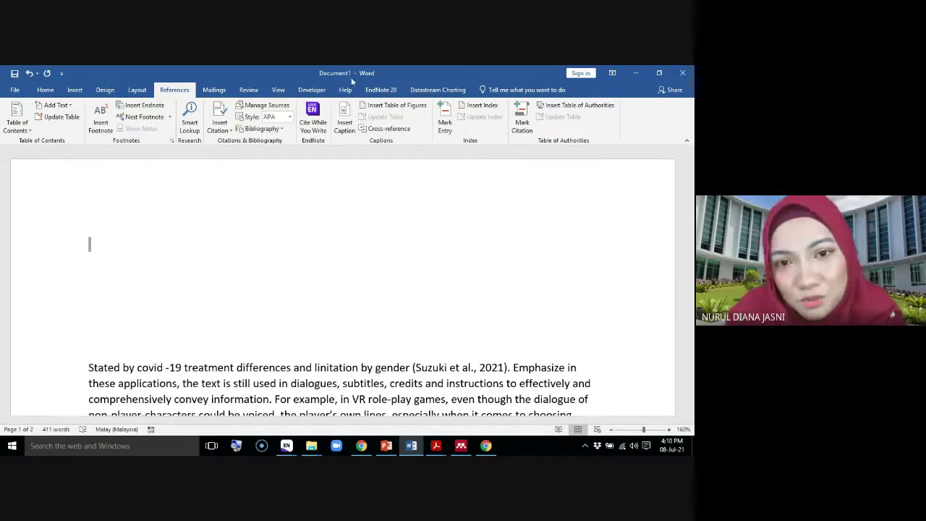
Write "According to" on the first line and cite the EndNote references from "Azithromycin for community treatment" through "China's response to COVID-19".
left_click(379, 90)
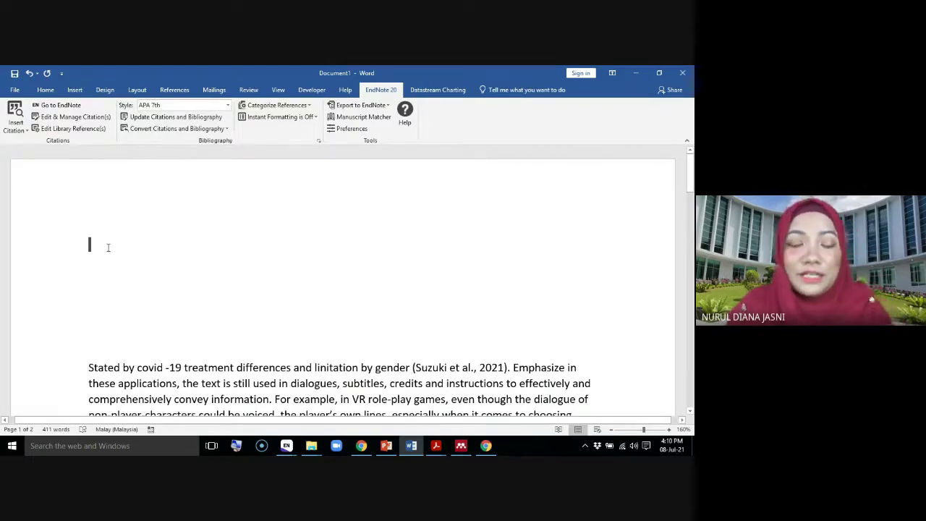
type("Accor")
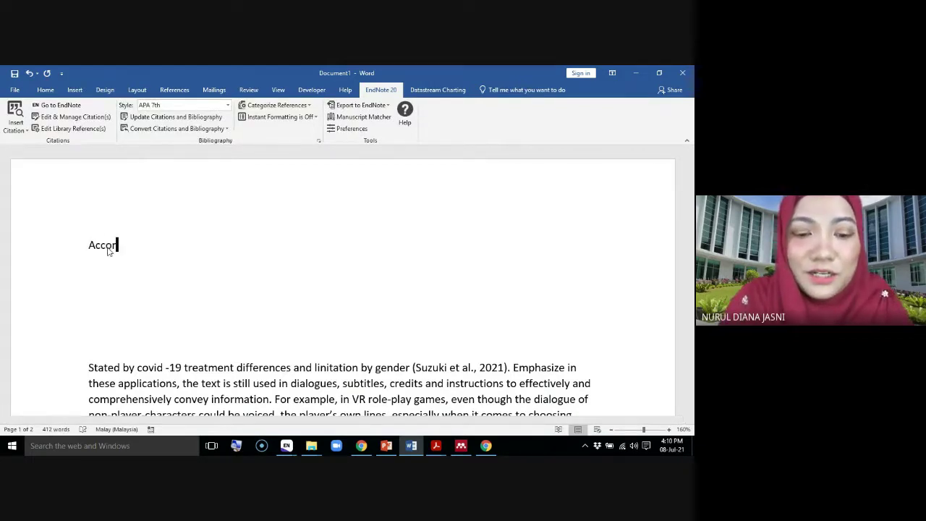
type("ding to")
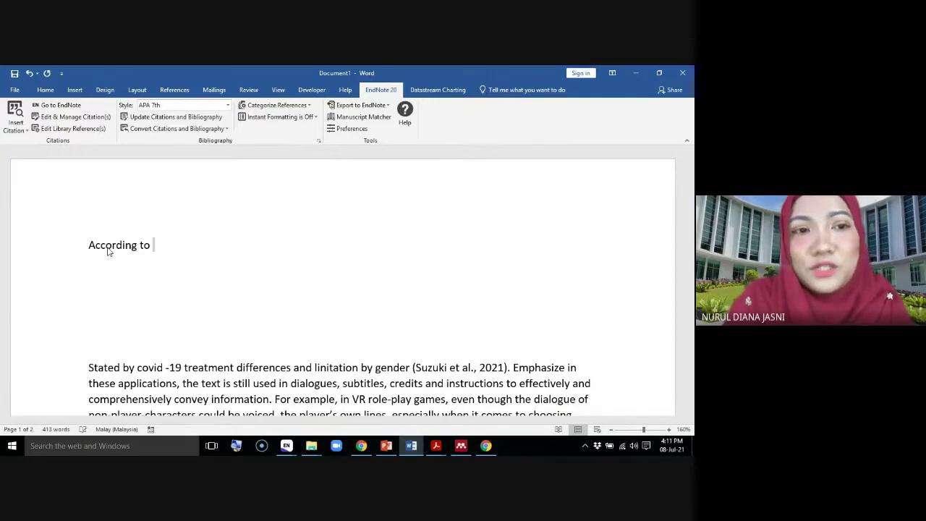
left_click(62, 105)
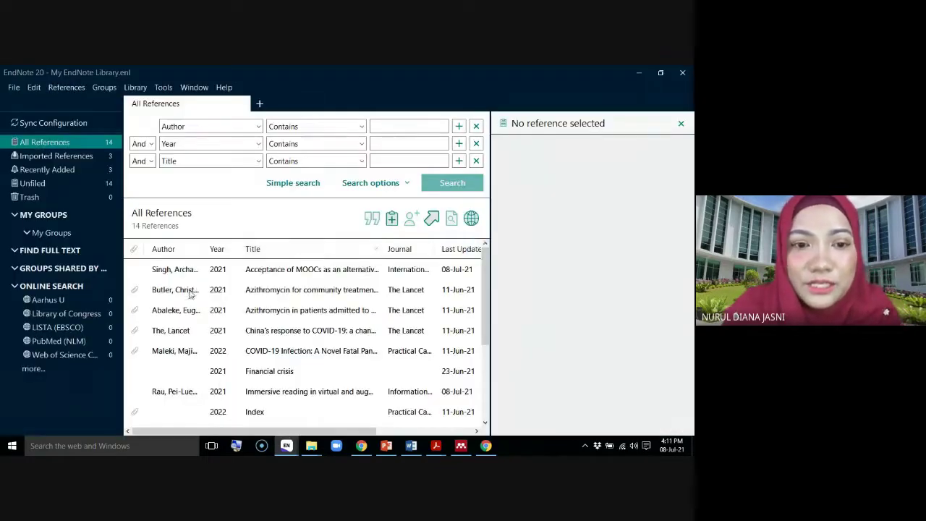
left_click(190, 291)
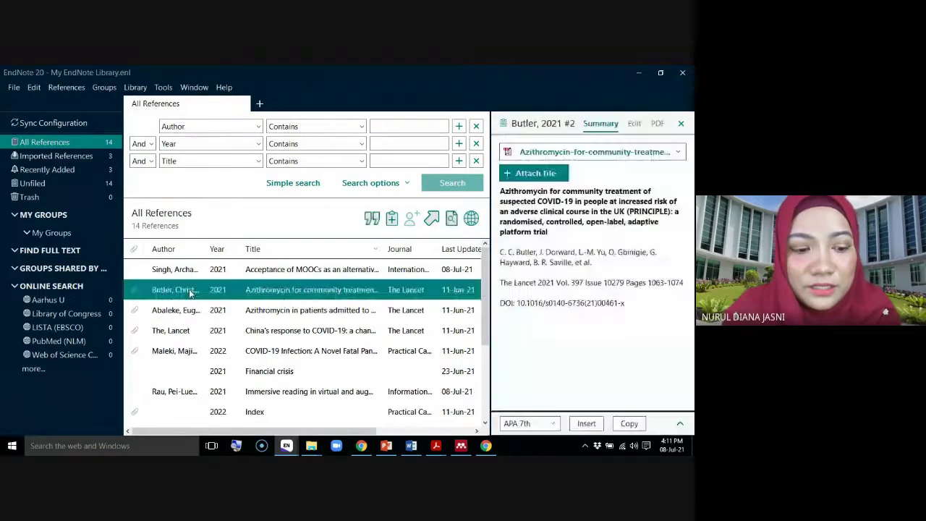
left_click(184, 330, "shift")
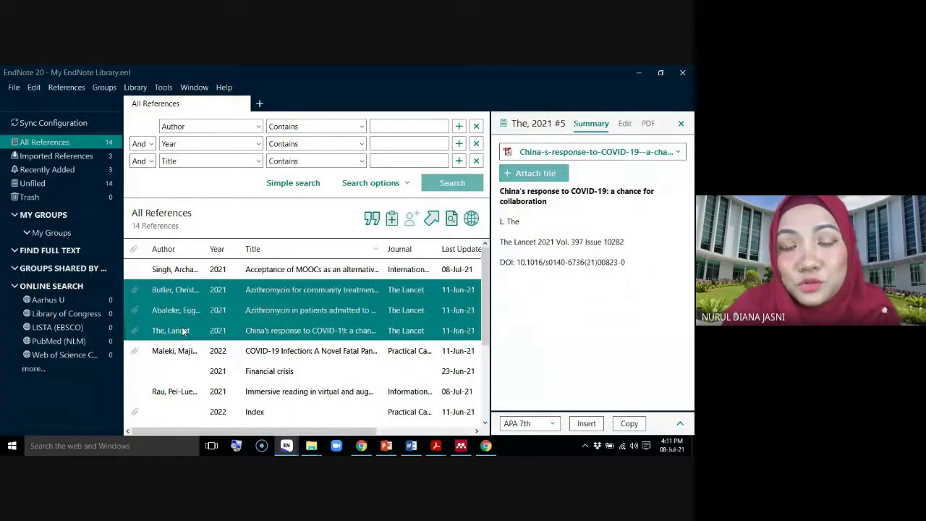
left_click(371, 220)
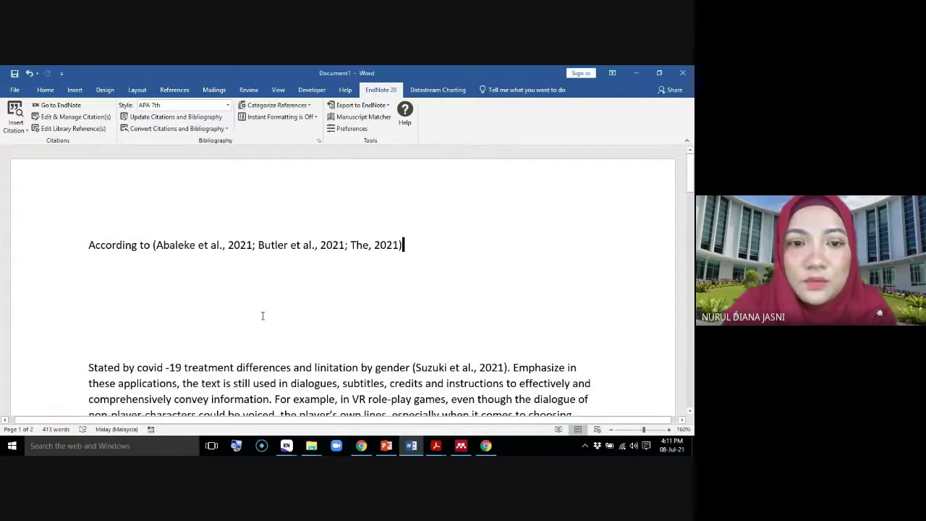
Review both References lists, and insert the EndNote citation for "COVID-19 Infection: A Novel Fatal Pan..." on a new line below the first one.
scroll(285, 324, "down", 15)
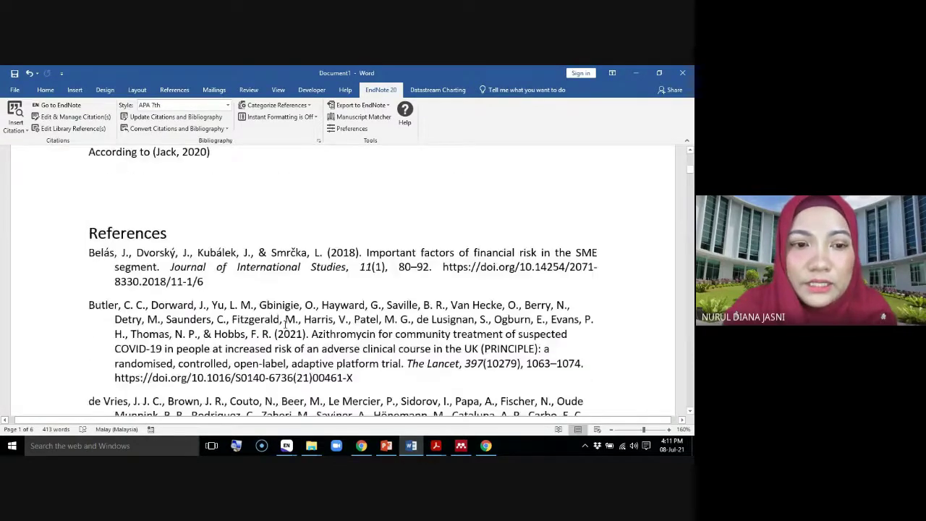
scroll(285, 329, "down", 8)
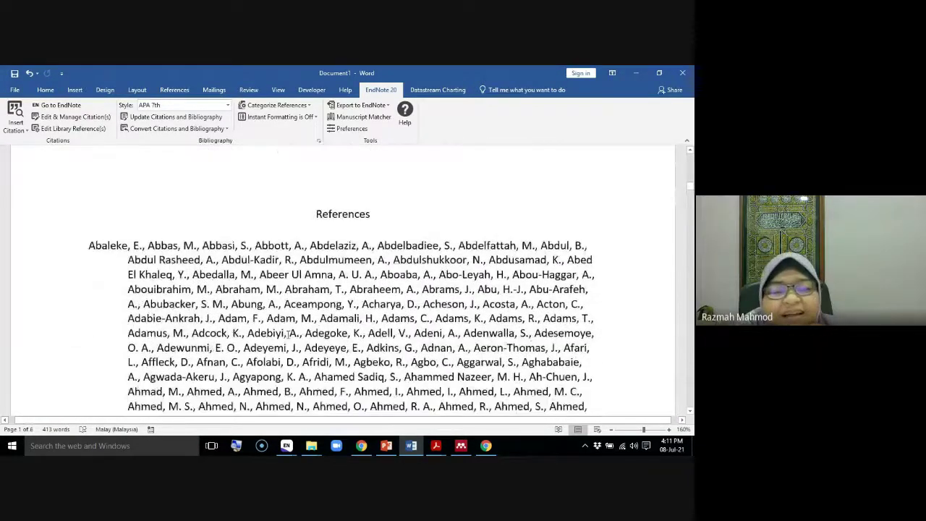
scroll(332, 325, "up", 4)
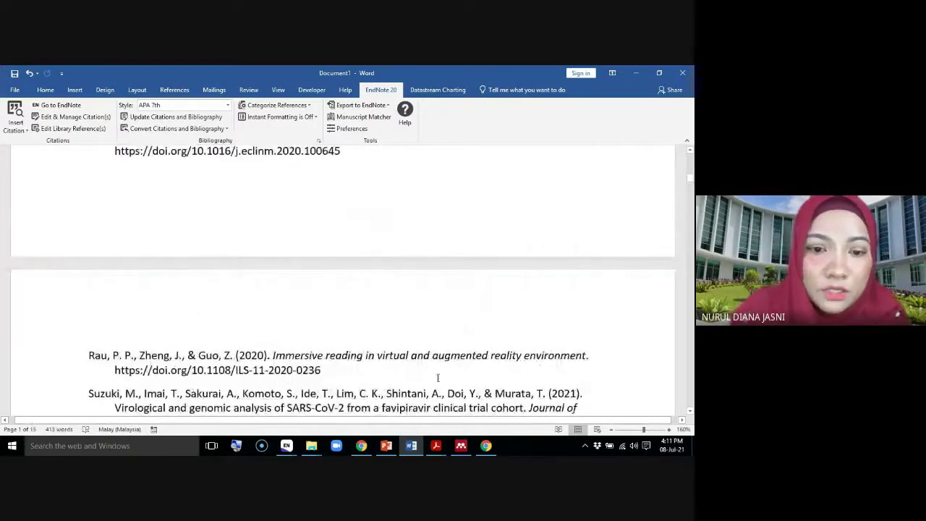
scroll(314, 224, "up", 1)
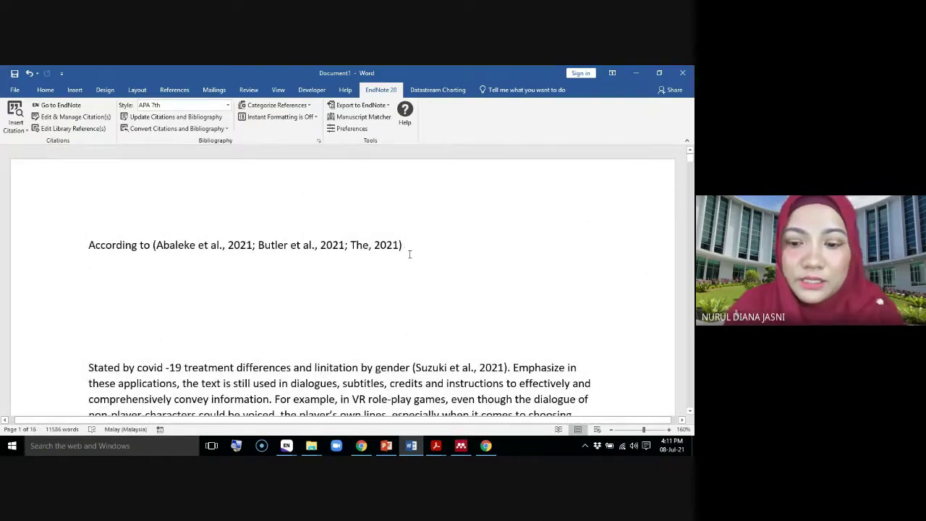
key("Return")
left_click(71, 106)
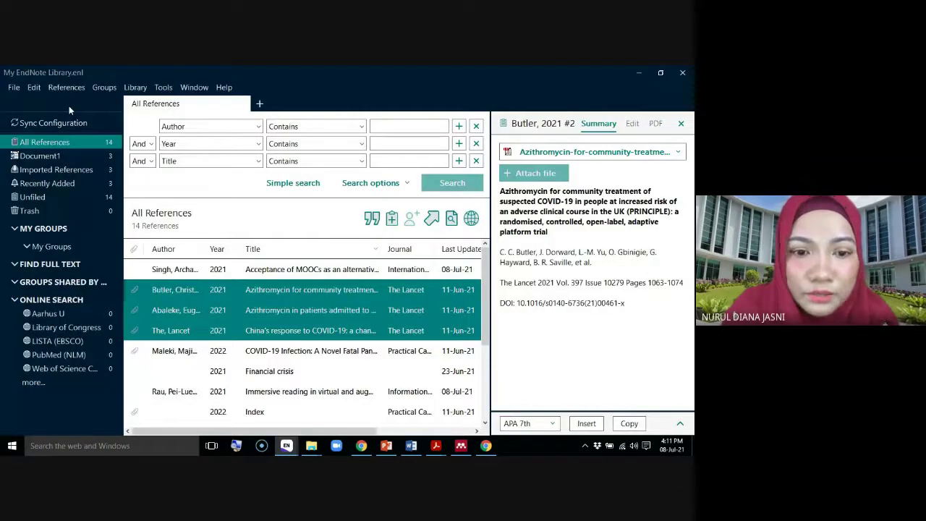
left_click(266, 354)
left_click(372, 217)
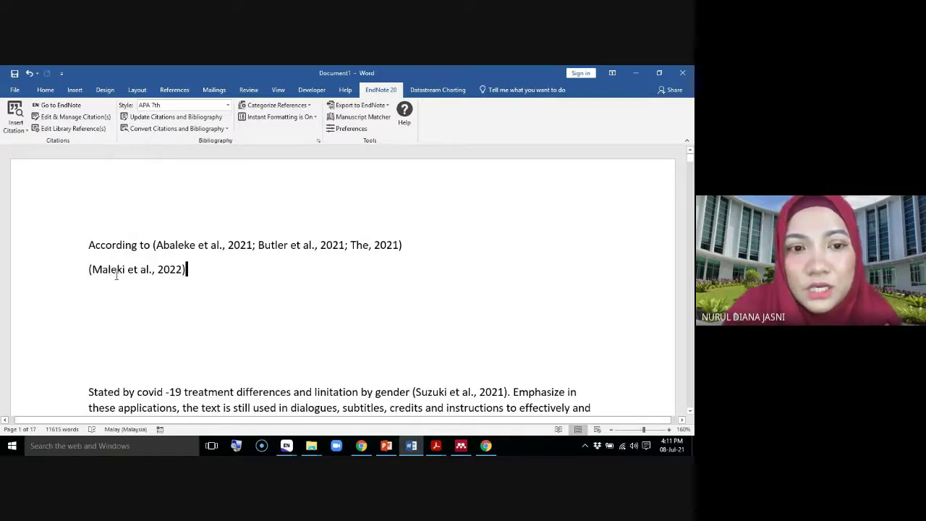
Change the 2022 citation's format to Display As: Author (Year).
right_click(115, 269)
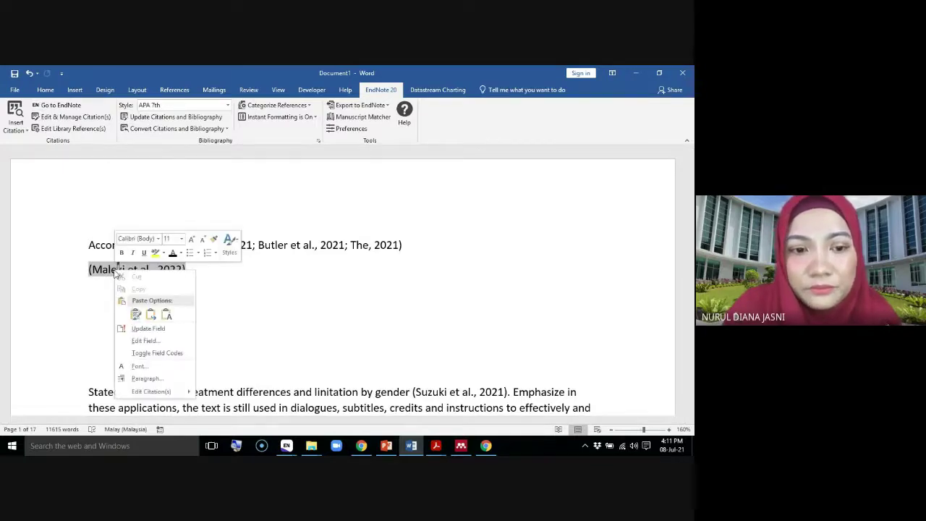
mouse_move(175, 392)
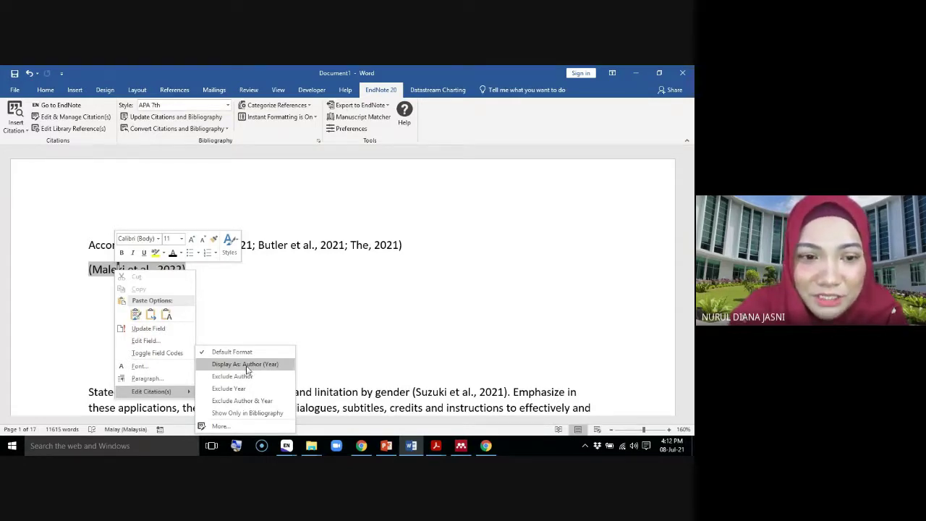
left_click(246, 364)
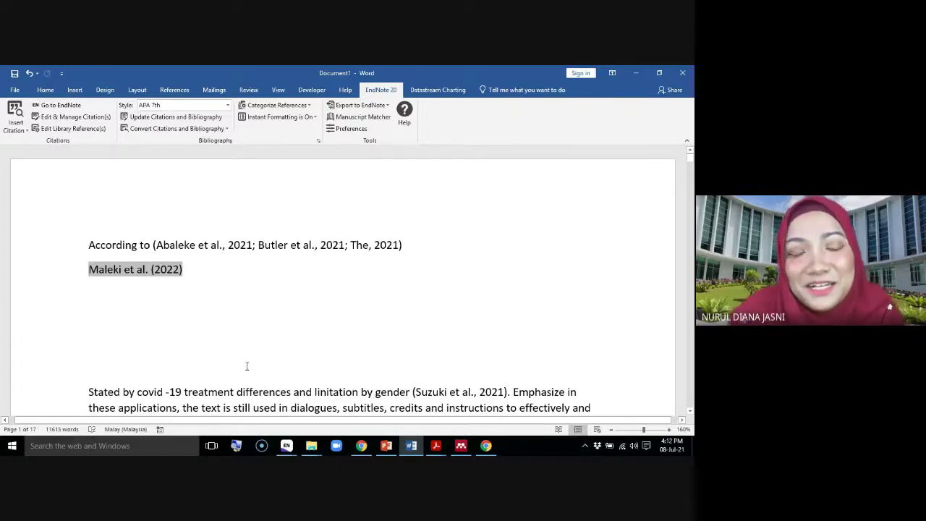
left_click(189, 272)
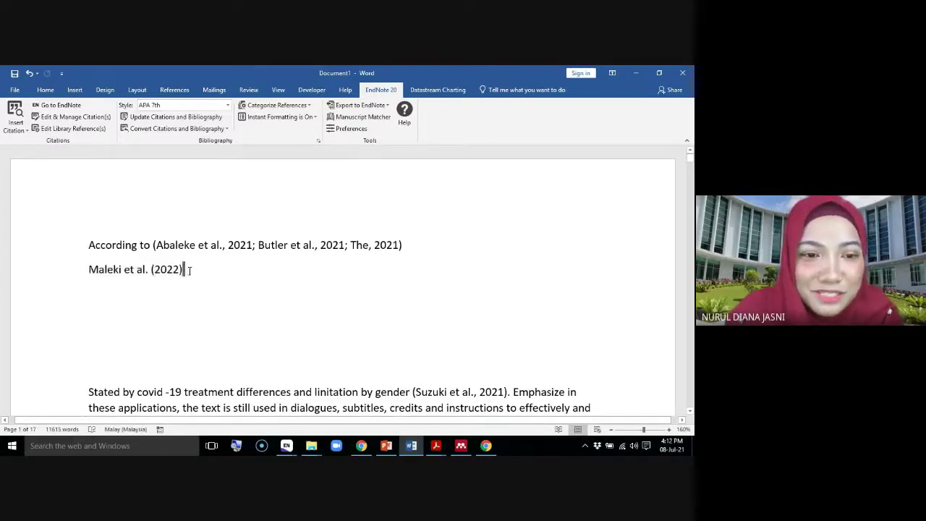
Set the 2022 citation on the second line to Show Only in Bibliography.
left_click(162, 269)
right_click(162, 269)
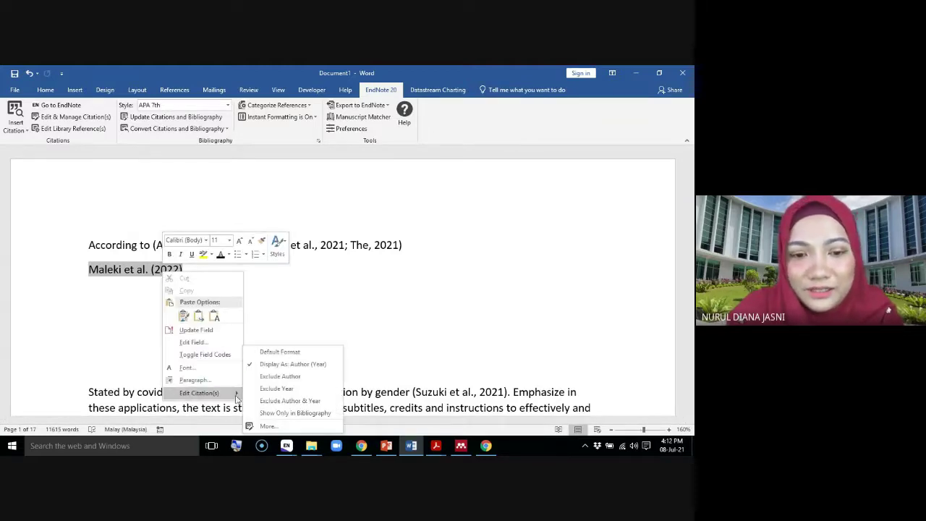
left_click(295, 414)
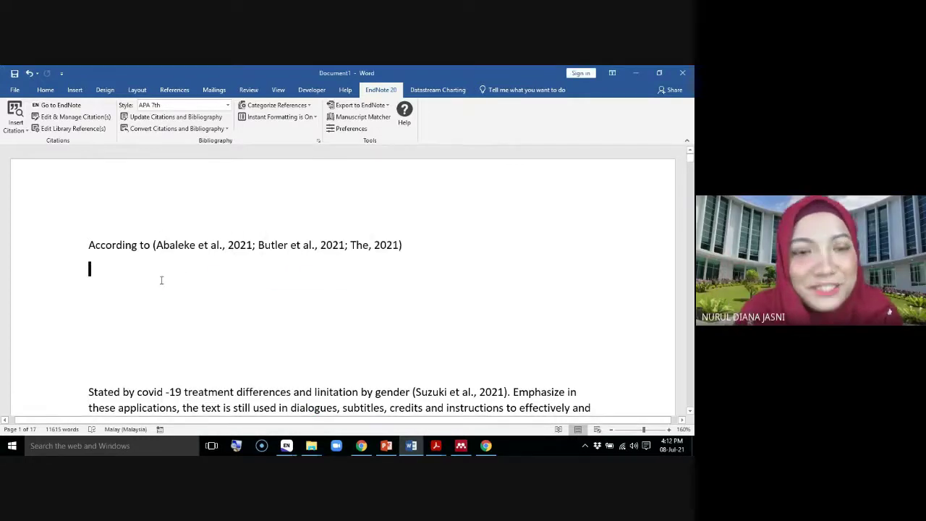
scroll(343, 382, "down", 1)
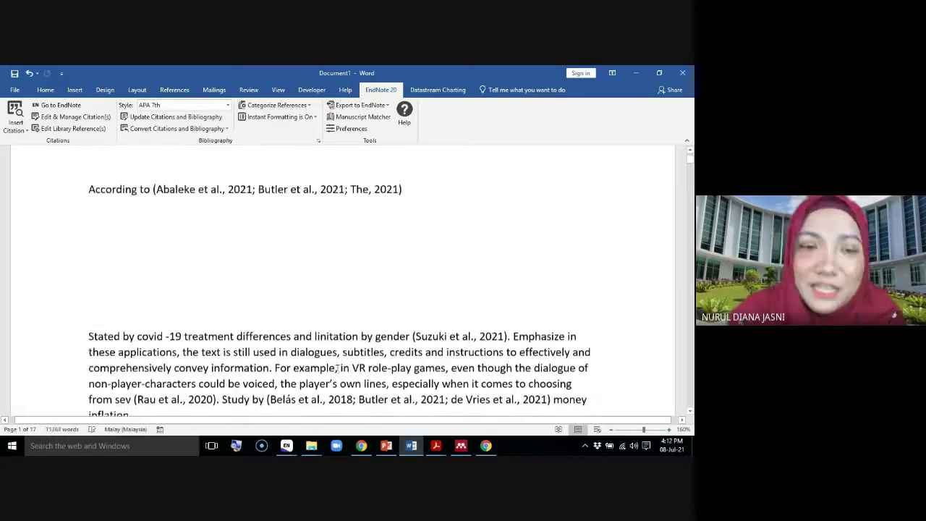
scroll(337, 368, "up", 1)
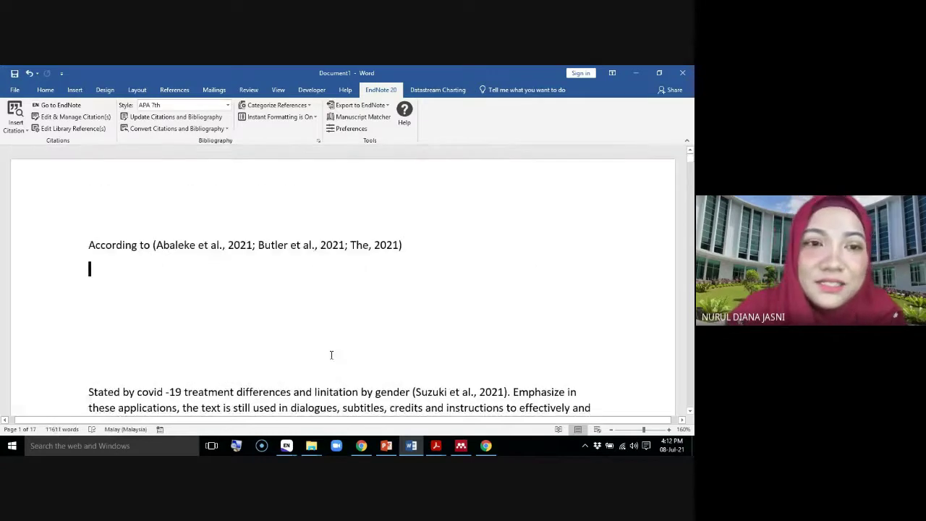
Review the document's EndNote citations and the 2022 citation's formatting in Edit & Manage Citations, then close without changes and return to the second line.
left_click(75, 118)
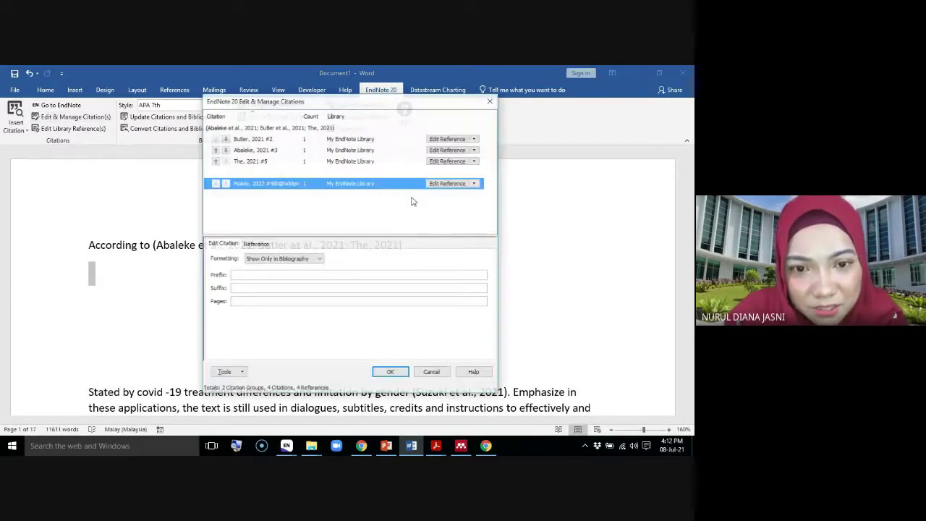
left_click(433, 373)
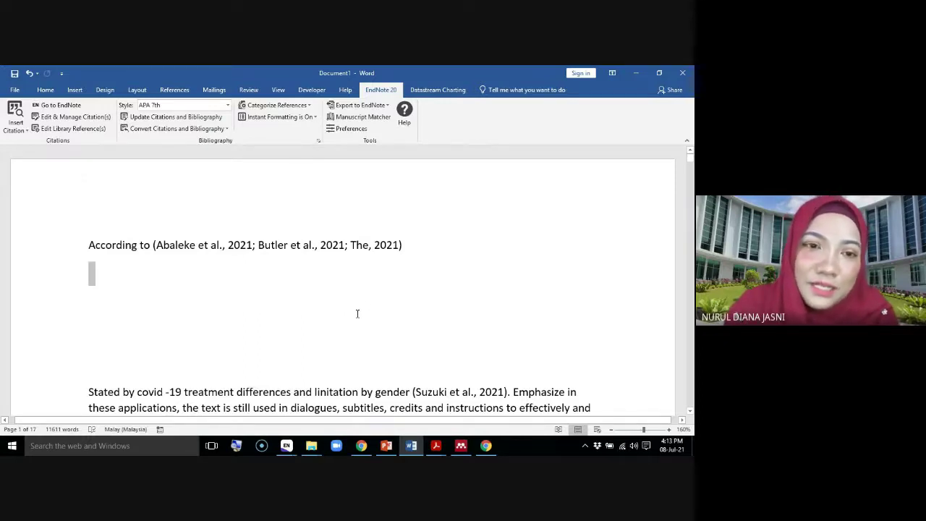
left_click(112, 288)
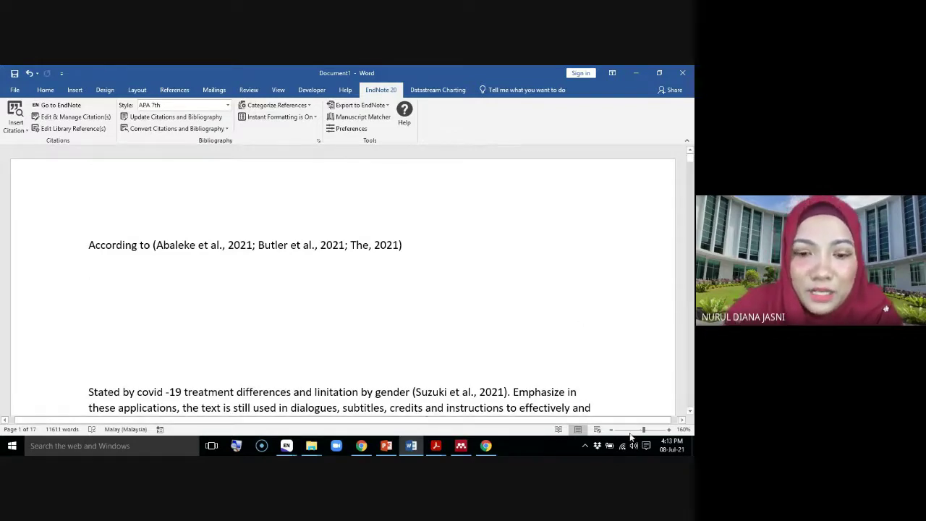
Switch to EndNote to view All References in My EndNote Library, then return to the Word document.
left_click(288, 449)
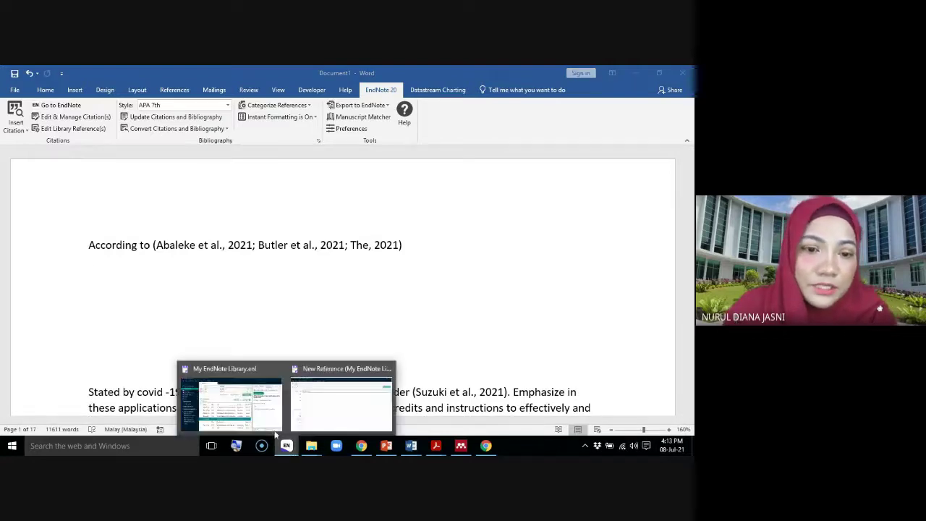
left_click(253, 411)
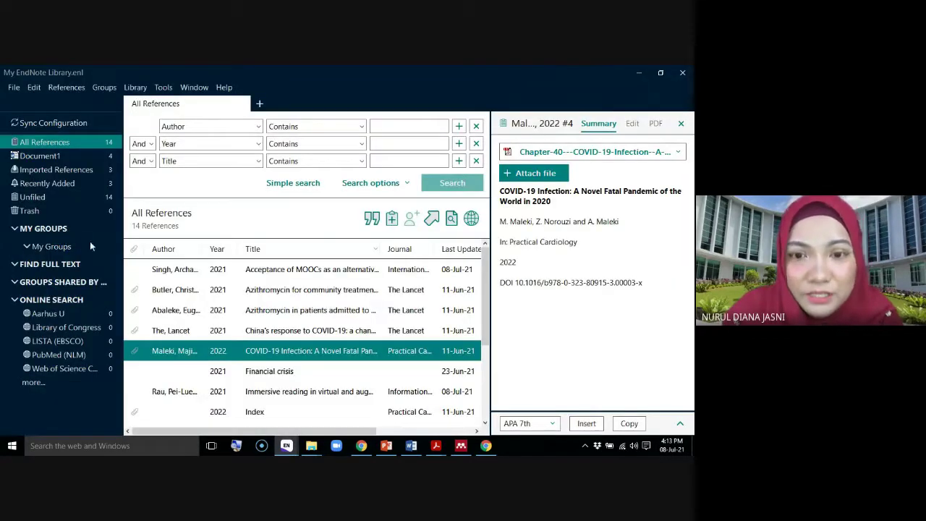
left_click(637, 73)
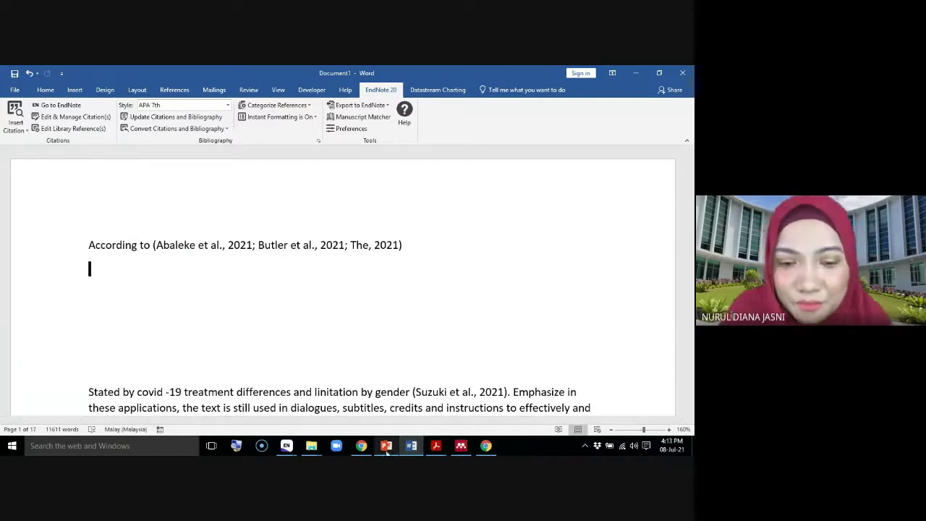
Switch to the Google Meet call in Chrome and bring up the option to stop presenting the screen.
mouse_move(466, 450)
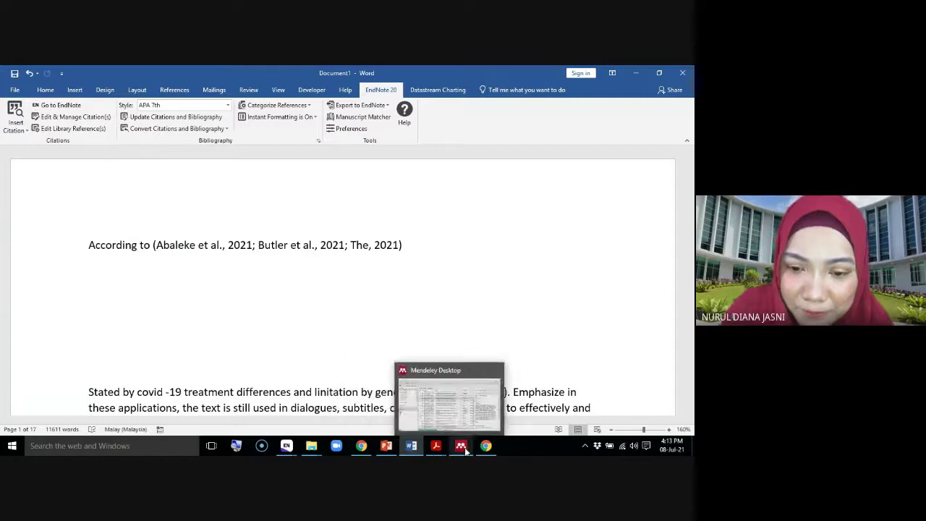
left_click(365, 448)
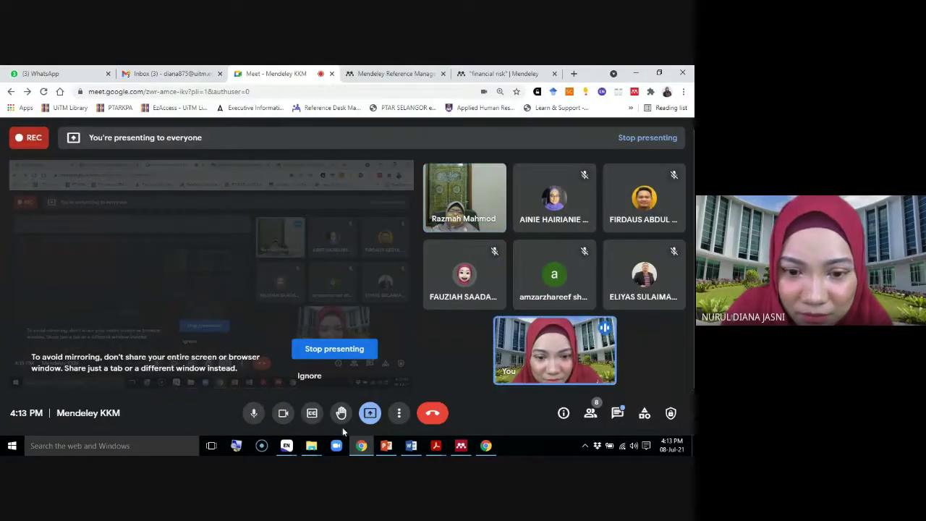
left_click(370, 415)
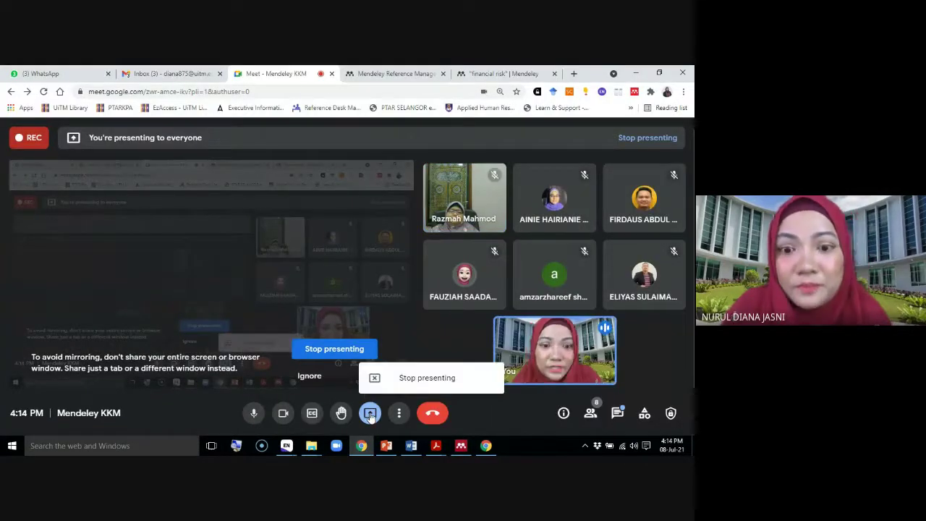